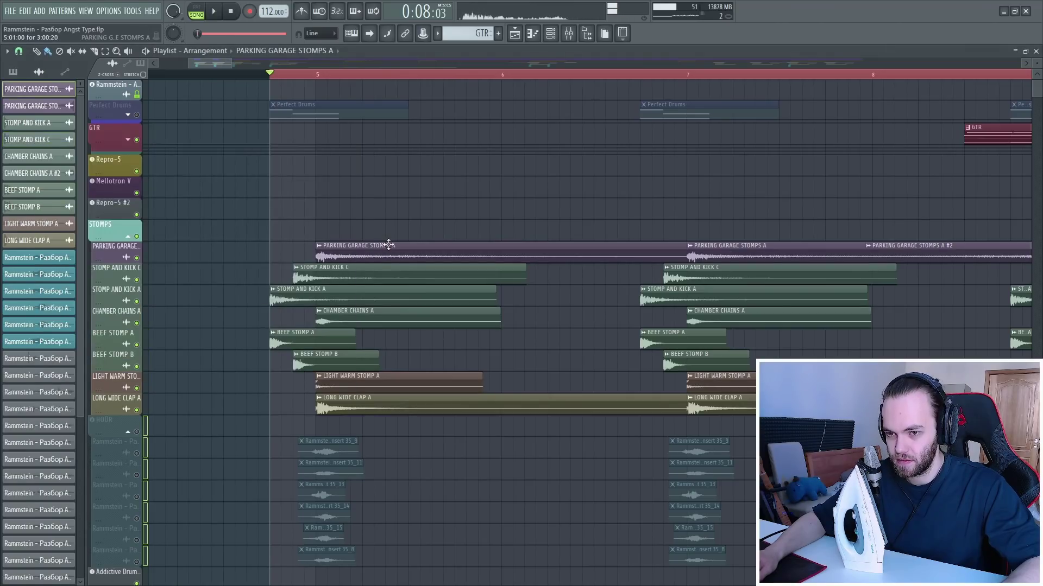
# Inspect the PARKING GARAGE STOMPS A clip's channel settings and its mixer routing into the STOMPS track, then close the open windows
pyautogui.rightClick(427, 181)
pyautogui.scroll(2, 224, 274)
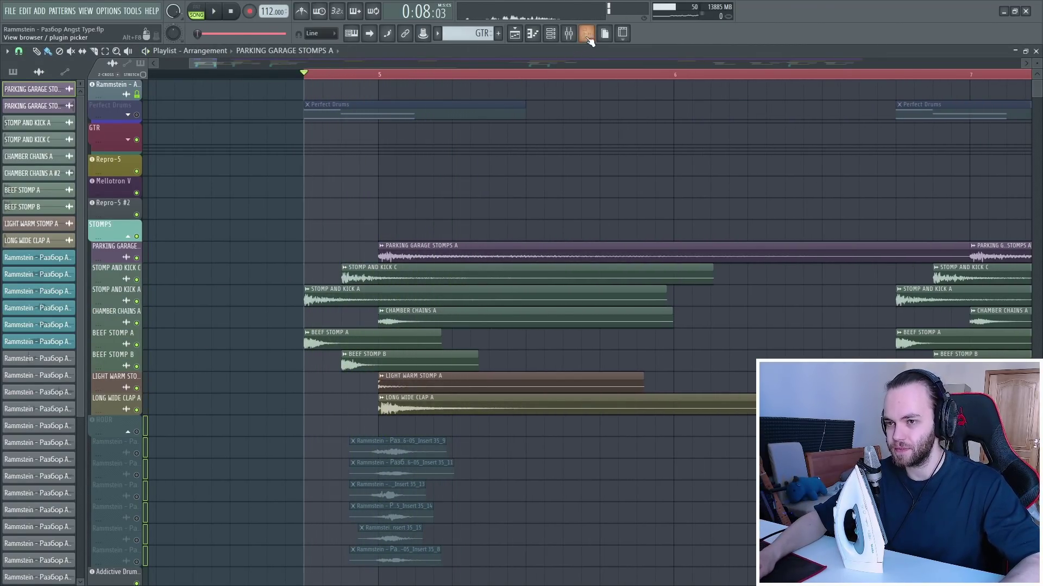
pyautogui.doubleClick(359, 305)
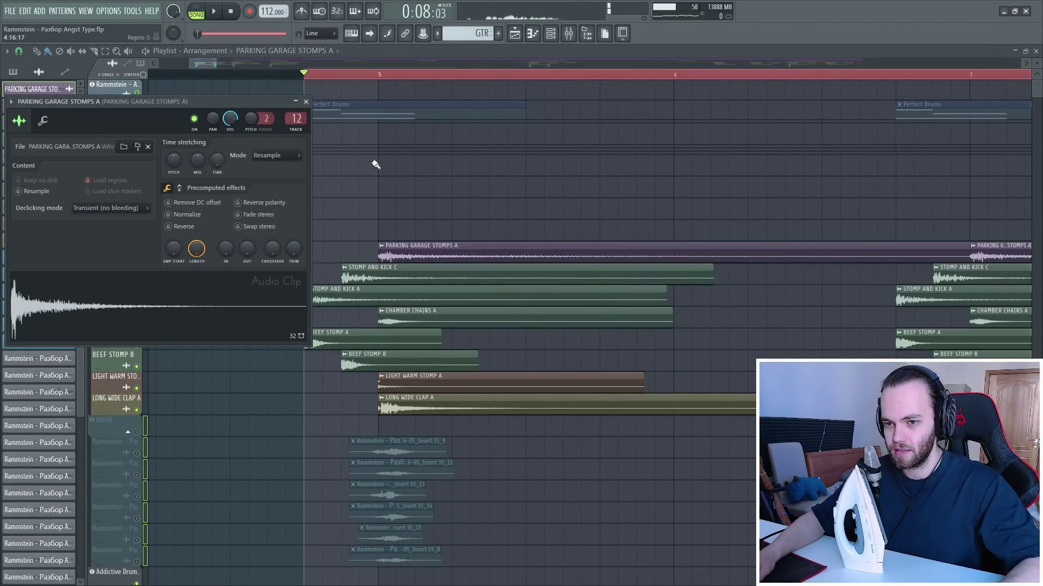
pyautogui.doubleClick(296, 118)
pyautogui.press('space')
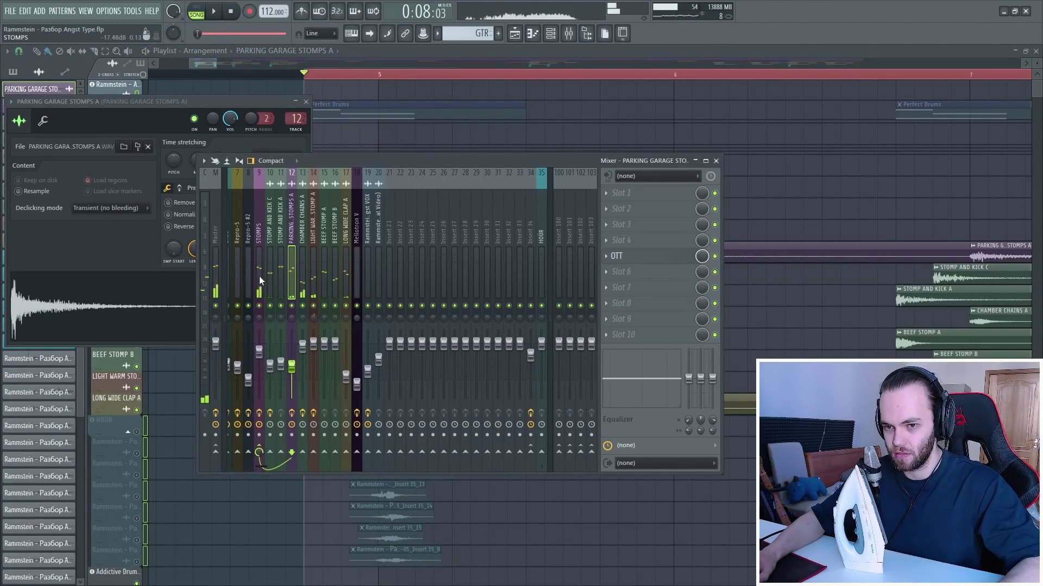
pyautogui.click(260, 276)
pyautogui.press('F12')
# Play the layered STOMPS clips from the playback start just before bar 5, then stop
pyautogui.press('space')
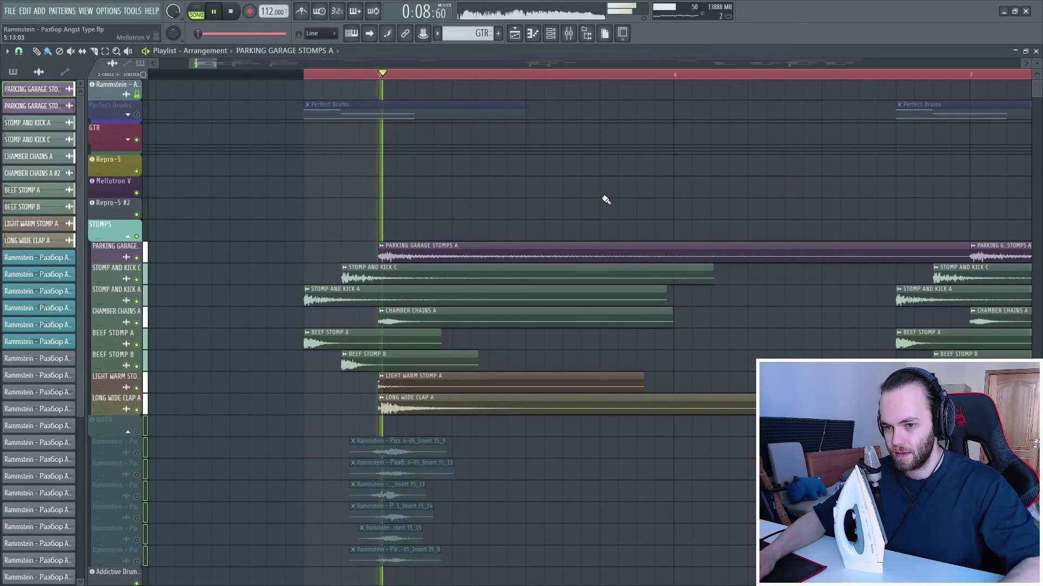
pyautogui.scroll(-5, 393, 300)
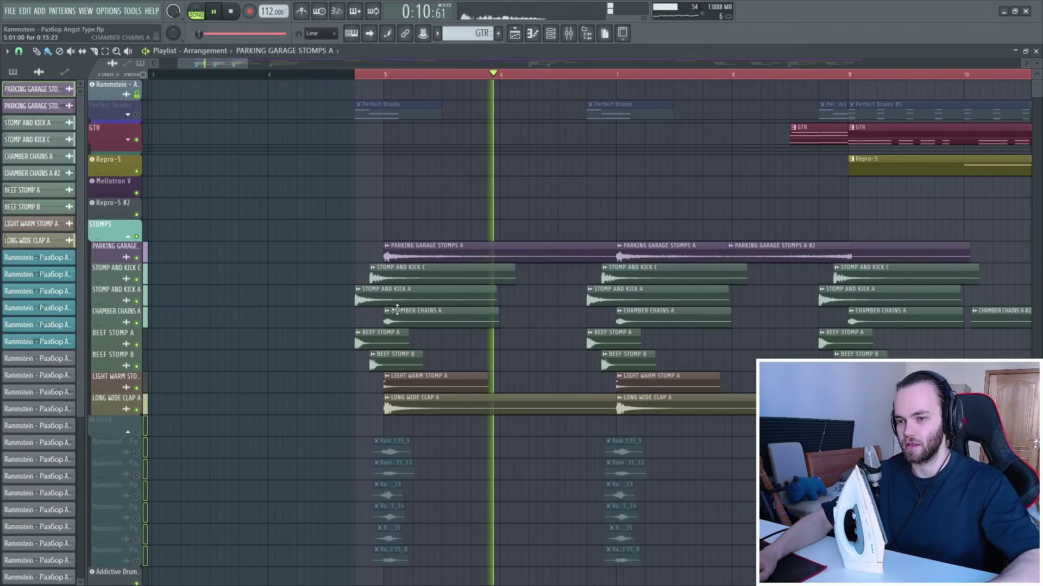
pyautogui.press('space')
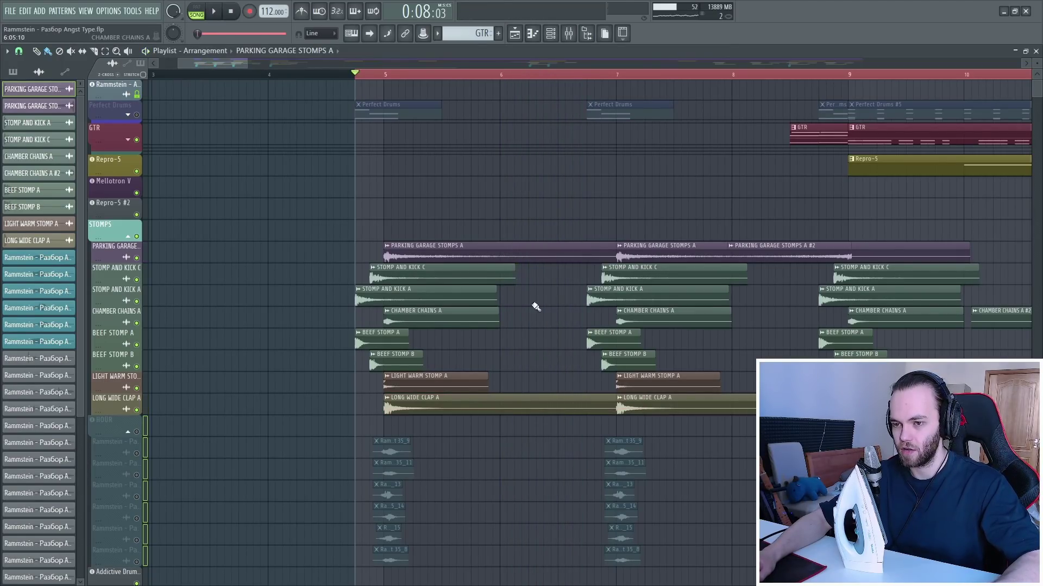
# Solo the PARKING GARAGE STOMPS A track, listen to it from mid-bar 5, then turn the solo off
pyautogui.keyDown('ctrl'); pyautogui.click(136, 258); pyautogui.keyUp('ctrl')
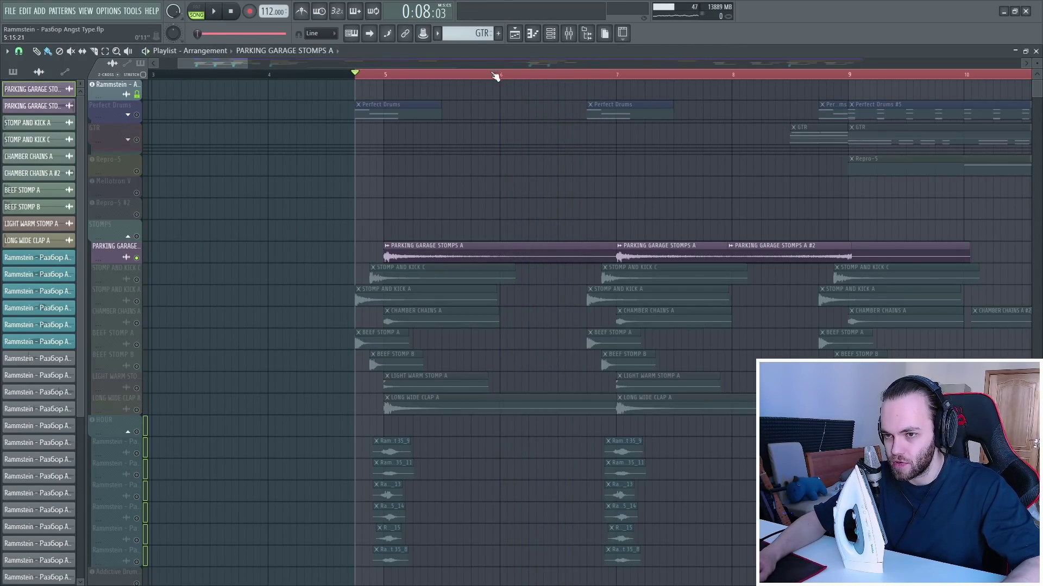
pyautogui.click(457, 74)
pyautogui.press('space')
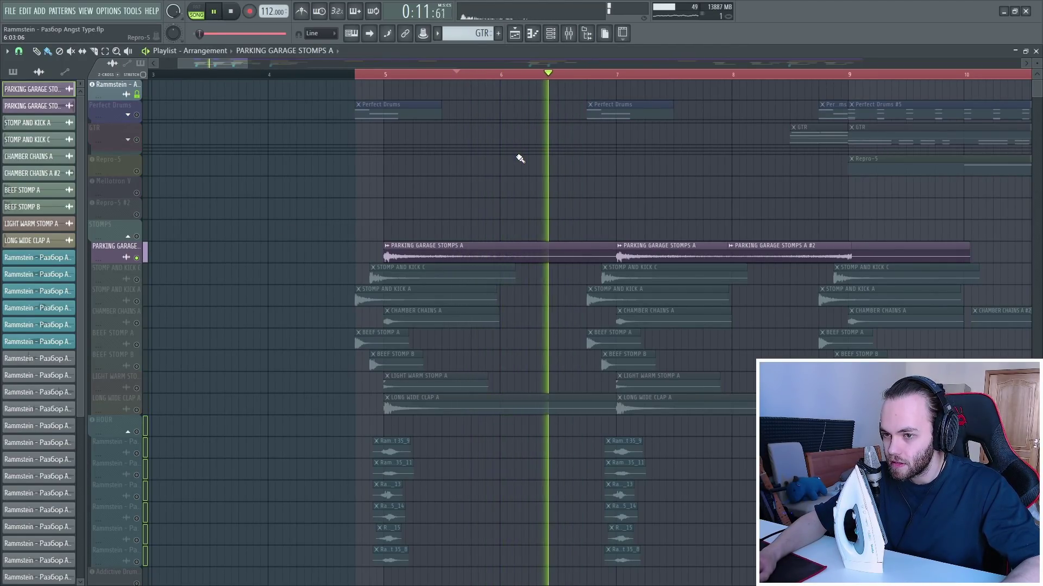
pyautogui.press('space')
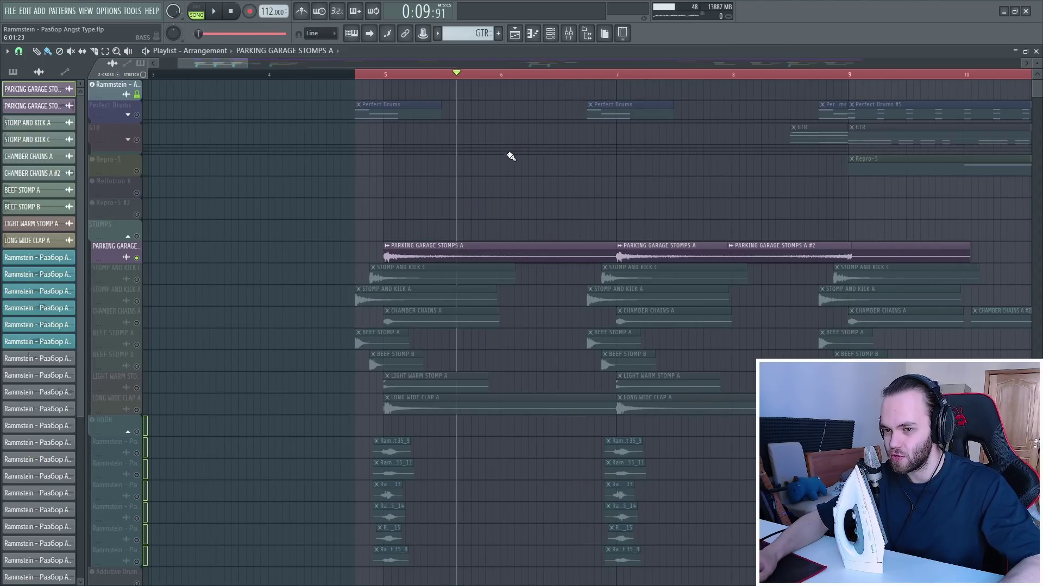
pyautogui.keyDown('ctrl'); pyautogui.click(137, 258); pyautogui.keyUp('ctrl')
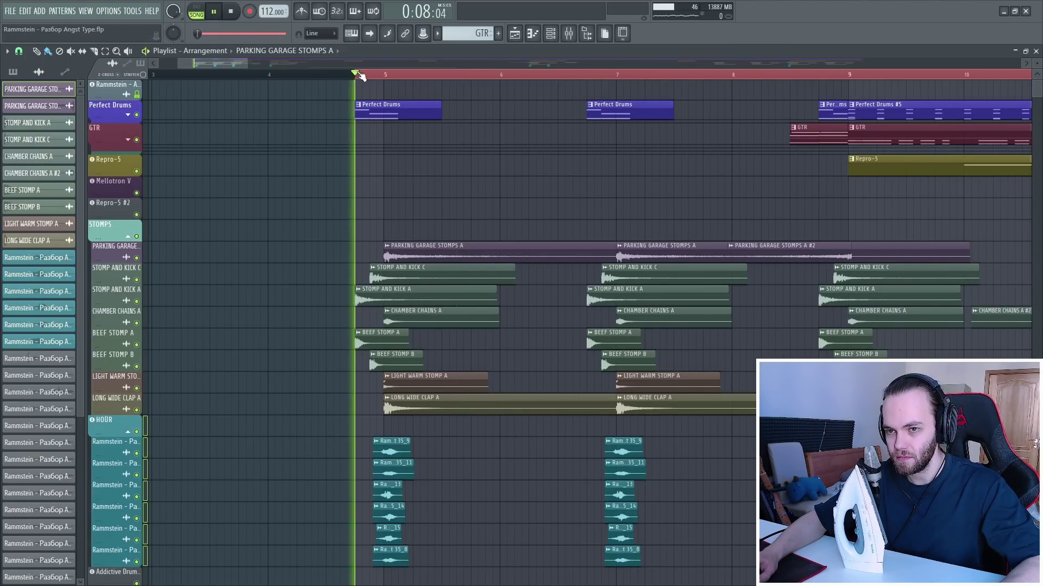
# Solo the HOUR track group, listen to its vocal layers around bar 5, then bring all tracks back
pyautogui.scroll(-3, 198, 396)
pyautogui.press('space')
pyautogui.keyDown('ctrl'); pyautogui.click(137, 367); pyautogui.keyUp('ctrl')
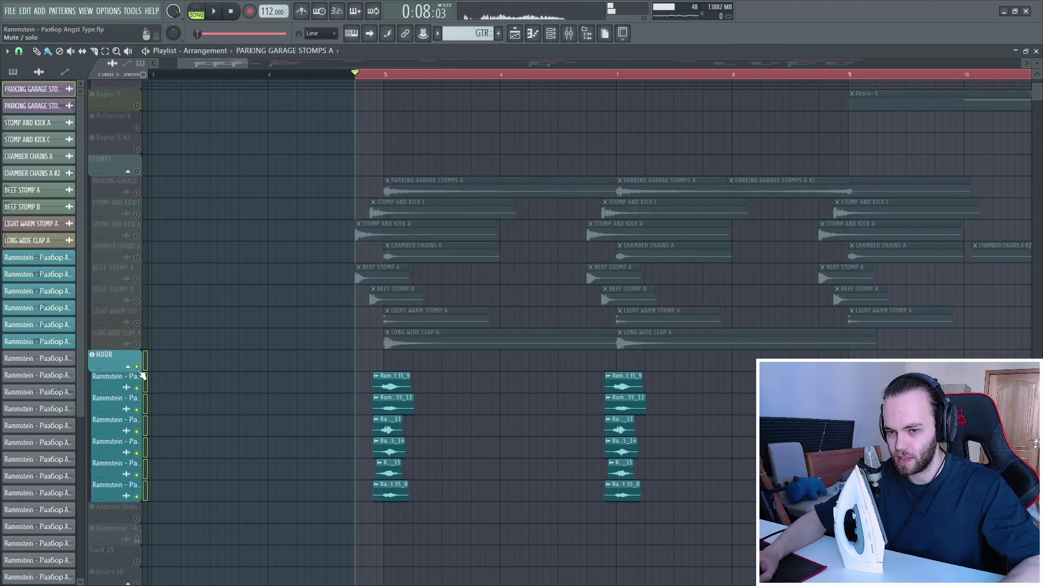
pyautogui.press('space')
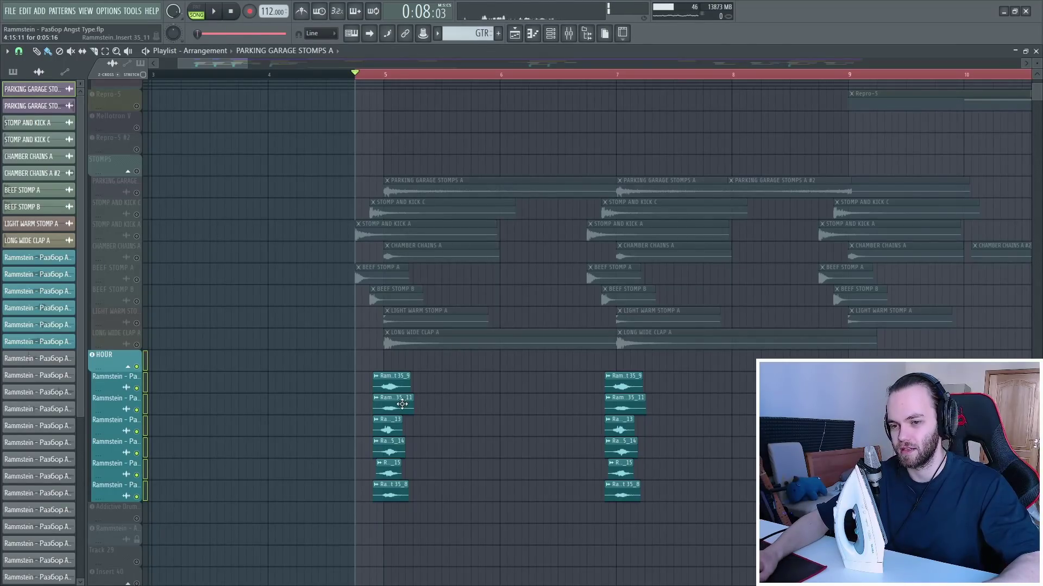
pyautogui.scroll(3, 402, 404)
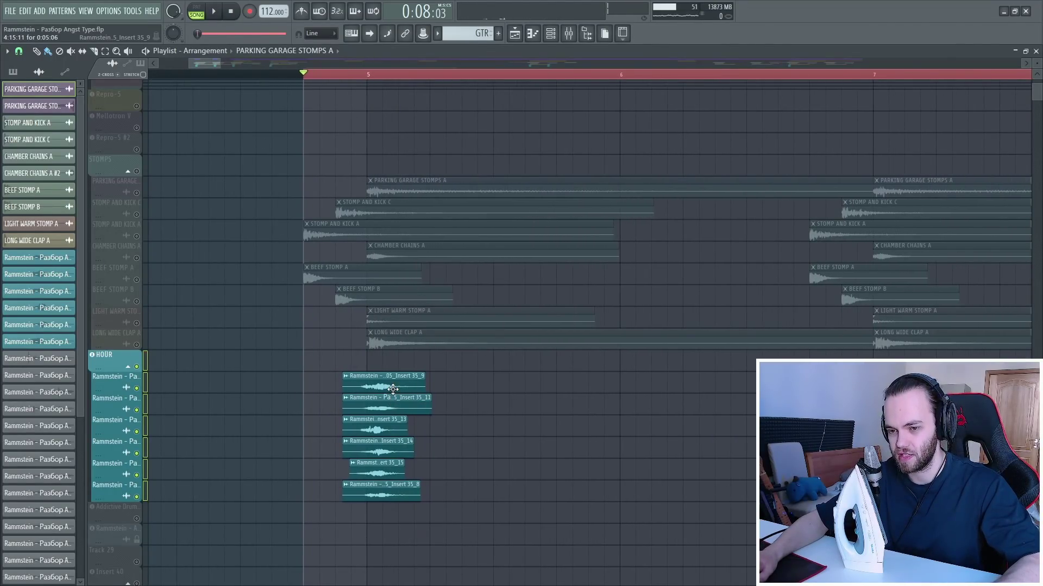
pyautogui.scroll(-1, 393, 389)
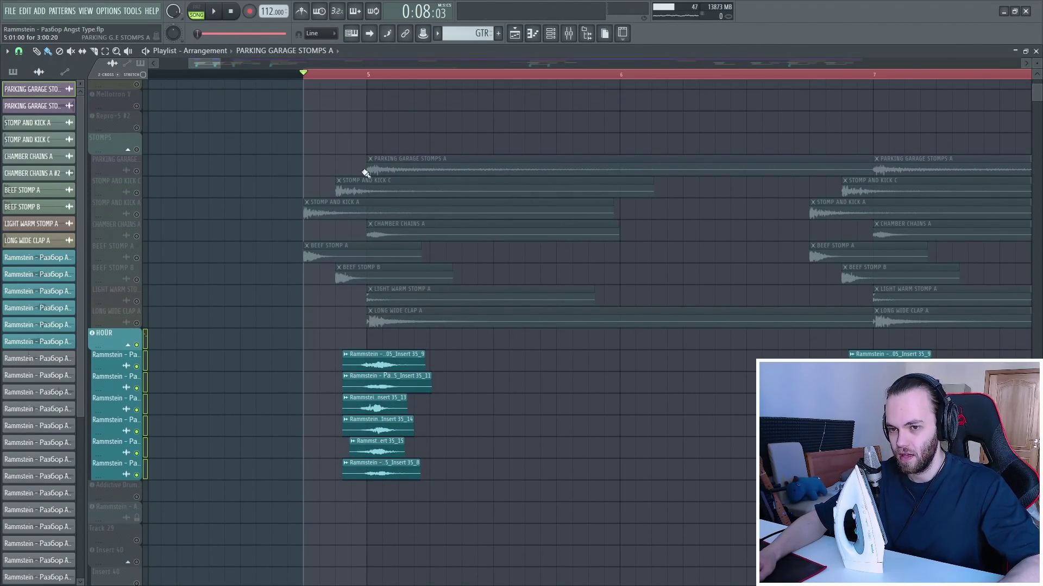
pyautogui.scroll(4, 144, 351)
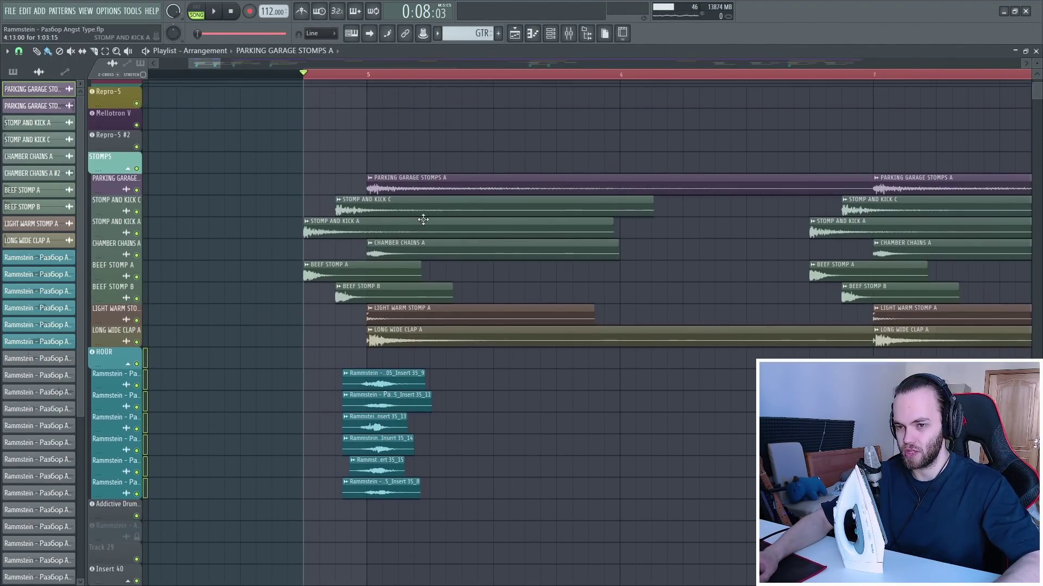
# Solo the Perfect Drums track, listen to its opening hits, then turn the solo off
pyautogui.rightClick(138, 116)
pyautogui.press('space')
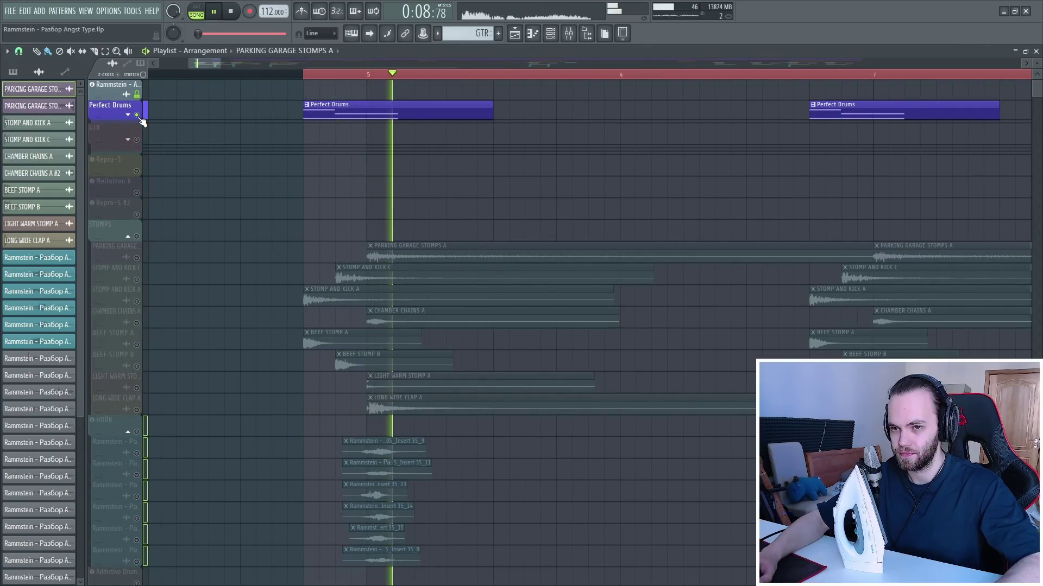
pyautogui.rightClick(138, 116)
# Play the full arrangement with all tracks active from just before bar 5 through bar 17, following the playhead
pyautogui.press('space')
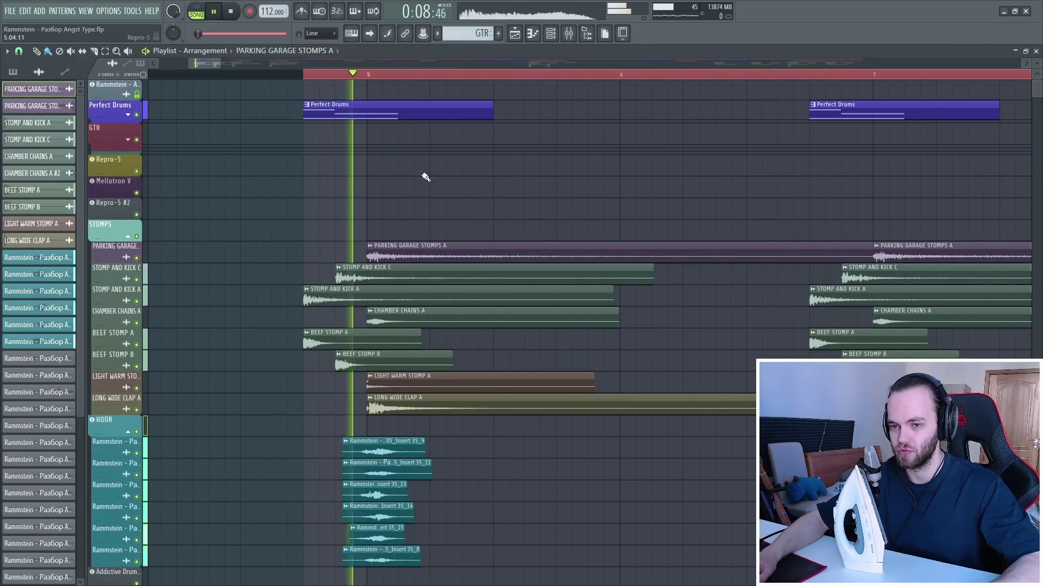
pyautogui.scroll(-4, 337, 228)
pyautogui.scroll(1, 627, 220)
pyautogui.scroll(1, 597, 217)
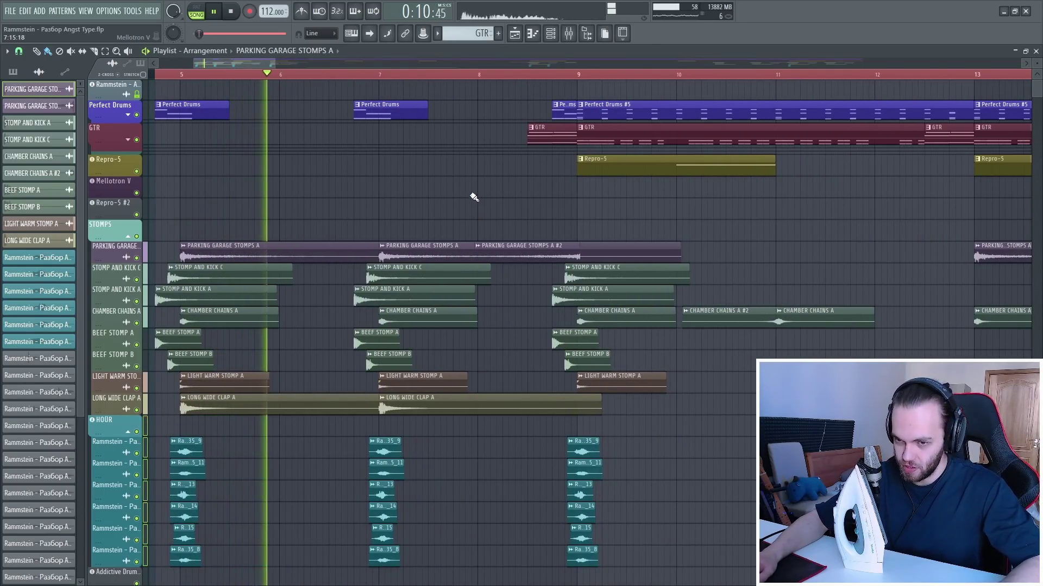
pyautogui.moveTo(572, 414); pyautogui.dragTo(172, 221)
pyautogui.keyDown('ctrl'); pyautogui.click(535, 217); pyautogui.keyUp('ctrl')
pyautogui.scroll(3, 576, 216)
pyautogui.scroll(-4, 573, 217)
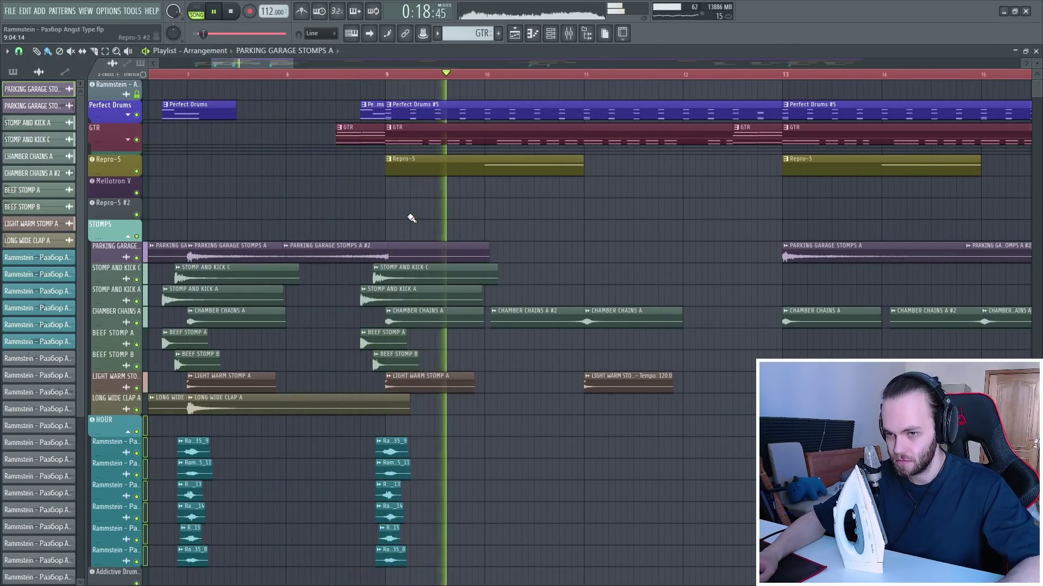
pyautogui.scroll(-3, 380, 233)
pyautogui.scroll(2, 684, 250)
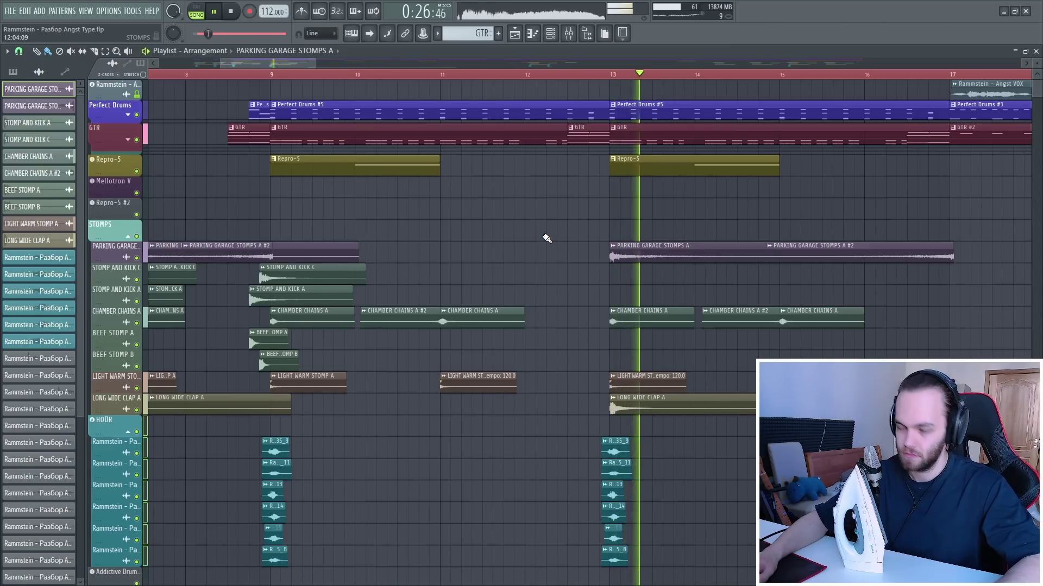
pyautogui.scroll(-2, 546, 237)
pyautogui.moveTo(833, 581); pyautogui.dragTo(507, 221)
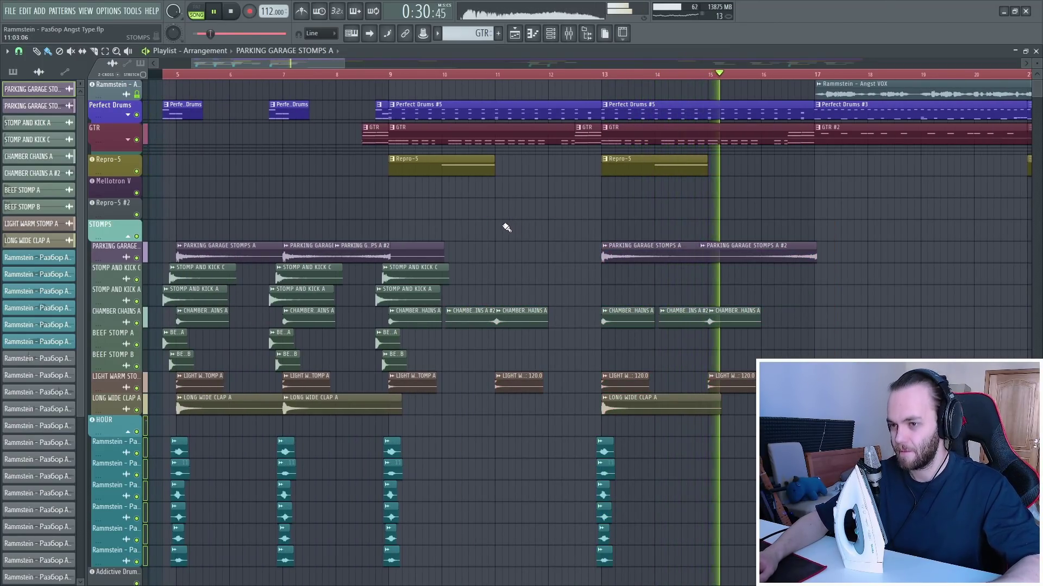
pyautogui.scroll(-3, 508, 333)
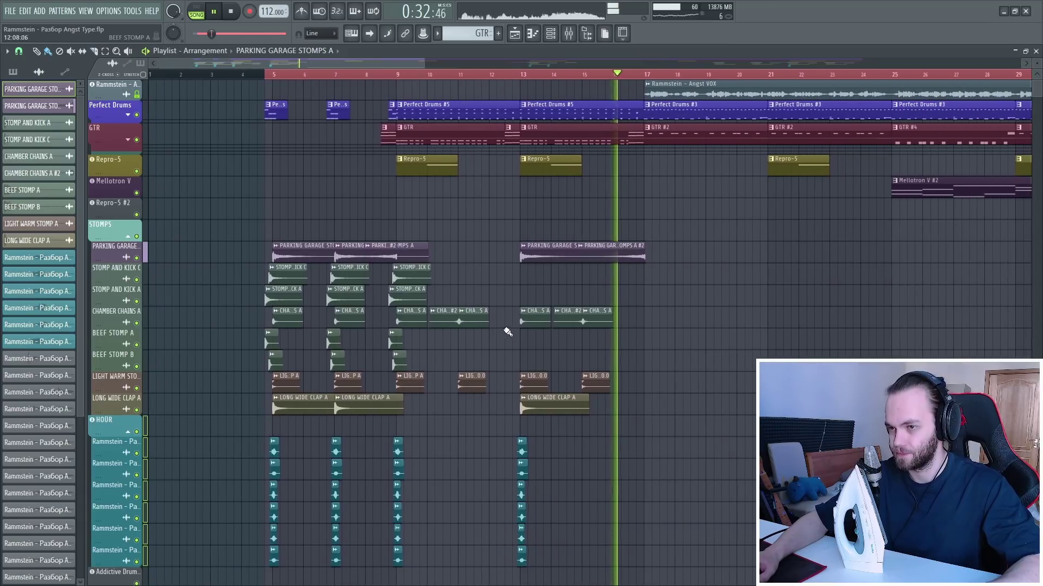
pyautogui.scroll(2, 668, 319)
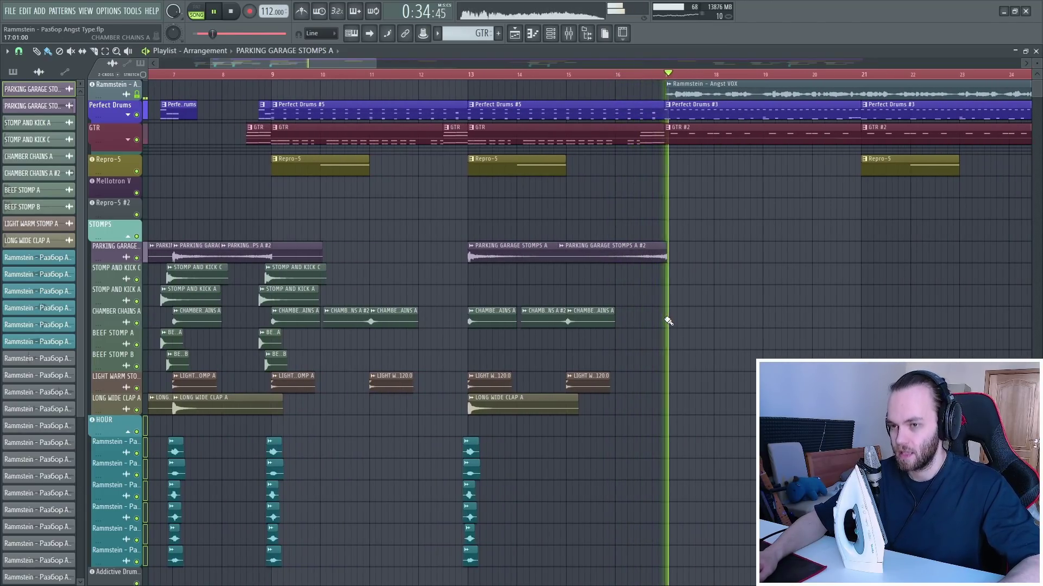
pyautogui.scroll(1, 602, 251)
pyautogui.scroll(-2, 588, 209)
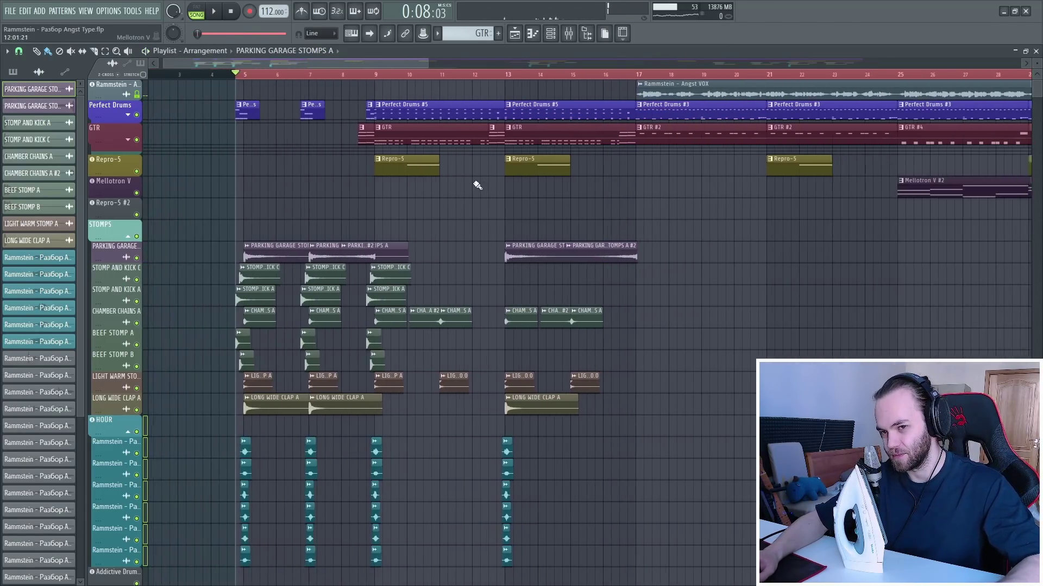
# Examine the notes of the Perfect Drums #5 pattern in the piano roll, then return to the playlist
pyautogui.scroll(2, 402, 188)
pyautogui.scroll(1, 341, 81)
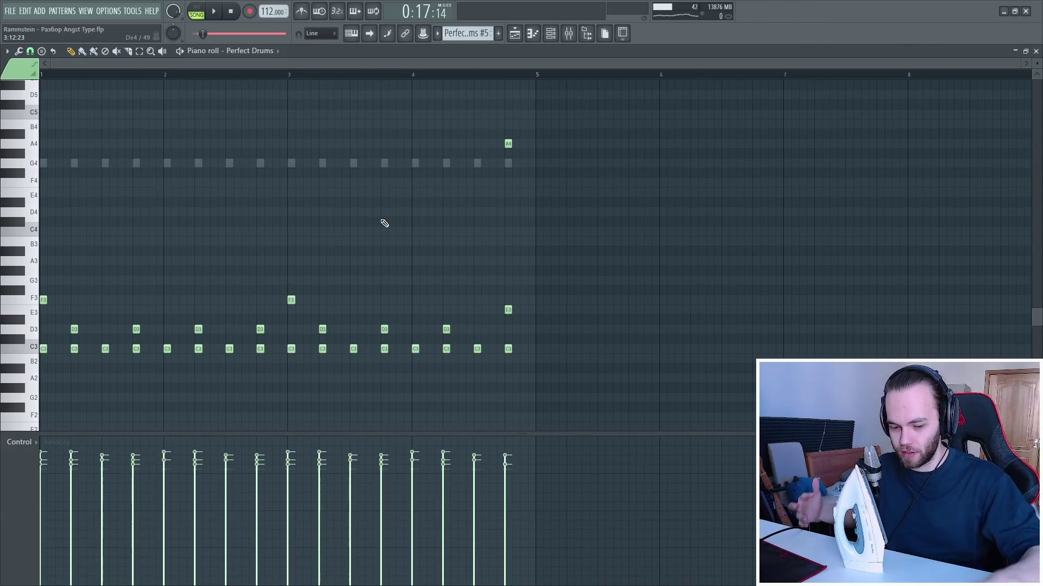
pyautogui.press('F7')
pyautogui.press('F6')
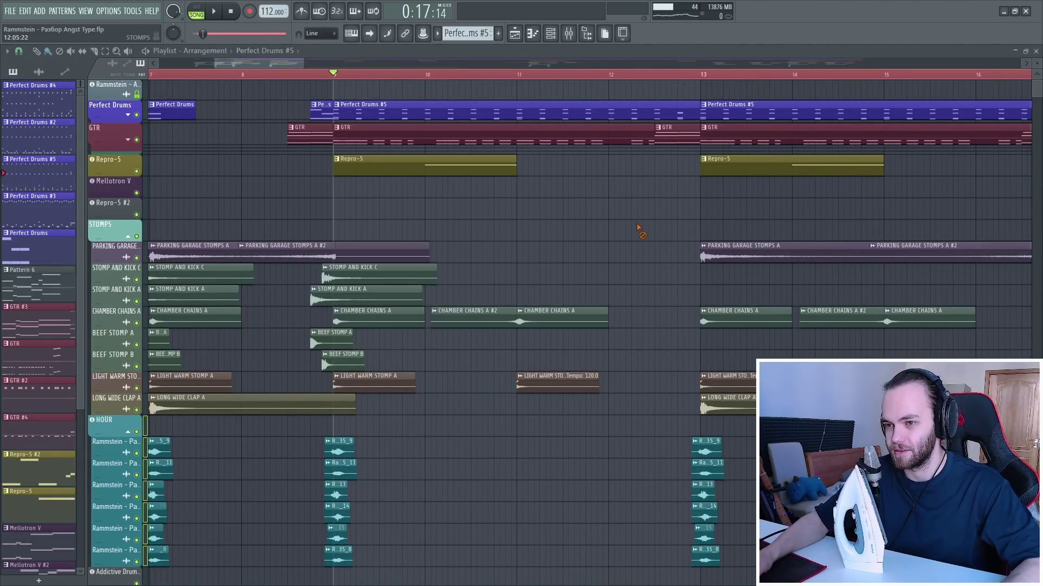
# Enlarge the playlist tracks, solo Perfect Drums, and play its #5 pattern from bar 9
pyautogui.keyDown('alt'); pyautogui.scroll(5, 316, 188); pyautogui.keyUp('alt')
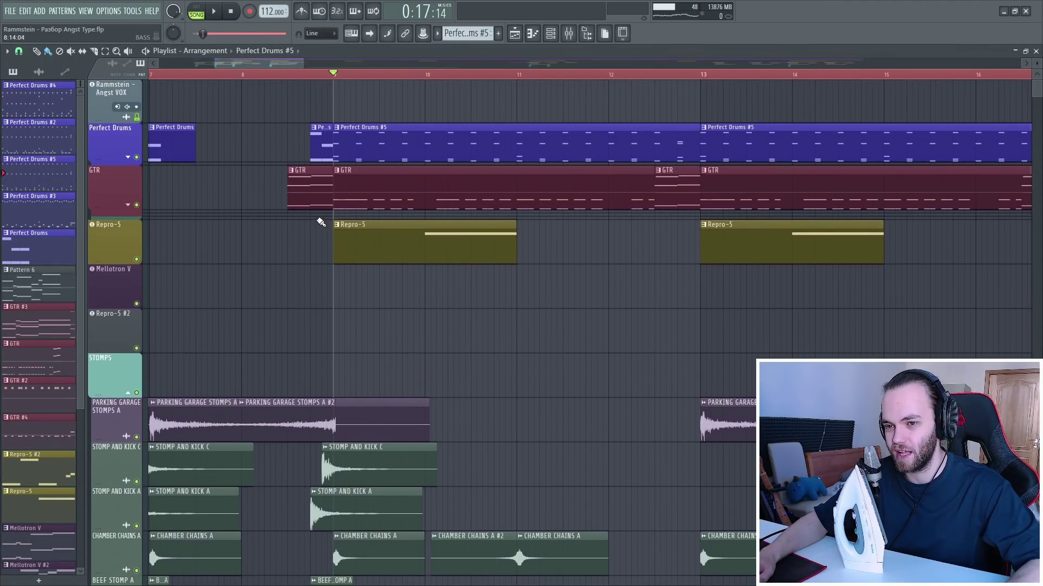
pyautogui.keyDown('alt'); pyautogui.scroll(3, 326, 304); pyautogui.keyUp('alt')
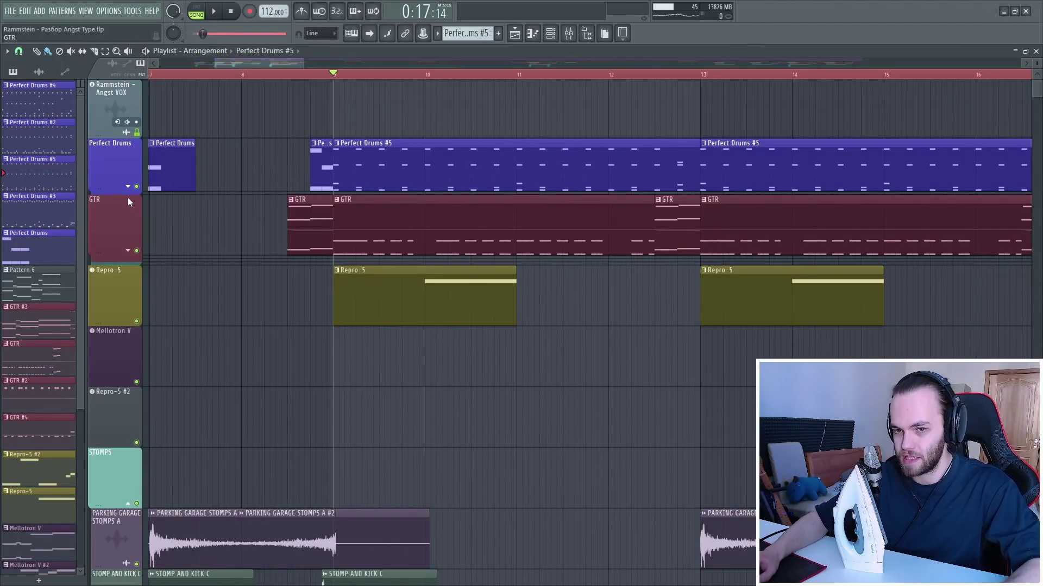
pyautogui.rightClick(137, 186)
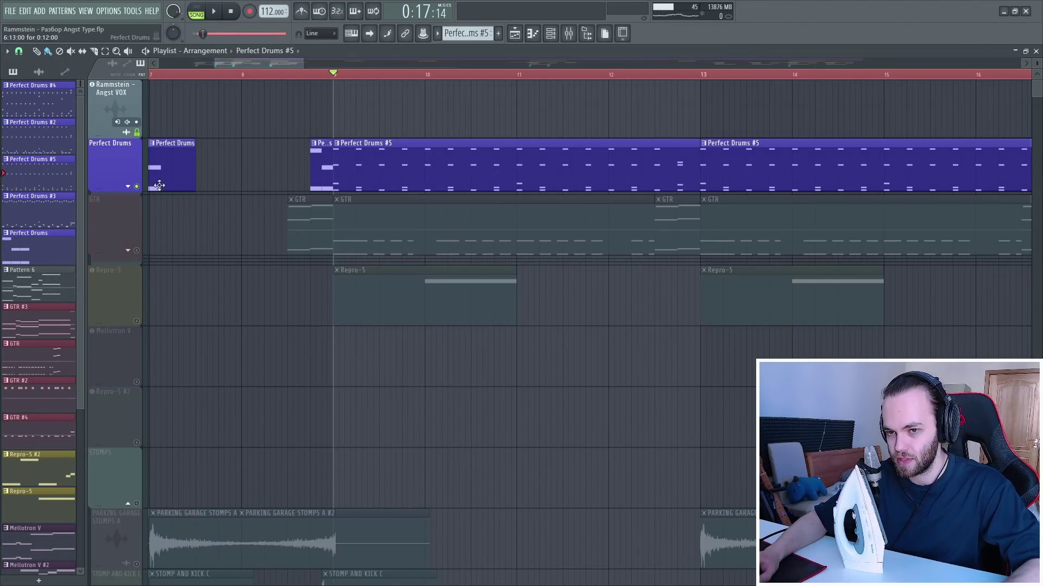
pyautogui.press('space')
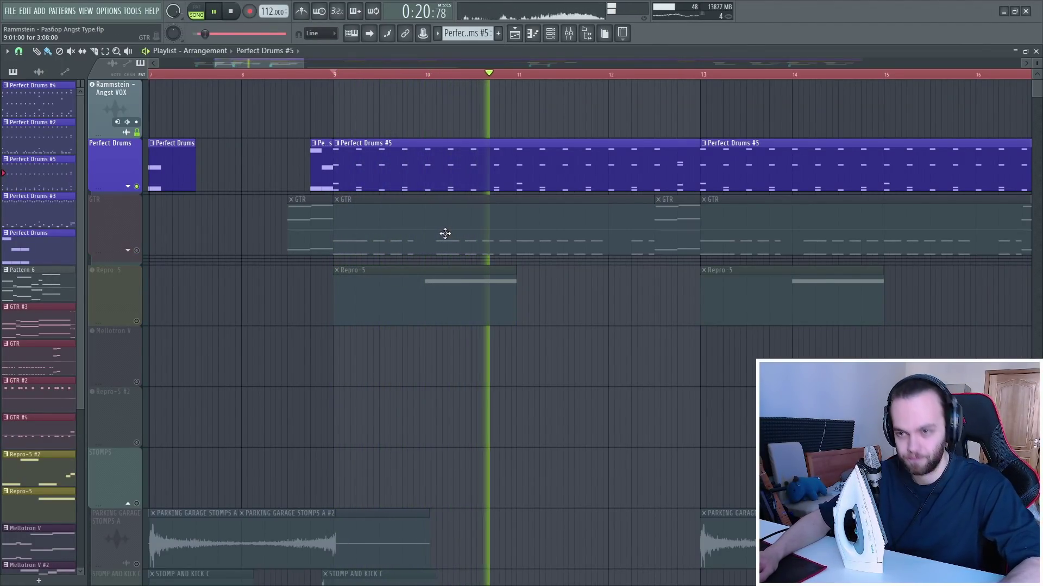
pyautogui.press('space')
# Reopen the Perfect Drums #5 pattern in the piano roll and play it to study the kick, snare and cymbal notes
pyautogui.doubleClick(467, 185)
pyautogui.hscroll(-2, 467, 186)
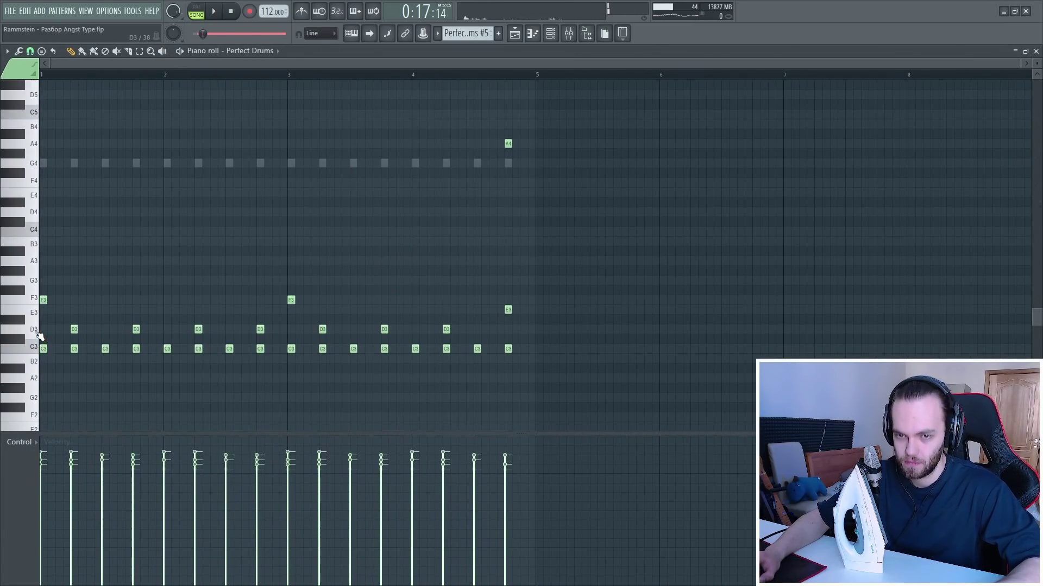
pyautogui.scroll(2, 22, 363)
pyautogui.scroll(4, 207, 293)
pyautogui.press('space')
pyautogui.scroll(-4, 214, 290)
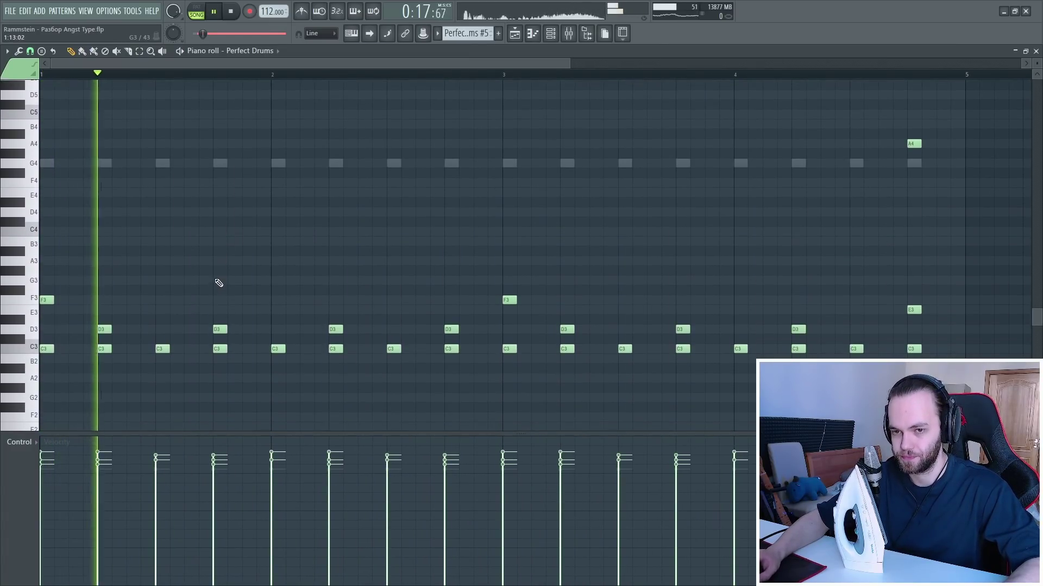
pyautogui.scroll(4, 196, 261)
pyautogui.press('space')
# View the Addictive Drums 2 notes in the same pattern, then set the piano roll back to the Perfect Drums channel
pyautogui.doubleClick(108, 279)
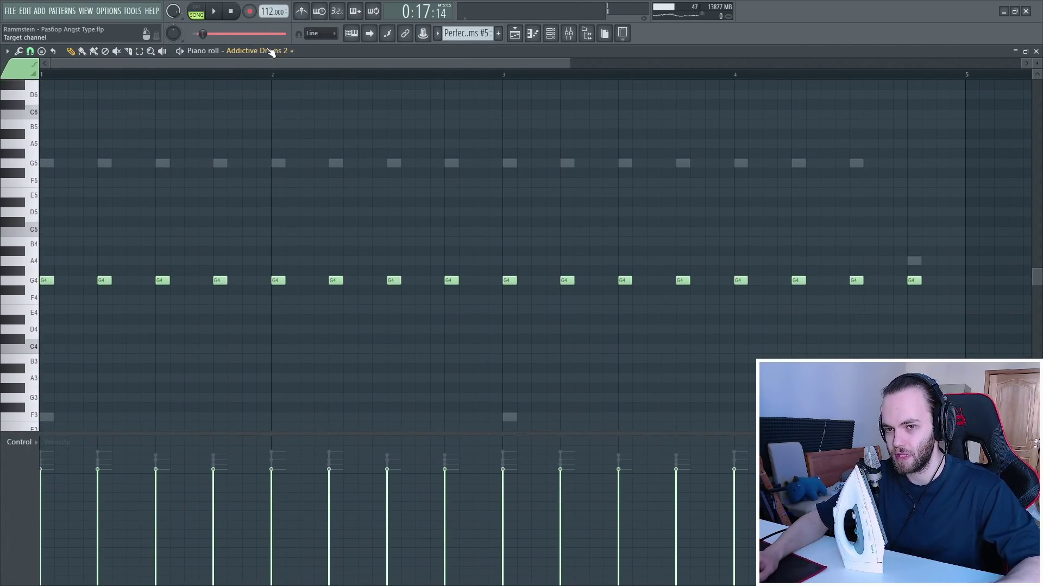
pyautogui.click(269, 51)
pyautogui.click(311, 435)
# Open the Perfect Drums plugin from the channel rack to look at its drum kit
pyautogui.press('F6')
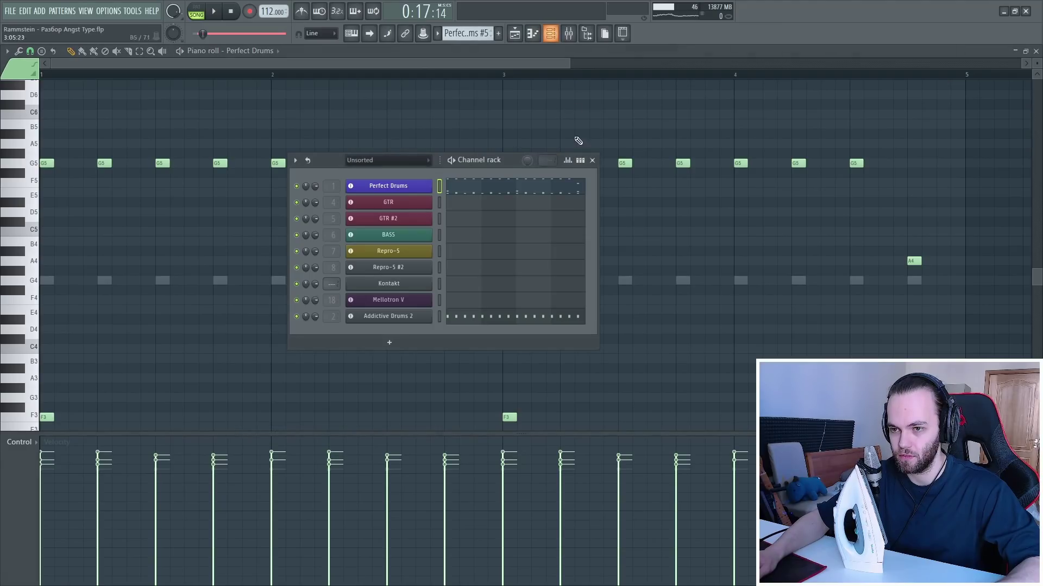
pyautogui.click(411, 190)
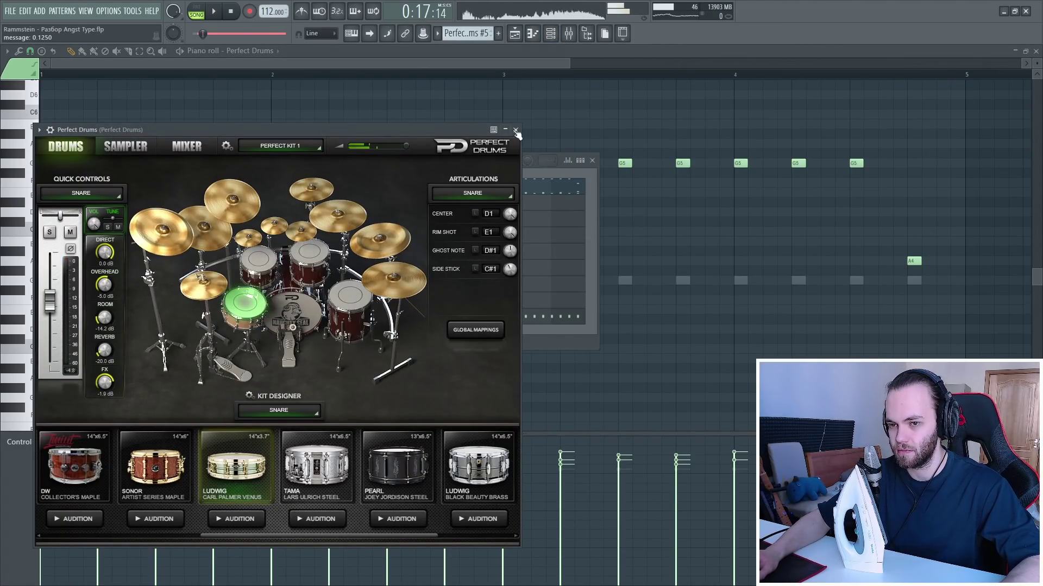
# Close the Perfect Drums plugin and the channel rack, and show the Addictive Drums 2 notes in the piano roll
pyautogui.click(515, 130)
pyautogui.click(592, 160)
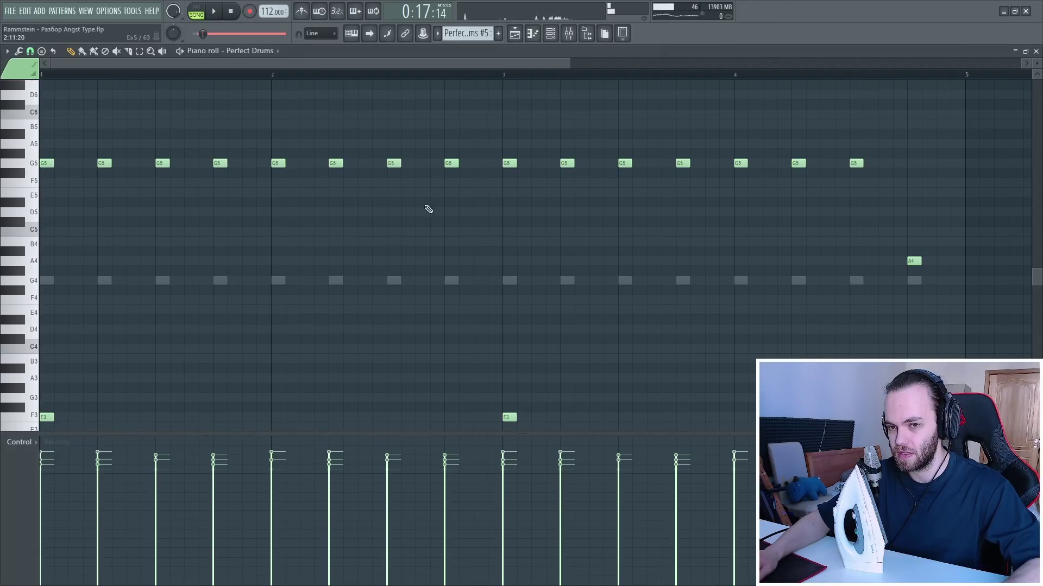
pyautogui.scroll(2, 209, 320)
pyautogui.doubleClick(163, 310)
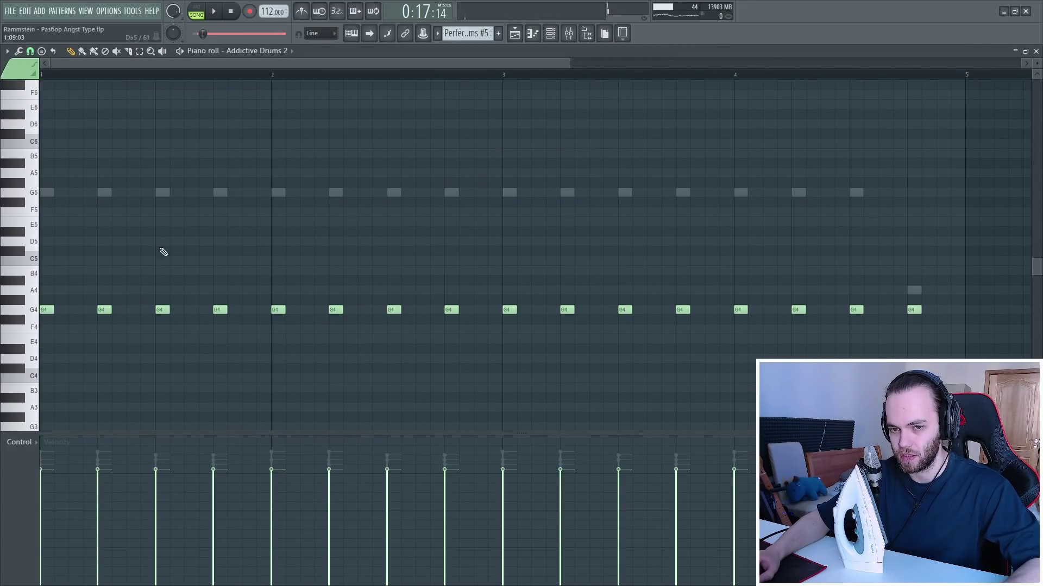
# Start playback of the drum pattern with the mixer open to check the Perfect Drums and Addictive Drums 2 tracks
pyautogui.click(572, 37)
pyautogui.press('space')
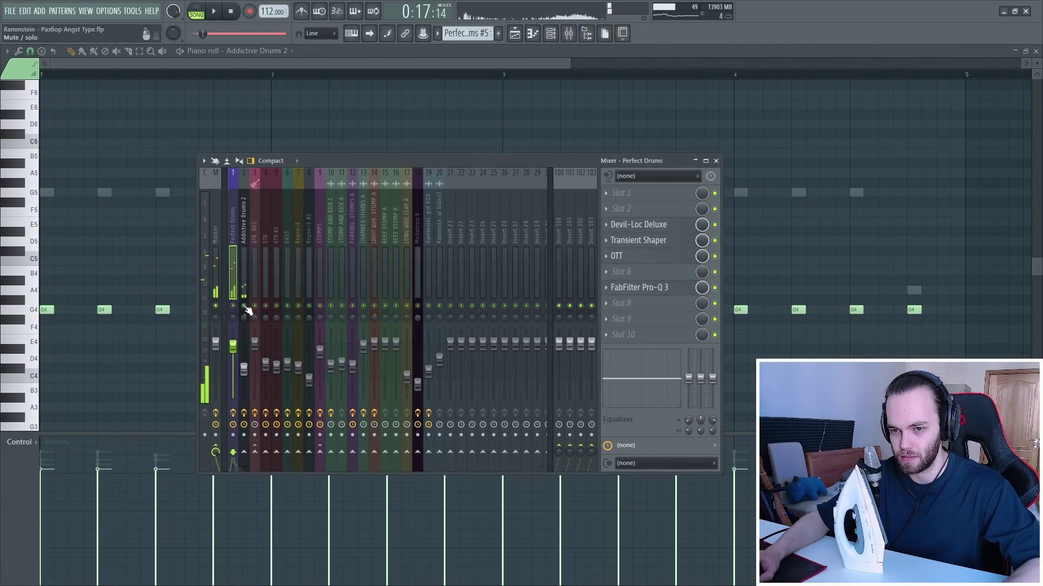
pyautogui.press('F9')
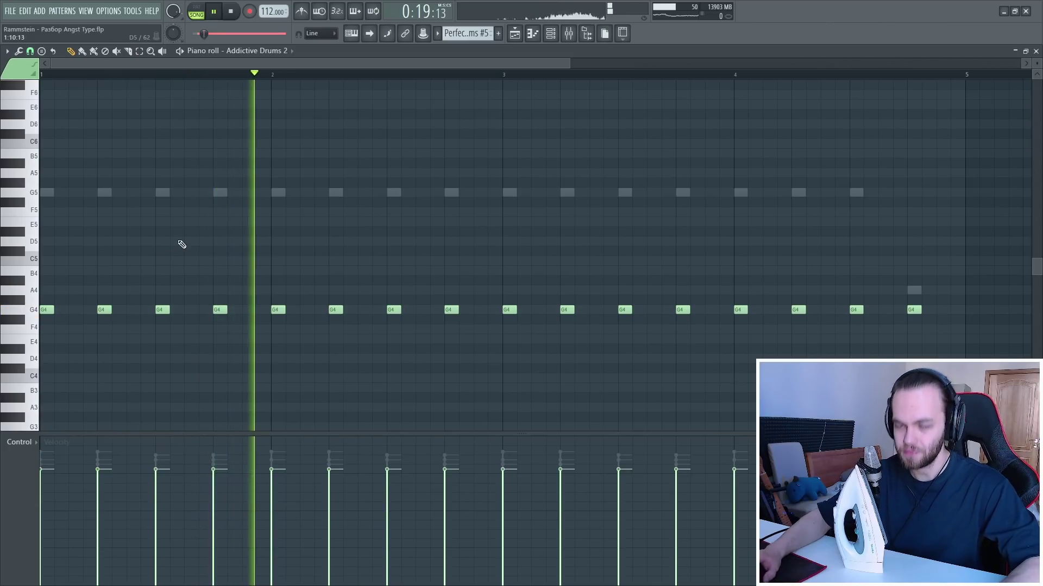
# View the Addictive Drums 2 plugin with its hi-hat settings during playback, and close it again
pyautogui.click(551, 33)
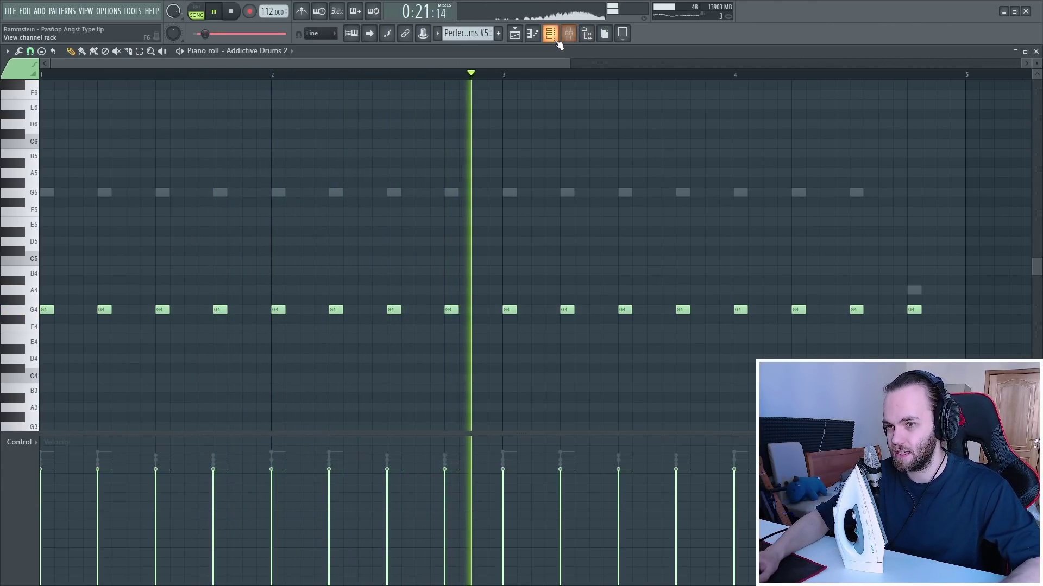
pyautogui.click(419, 316)
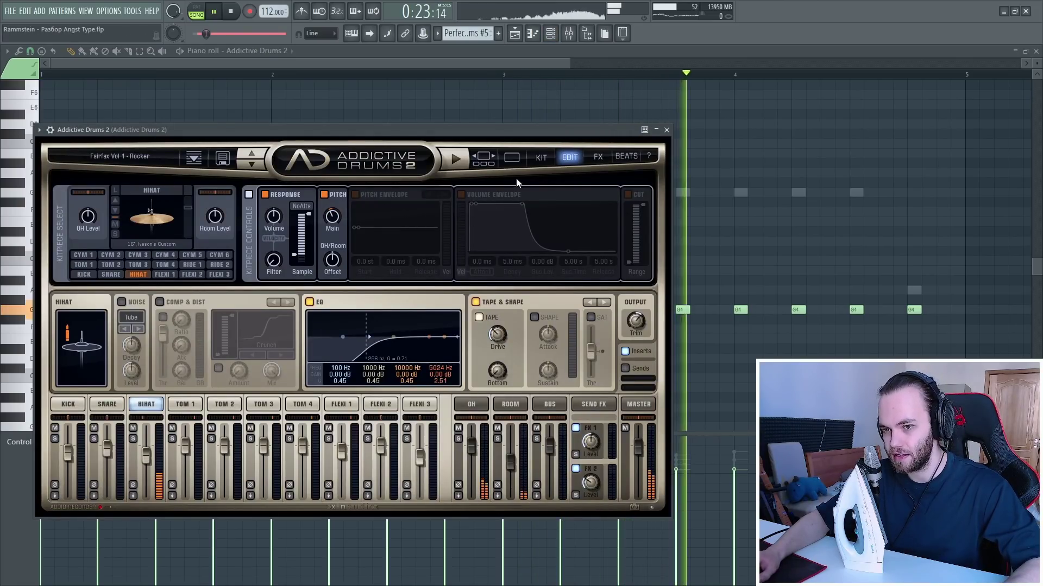
pyautogui.click(512, 157)
pyautogui.click(667, 130)
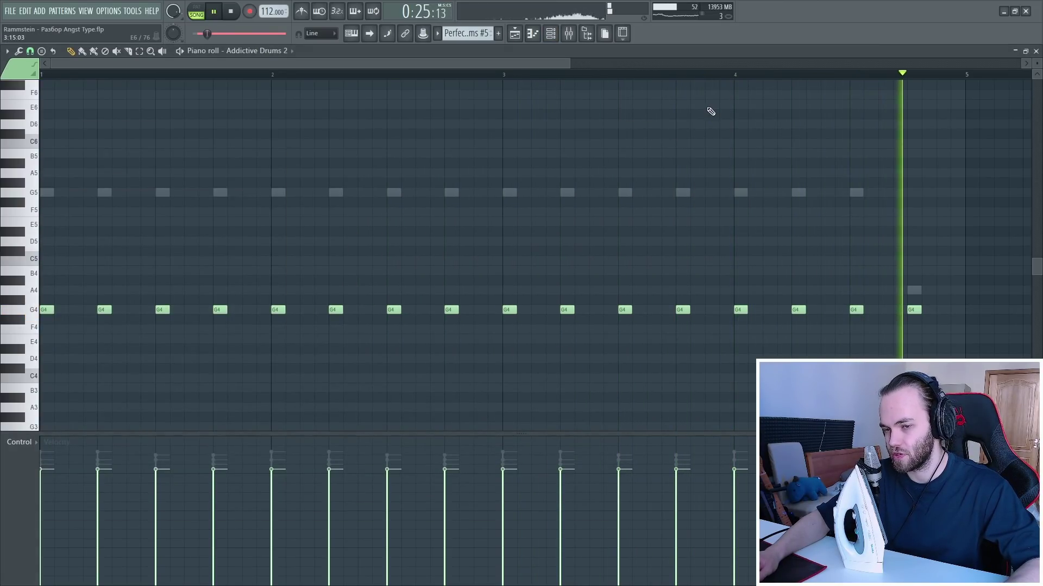
# Look at the Addictive Drums 2 mixer track's effect chain and replay both drum layers together
pyautogui.click(568, 33)
pyautogui.press('space')
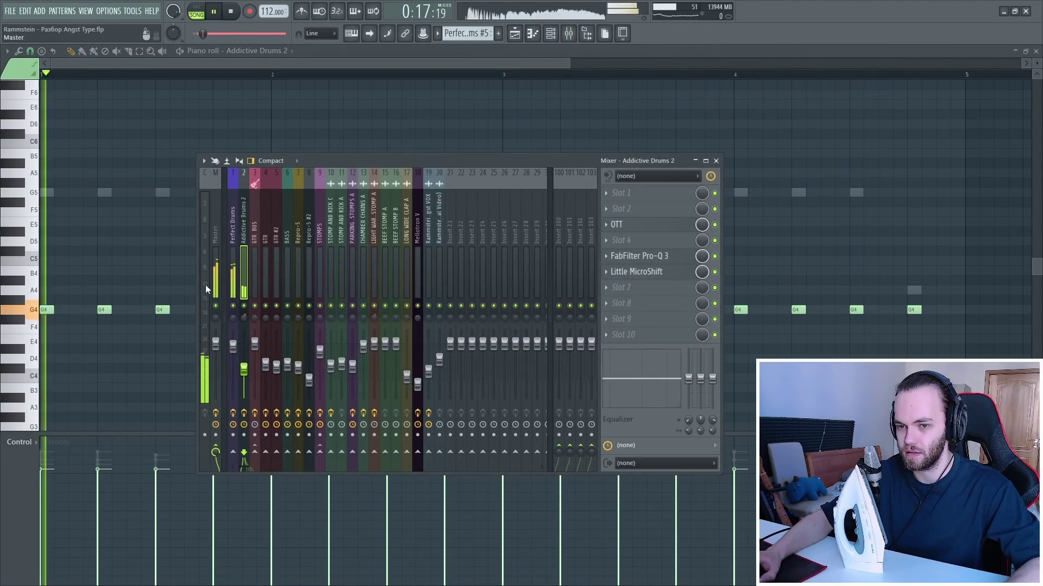
pyautogui.press('F9')
# Set the piano roll back to the Perfect Drums channel and follow its notes across the pattern during playback
pyautogui.scroll(-4, 218, 271)
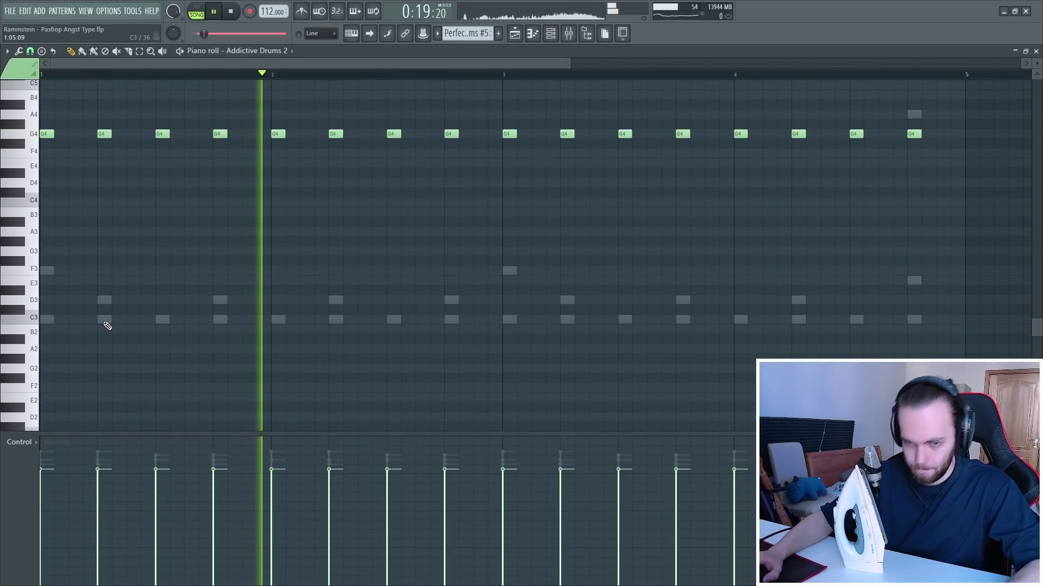
pyautogui.doubleClick(104, 319)
pyautogui.scroll(1, 526, 221)
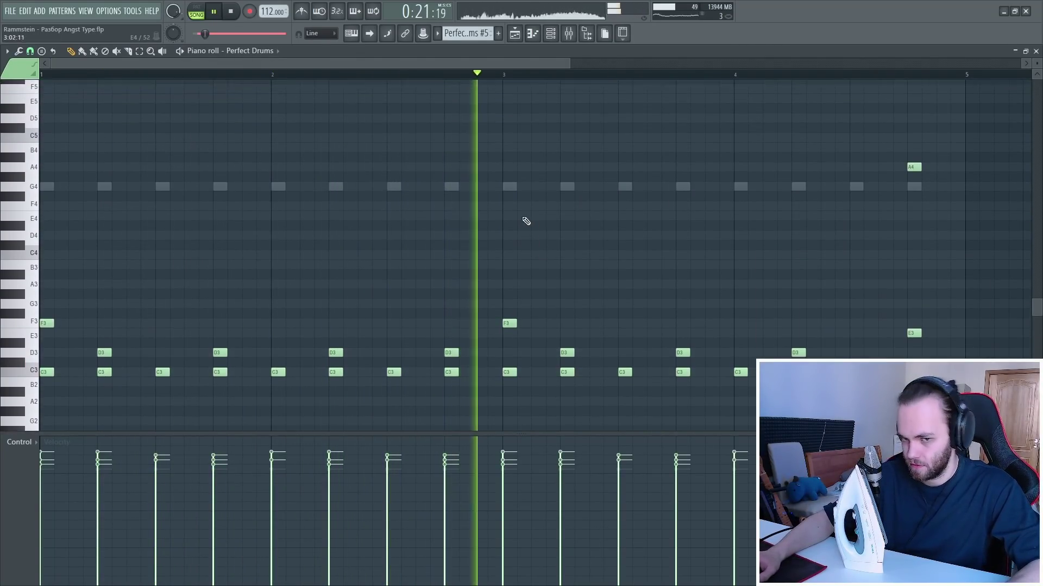
pyautogui.scroll(1, 612, 286)
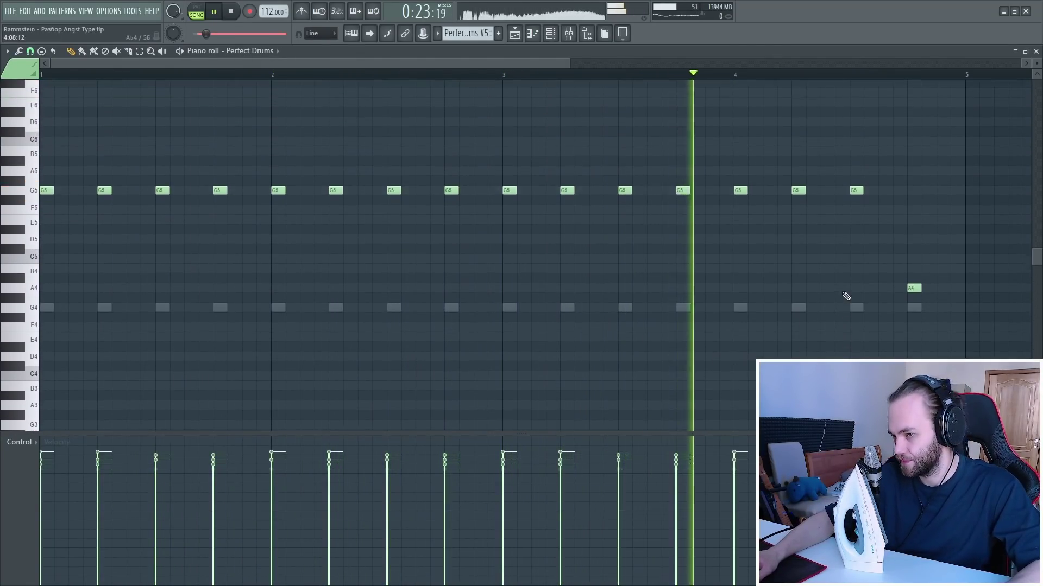
# Solo the GTR track in the playlist, play it from bar 9, and stop playback
pyautogui.click(138, 252)
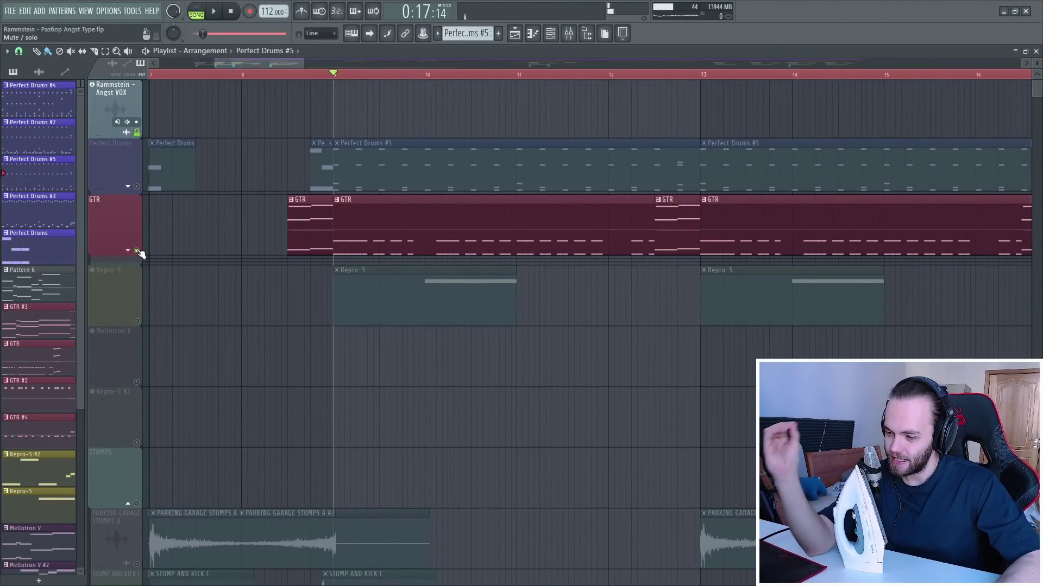
pyautogui.press('space')
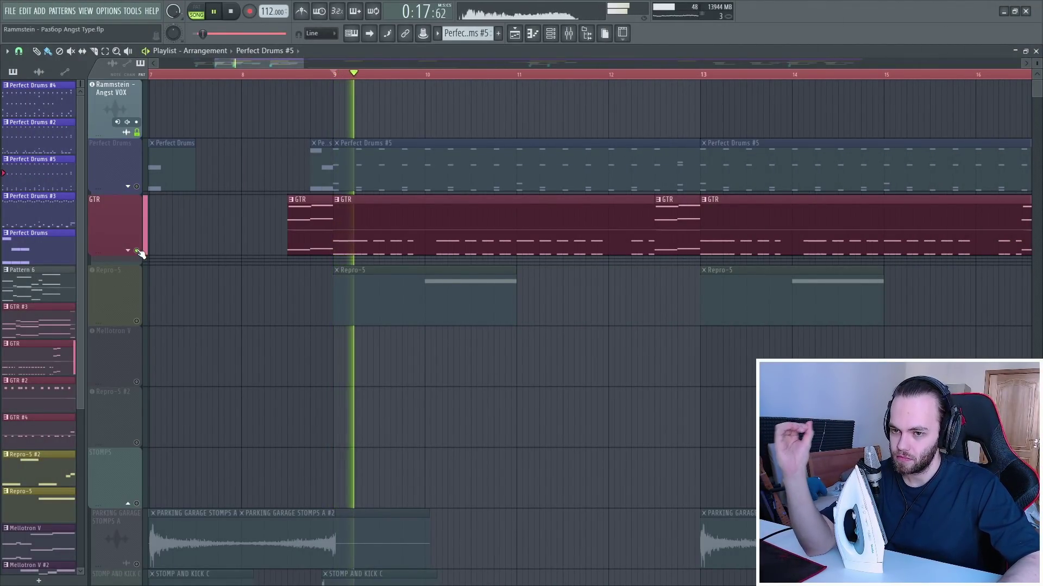
pyautogui.press('space')
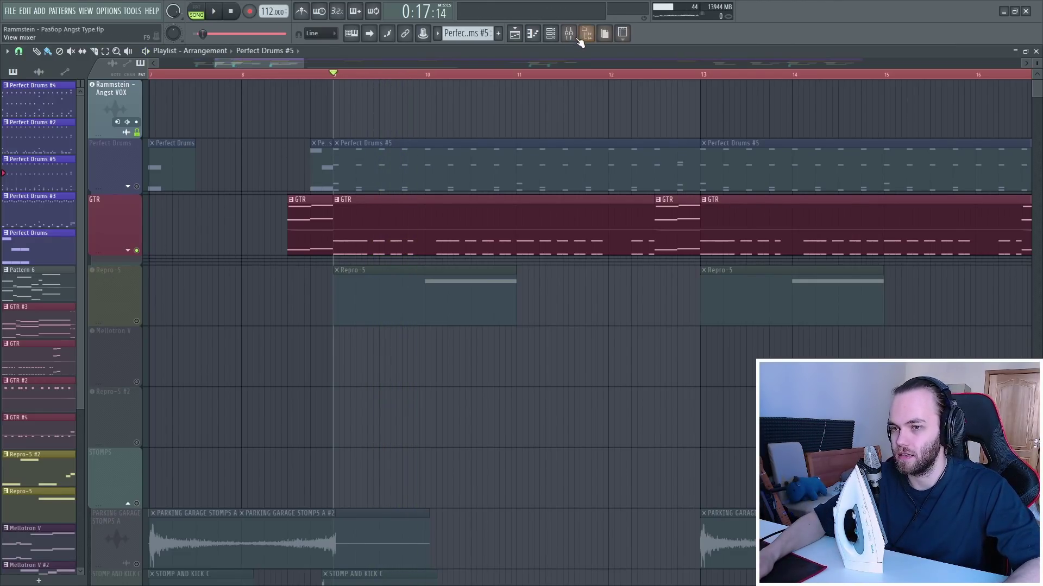
# Inspect the Shreddage 3 Hydra instruments on the GTR and GTR #2 channels, closing each plugin window
pyautogui.press('F6')
pyautogui.click(404, 203)
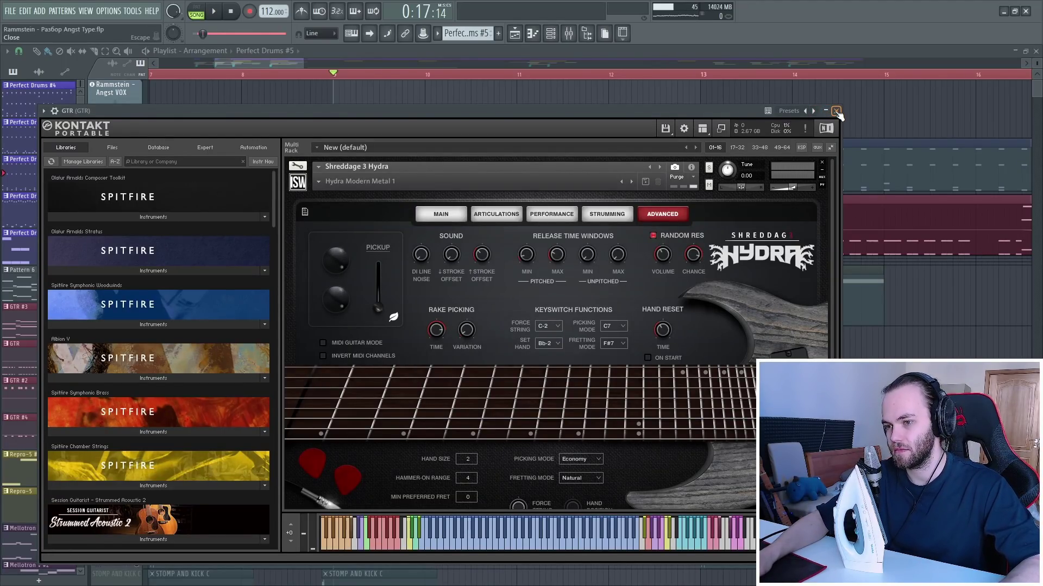
pyautogui.click(836, 111)
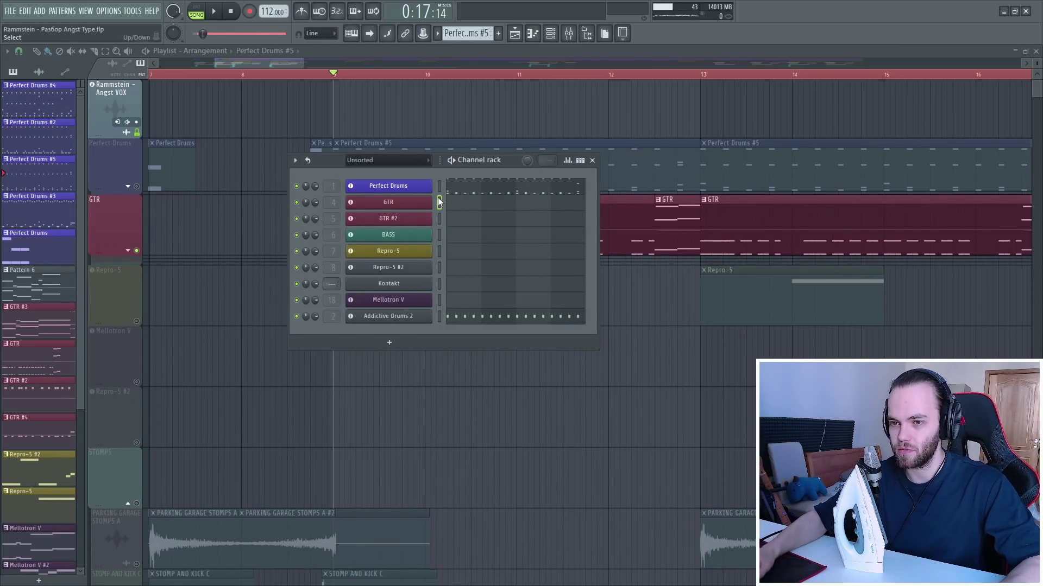
pyautogui.click(418, 219)
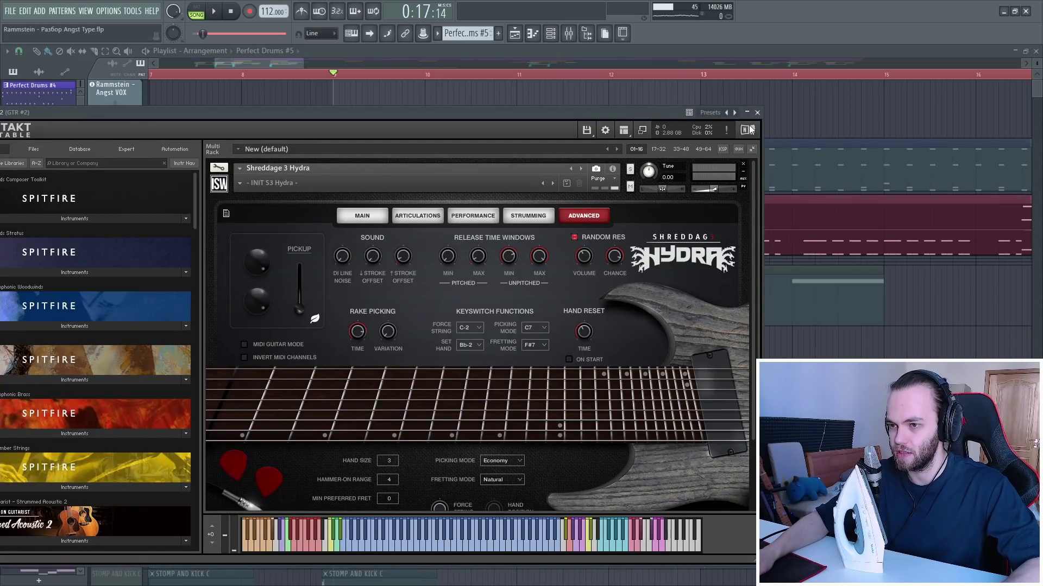
pyautogui.click(757, 112)
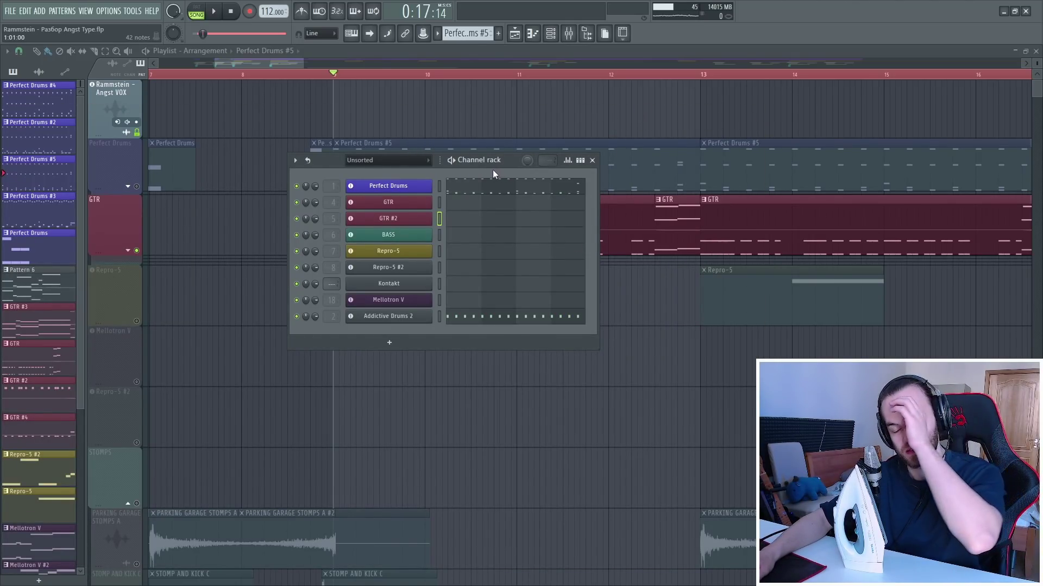
# Play the soloed guitars with the mixer open and examine the effect chains of the GTR and GTR #2 tracks
pyautogui.rightClick(487, 104)
pyautogui.press('space')
pyautogui.press('space')
pyautogui.click(568, 36)
pyautogui.press('space')
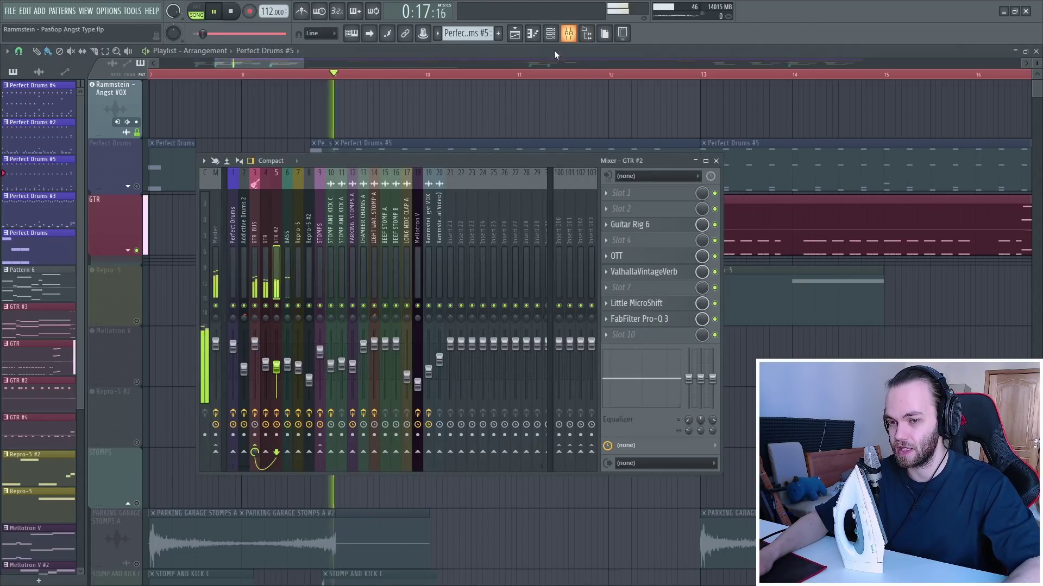
pyautogui.click(266, 290)
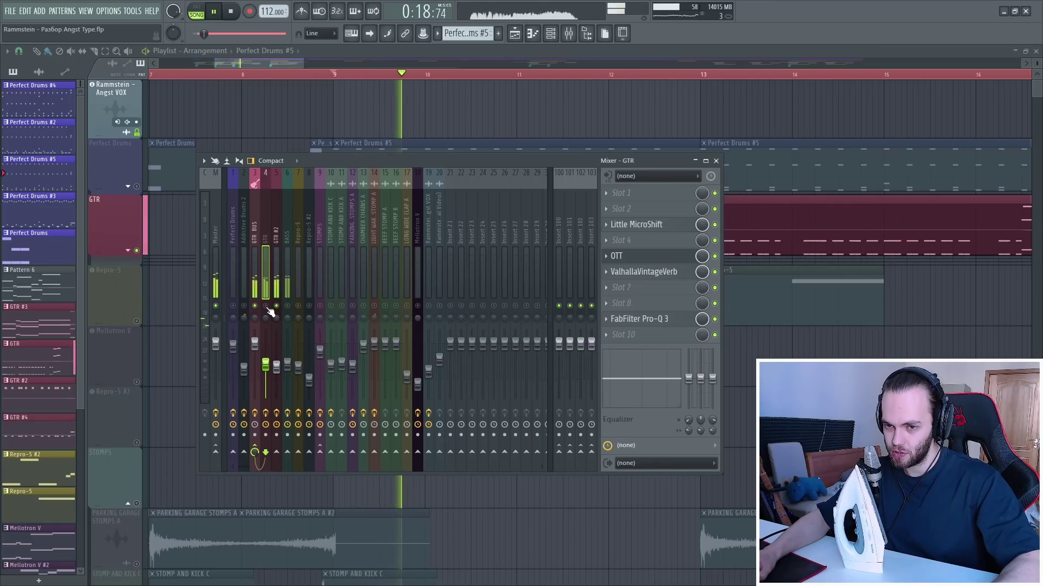
pyautogui.click(276, 289)
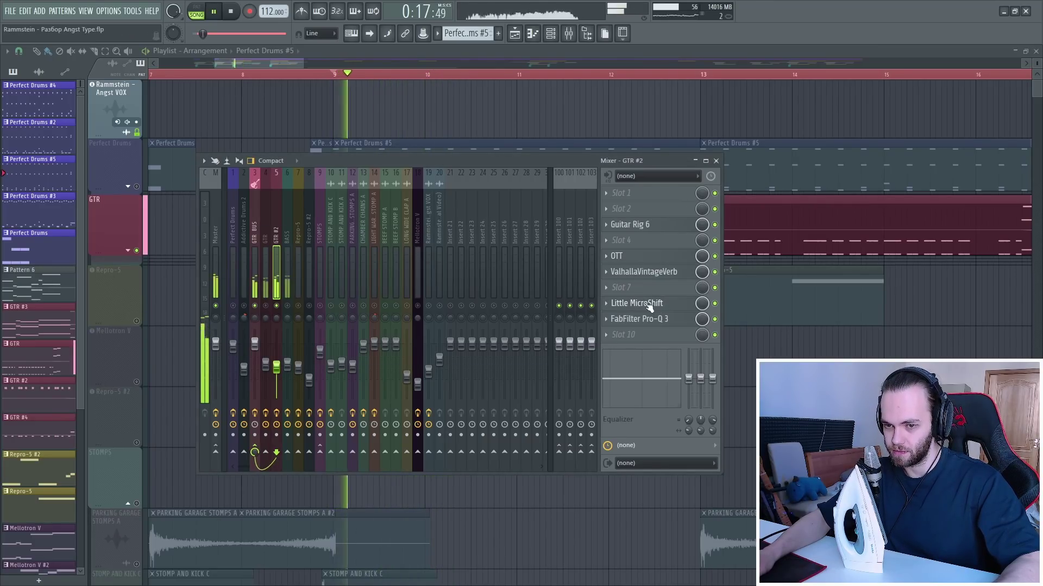
# Switch the GTR track's mute state in the mixer and play the guitar part from bar 9 to compare the layers
pyautogui.click(266, 306)
pyautogui.click(441, 107)
pyautogui.press('space')
pyautogui.press('space')
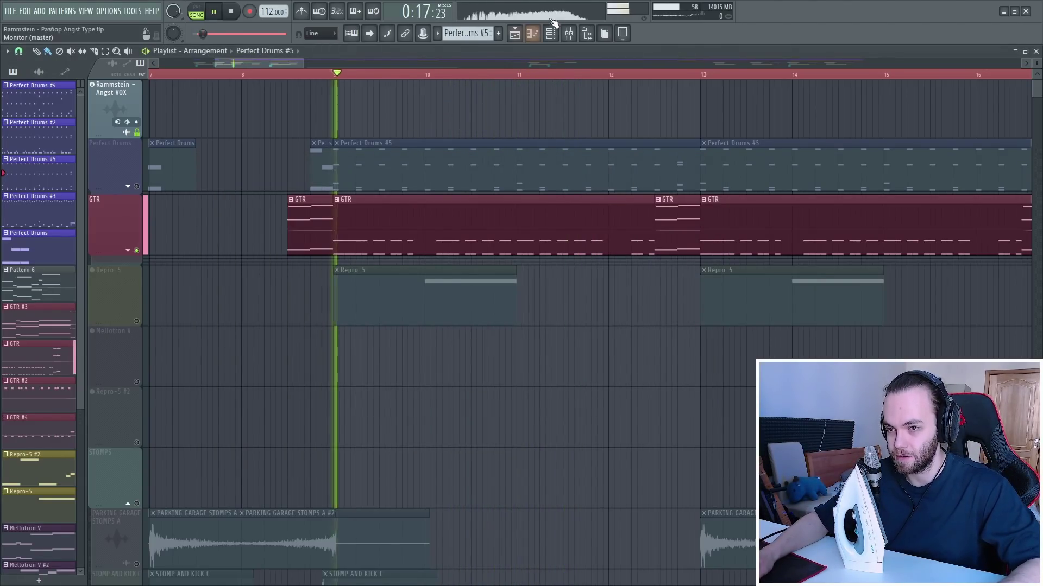
pyautogui.click(568, 34)
pyautogui.click(569, 33)
pyautogui.press('space')
# Open the bar 9 GTR pattern in the piano roll and play it to study the rhythm of the B2 notes
pyautogui.doubleClick(422, 205)
pyautogui.scroll(-2, 412, 270)
pyautogui.scroll(-4, 184, 304)
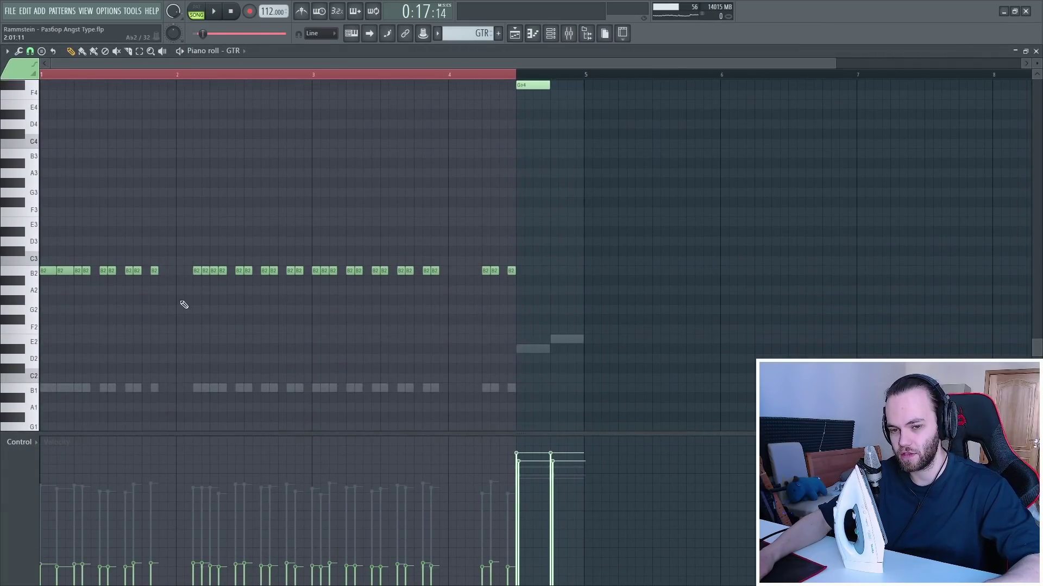
pyautogui.scroll(2, 12, 342)
pyautogui.scroll(2, 175, 179)
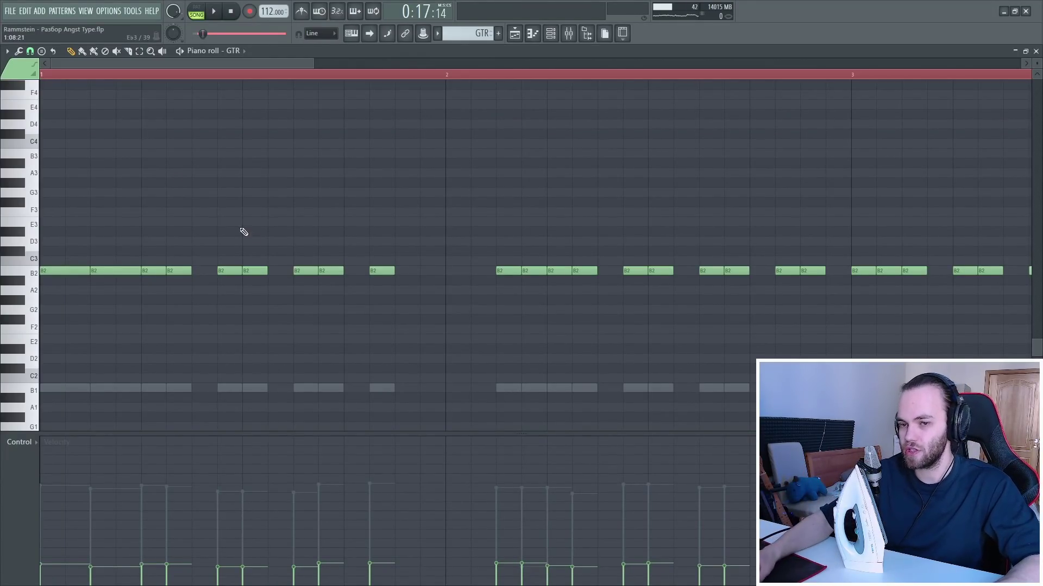
pyautogui.press('space')
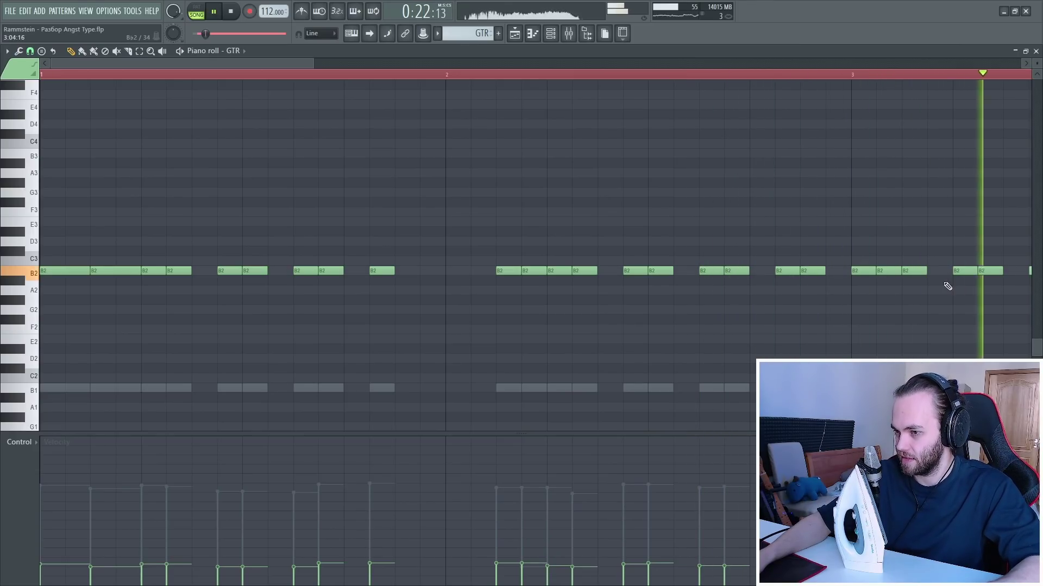
pyautogui.scroll(-3, 693, 281)
pyautogui.scroll(3, 646, 285)
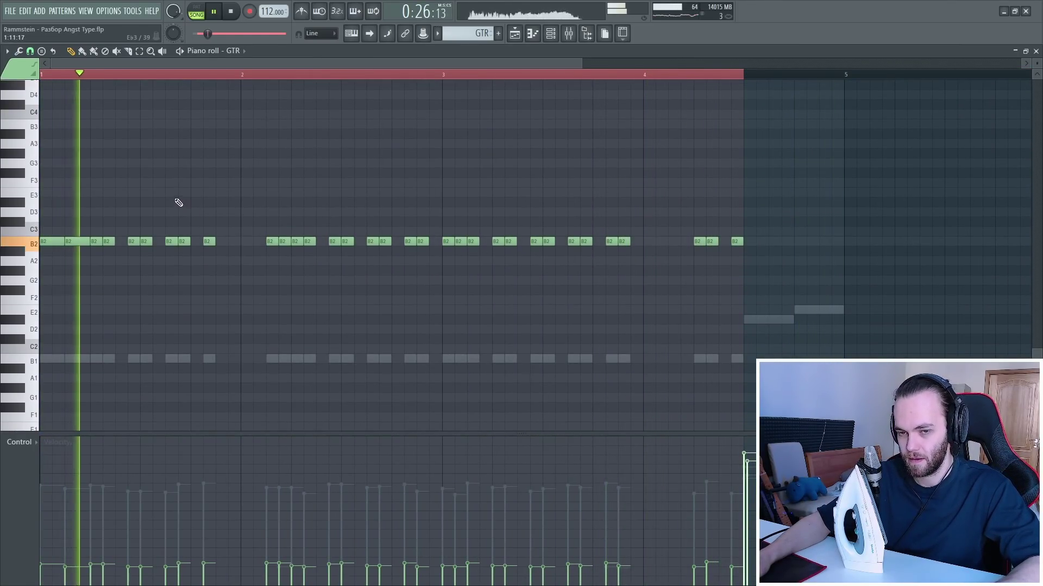
pyautogui.press('space')
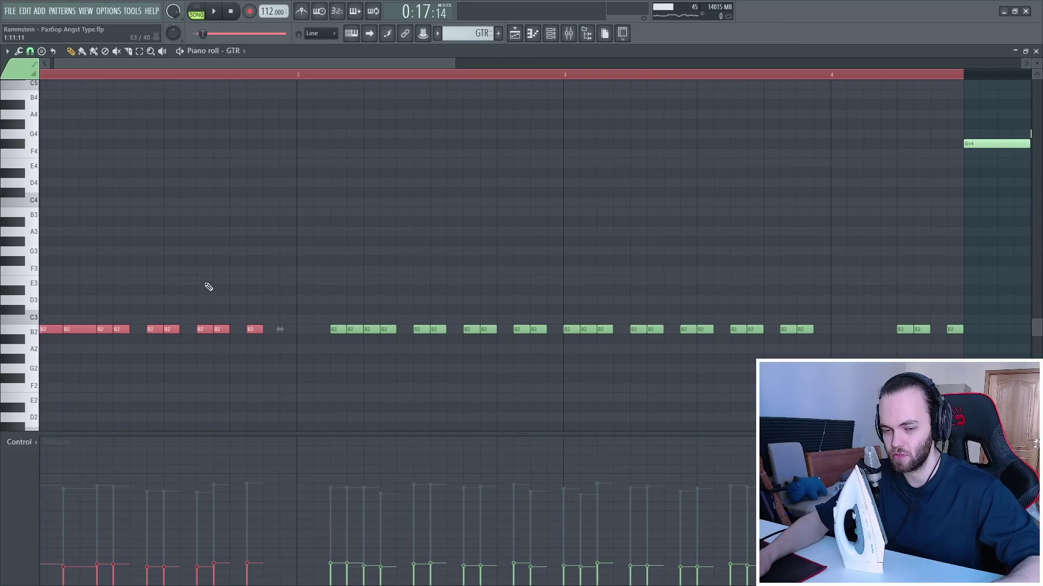
# Select all B2 notes of the GTR pattern to examine them, deselect them, and replay the riff
pyautogui.keyDown('ctrl'); pyautogui.click(210, 289); pyautogui.keyUp('ctrl')
pyautogui.scroll(-2, 124, 328)
pyautogui.keyDown('ctrl'); pyautogui.click(25, 330); pyautogui.keyUp('ctrl')
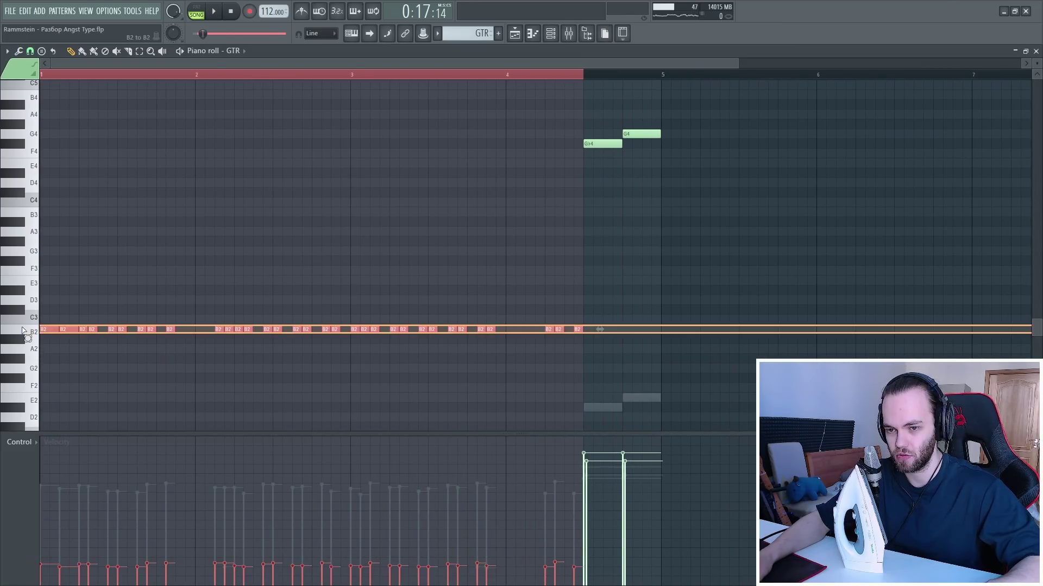
pyautogui.press('space')
pyautogui.keyDown('ctrl'); pyautogui.click(173, 273); pyautogui.keyUp('ctrl')
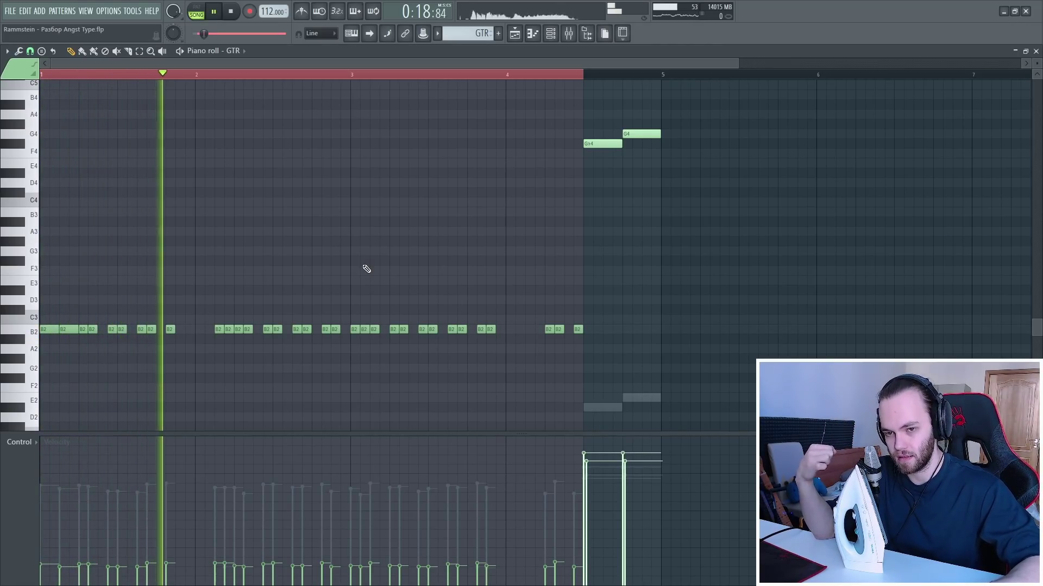
pyautogui.press('space')
pyautogui.press('space')
# Check the GTR tracks in the mixer, replay the riff in the playlist, and set the time selection to start at bar 9
pyautogui.press('F7')
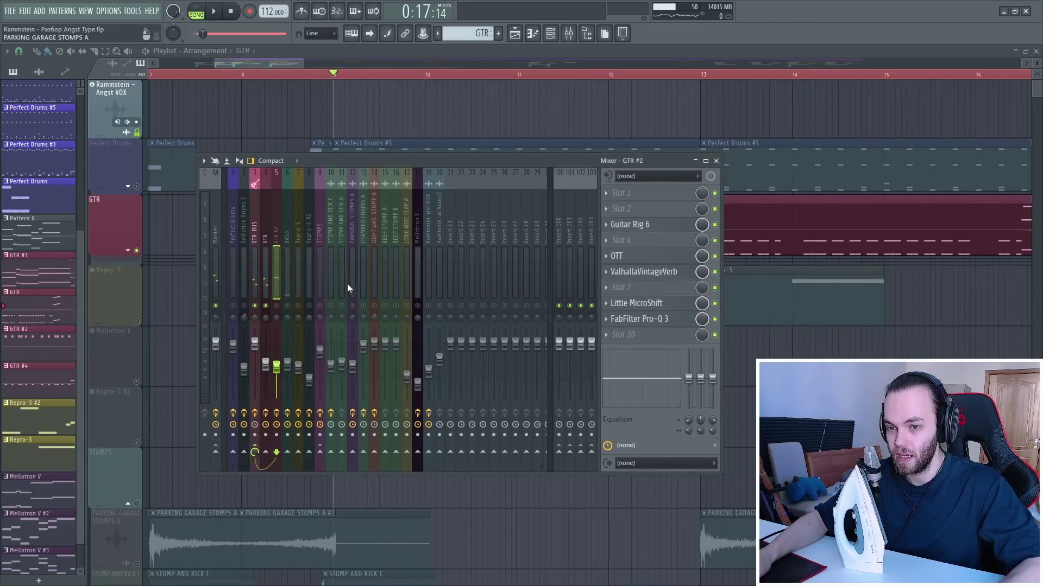
pyautogui.press('F9')
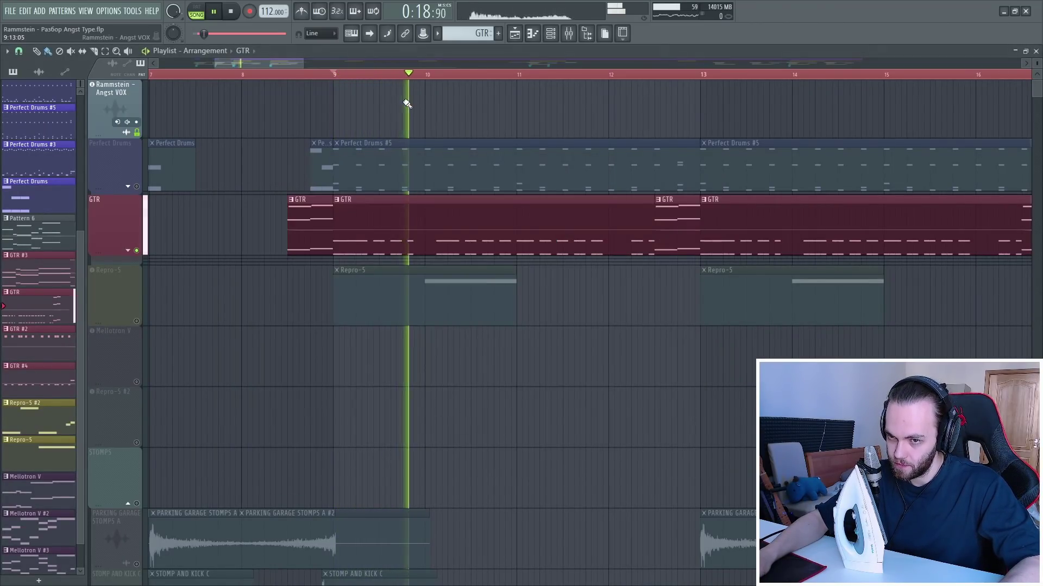
pyautogui.press('F9')
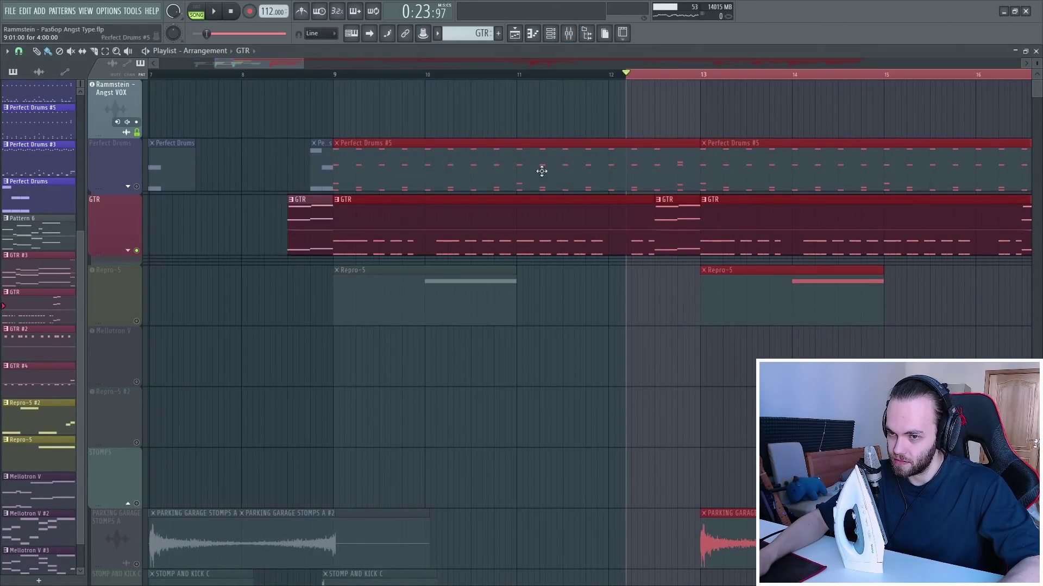
pyautogui.rightClick(329, 74)
pyautogui.click(358, 112)
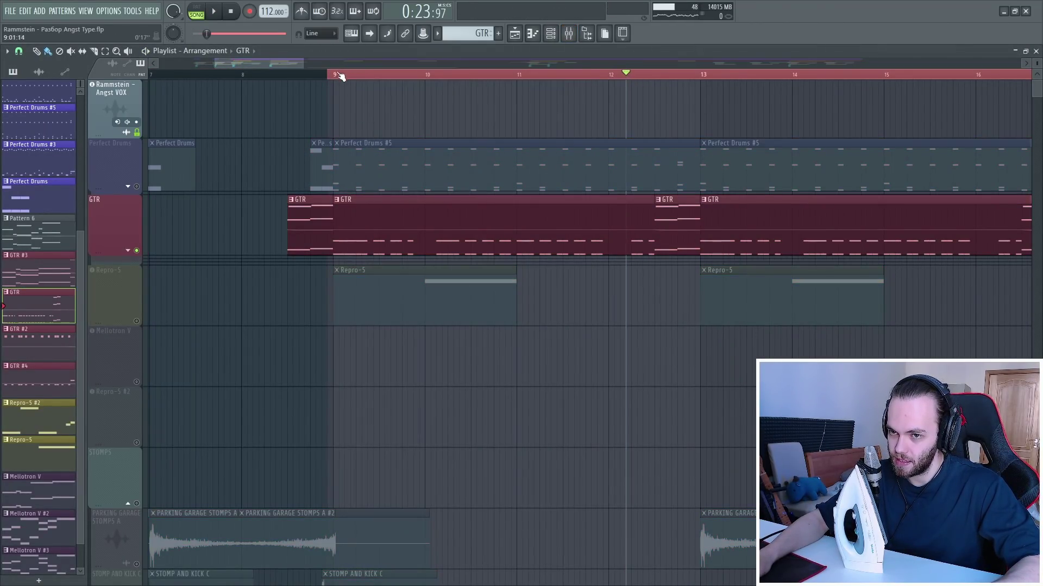
# Reopen the GTR pattern, raise most of the selected B2 notes' velocities to about 67%, and play the riff
pyautogui.doubleClick(378, 216)
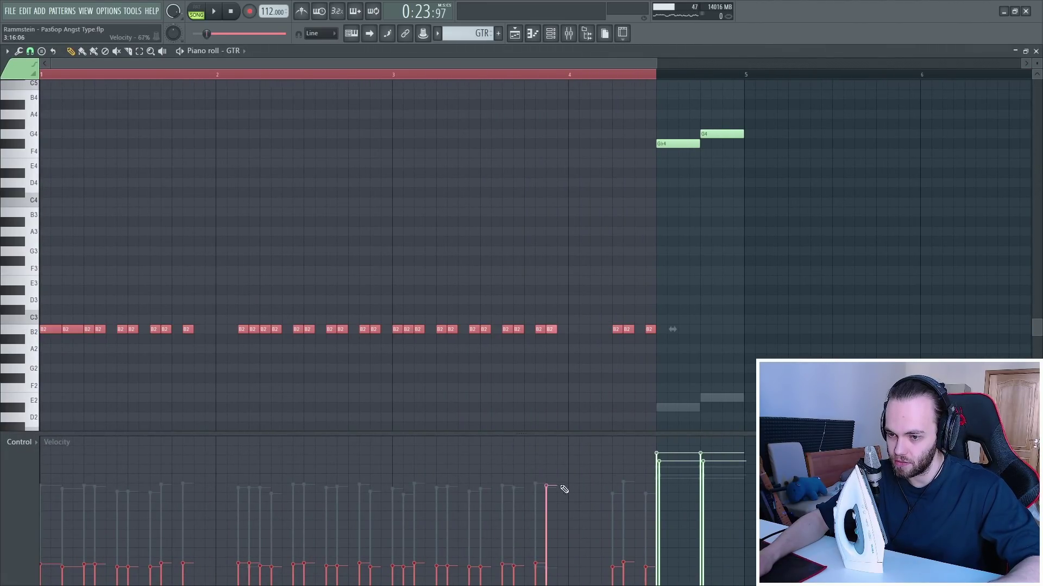
pyautogui.moveTo(564, 489); pyautogui.dragTo(5, 478)
pyautogui.press('space')
pyautogui.press('space')
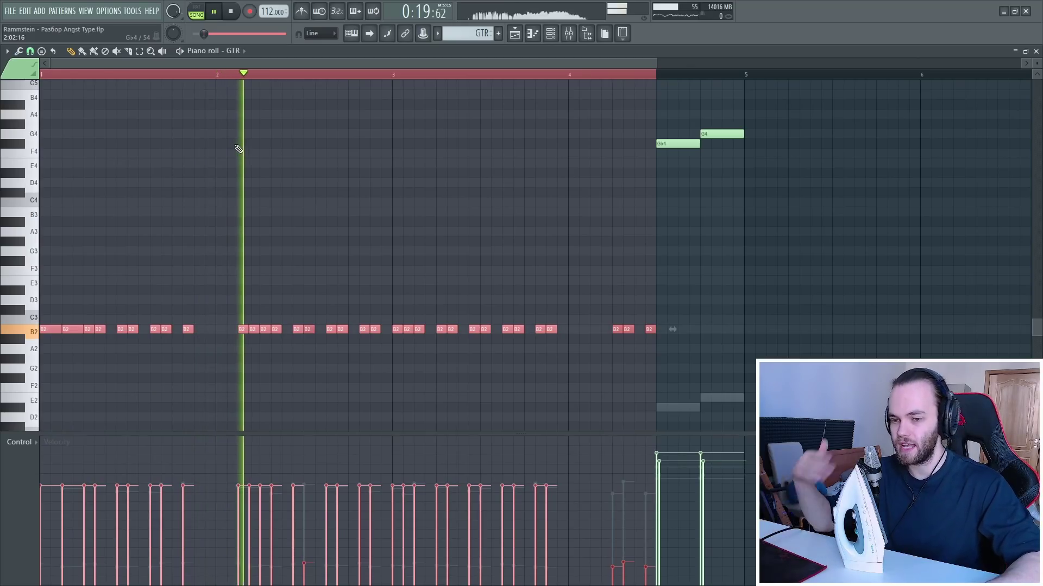
# Try deleting the selected B2 notes of the GTR pattern, and undo both the deletion and the earlier velocity raise
pyautogui.press('space')
pyautogui.press('space')
pyautogui.press('Delete')
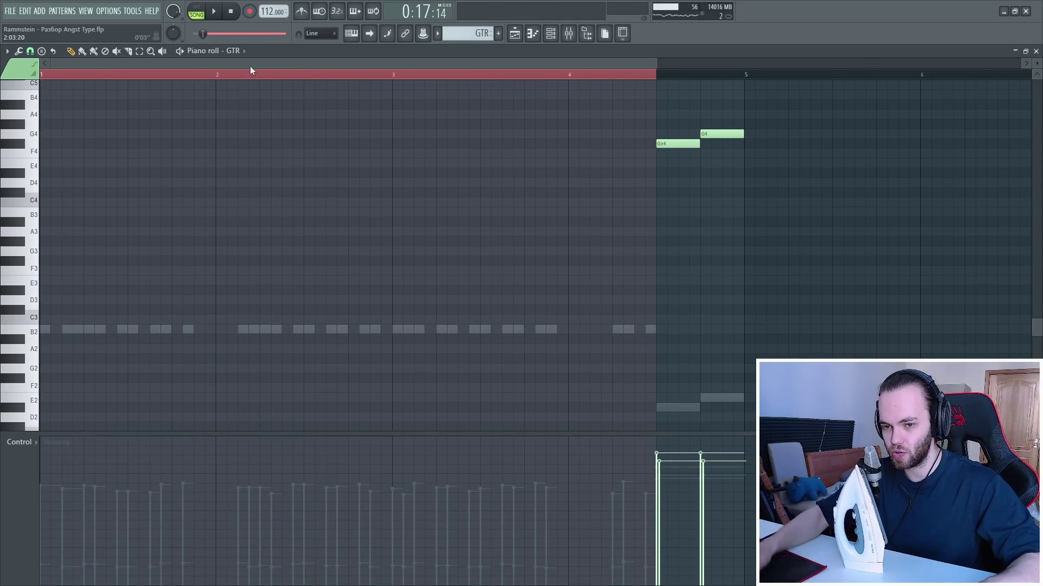
pyautogui.hotkey('ctrl', 'z')
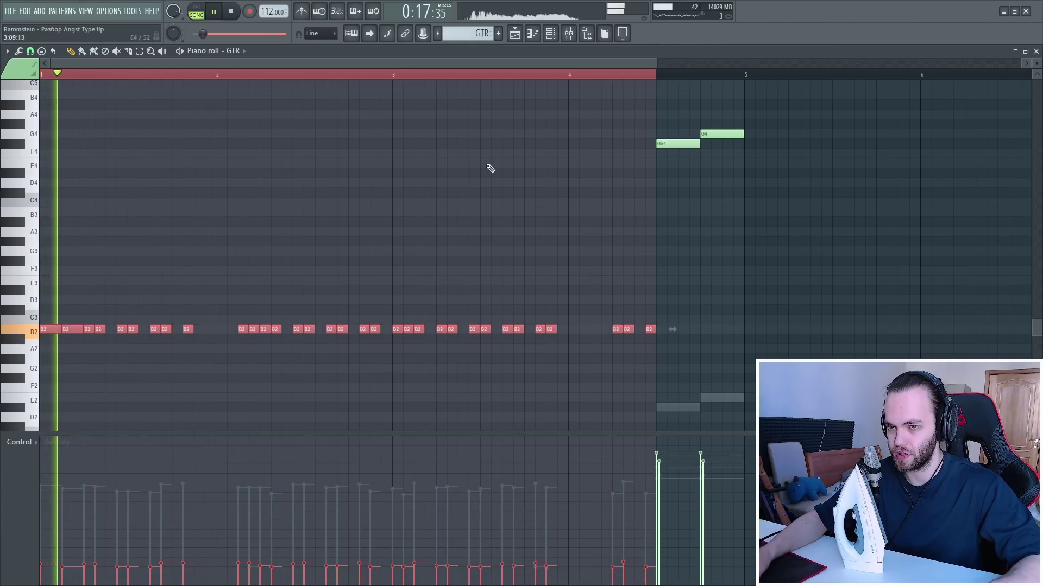
# Check the GTR #2 track in the mixer while the riff plays, and close the mixer
pyautogui.click(569, 36)
pyautogui.press('space')
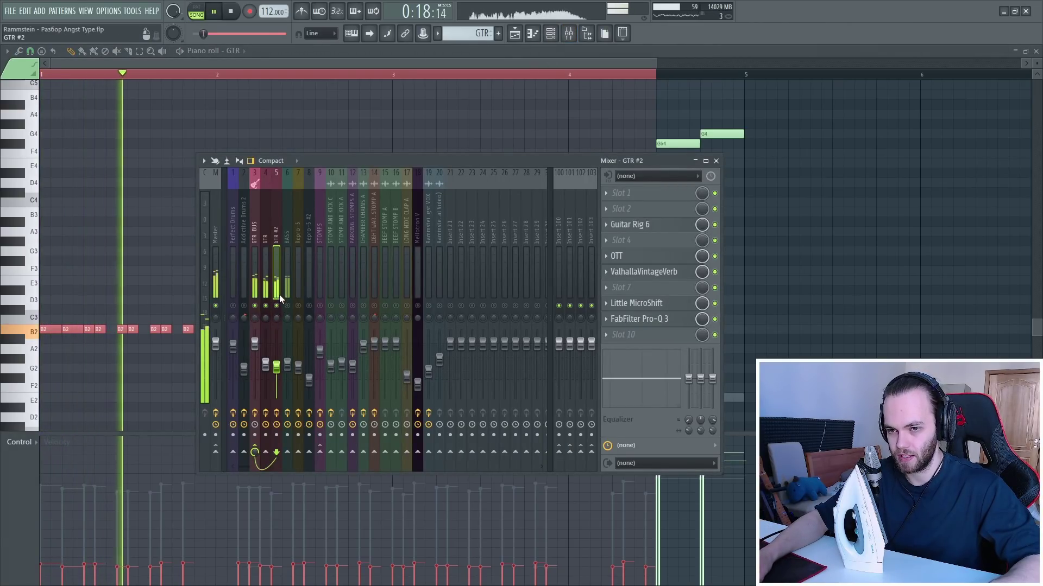
pyautogui.press('F9')
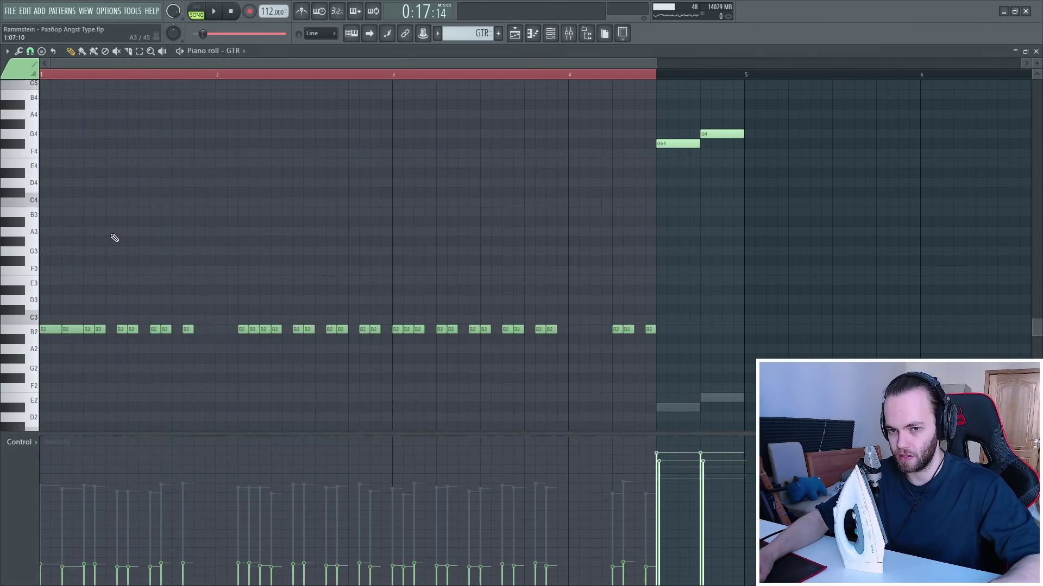
# Switch the piano roll to the BASS notes and inspect the BASS channel's Kontakt instrument while the riff plays
pyautogui.scroll(-3, 52, 346)
pyautogui.rightClick(74, 333)
pyautogui.rightClick(74, 333)
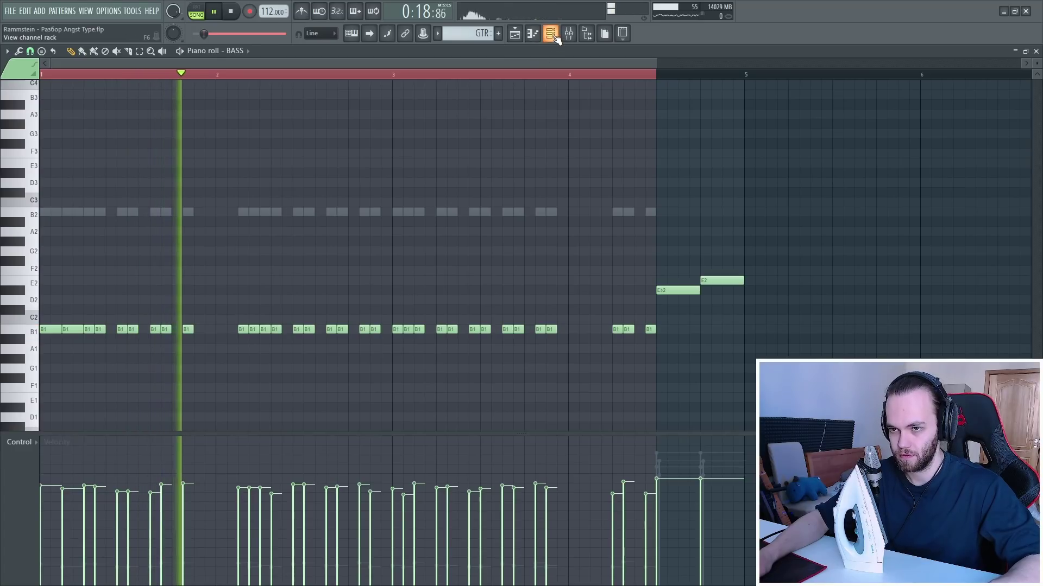
pyautogui.click(555, 37)
pyautogui.click(402, 236)
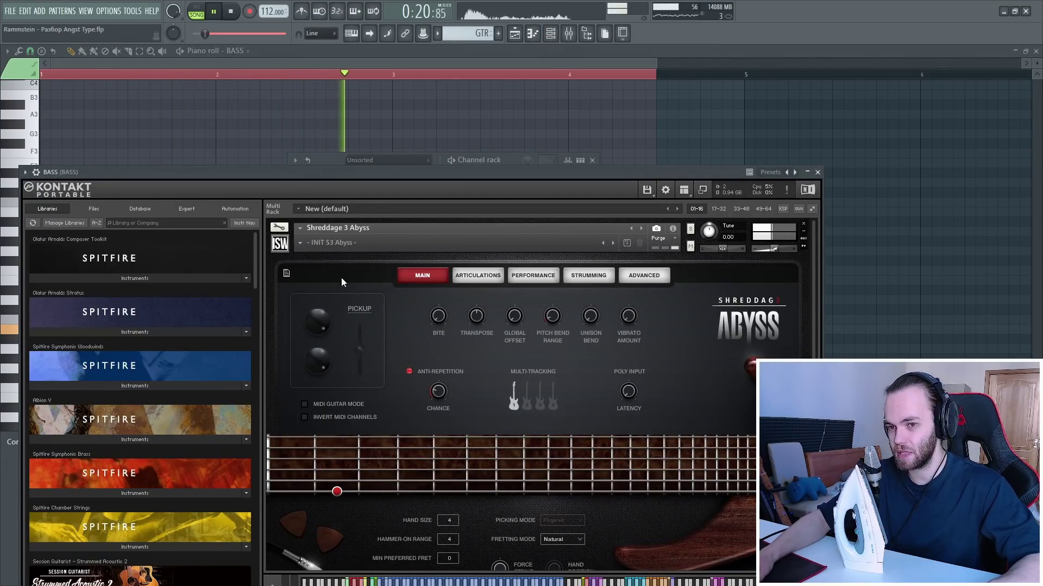
pyautogui.click(817, 173)
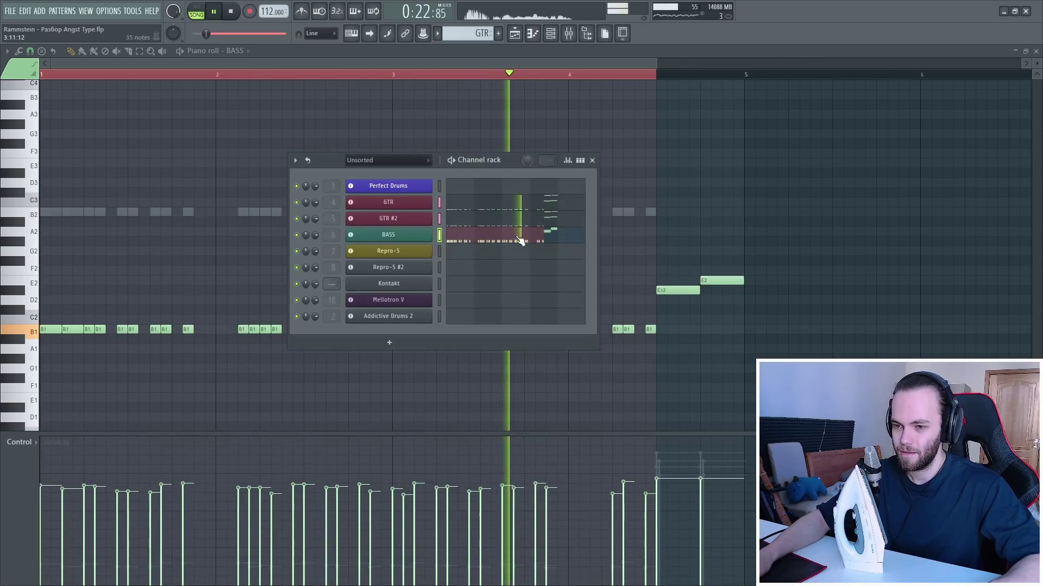
pyautogui.press('F6')
pyautogui.press('space')
pyautogui.scroll(4, 282, 371)
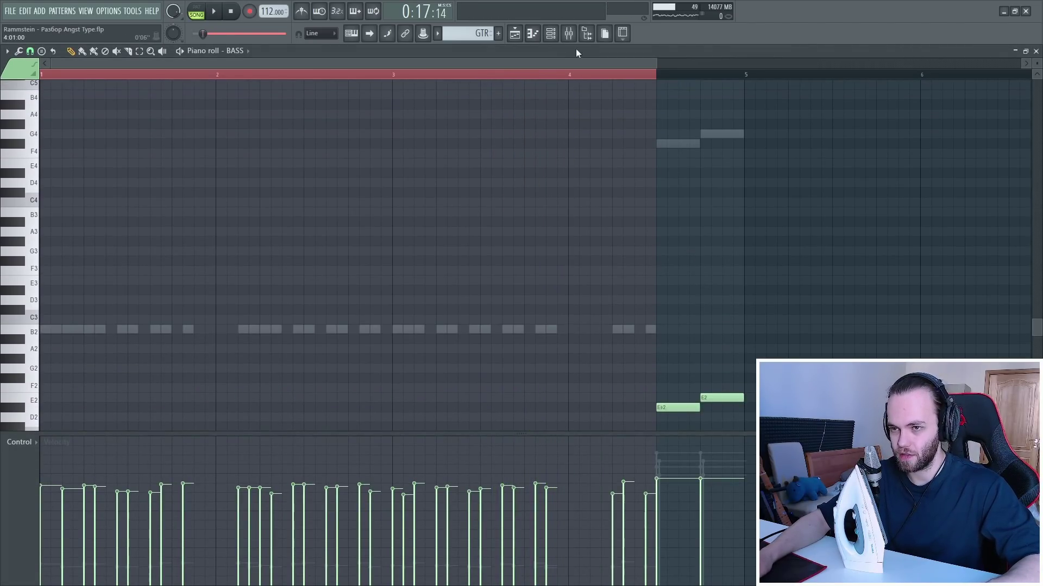
# Inspect the effect chain of the BASS track in the mixer
pyautogui.click(586, 34)
pyautogui.click(586, 34)
pyautogui.click(569, 33)
pyautogui.click(297, 285)
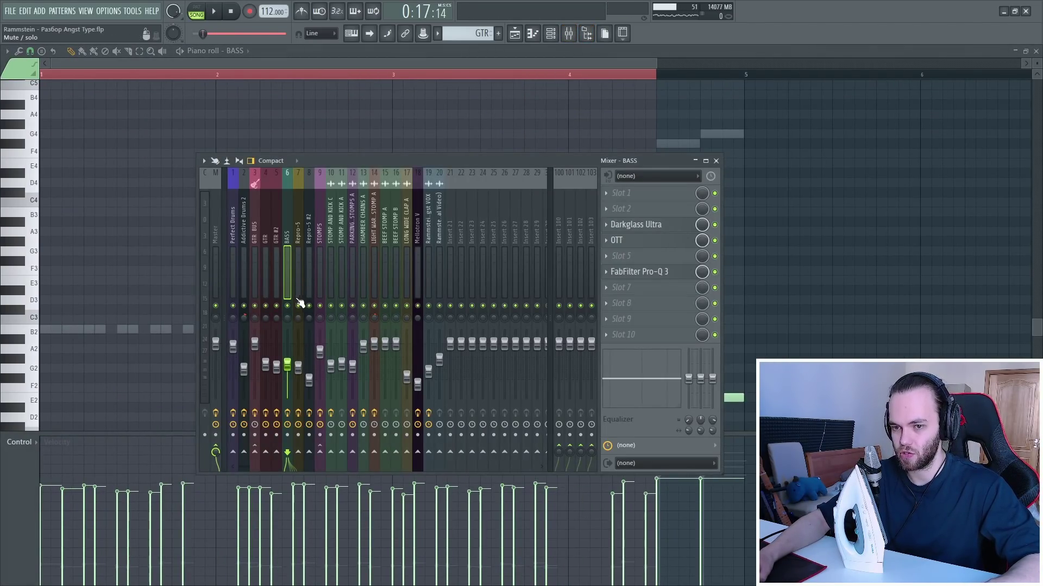
pyautogui.press('F9')
# Play the BASS pattern and select its B1 notes across bars 2 and 3 to examine them, and clear the selection
pyautogui.scroll(-2, 163, 259)
pyautogui.press('space')
pyautogui.scroll(-3, 174, 247)
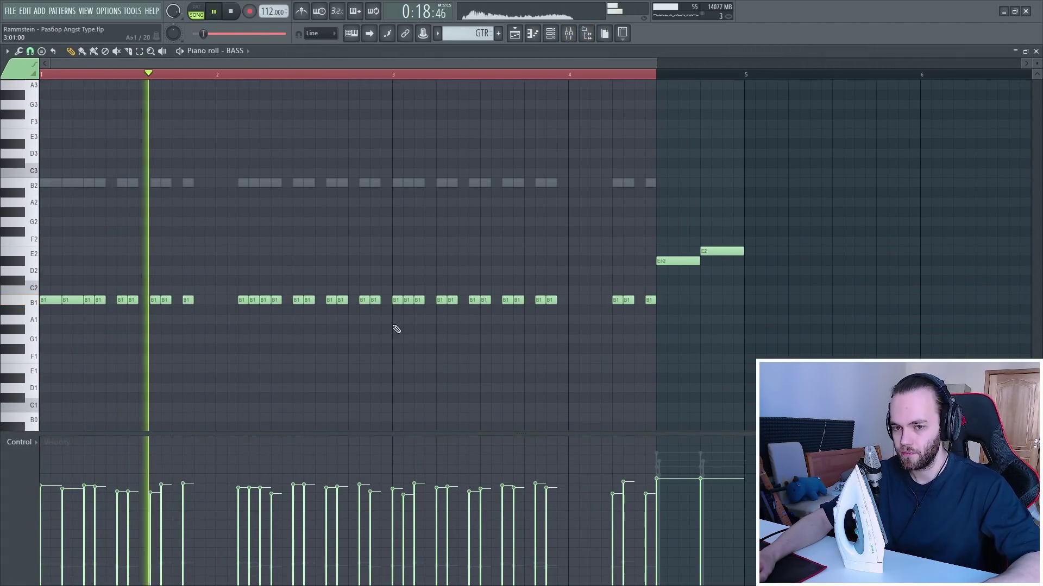
pyautogui.keyDown('ctrl'); pyautogui.moveTo(584, 277); pyautogui.dragTo(93, 334); pyautogui.keyUp('ctrl')
pyautogui.keyDown('ctrl'); pyautogui.click(309, 248); pyautogui.keyUp('ctrl')
pyautogui.keyDown('ctrl'); pyautogui.moveTo(221, 256); pyautogui.dragTo(601, 373); pyautogui.keyUp('ctrl')
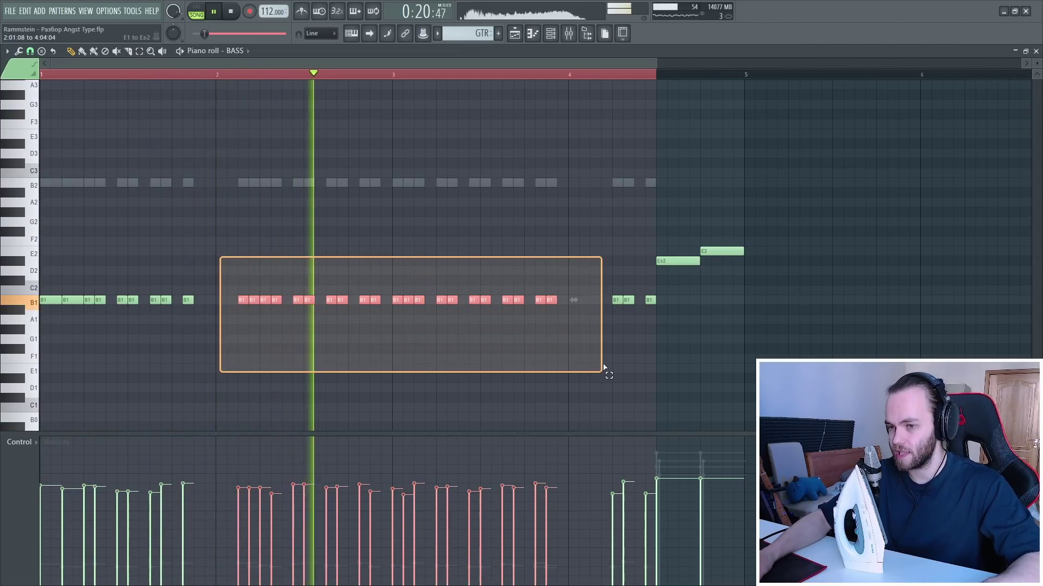
pyautogui.keyDown('ctrl'); pyautogui.click(554, 242); pyautogui.keyUp('ctrl')
# Return to the playlist and unmute Perfect Drums to hear them together with the GTR group from bar 9
pyautogui.scroll(3, 554, 250)
pyautogui.press('Escape')
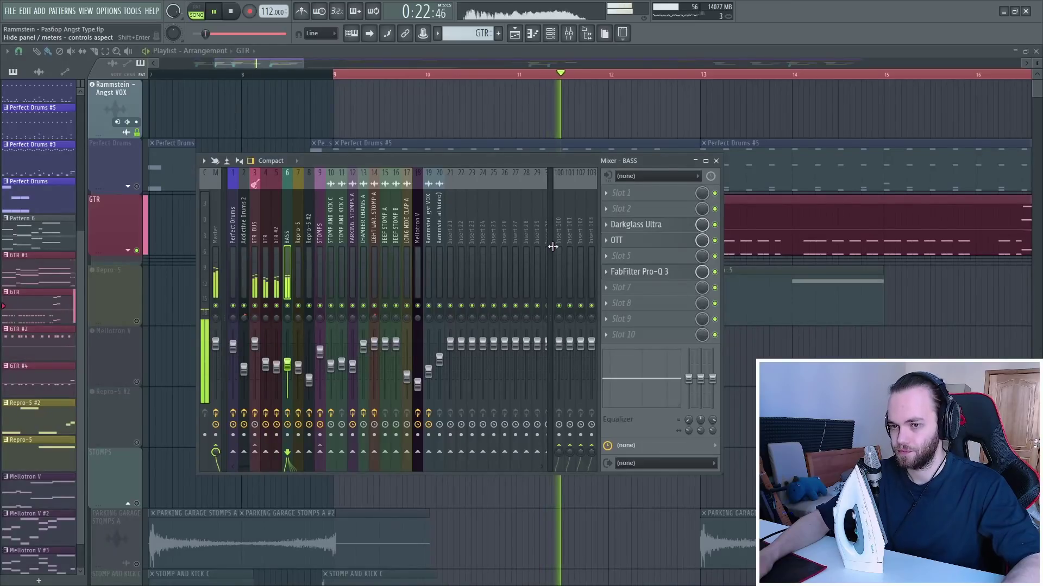
pyautogui.press('Escape')
pyautogui.scroll(-3, 298, 219)
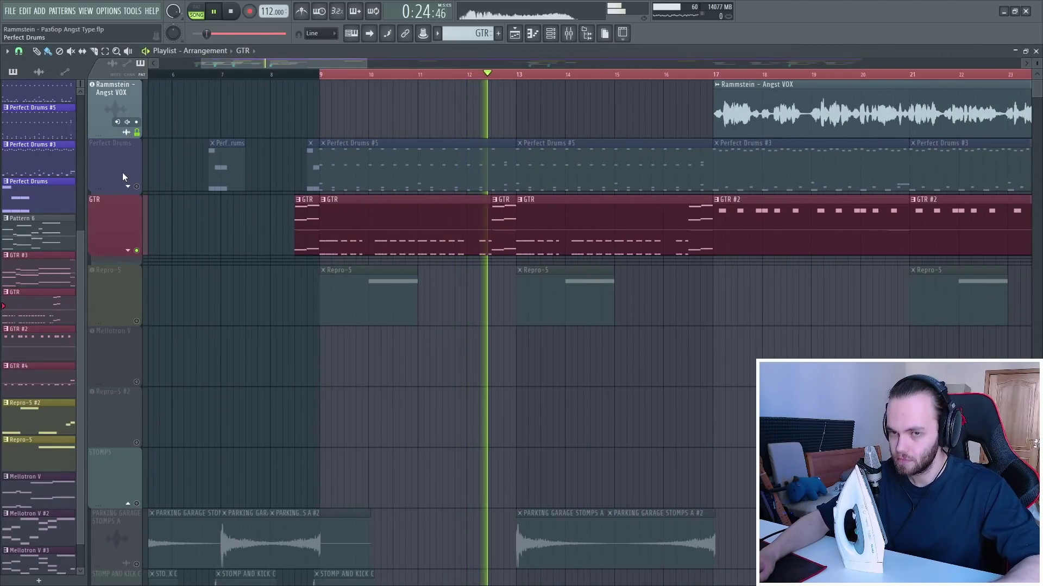
pyautogui.click(136, 186)
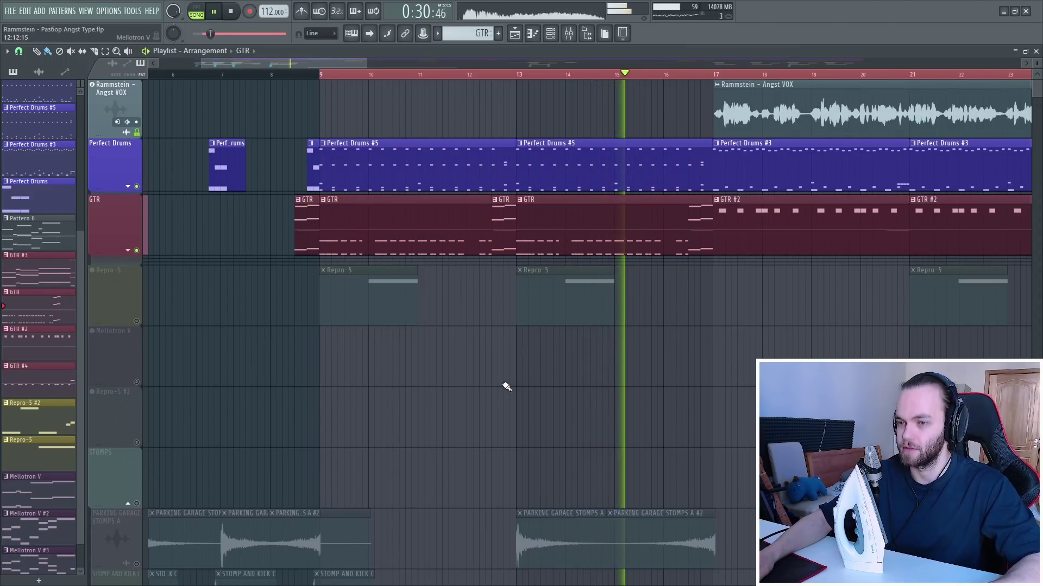
pyautogui.scroll(-5, 506, 383)
pyautogui.scroll(4, 505, 379)
pyautogui.press('space')
# Unmute all playlist tracks and play from bar 9 while looking through the stomp, chain and clap layers
pyautogui.scroll(-8, 472, 402)
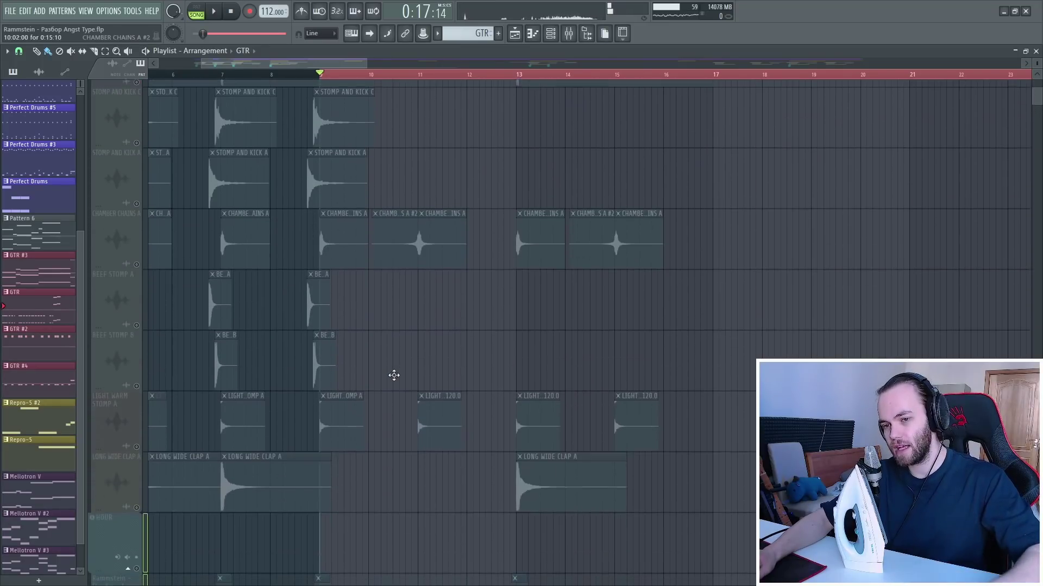
pyautogui.scroll(6, 394, 375)
pyautogui.rightClick(136, 200)
pyautogui.rightClick(136, 200)
pyautogui.scroll(-6, 418, 348)
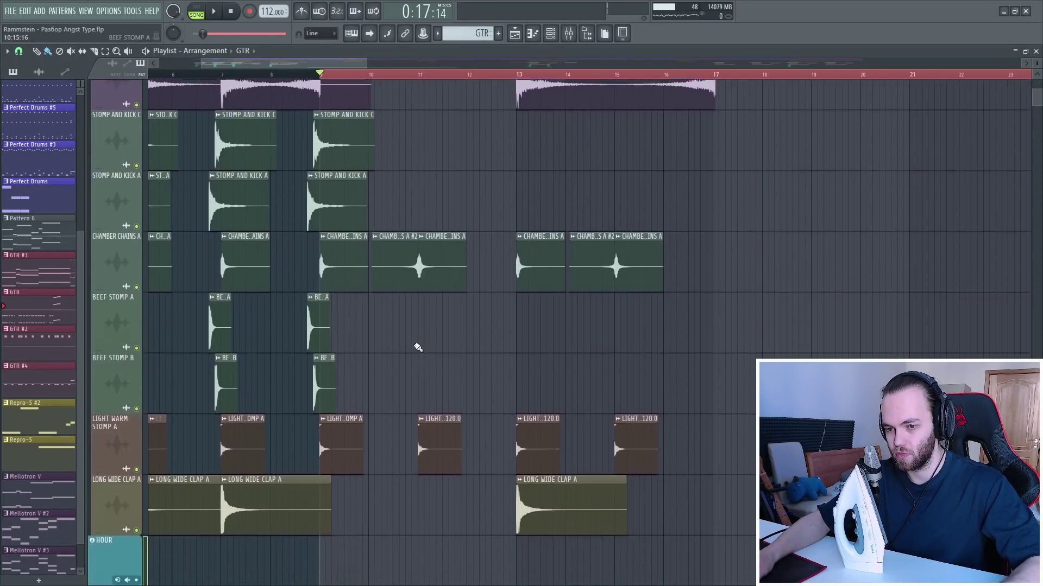
pyautogui.scroll(-4, 418, 348)
pyautogui.scroll(10, 432, 421)
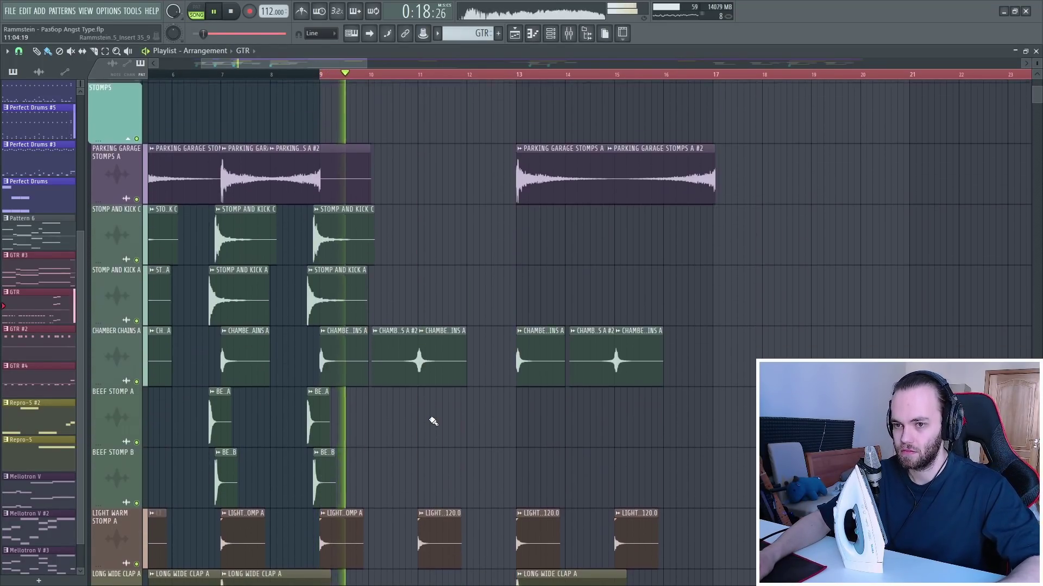
pyautogui.scroll(-3, 455, 408)
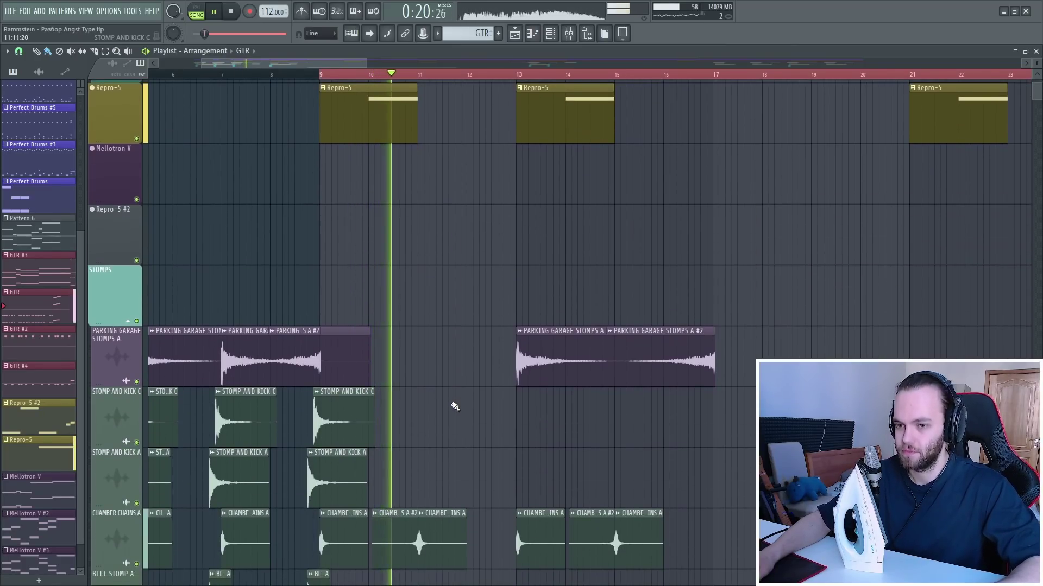
pyautogui.scroll(-4, 452, 407)
pyautogui.press('space')
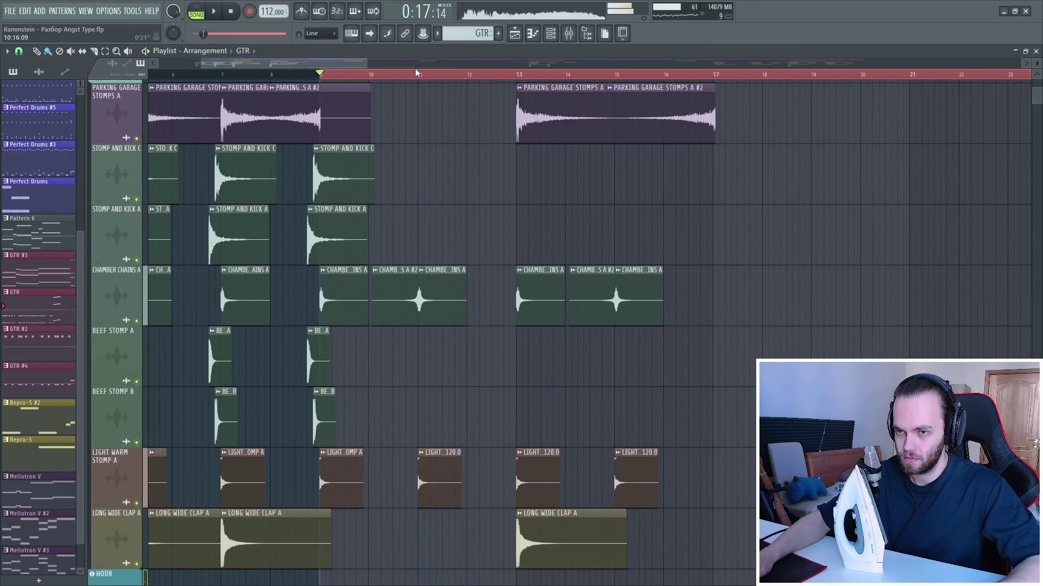
# Solo CHAMBER CHAINS A, add LIGHT WARM STOMP A to it, and audition them from bar 9
pyautogui.rightClick(136, 321)
pyautogui.press('space')
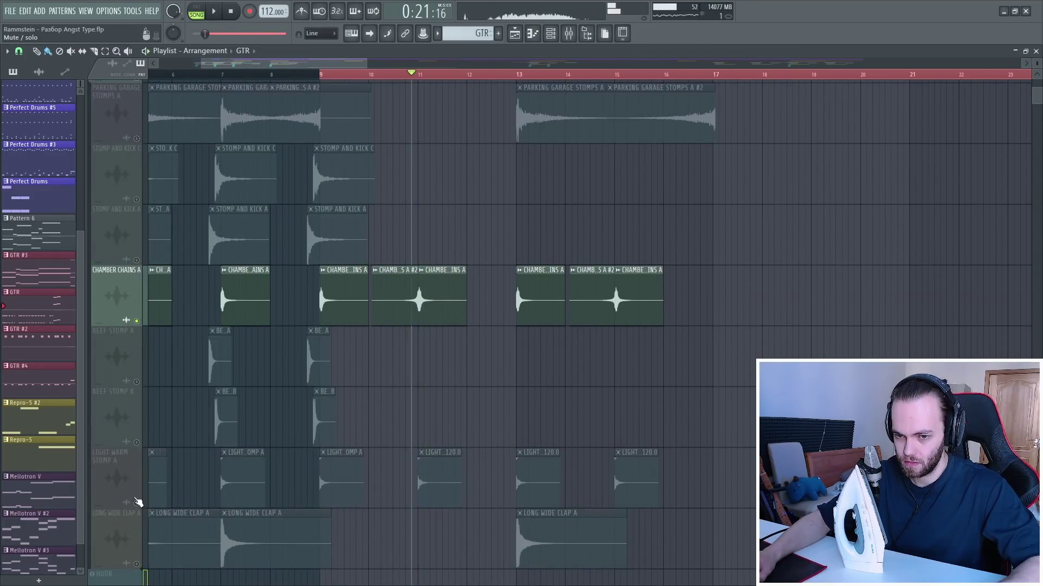
pyautogui.click(136, 504)
pyautogui.scroll(7, 326, 337)
pyautogui.press('space')
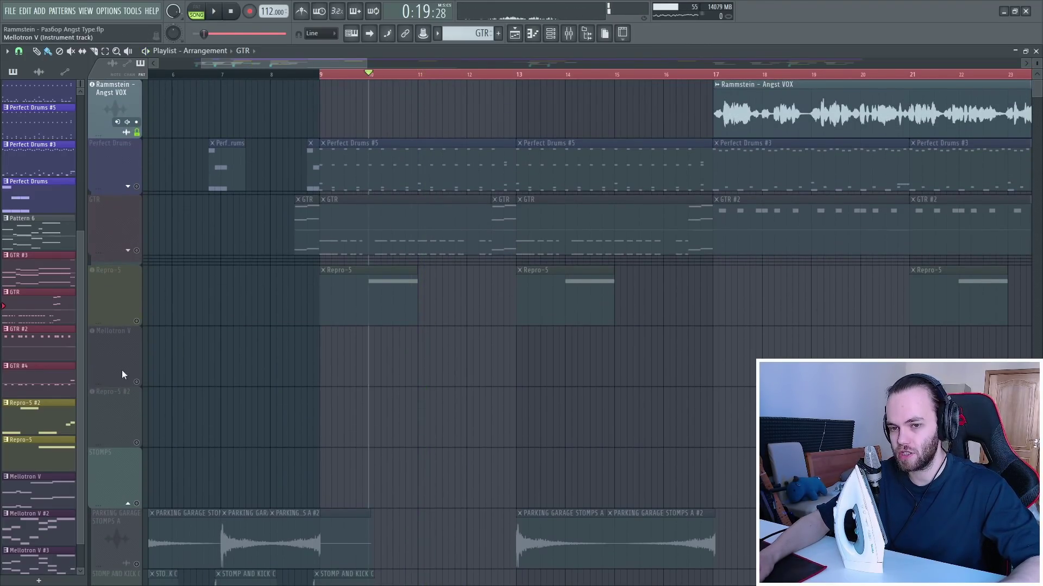
# Audition the Repro-5 track on its own and inspect the Repro-5 #2 effect chain in the mixer
pyautogui.click(136, 321)
pyautogui.click(569, 34)
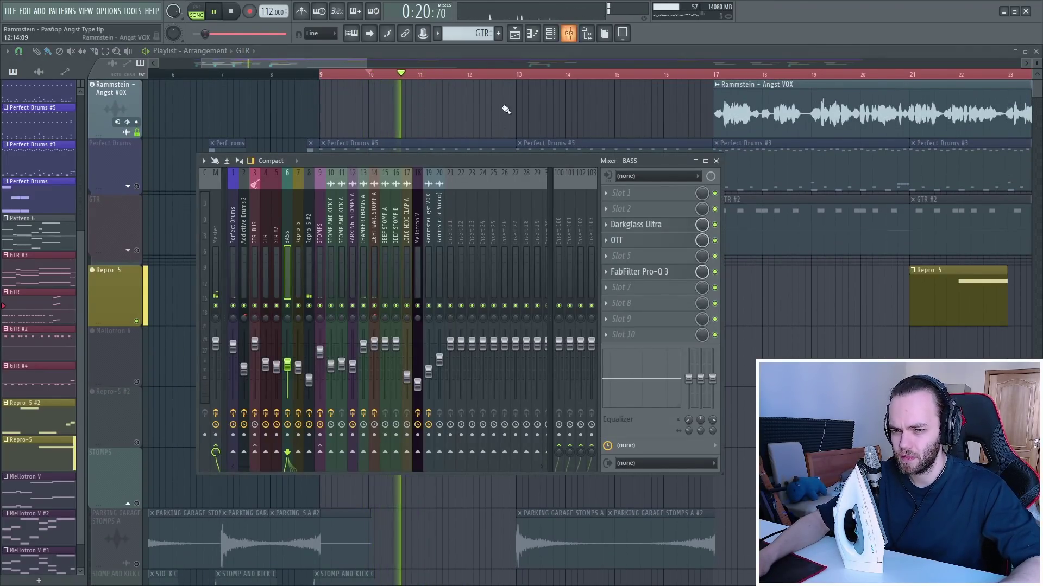
pyautogui.click(305, 271)
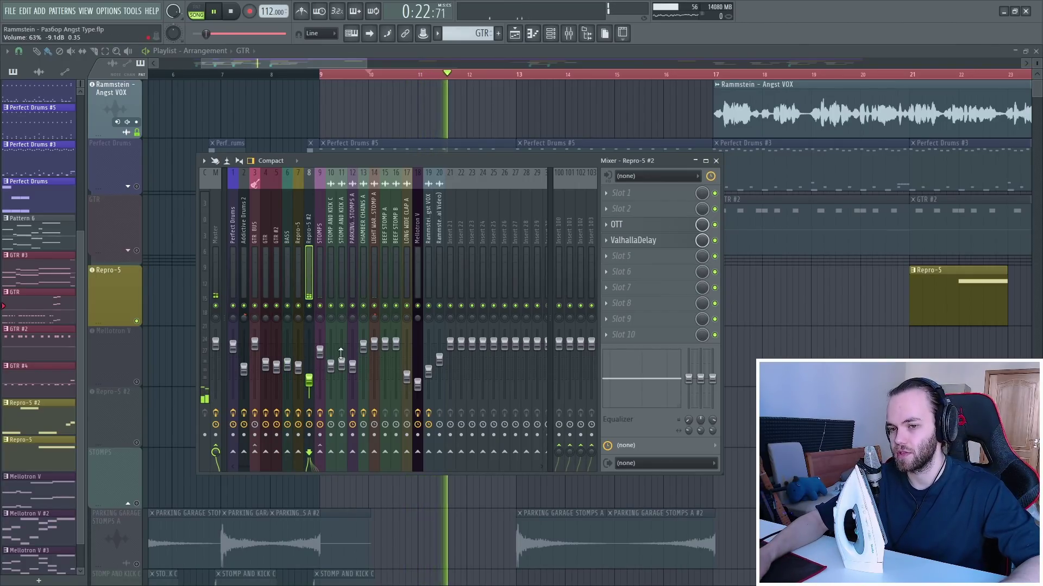
pyautogui.press('space')
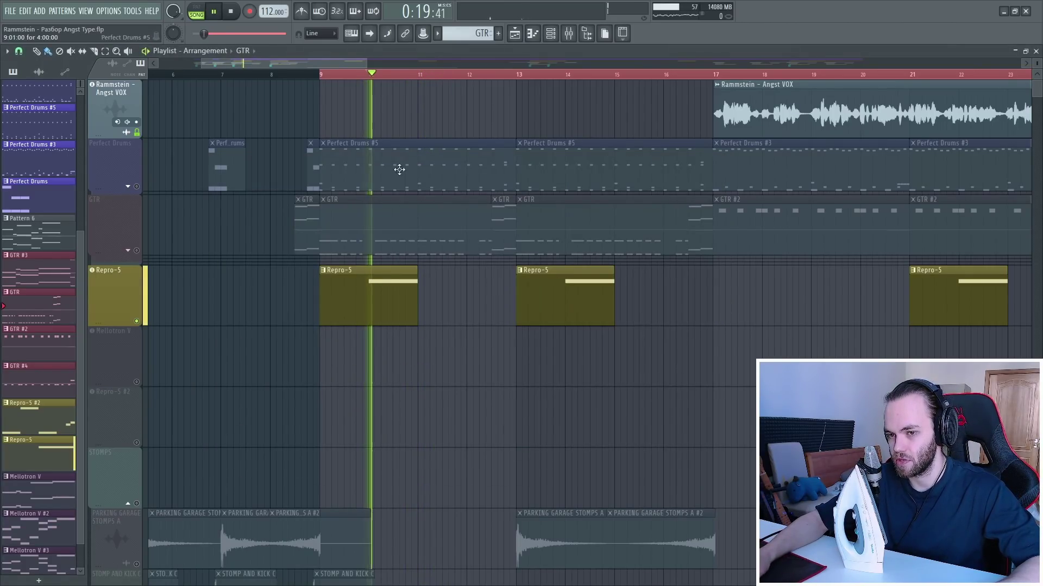
# Unmute GTR and Perfect Drums alongside Repro-5 and play the combined layers
pyautogui.click(143, 247)
pyautogui.click(323, 205)
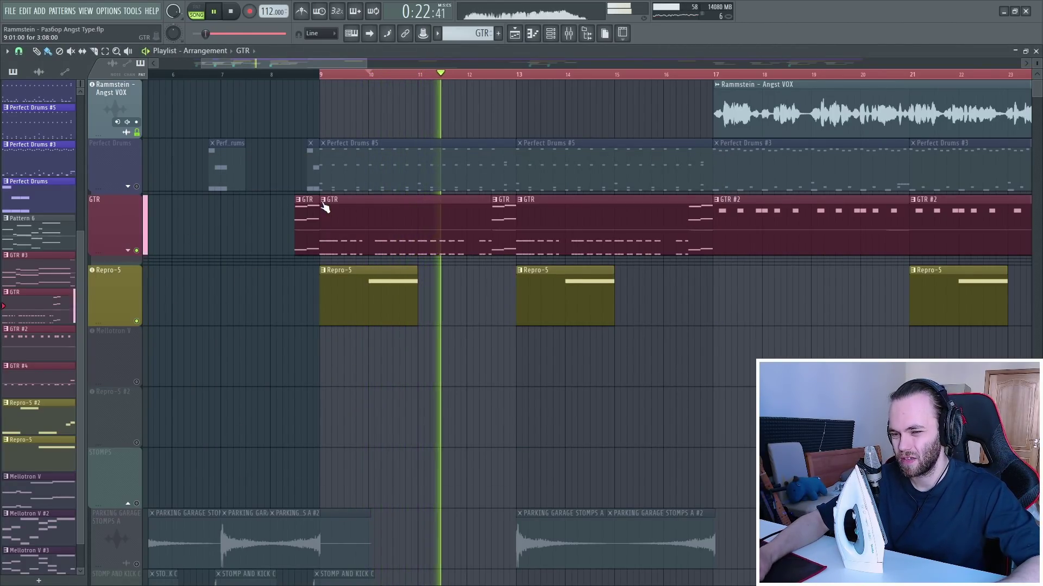
pyautogui.click(139, 187)
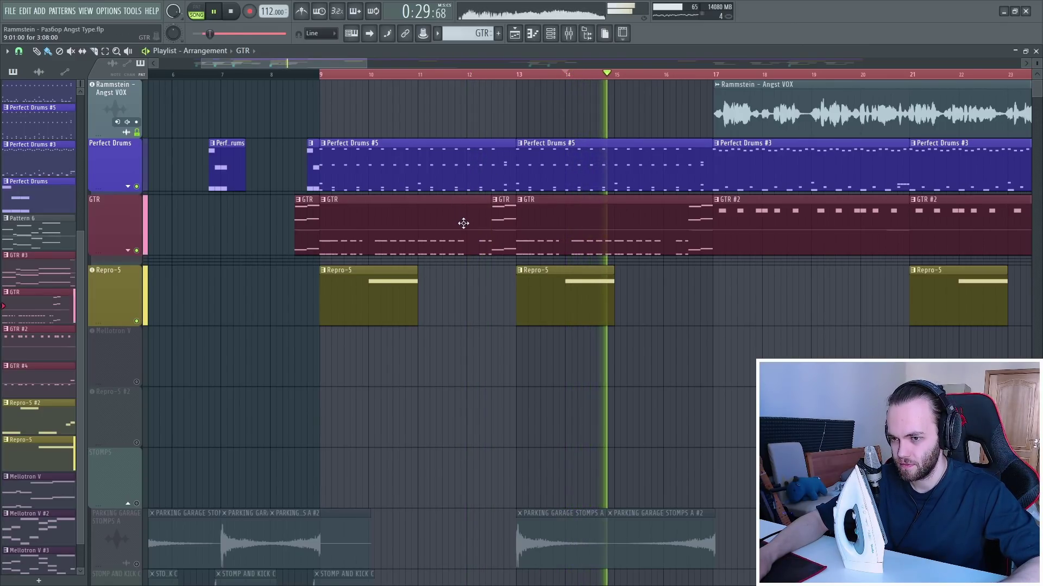
pyautogui.press('space')
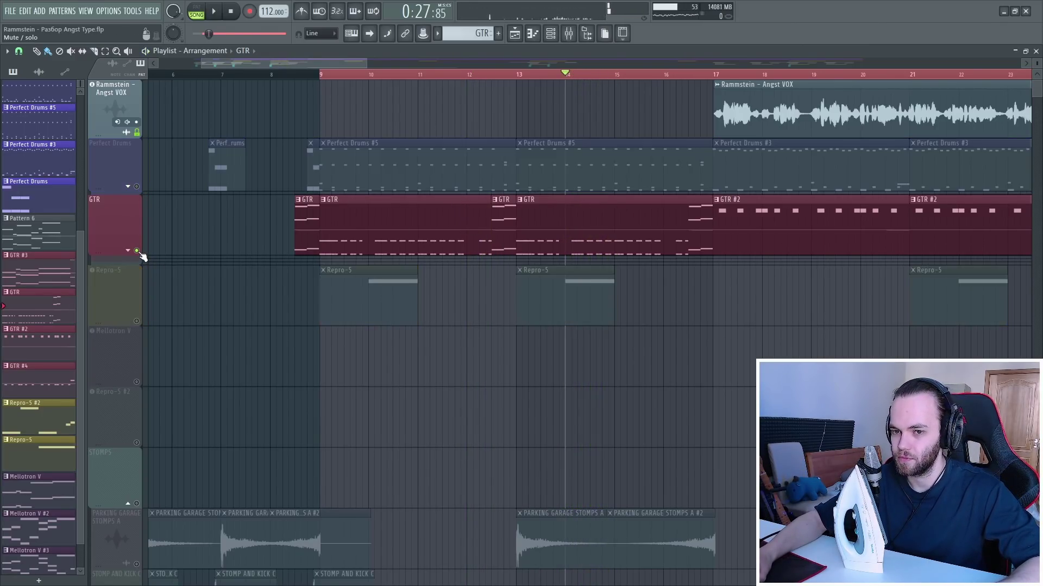
# Look over the arrangement up to bar 43 across all tracks, returning to the stomp clips at bar 13
pyautogui.keyDown('ctrl'); pyautogui.scroll(-4, 489, 314); pyautogui.keyUp('ctrl')
pyautogui.scroll(-1, 599, 433)
pyautogui.keyDown('ctrl'); pyautogui.scroll(-2, 599, 433); pyautogui.keyUp('ctrl')
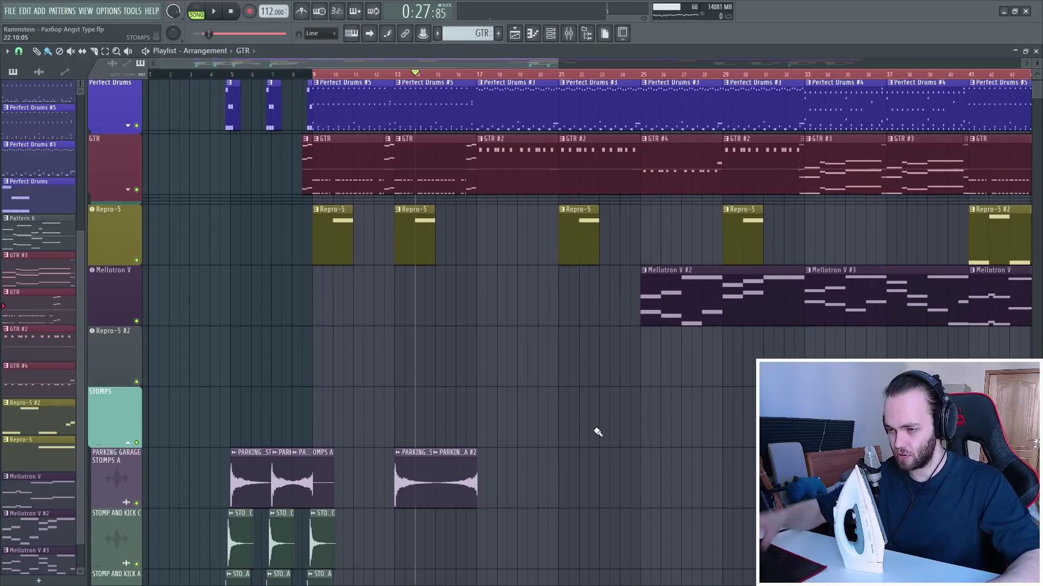
pyautogui.scroll(1, 597, 432)
pyautogui.scroll(-7, 477, 365)
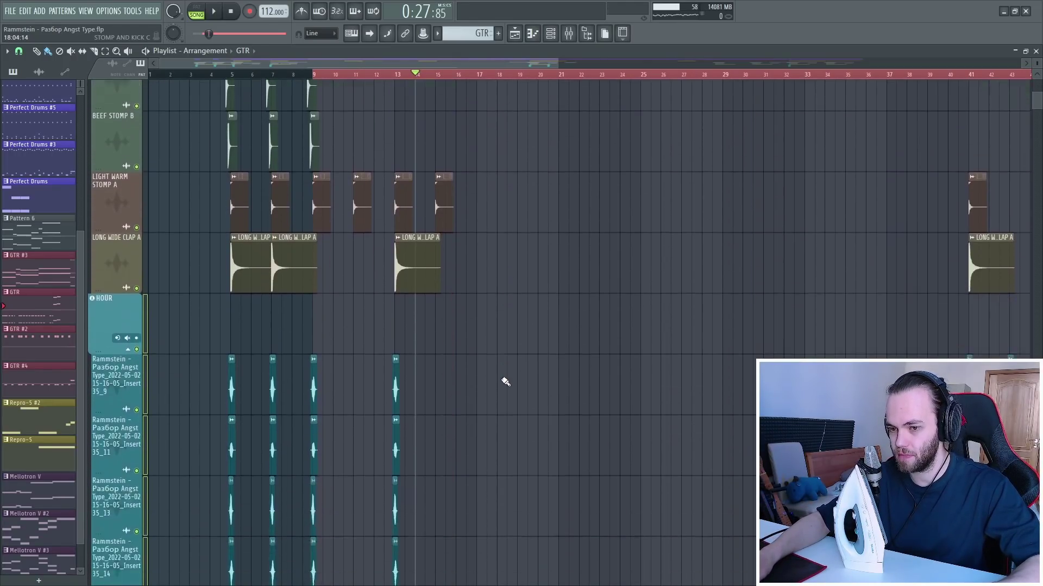
pyautogui.scroll(5, 498, 354)
pyautogui.keyDown('ctrl'); pyautogui.scroll(7, 463, 319); pyautogui.keyUp('ctrl')
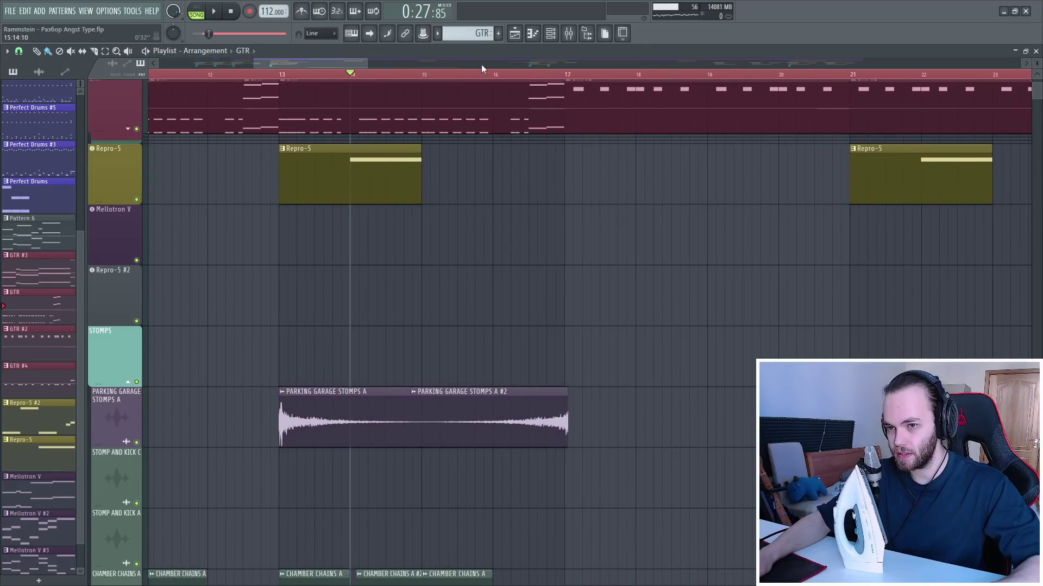
# Solo PARKING GARAGE STOMPS A, play it, and inspect the sample settings of its original and #2 clips
pyautogui.rightClick(136, 442)
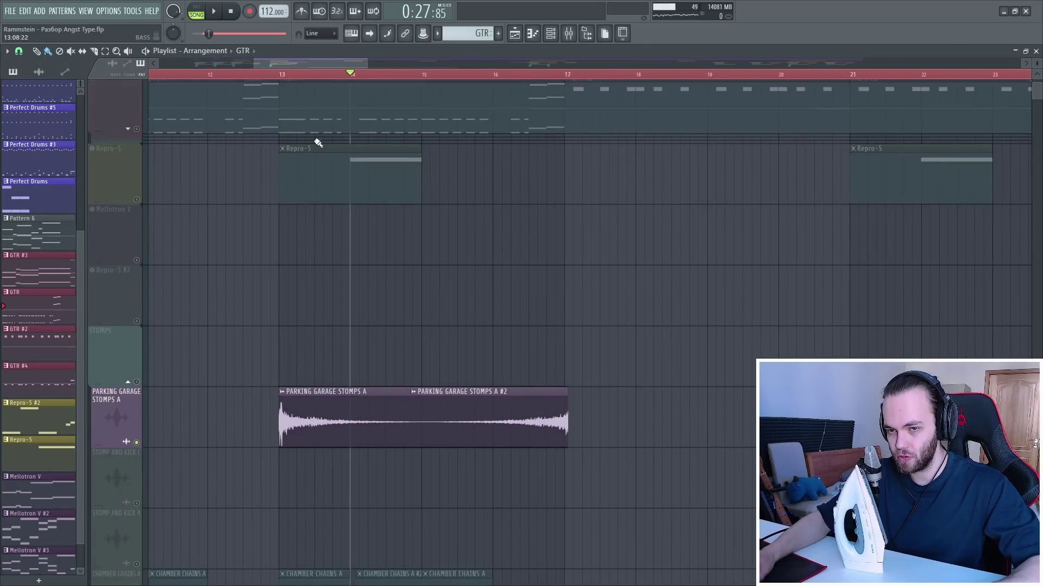
pyautogui.press('space')
pyautogui.doubleClick(353, 414)
pyautogui.doubleClick(472, 417)
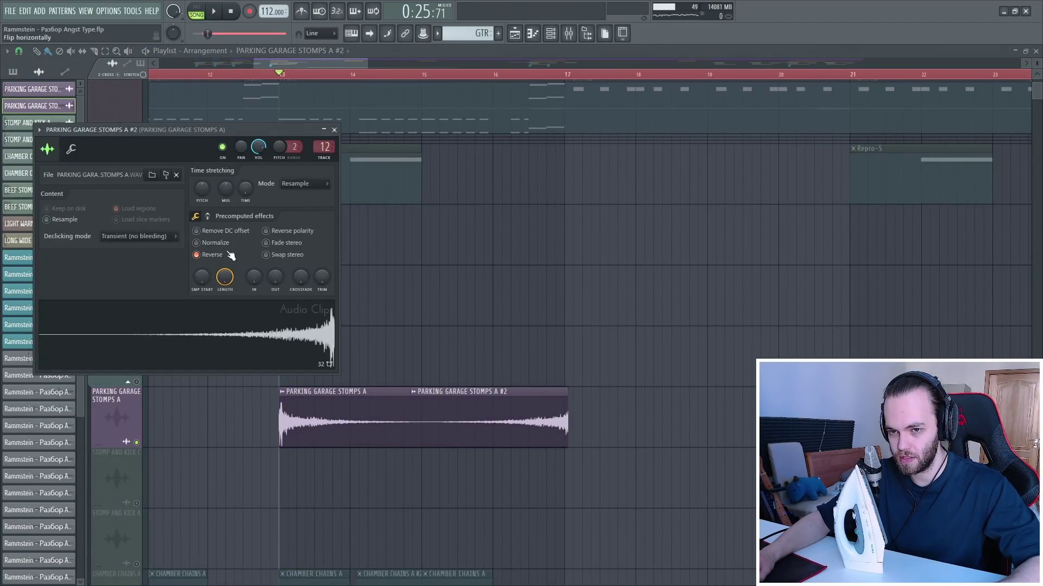
pyautogui.press('Escape')
# Play the soloed PARKING GARAGE STOMPS A #2 clip from late in bar 15 into bar 17
pyautogui.click(477, 75)
pyautogui.press('space')
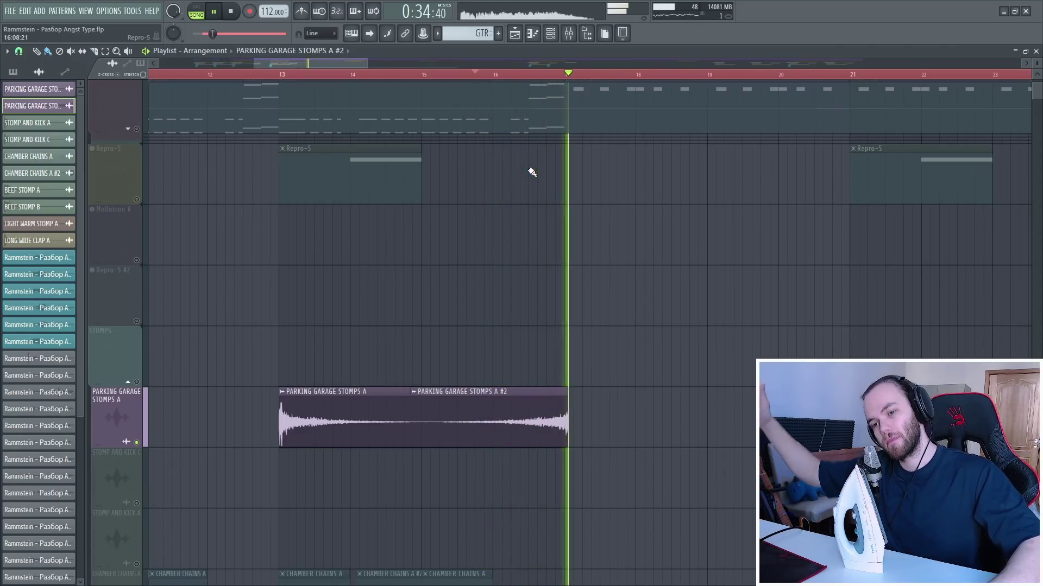
pyautogui.press('space')
# Unmute all tracks and play the full mix into the vocal section starting at bar 17
pyautogui.scroll(2, 532, 172)
pyautogui.click(137, 133)
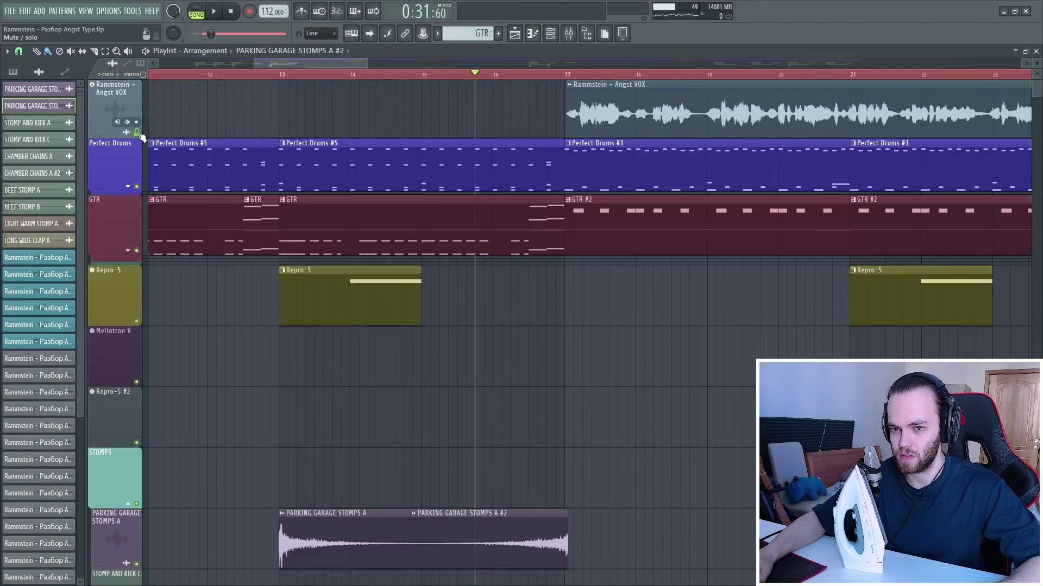
pyautogui.scroll(-3, 508, 319)
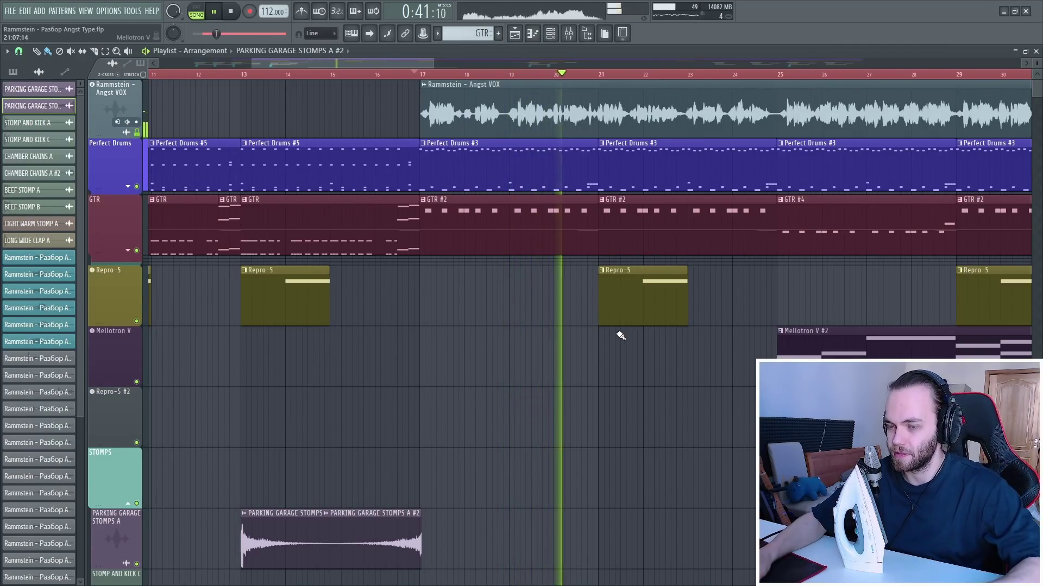
# Play the full mix from bar 20 to bar 25, briefly muting and restoring the Angst VOX track for comparison
pyautogui.scroll(-2, 603, 366)
pyautogui.scroll(4, 635, 375)
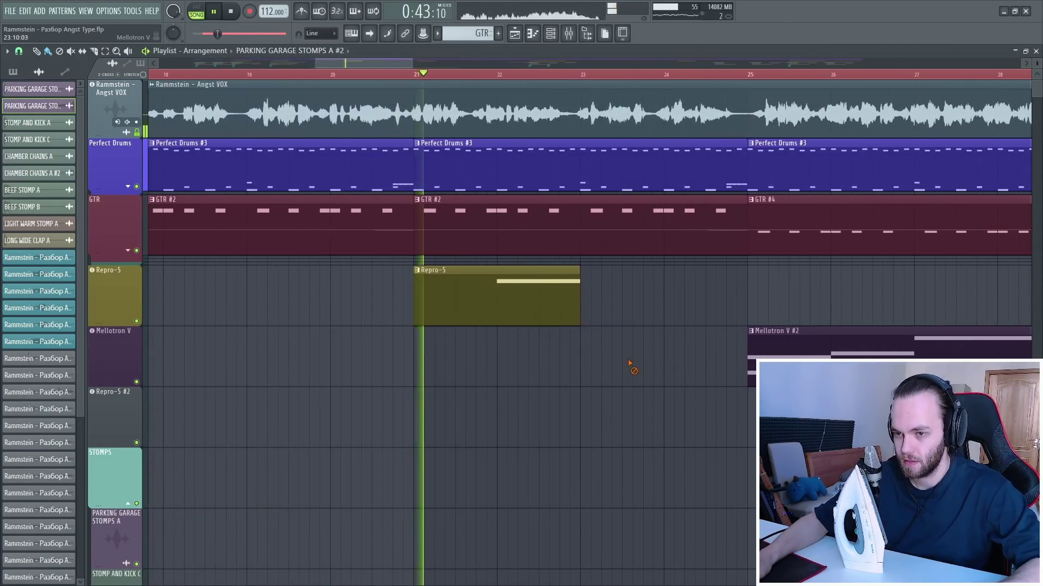
pyautogui.scroll(-5, 583, 353)
pyautogui.scroll(2, 528, 315)
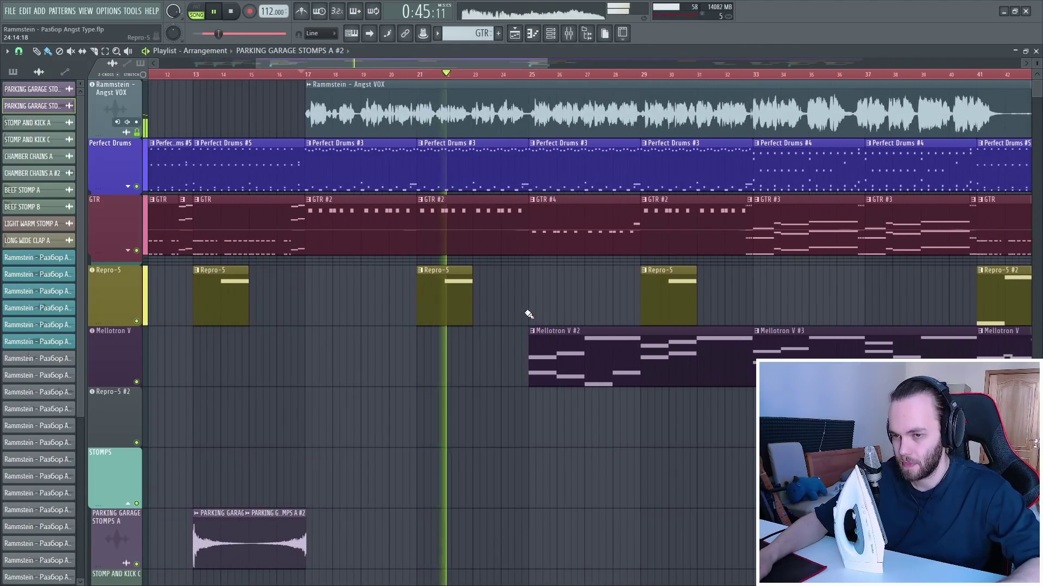
pyautogui.click(137, 133)
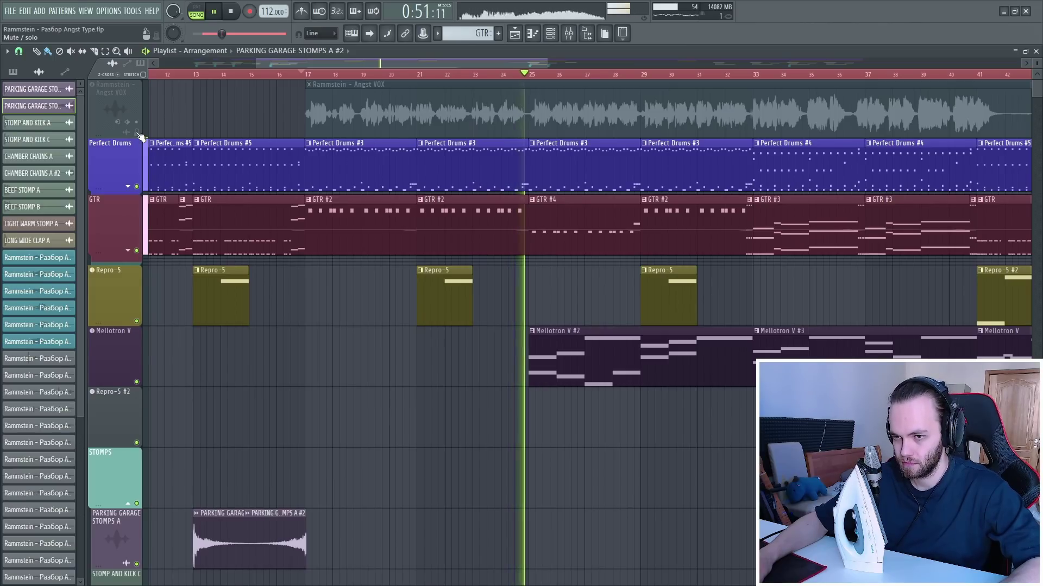
pyautogui.click(137, 133)
pyautogui.scroll(-3, 500, 338)
pyautogui.scroll(5, 438, 384)
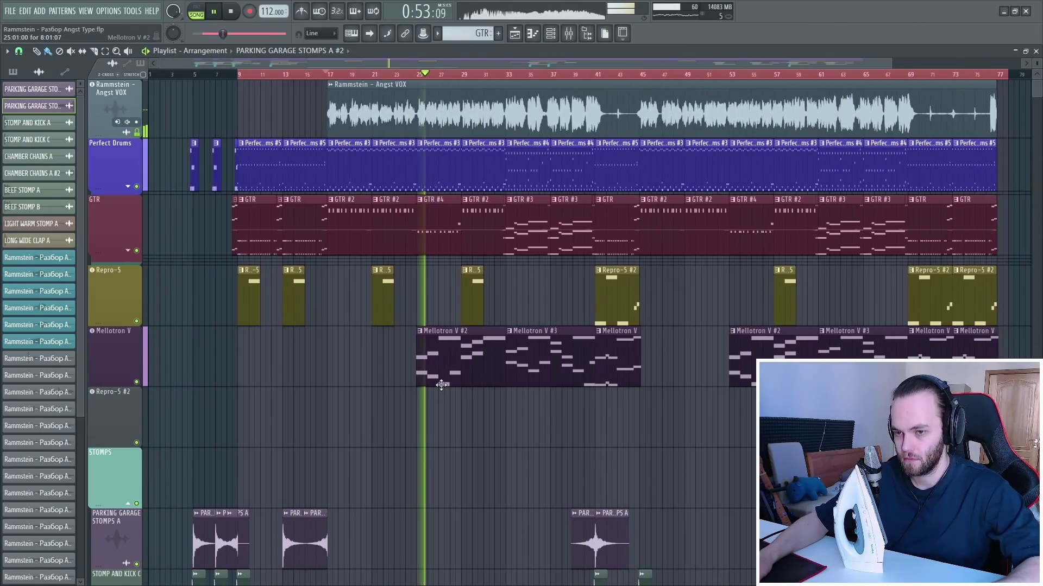
# Play the Mellotron V #2 entry from bar 25, comparing it with the Angst VOX track muted and unmuted
pyautogui.moveTo(291, 381); pyautogui.dragTo(635, 383)
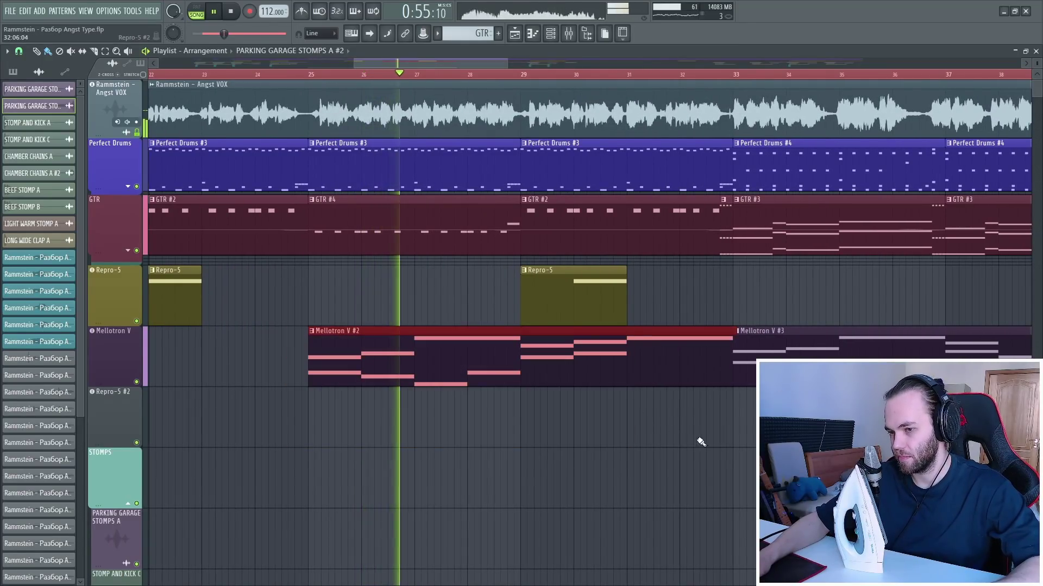
pyautogui.click(137, 134)
pyautogui.moveTo(414, 329); pyautogui.dragTo(589, 482)
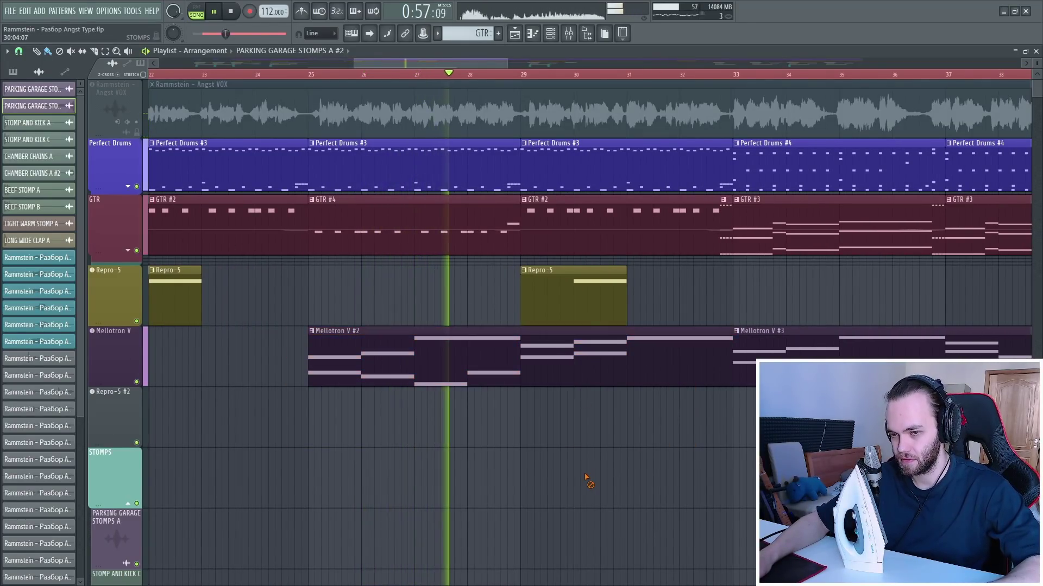
pyautogui.click(139, 135)
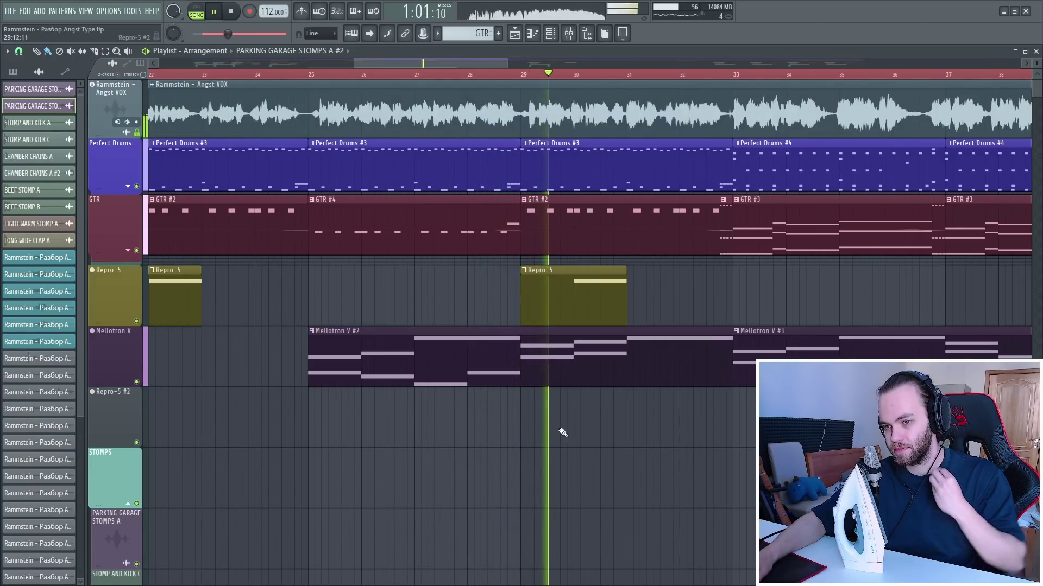
# Play on past bar 29 while looking over the arrangement around the bar 33 change, and stop playback
pyautogui.scroll(-3, 580, 472)
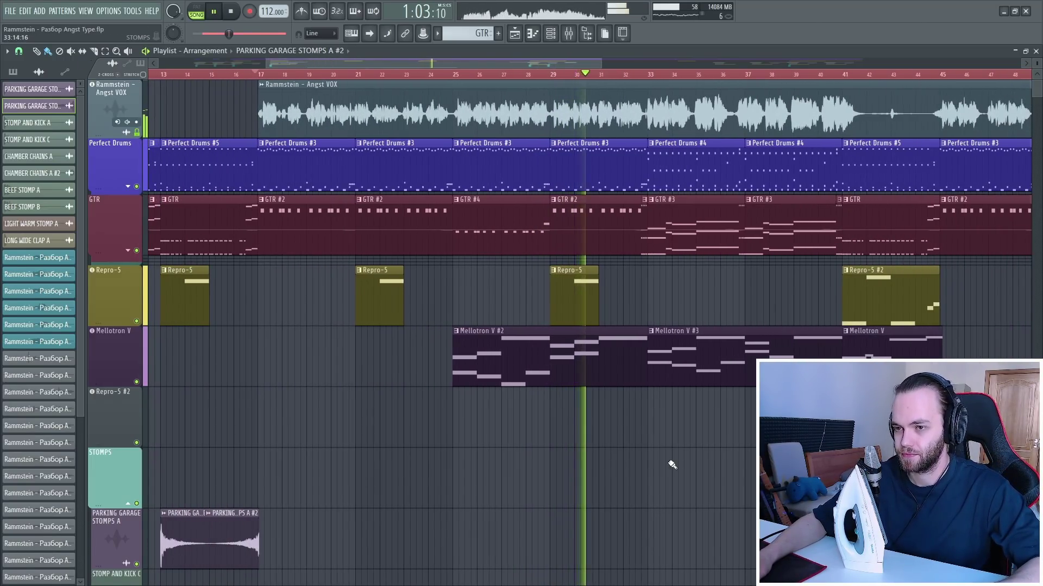
pyautogui.scroll(3, 672, 465)
pyautogui.scroll(-5, 660, 478)
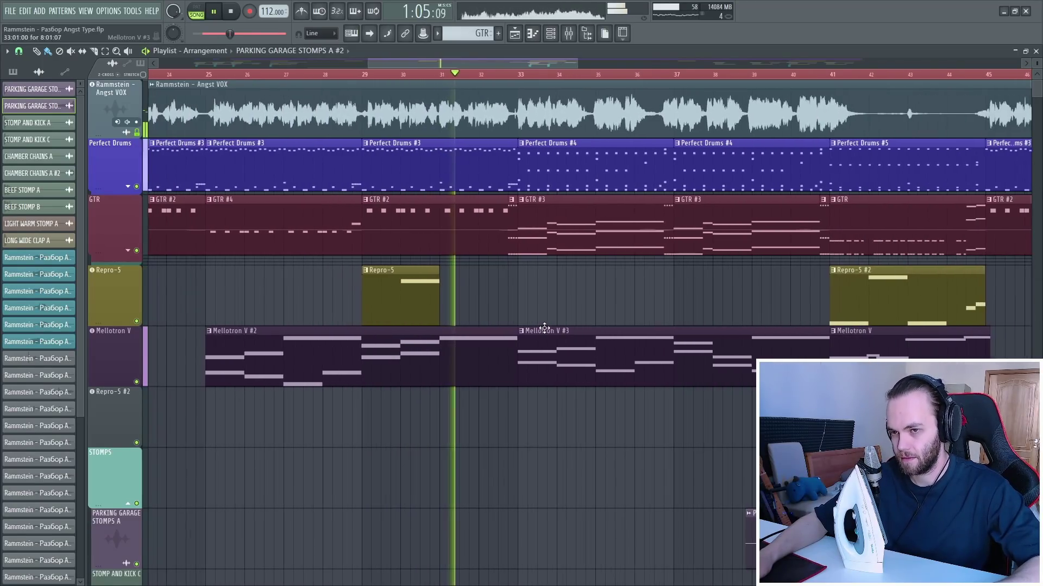
pyautogui.scroll(3, 288, 310)
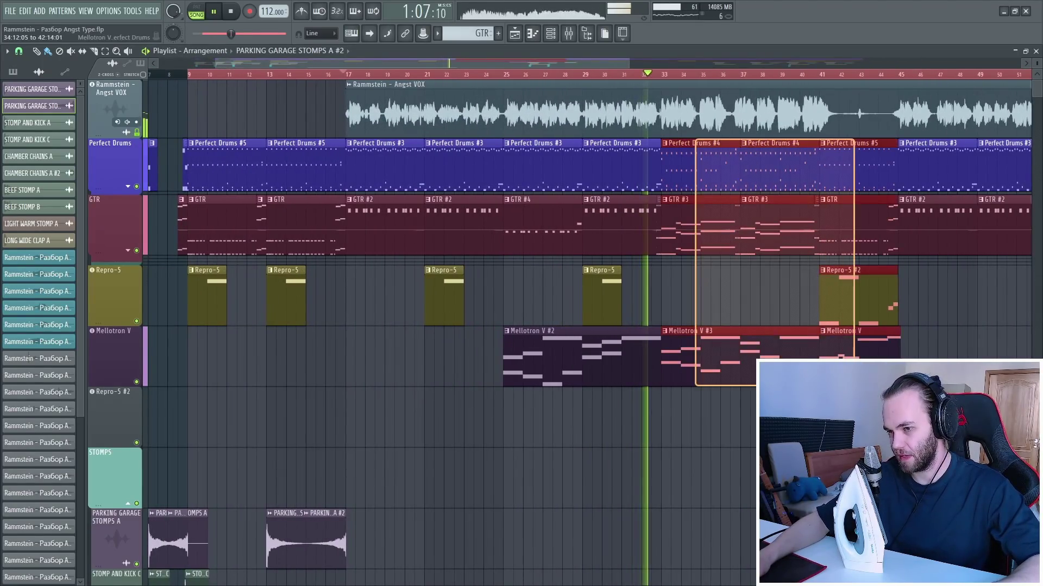
pyautogui.scroll(3, 527, 465)
pyautogui.press('space')
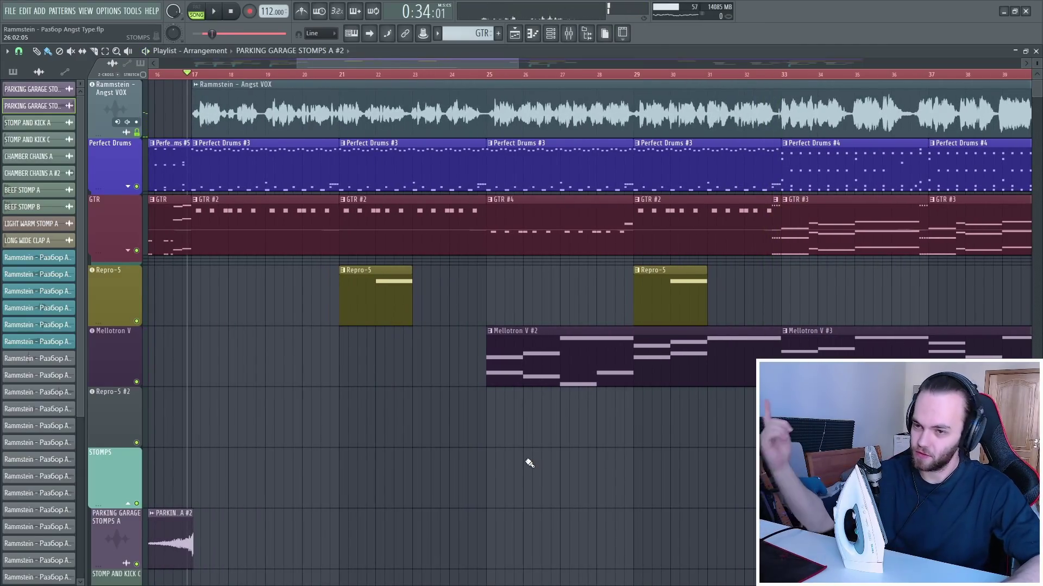
# Set the playback start to bar 17, mute the vocals, solo the Perfect Drums track and play it
pyautogui.click(190, 73)
pyautogui.scroll(1, 109, 123)
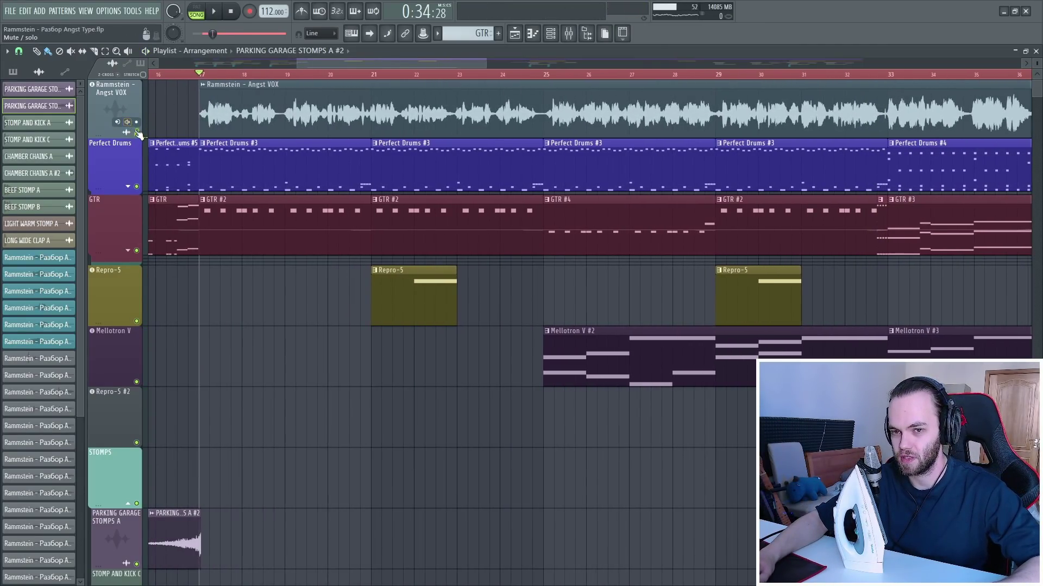
pyautogui.click(137, 132)
pyautogui.scroll(4, 179, 261)
pyautogui.scroll(-1, 179, 261)
pyautogui.scroll(1, 140, 129)
pyautogui.rightClick(136, 186)
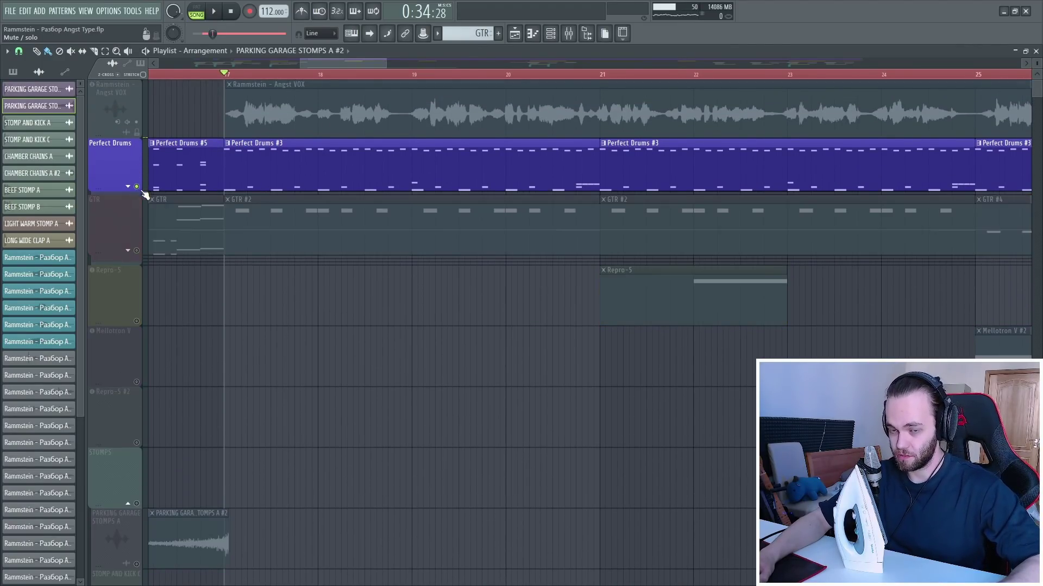
pyautogui.press('space')
# Inspect the notes of the Perfect Drums #3 pattern during playback and return to the arrangement
pyautogui.doubleClick(342, 177)
pyautogui.press('space')
pyautogui.scroll(8, 123, 268)
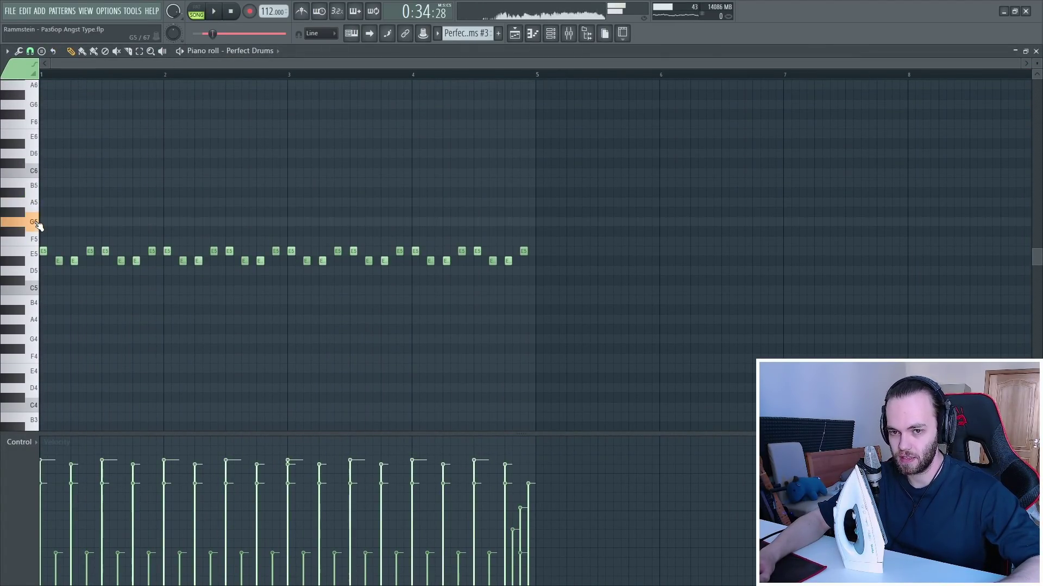
pyautogui.press('space')
pyautogui.scroll(-7, 277, 345)
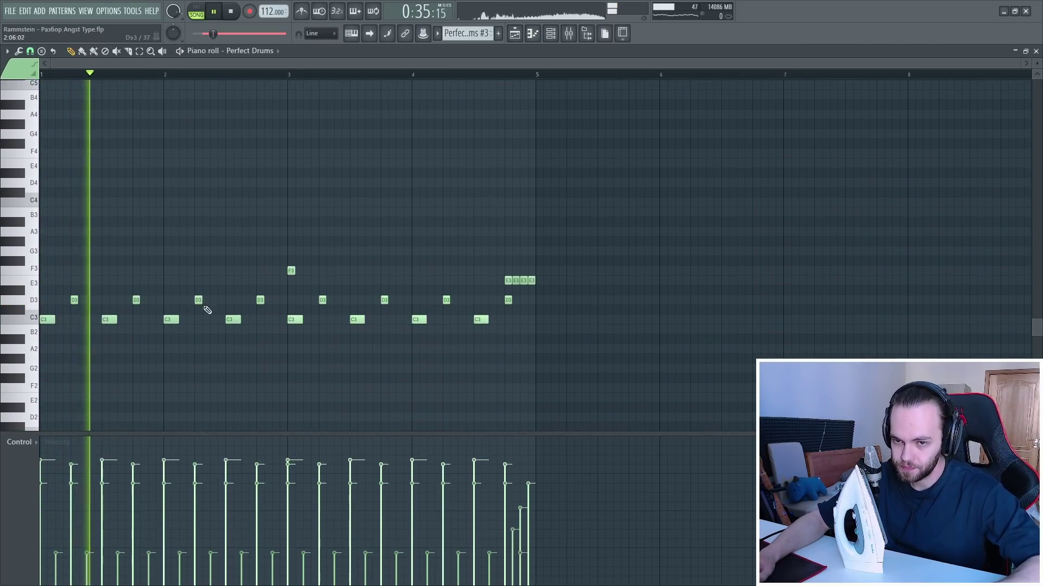
pyautogui.scroll(4, 328, 376)
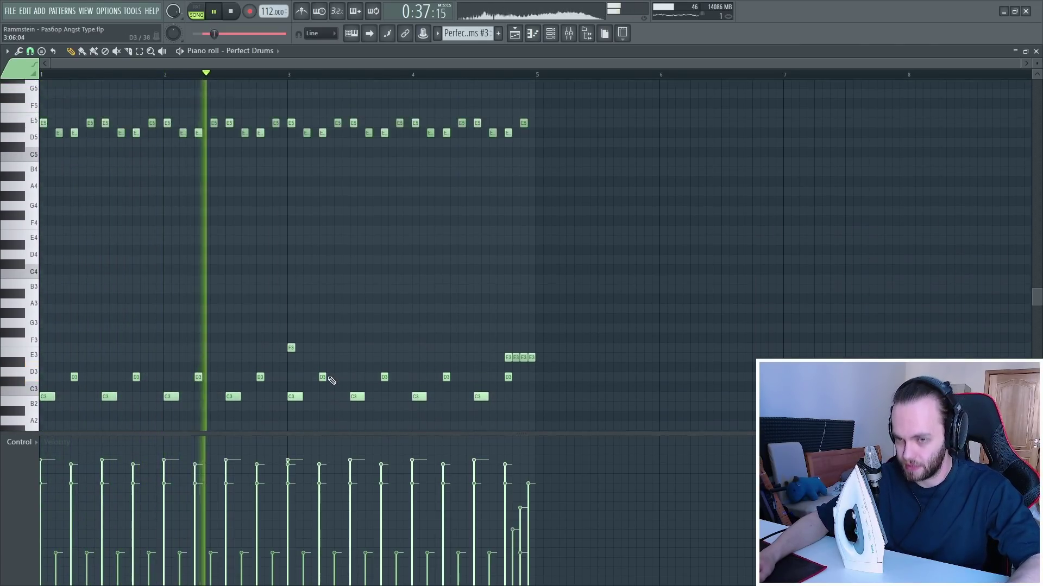
pyautogui.press('F5')
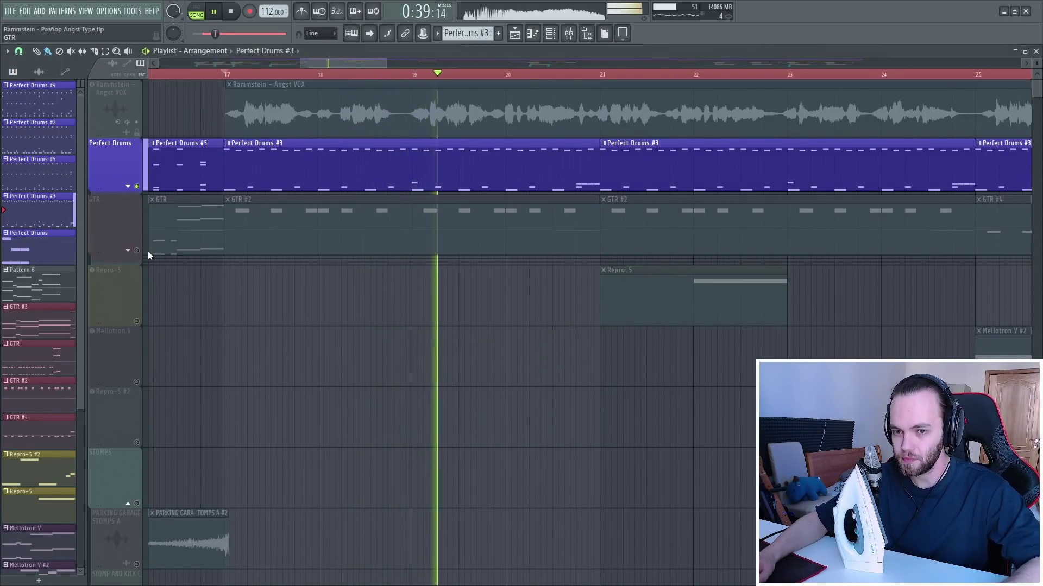
pyautogui.press('F7')
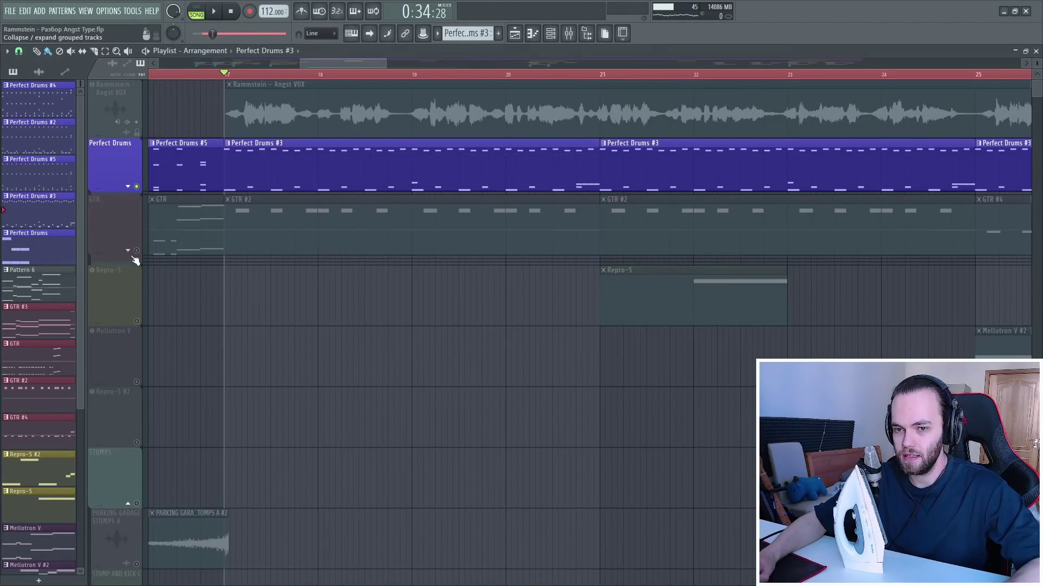
# Solo the GTR track, play it from bar 17 and inspect the BASS notes of the GTR #2 pattern
pyautogui.click(133, 255)
pyautogui.press('space')
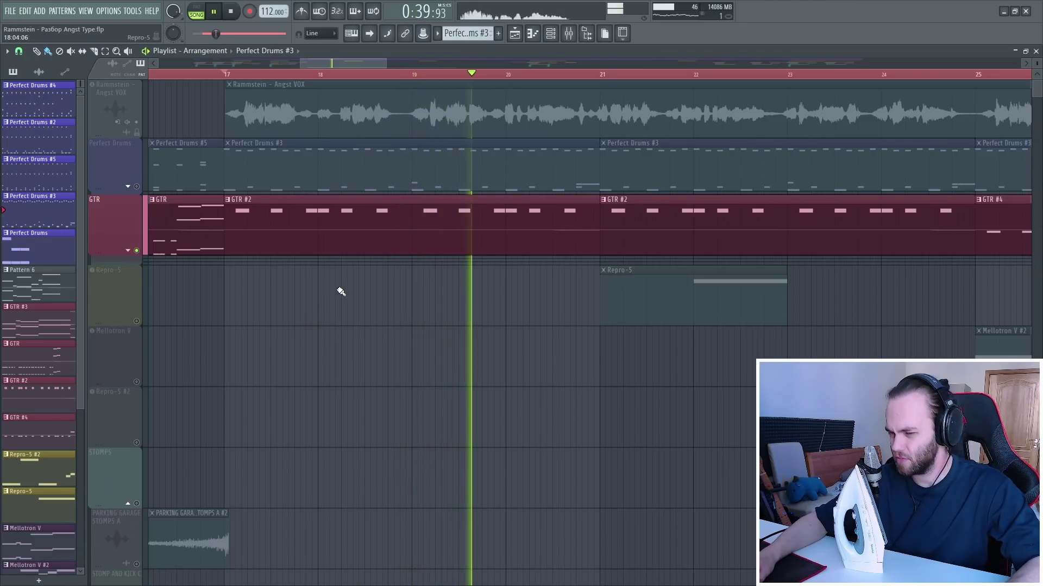
pyautogui.doubleClick(424, 233)
pyautogui.click(464, 235)
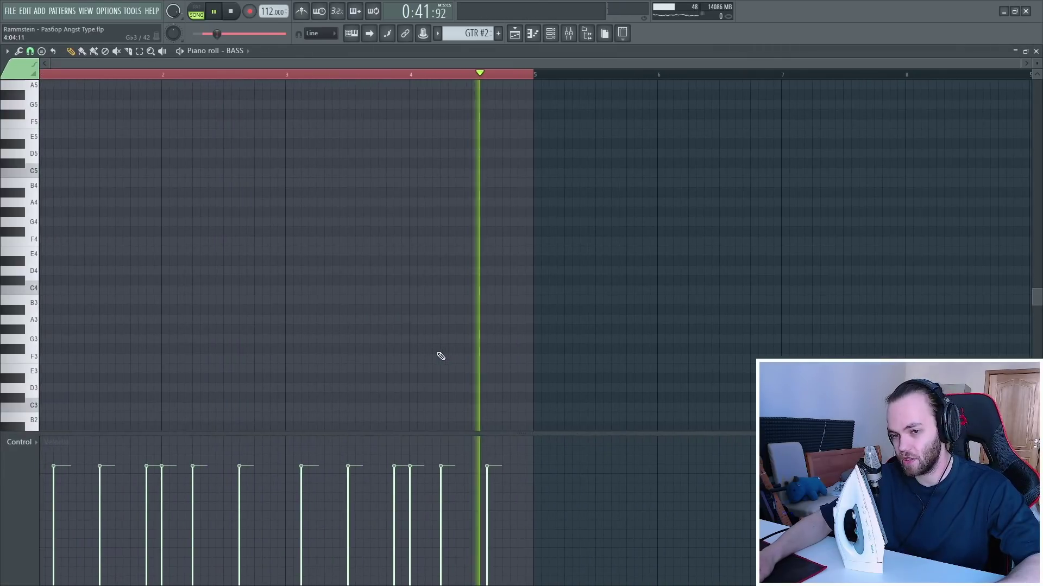
pyautogui.scroll(-3, 443, 359)
pyautogui.press('Escape')
pyautogui.press('Escape')
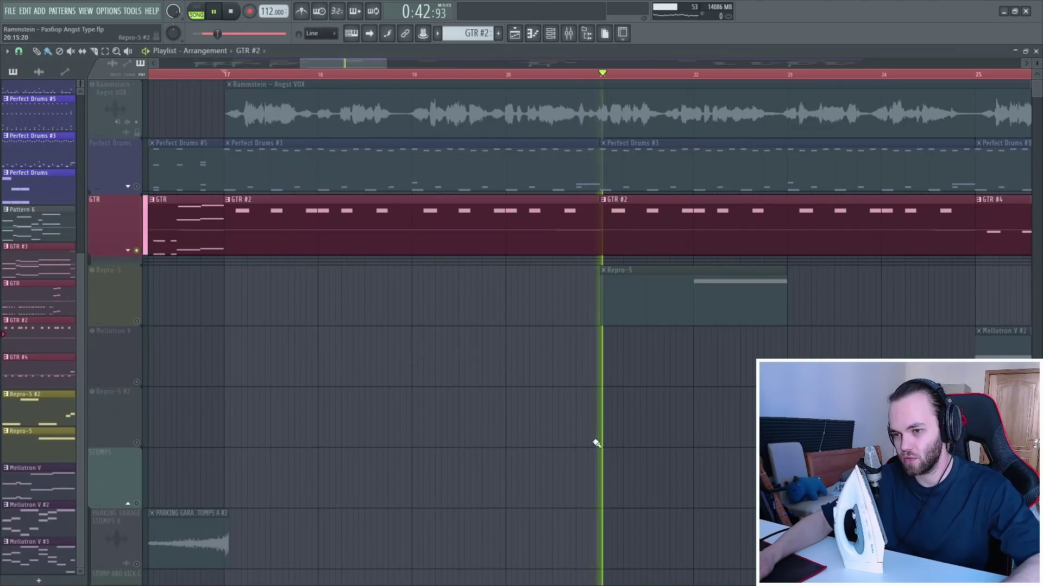
# Bring the Repro-5 and Perfect Drums tracks back in with GTR and listen through bars 21 to 24
pyautogui.click(132, 282)
pyautogui.click(135, 172)
pyautogui.scroll(-2, 369, 374)
pyautogui.scroll(-6, 421, 395)
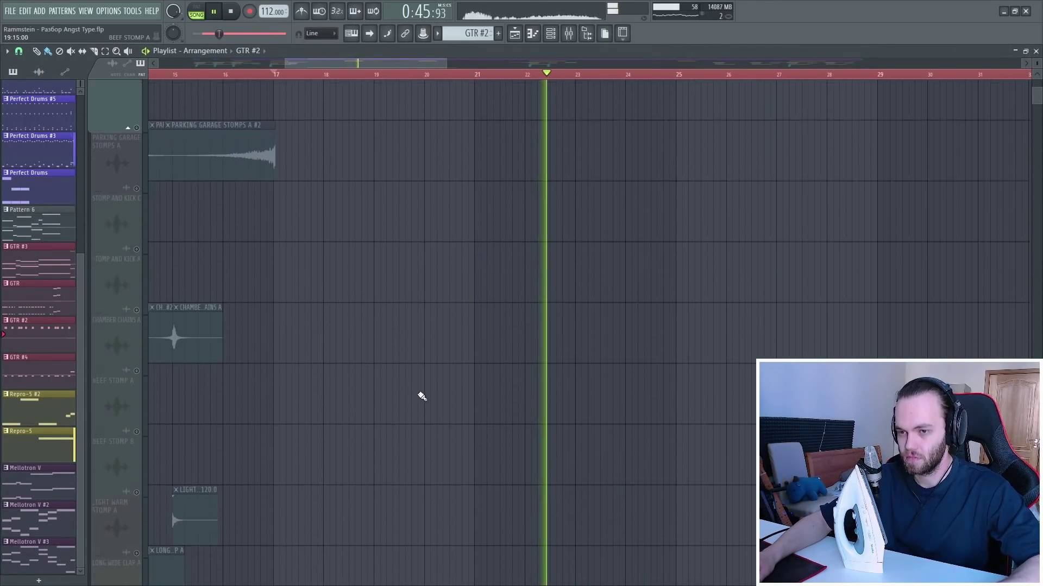
pyautogui.scroll(6, 537, 472)
pyautogui.scroll(-2, 561, 410)
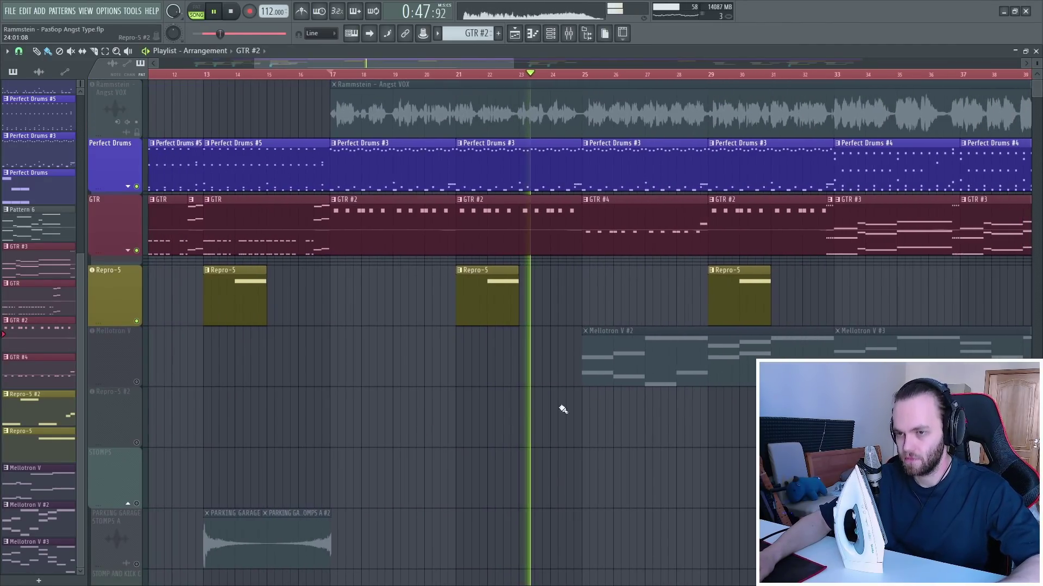
pyautogui.scroll(2, 496, 263)
pyautogui.scroll(2, 753, 327)
pyautogui.scroll(1, 753, 328)
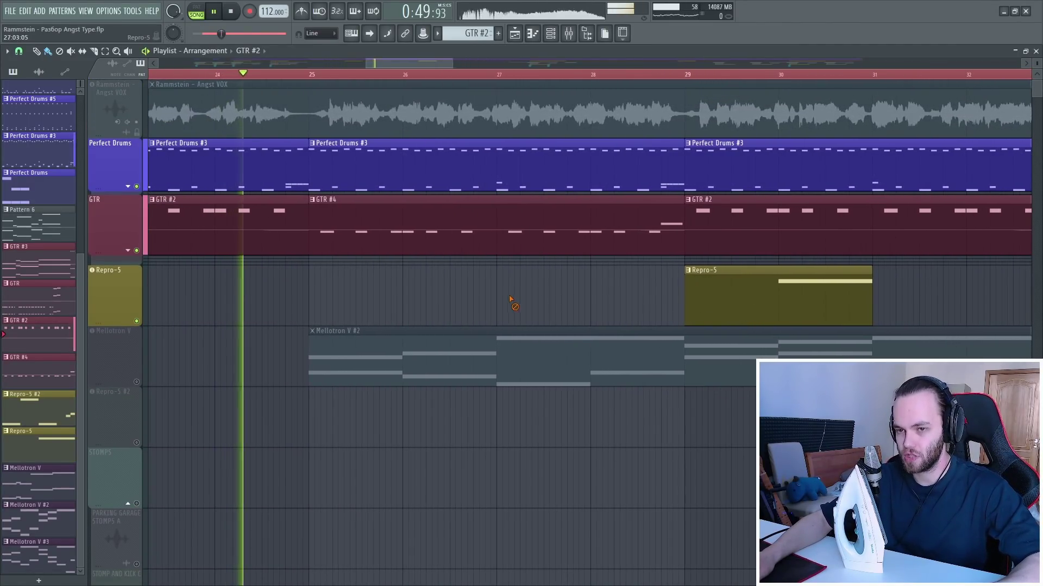
# Unmute the Mellotron V track and inspect its plugin and preset
pyautogui.click(136, 382)
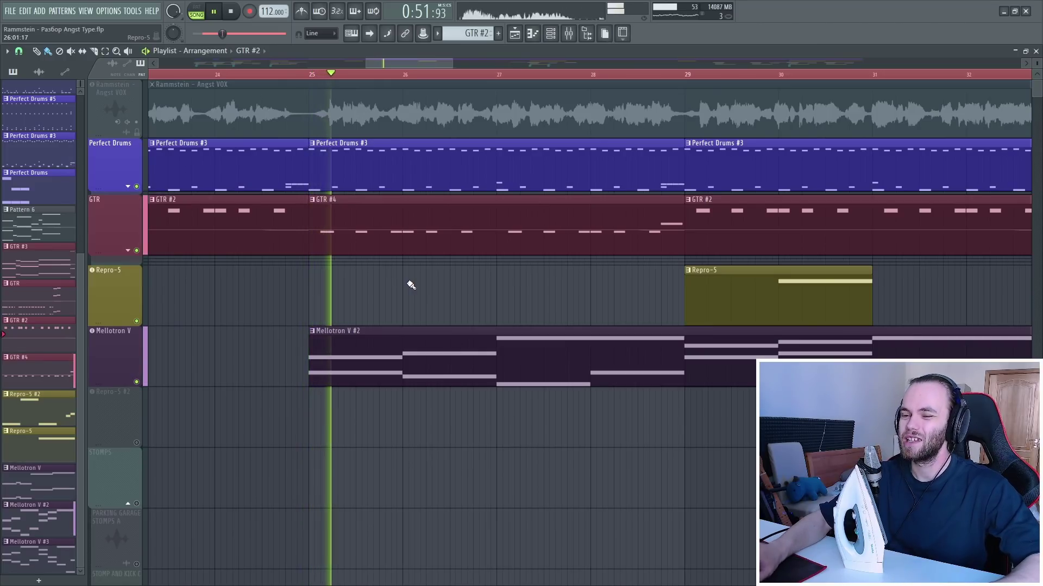
pyautogui.press('F6')
pyautogui.click(429, 298)
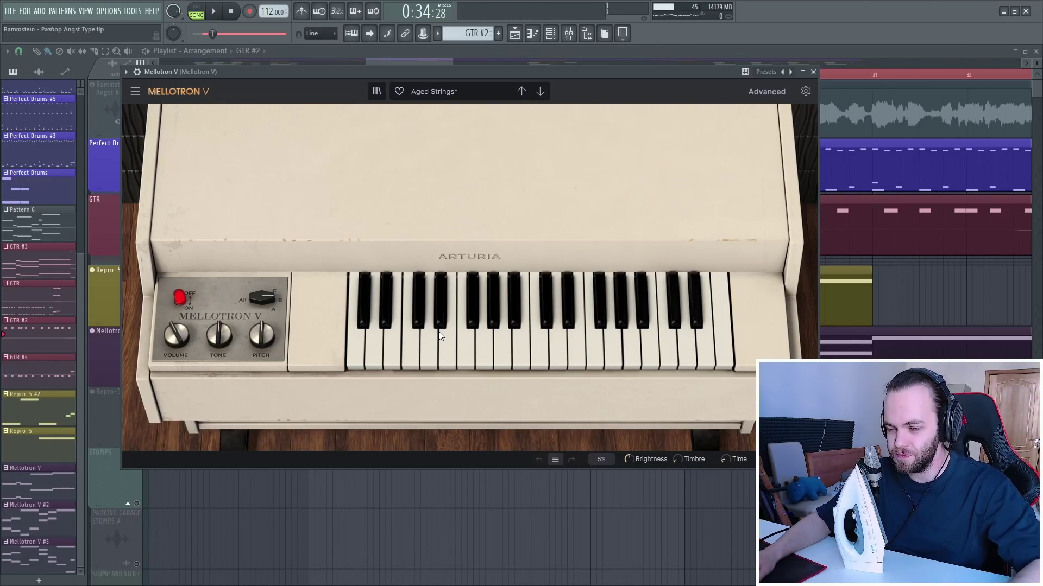
pyautogui.press('Escape')
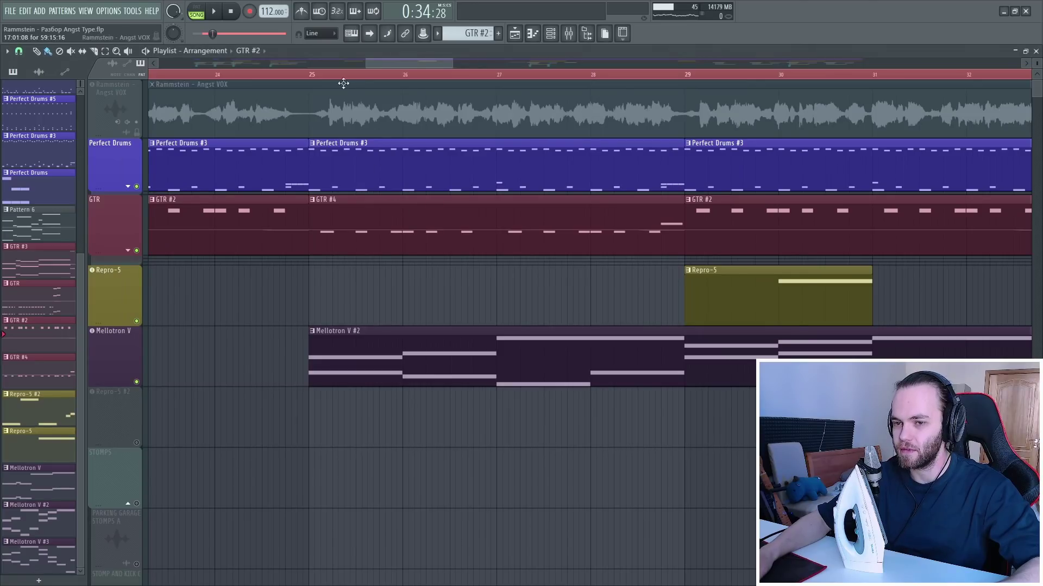
# Solo the Mellotron V track, play it from bar 25 and check the mixer
pyautogui.rightClick(136, 382)
pyautogui.press('space')
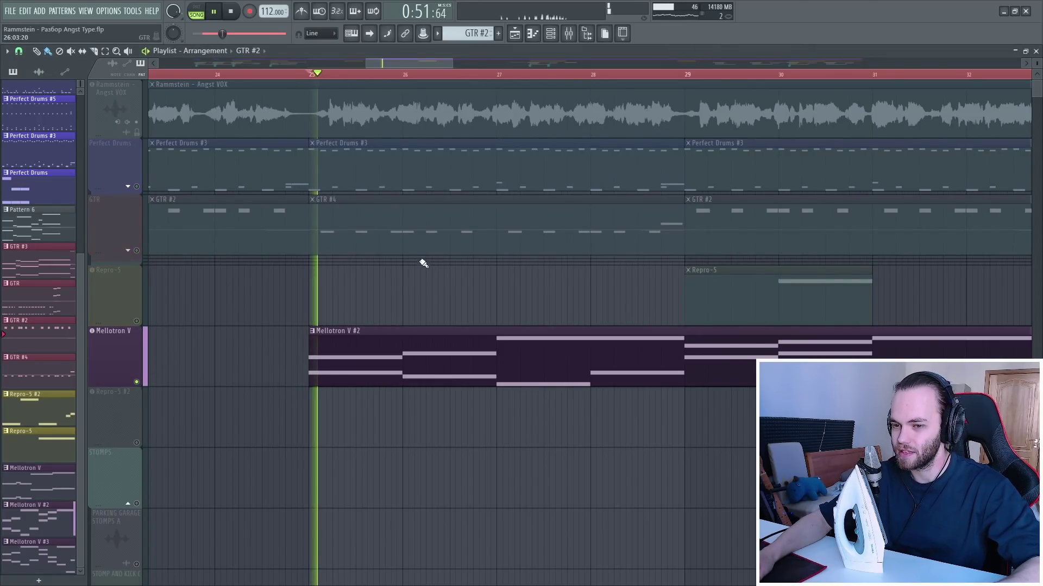
pyautogui.click(566, 34)
pyautogui.press('Escape')
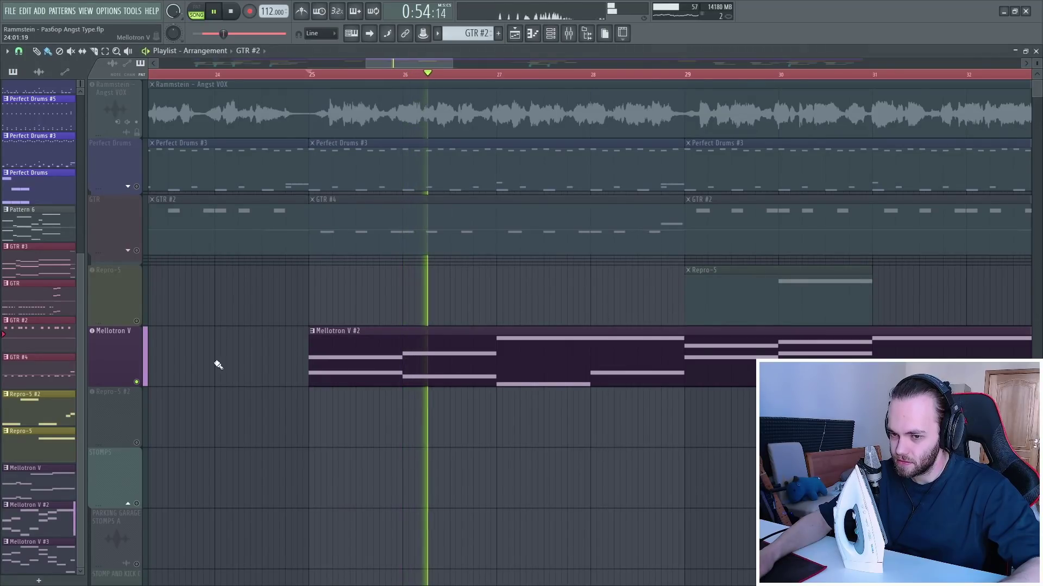
# Unmute Perfect Drums and GTR alongside Mellotron V, and view the notes of the Mellotron V #2 pattern
pyautogui.click(136, 187)
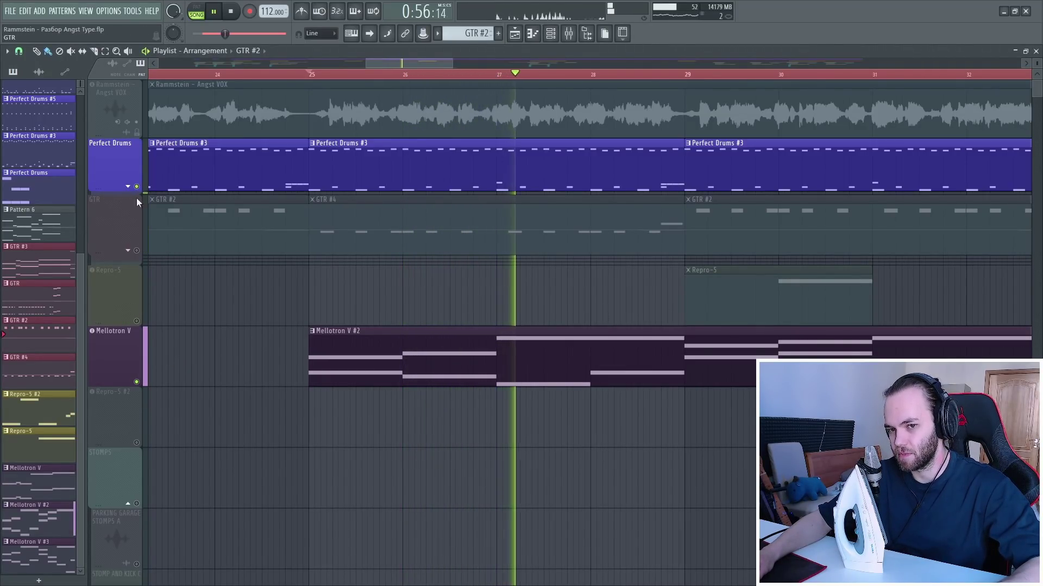
pyautogui.click(136, 250)
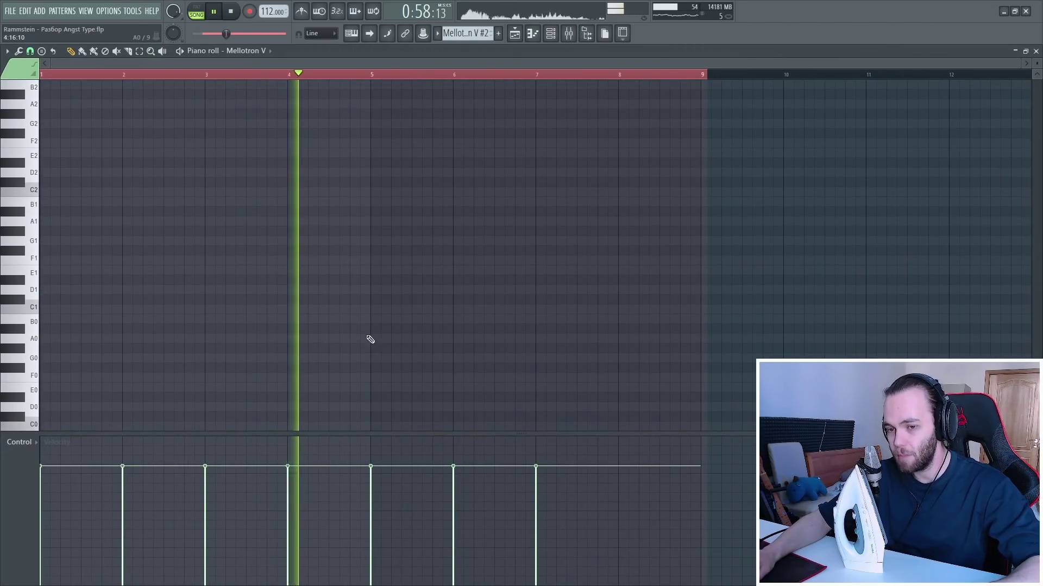
pyautogui.scroll(8, 337, 424)
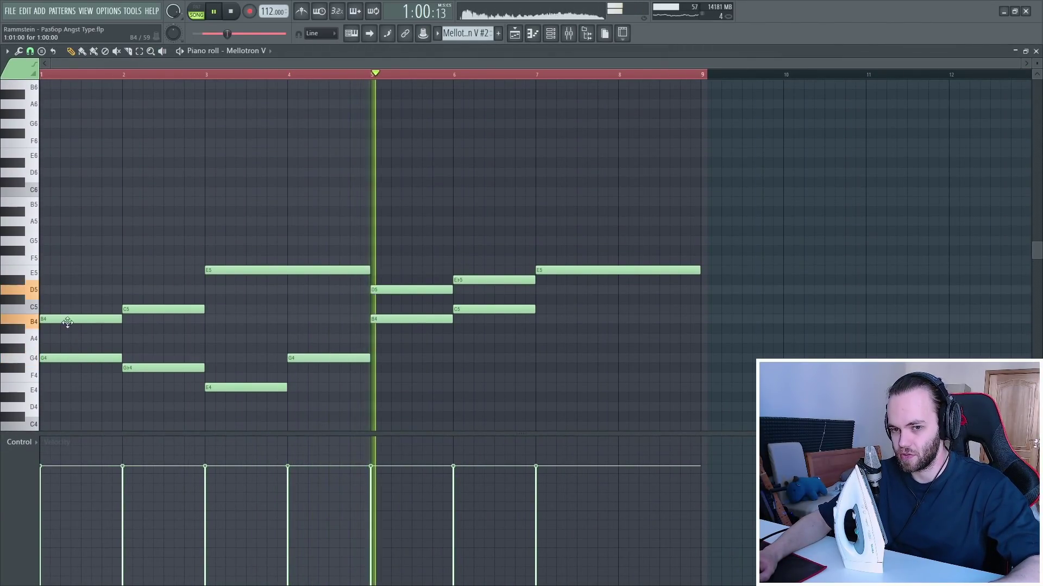
# Examine the B4 notes at bars 1 and 5 of the Mellotron V #2 pattern, and resume playback in the arrangement
pyautogui.press('space')
pyautogui.doubleClick(21, 323)
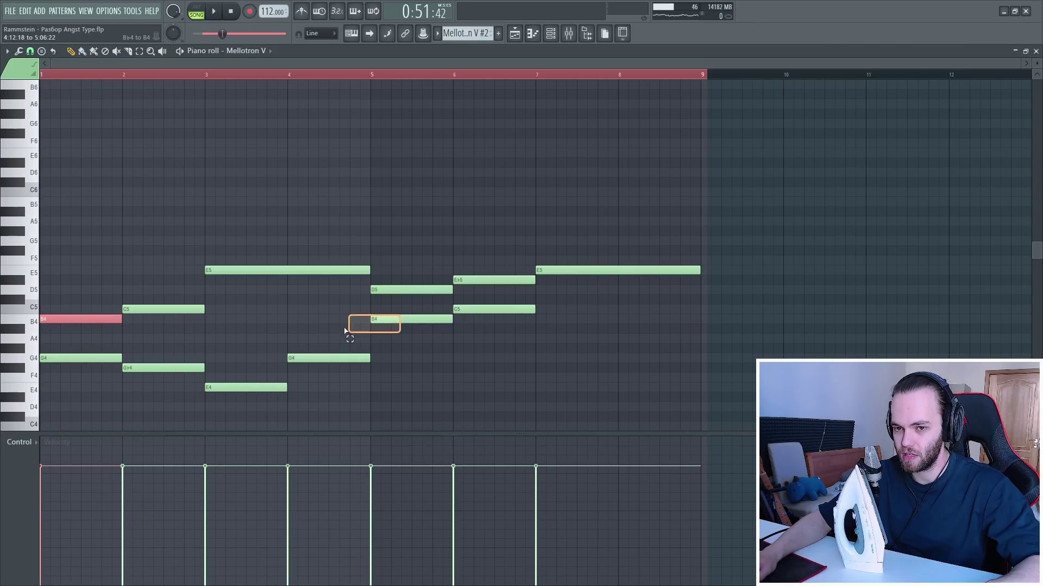
pyautogui.moveTo(344, 328); pyautogui.dragTo(72, 327)
pyautogui.moveTo(157, 319); pyautogui.dragTo(451, 315)
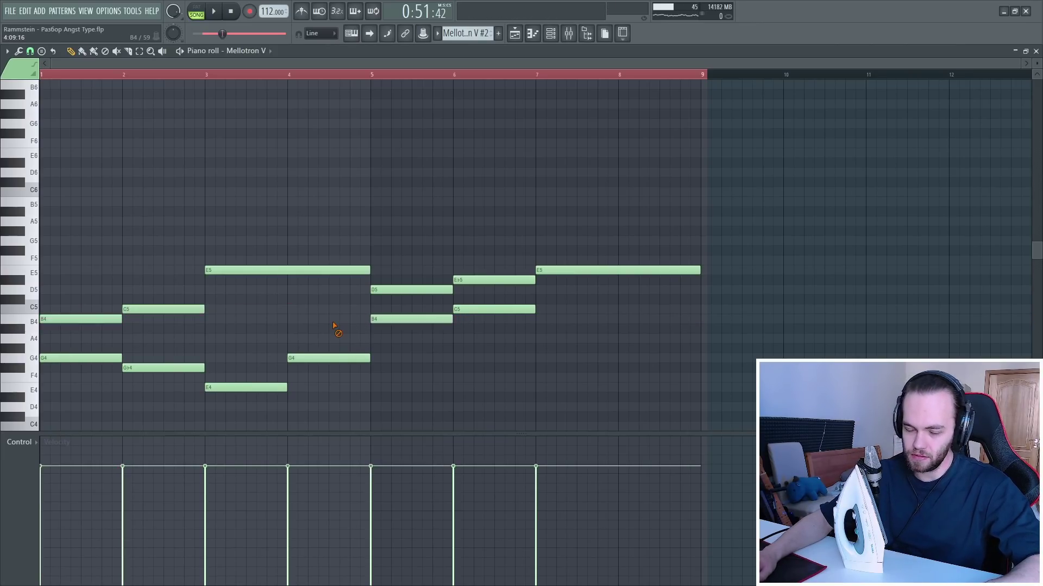
pyautogui.press('space')
pyautogui.press('Escape')
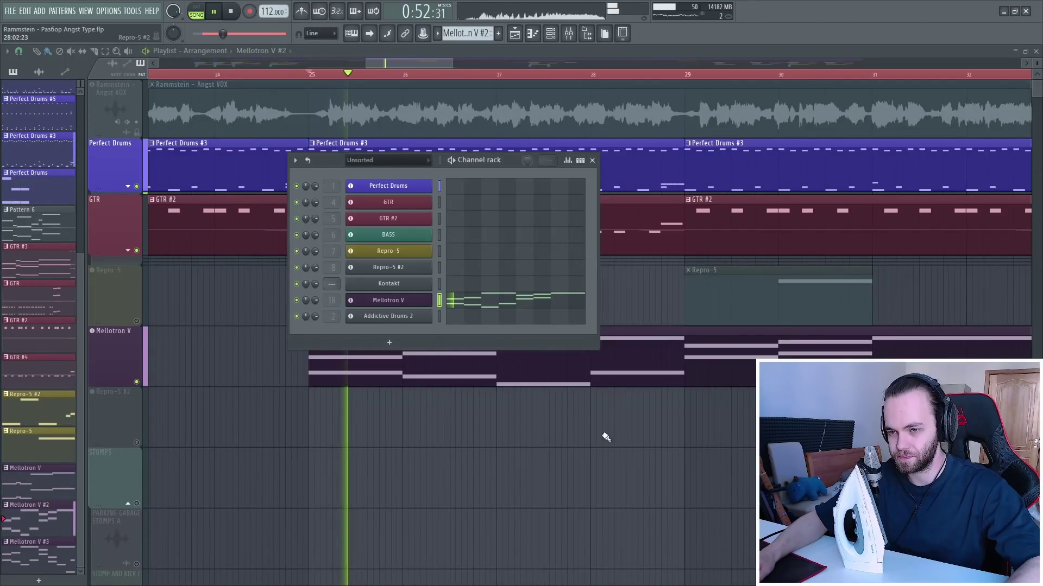
# Unmute the Repro-5 track during playback and view the Mellotron V #2 pattern's notes from bar 5 onward
pyautogui.press('Escape')
pyautogui.doubleClick(473, 372)
pyautogui.press('Escape')
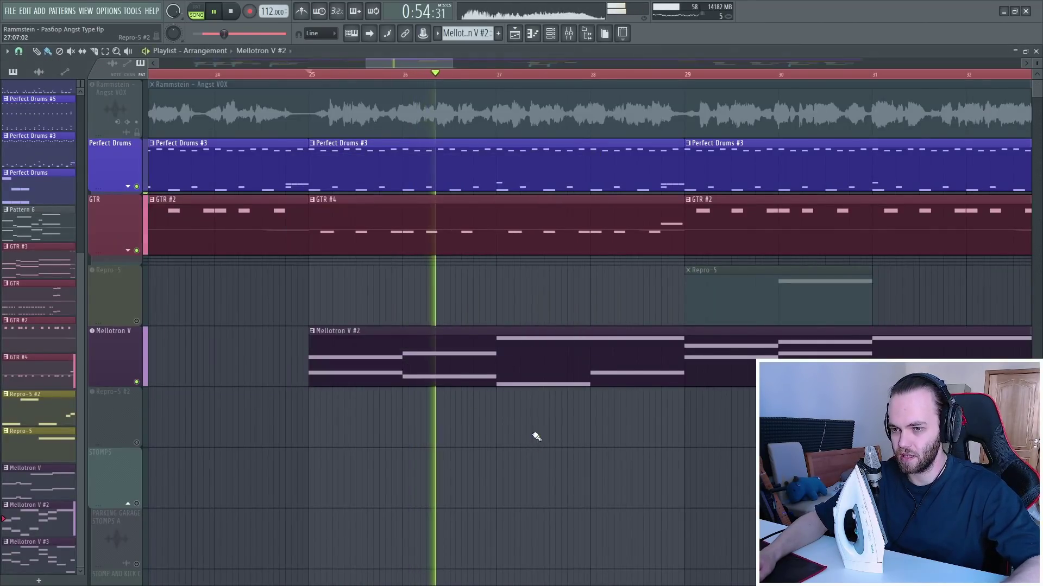
pyautogui.click(137, 321)
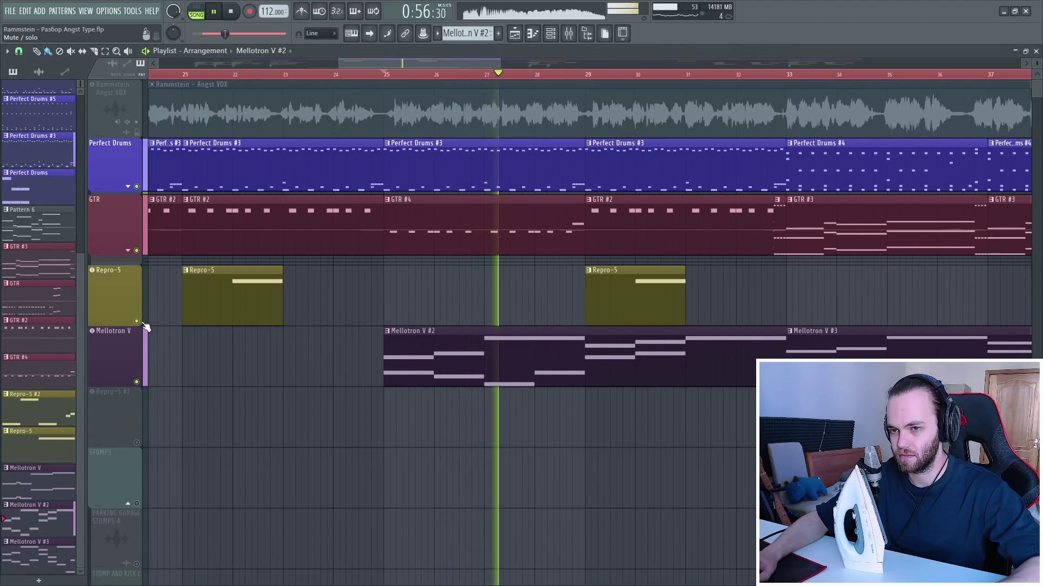
pyautogui.scroll(-3, 150, 330)
pyautogui.scroll(4, 395, 426)
pyautogui.doubleClick(396, 367)
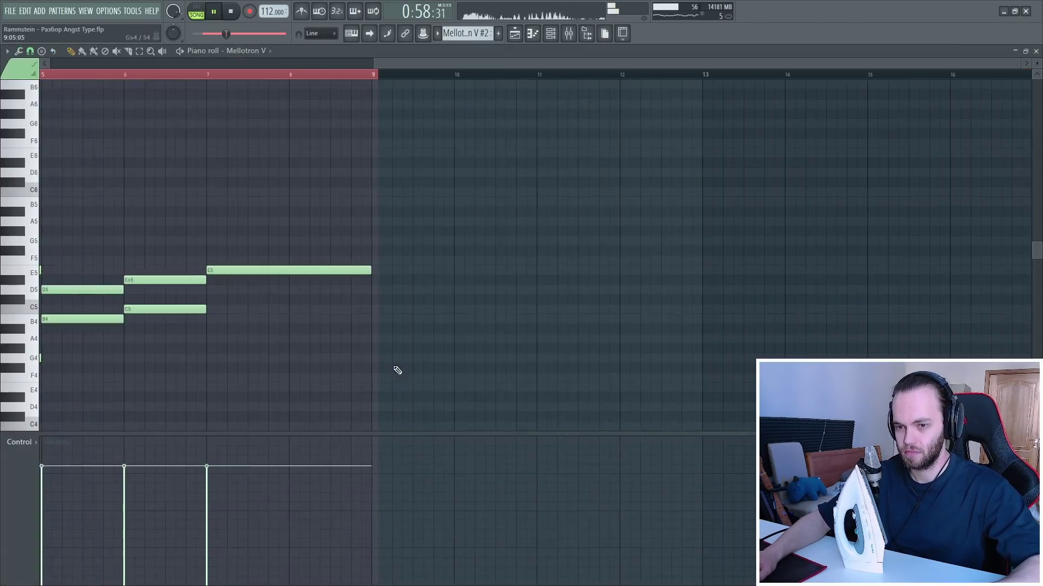
pyautogui.press('Escape')
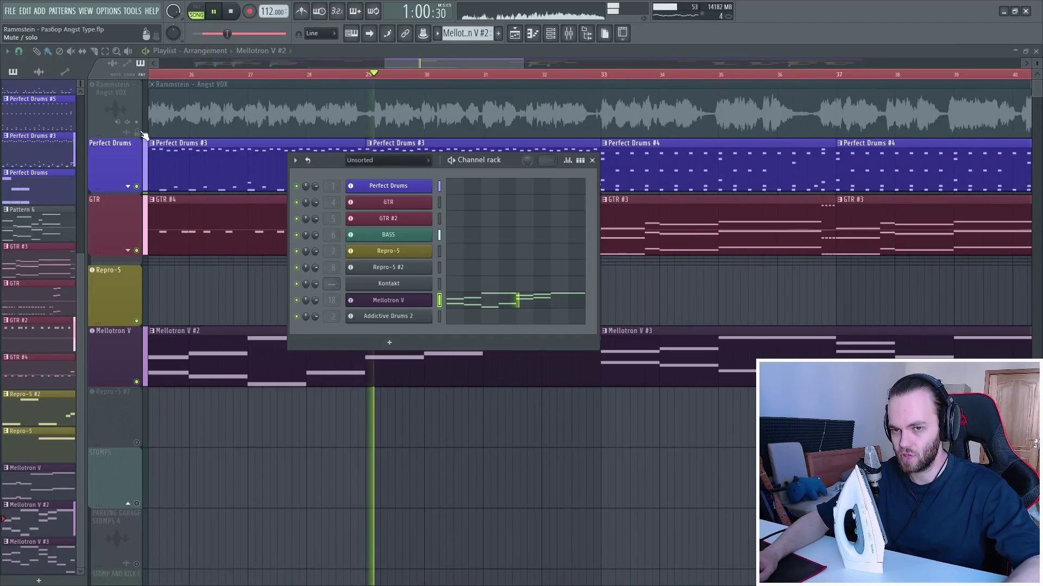
# Unmute the Rammstein - Angst VOX, Repro-5 #2 and STOMPS tracks while the arrangement plays
pyautogui.click(138, 132)
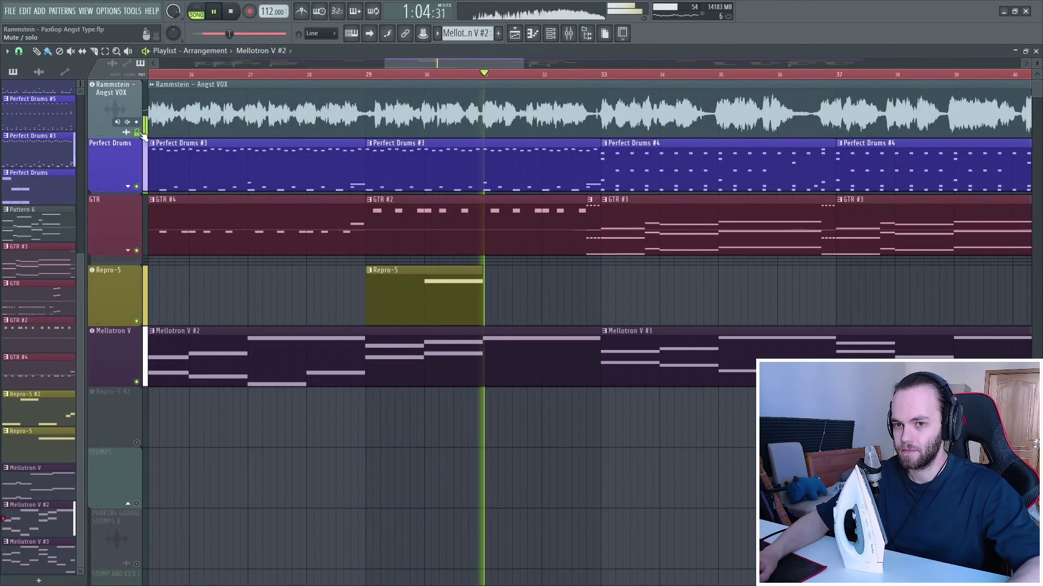
pyautogui.scroll(-3, 534, 318)
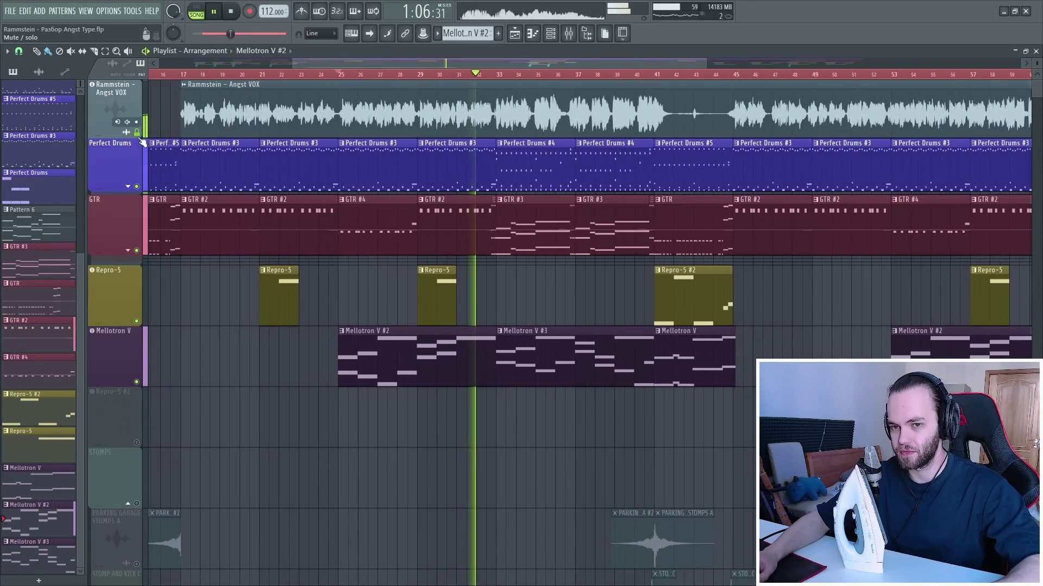
pyautogui.scroll(-1, 504, 327)
pyautogui.scroll(-5, 511, 342)
pyautogui.scroll(5, 517, 380)
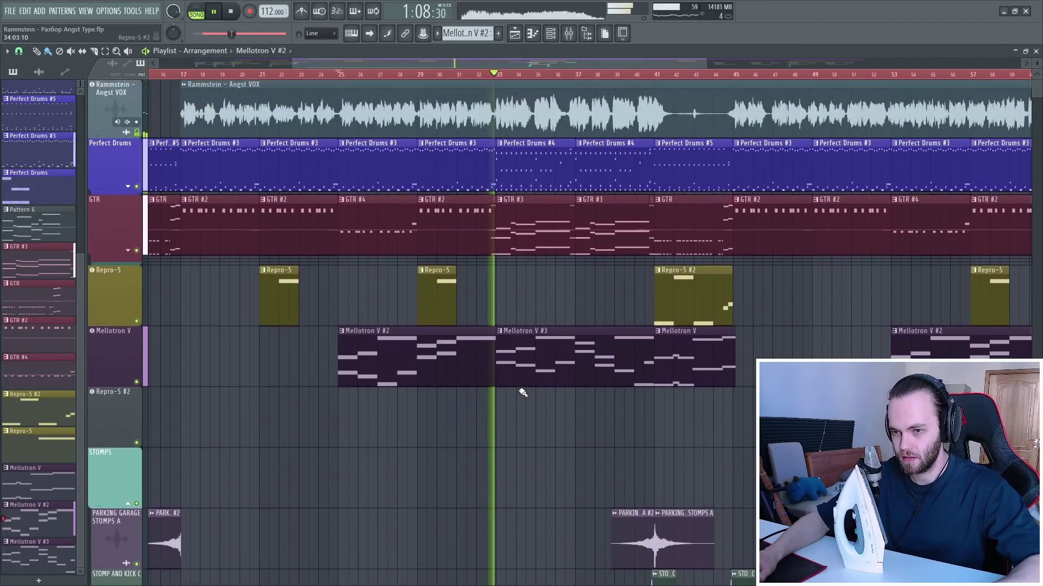
# Listen to the full arrangement from bar 33 to bar 41, examining the Mellotron V #3 clip and the stomp samples
pyautogui.scroll(4, 598, 304)
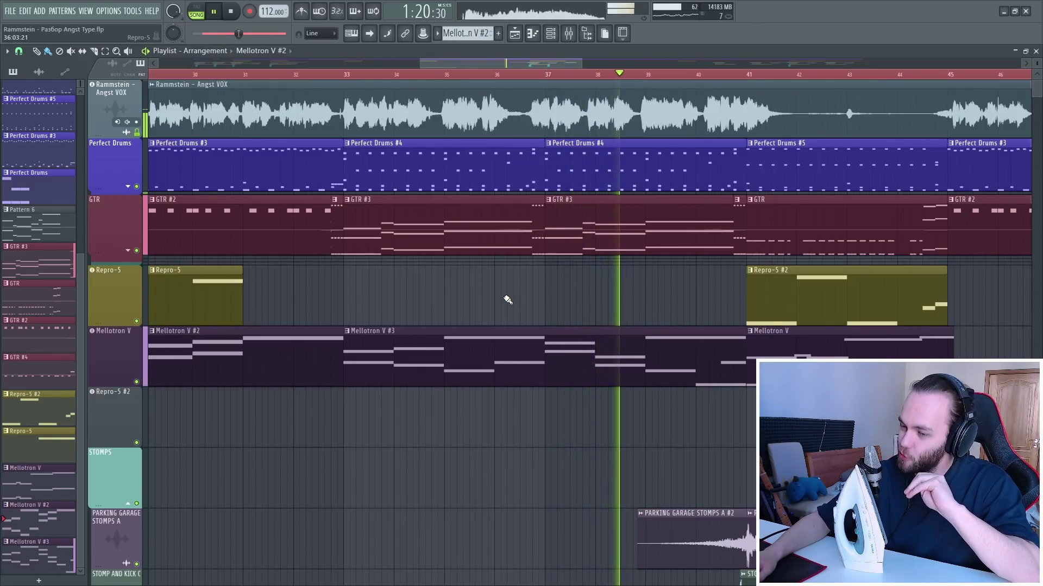
pyautogui.scroll(-5, 508, 300)
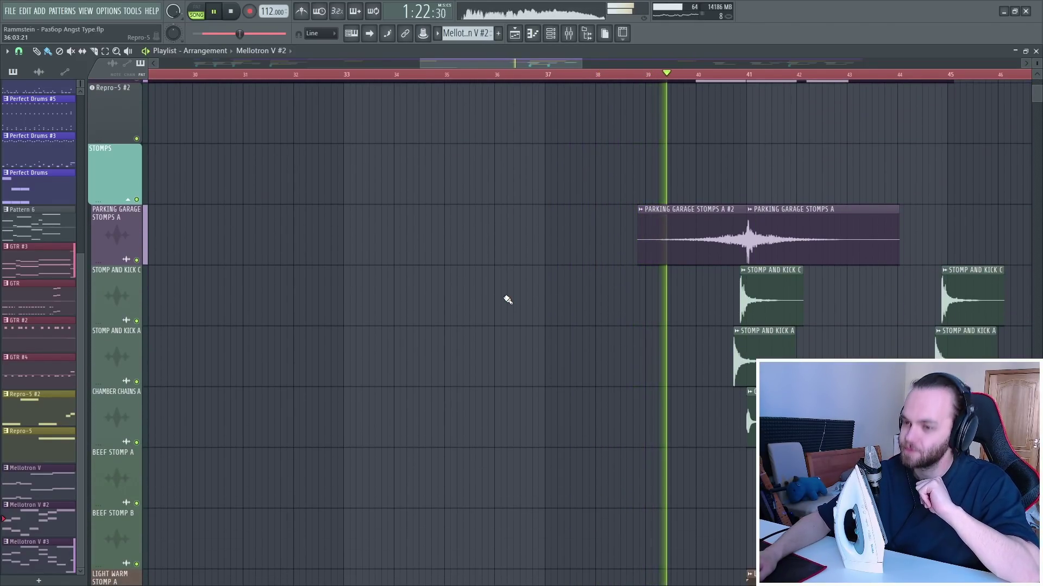
pyautogui.scroll(4, 508, 300)
pyautogui.scroll(1, 508, 300)
pyautogui.scroll(-2, 507, 298)
pyautogui.scroll(2, 511, 301)
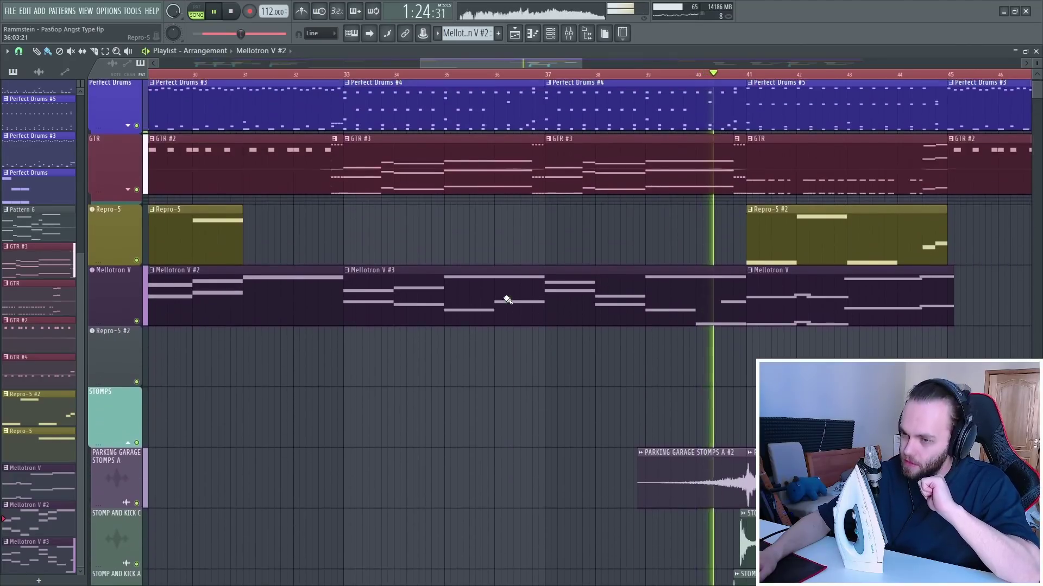
pyautogui.scroll(-2, 554, 328)
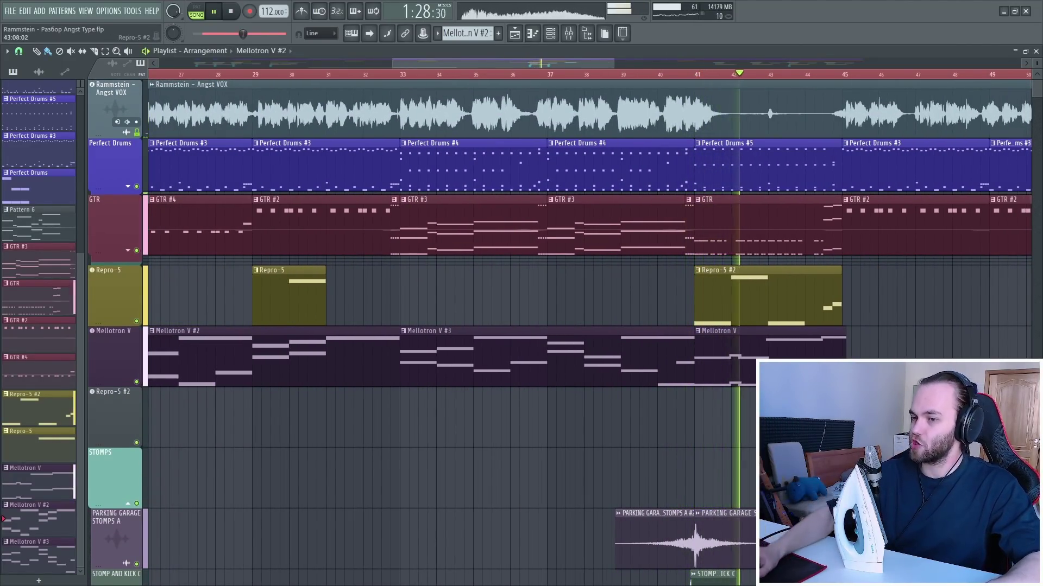
# Stop playback, place the playhead at bar 33 and examine where the Perfect Drums #4 and GTR #3 clips begin
pyautogui.keyDown('ctrl'); pyautogui.click(831, 379); pyautogui.keyUp('ctrl')
pyautogui.keyDown('ctrl'); pyautogui.click(822, 472); pyautogui.keyUp('ctrl')
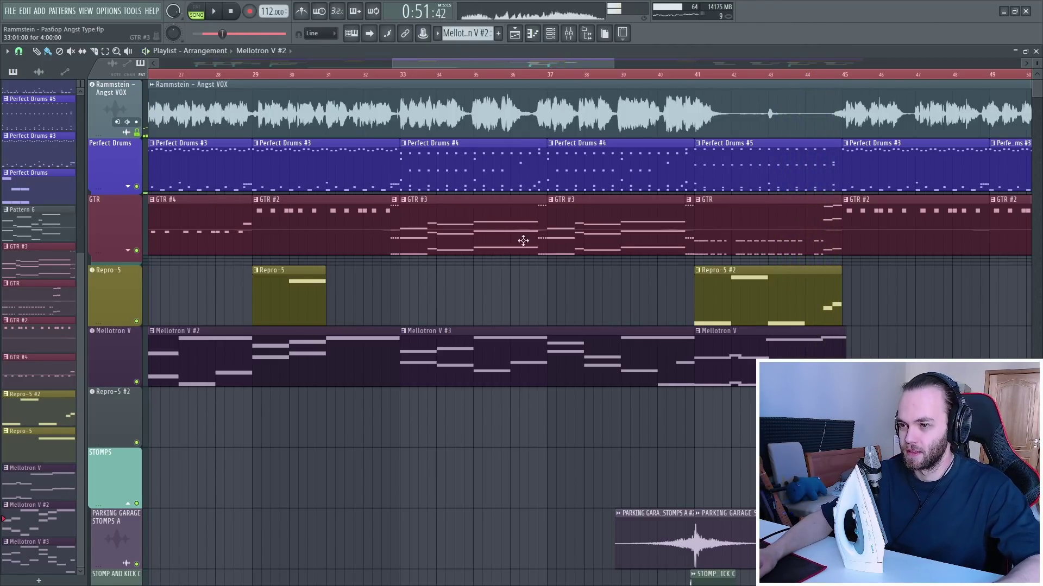
pyautogui.scroll(4, 408, 85)
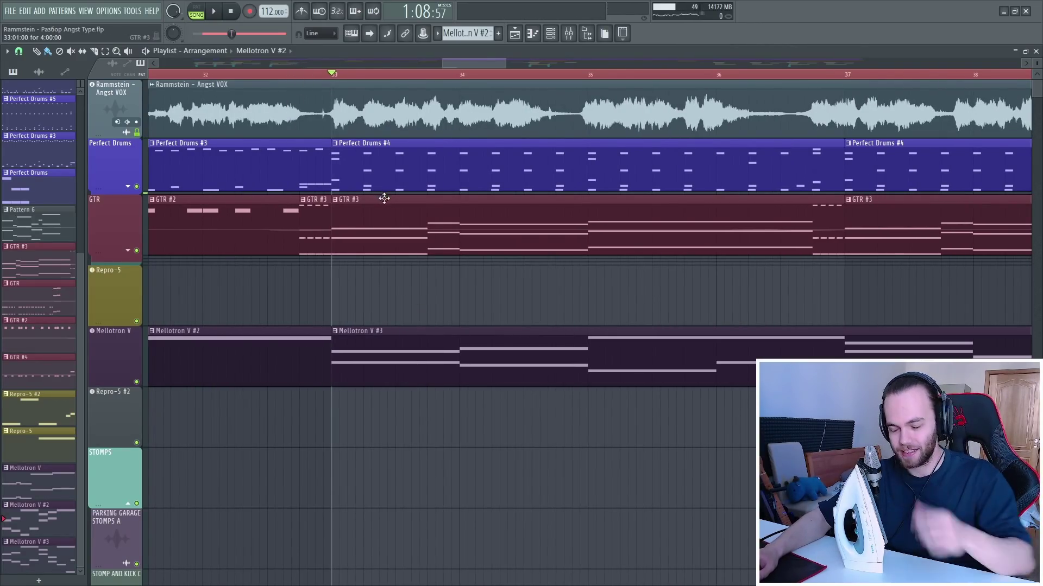
pyautogui.scroll(-4, 505, 294)
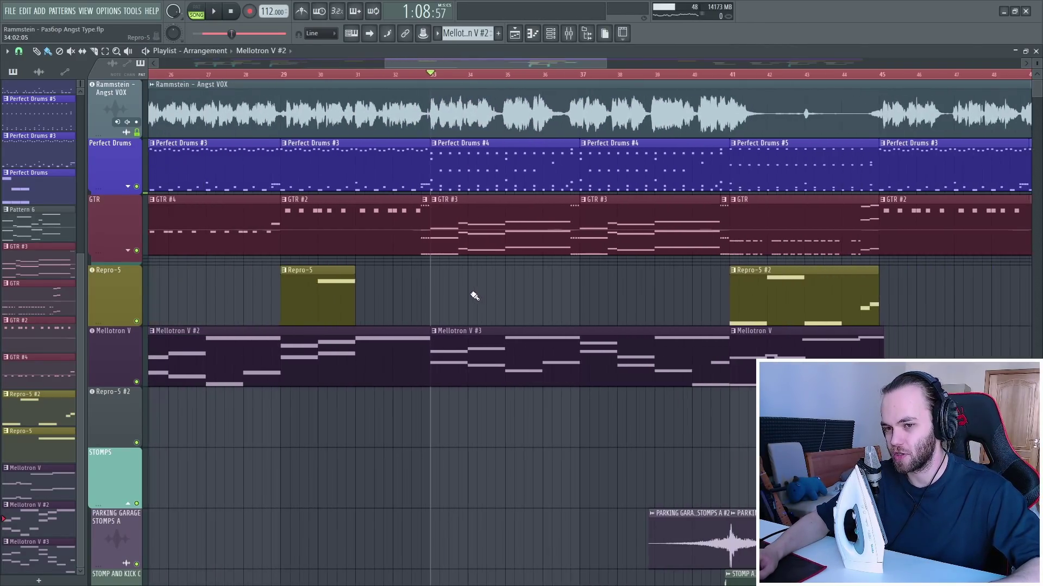
pyautogui.scroll(4, 489, 291)
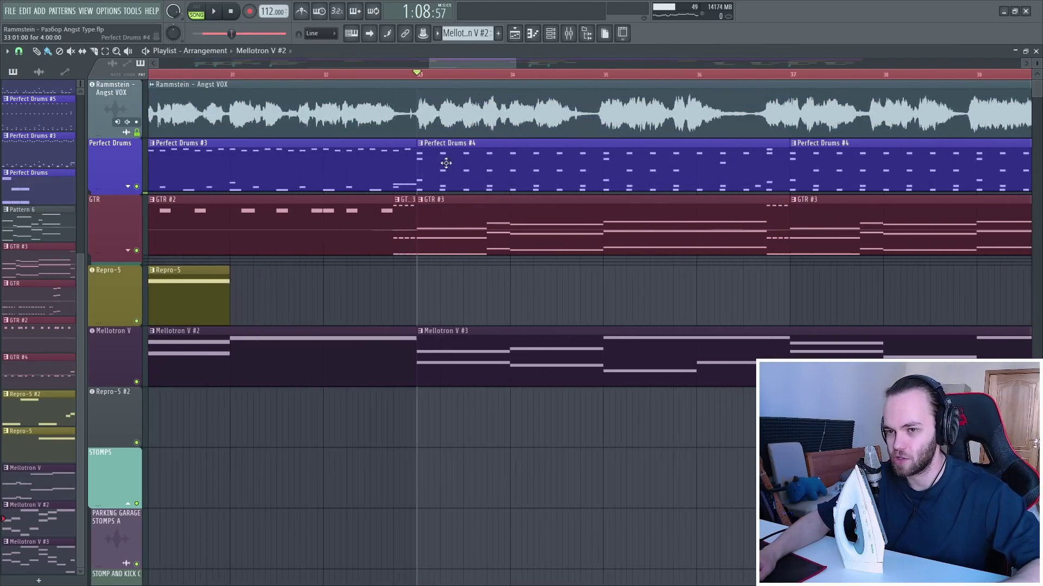
# Mute the Rammstein - Angst VOX track and play the arrangement from just before bar 33
pyautogui.click(136, 132)
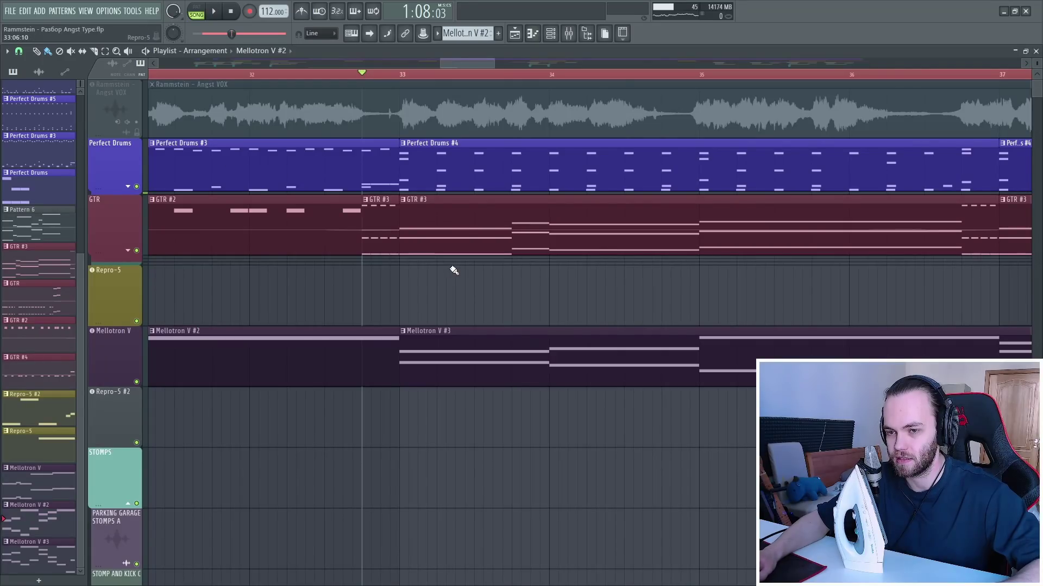
pyautogui.scroll(-2, 454, 271)
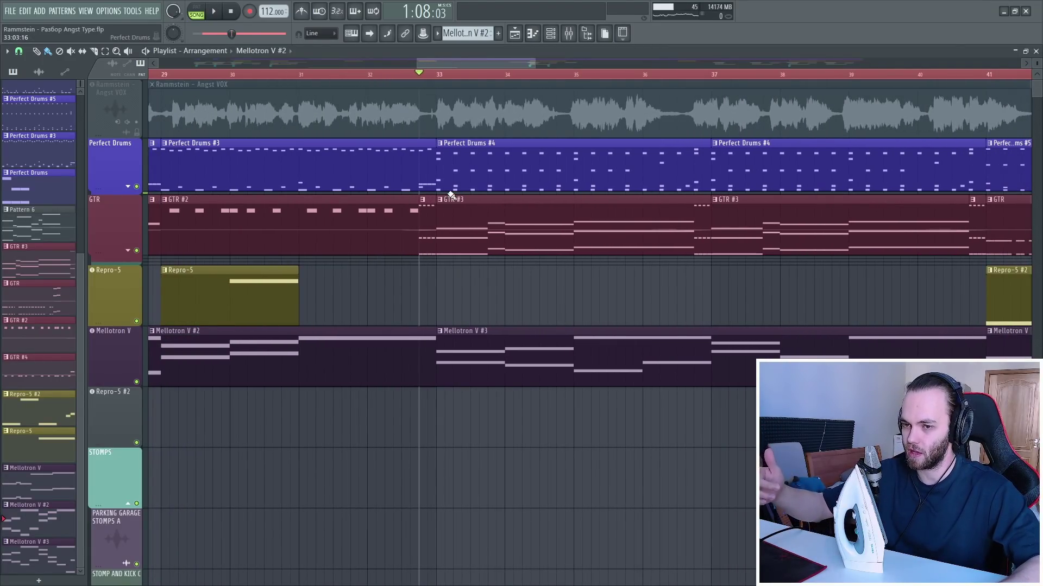
pyautogui.press('space')
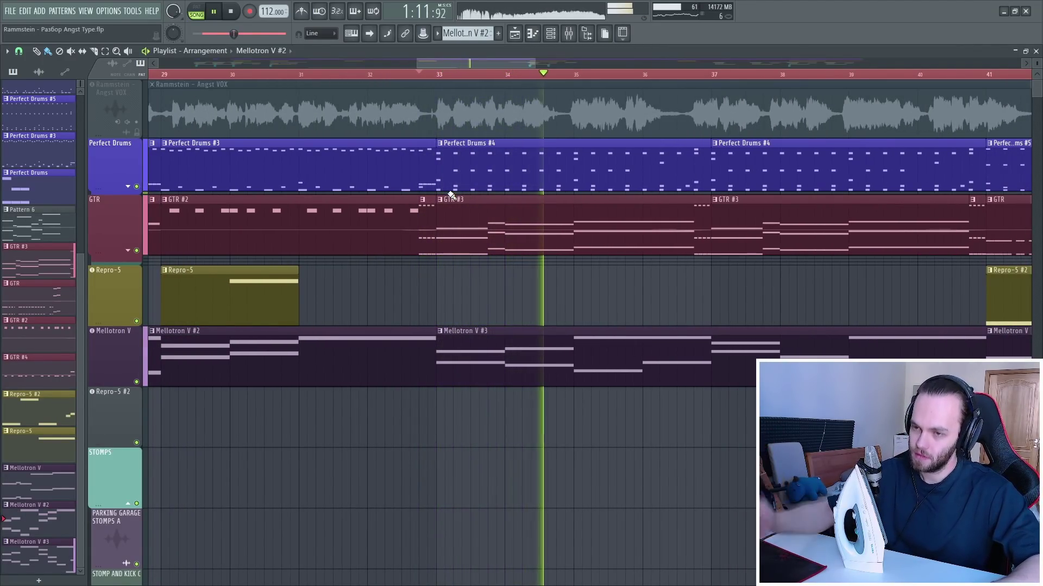
pyautogui.press('space')
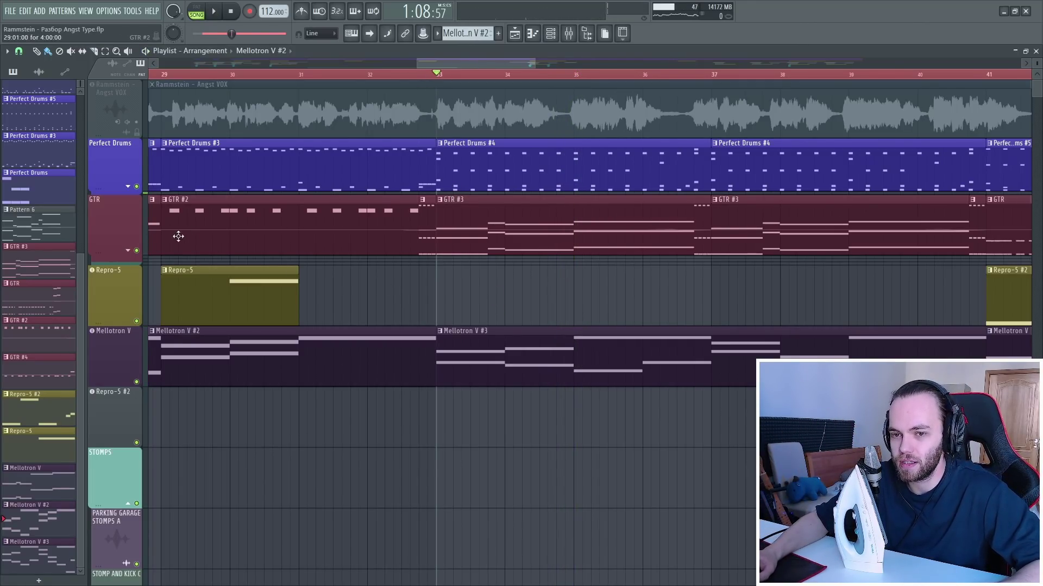
# Enlarge the GTR track's height in the arrangement and solo that track
pyautogui.moveTo(120, 253); pyautogui.dragTo(120, 293)
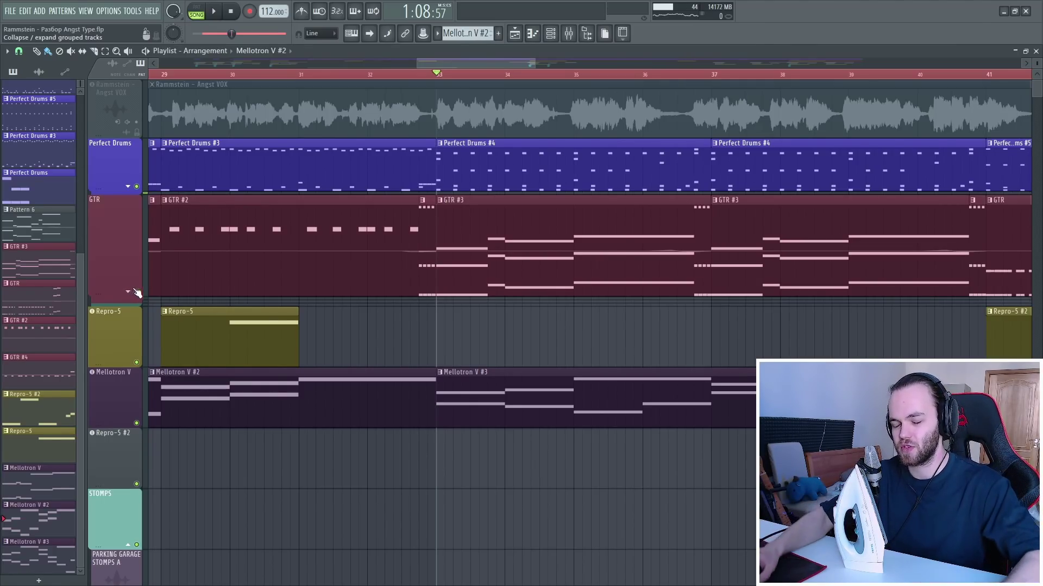
pyautogui.scroll(4, 601, 333)
pyautogui.scroll(-8, 363, 321)
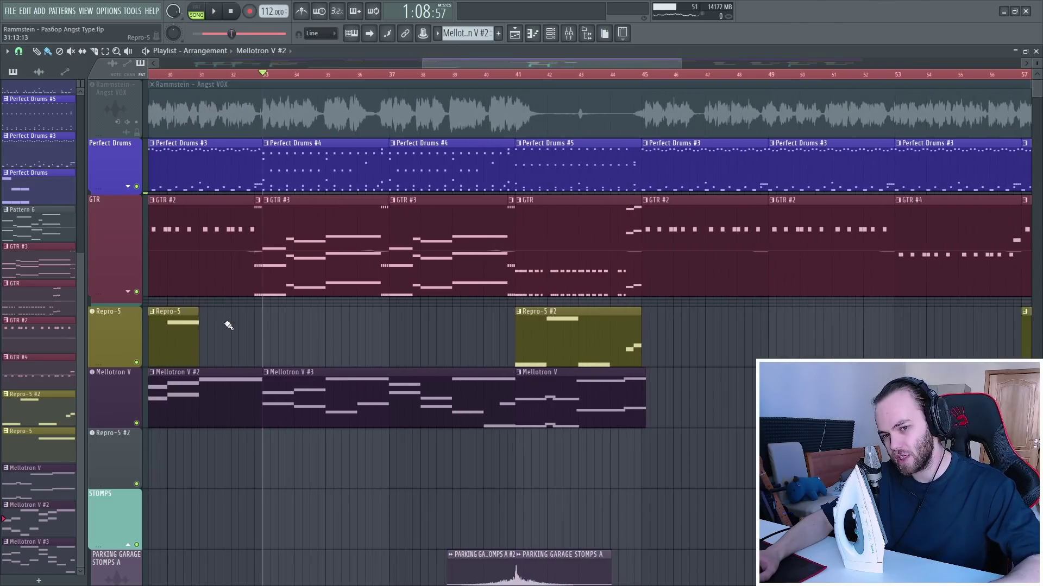
pyautogui.scroll(3, 228, 320)
pyautogui.keyDown('ctrl'); pyautogui.click(136, 293); pyautogui.keyUp('ctrl')
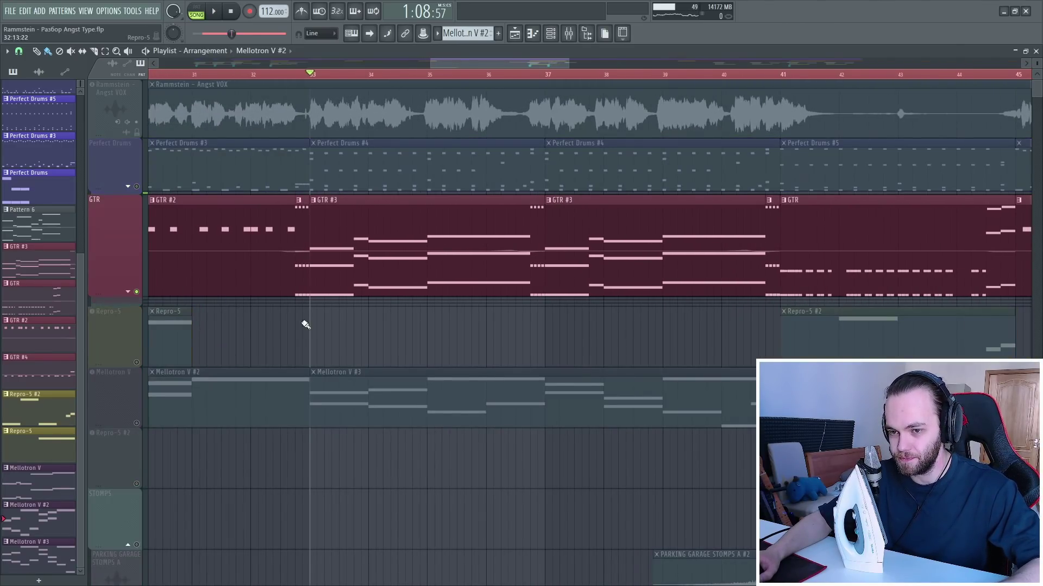
# Open the GTR #3 pattern's guitar notes and play the soloed part from bar 33
pyautogui.doubleClick(360, 282)
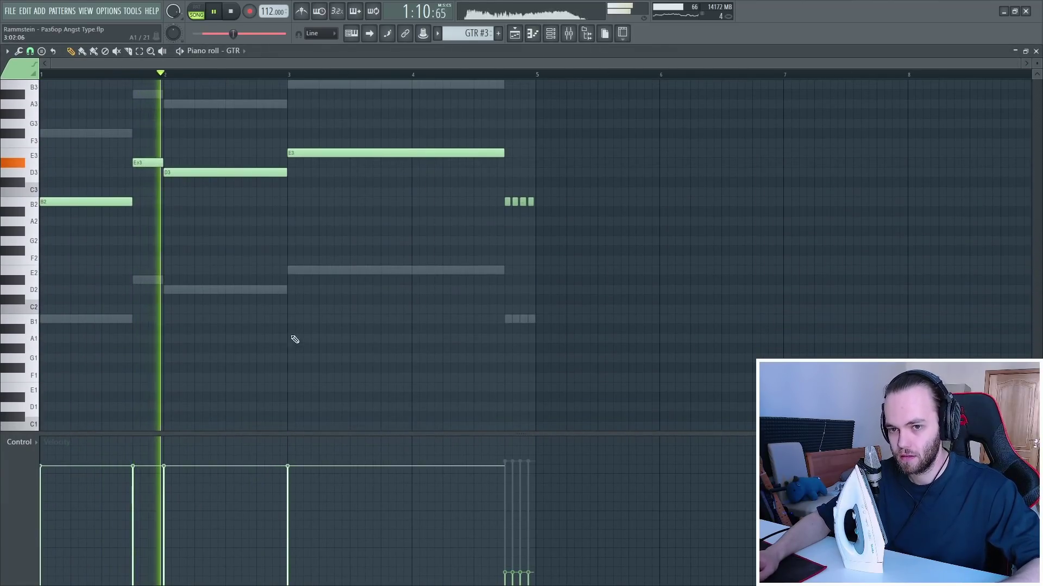
pyautogui.scroll(5, 228, 333)
pyautogui.scroll(-5, 196, 312)
pyautogui.press('space')
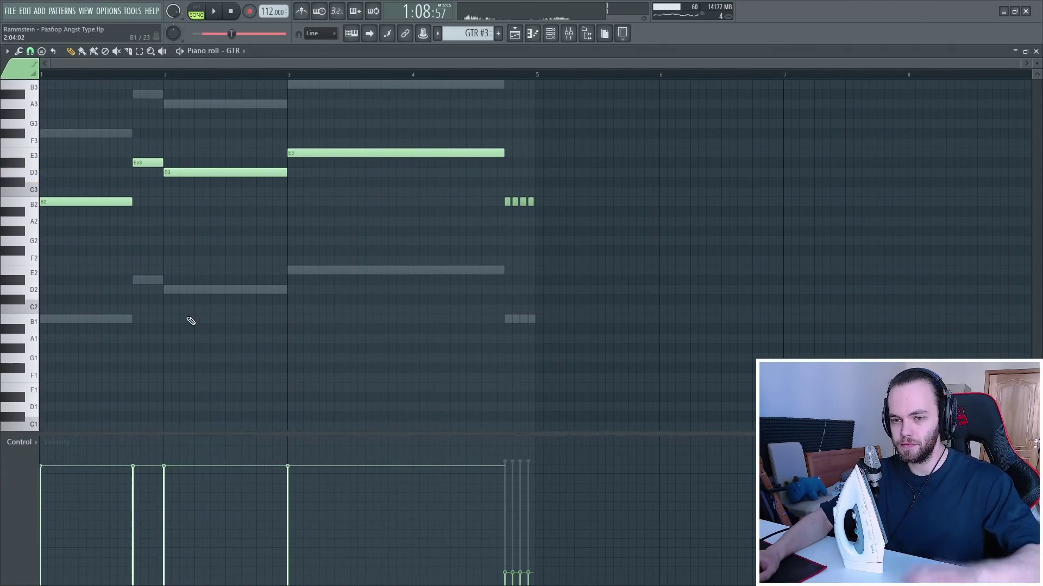
# Switch to the BASS notes of the GTR #3 pattern and highlight the long B1, E♭2, D2 and E2 notes
pyautogui.doubleClick(165, 290)
pyautogui.scroll(3, 163, 293)
pyautogui.moveTo(86, 317); pyautogui.dragTo(304, 402)
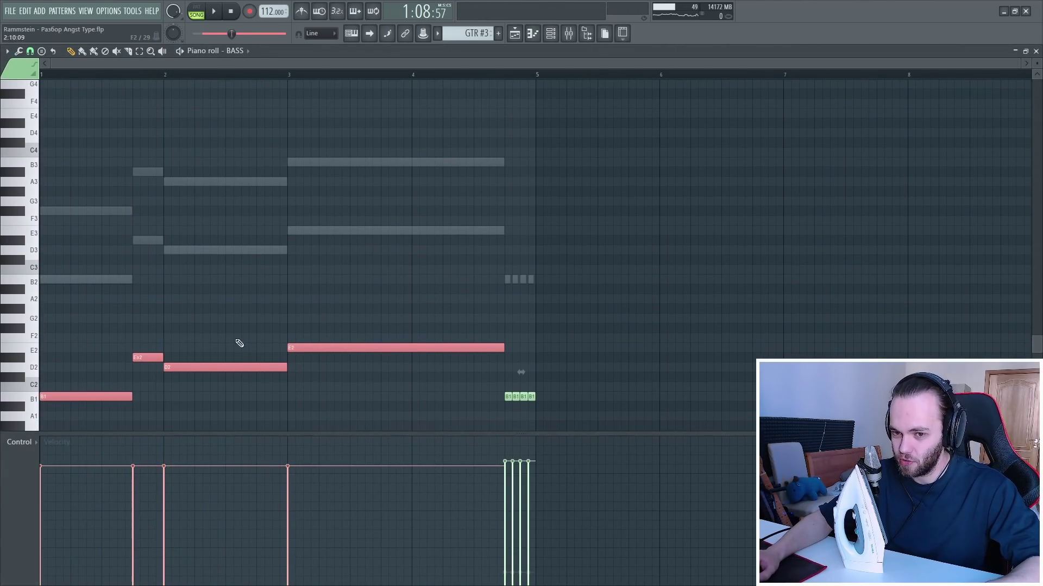
pyautogui.scroll(3, 95, 367)
pyautogui.keyDown('ctrl'); pyautogui.click(48, 386); pyautogui.keyUp('ctrl')
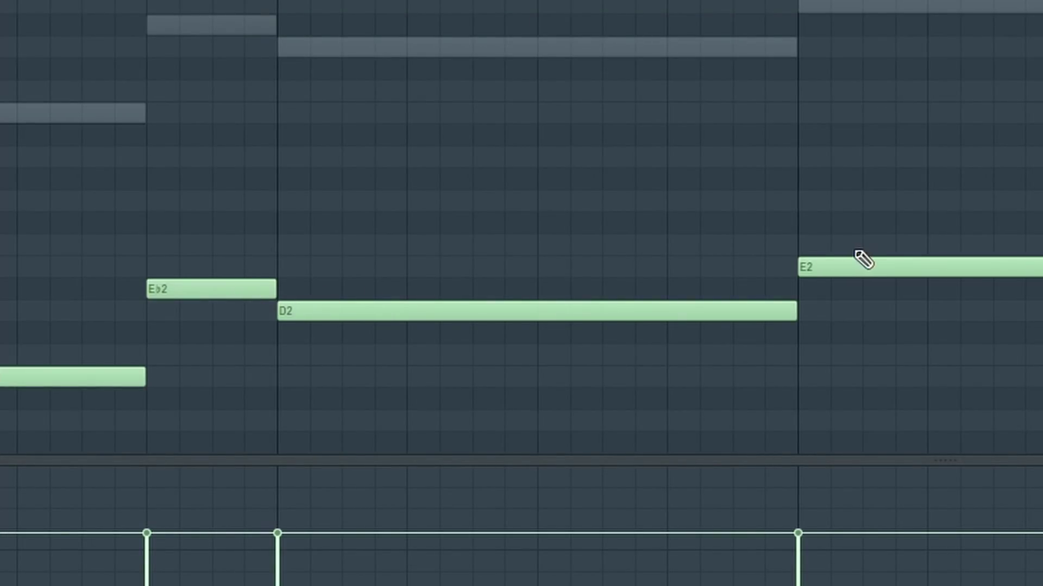
# Highlight the D2 and E2 bass notes to compare their pitches, and clear the selection
pyautogui.click(869, 265)
pyautogui.keyDown('ctrl'); pyautogui.click(330, 316); pyautogui.keyUp('ctrl')
pyautogui.keyDown('ctrl'); pyautogui.keyDown('shift'); pyautogui.click(810, 266); pyautogui.keyUp('shift'); pyautogui.keyUp('ctrl')
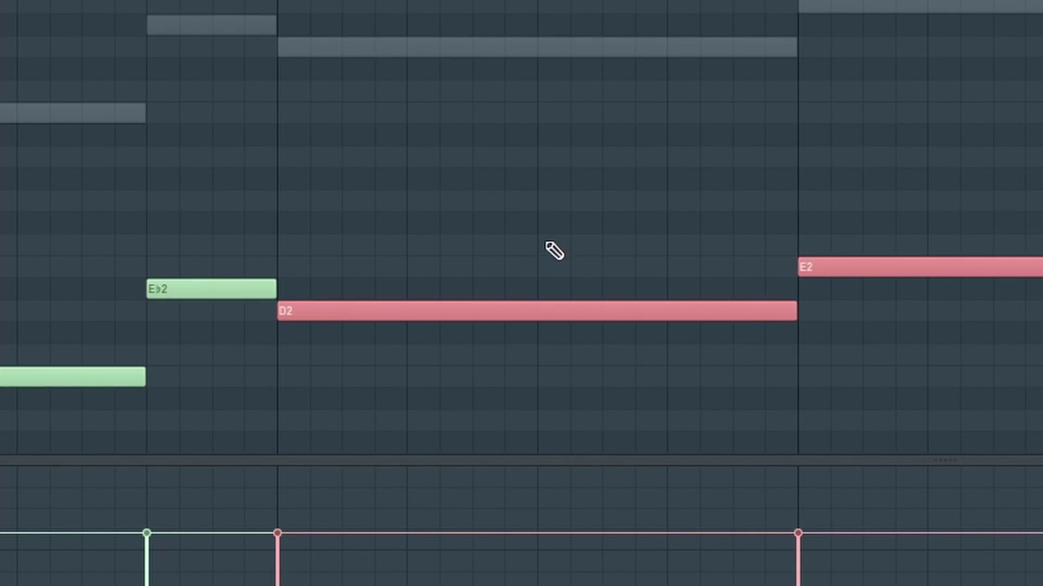
pyautogui.keyDown('ctrl'); pyautogui.click(551, 247); pyautogui.keyUp('ctrl')
pyautogui.scroll(-3, 552, 236)
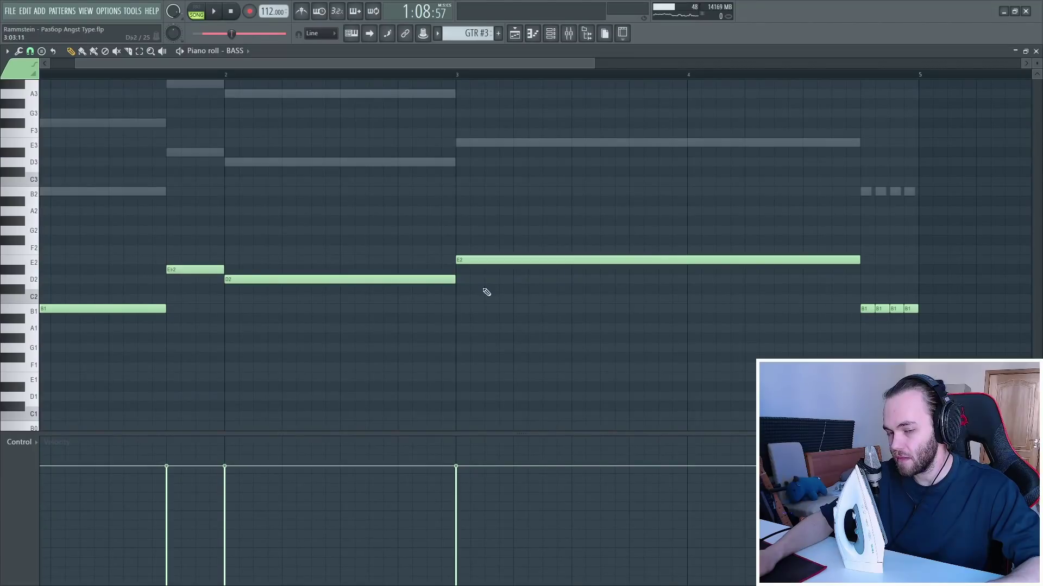
# Switch to the GTR notes of the pattern, audition D3, and open the GTR #2 notes
pyautogui.scroll(2, 487, 293)
pyautogui.rightClick(133, 250)
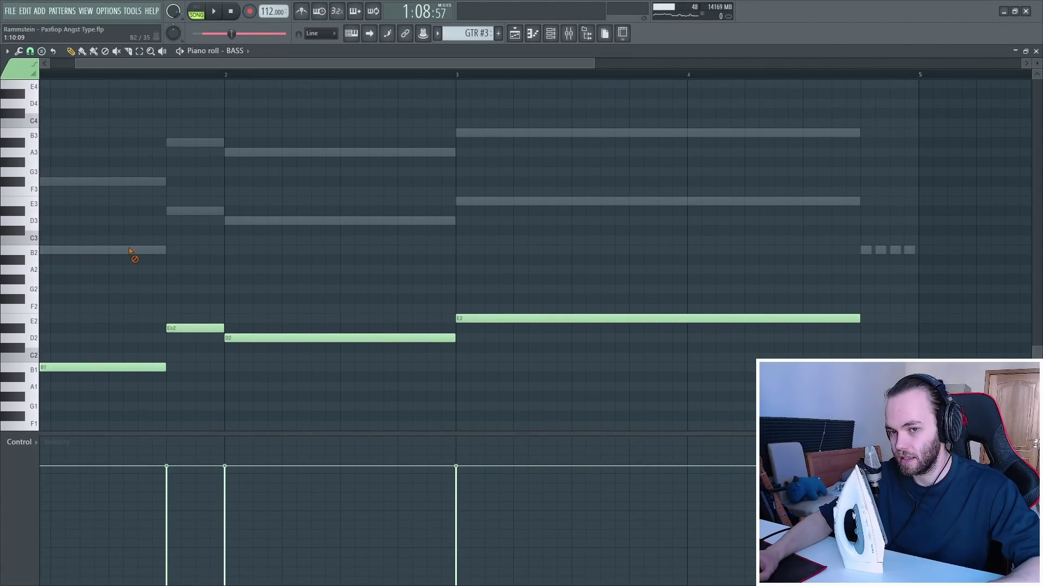
pyautogui.rightClick(133, 249)
pyautogui.scroll(1, 144, 283)
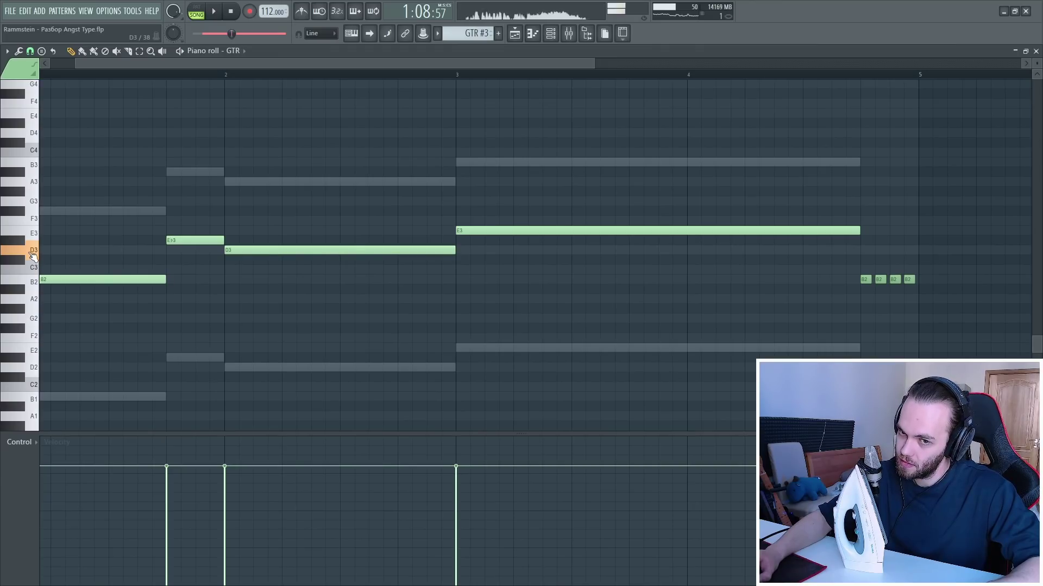
pyautogui.rightClick(74, 212)
pyautogui.scroll(3, 70, 228)
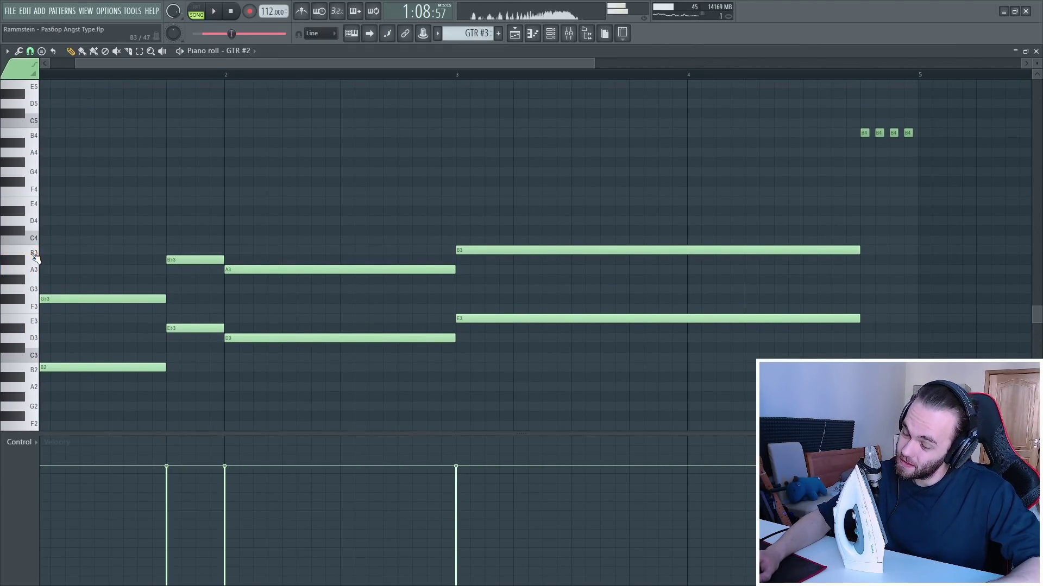
# Examine the stacked two-note chords in the GTR #2 part and show the mixer over the arrangement
pyautogui.scroll(-4, 36, 258)
pyautogui.scroll(2, 138, 274)
pyautogui.moveTo(72, 286); pyautogui.dragTo(163, 337)
pyautogui.scroll(-2, 95, 169)
pyautogui.click(568, 33)
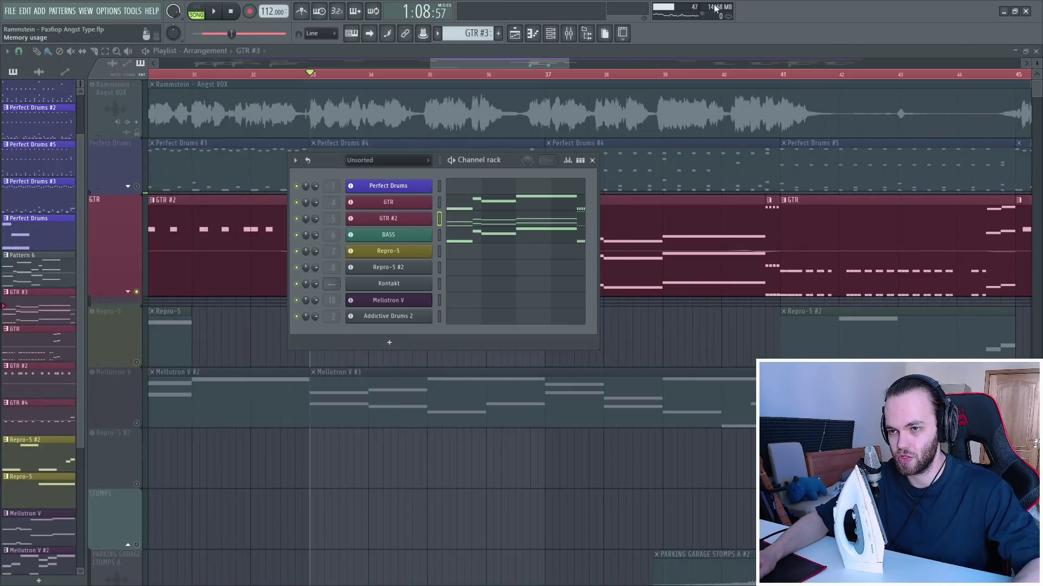
# Play the soloed GTR section from bar 33, view its GTR and GTR #2 notes, stop playback and show the mixer
pyautogui.press('space')
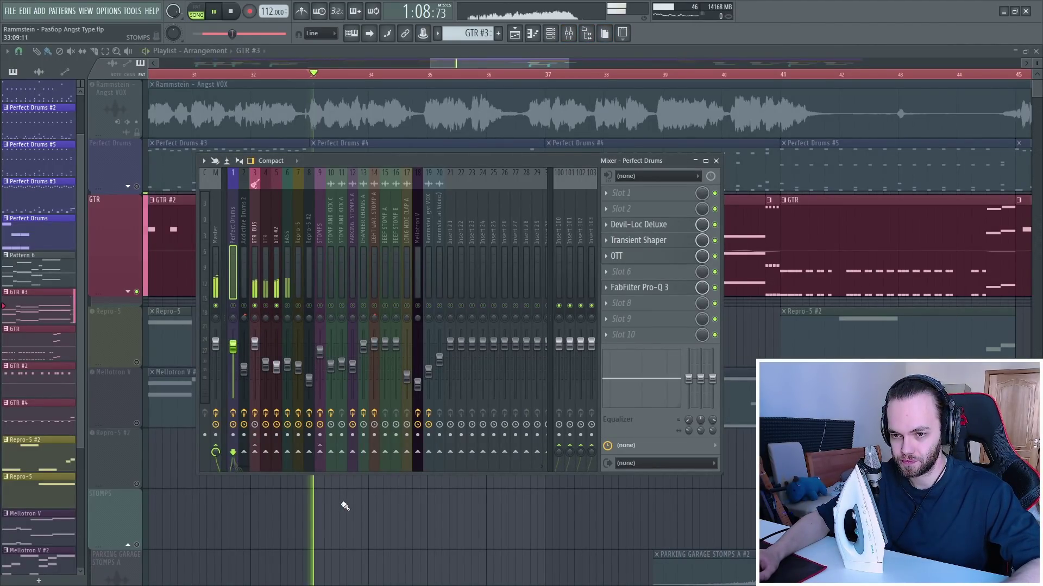
pyautogui.rightClick(344, 505)
pyautogui.doubleClick(416, 290)
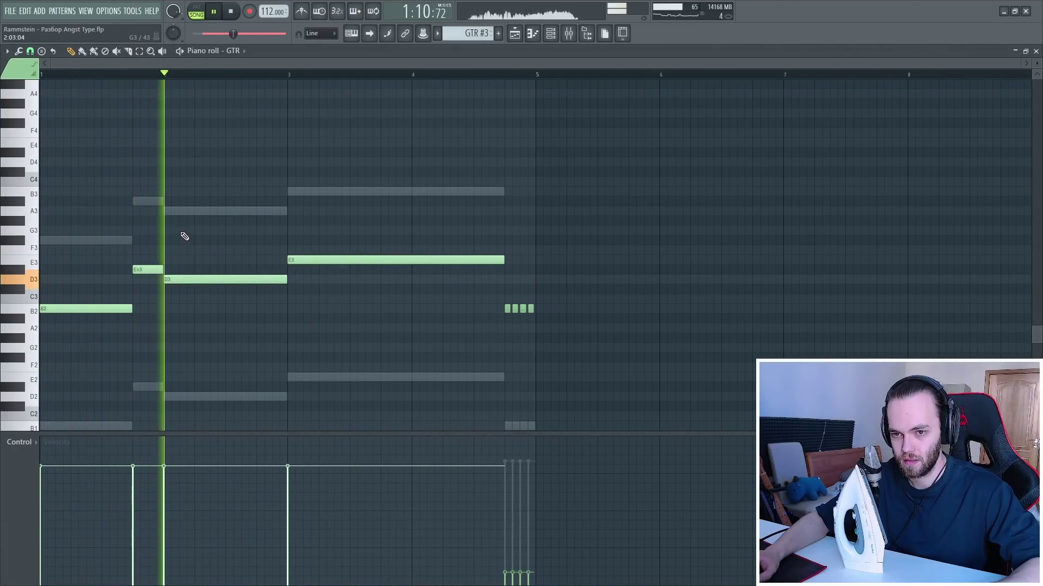
pyautogui.rightClick(220, 212)
pyautogui.rightClick(220, 212)
pyautogui.press('space')
pyautogui.press('F9')
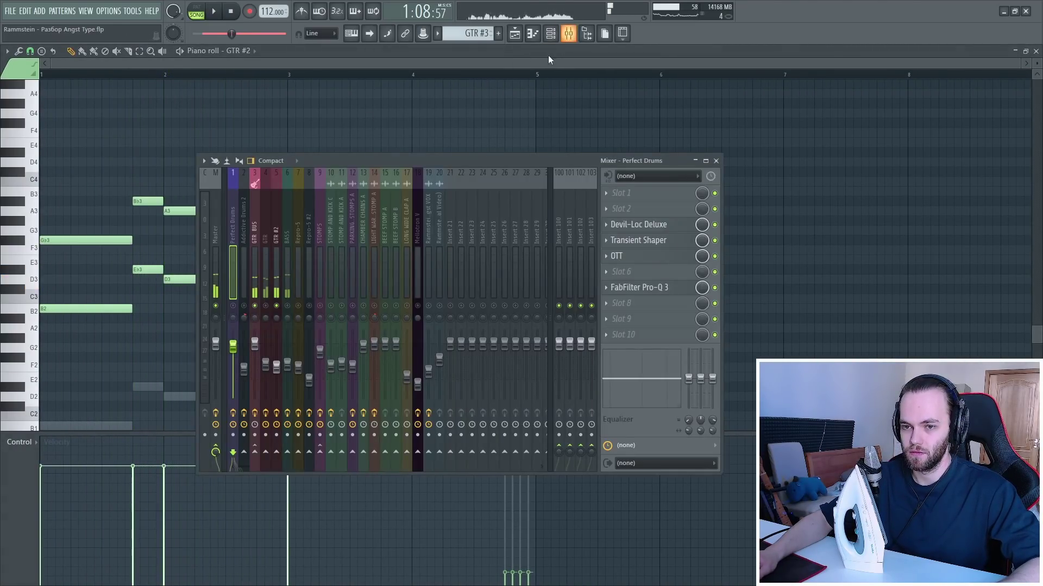
# Play the soloed GTR section while viewing the BASS notes and the GTR notes of the GTR #3 pattern, and return to the arrangement
pyautogui.press('space')
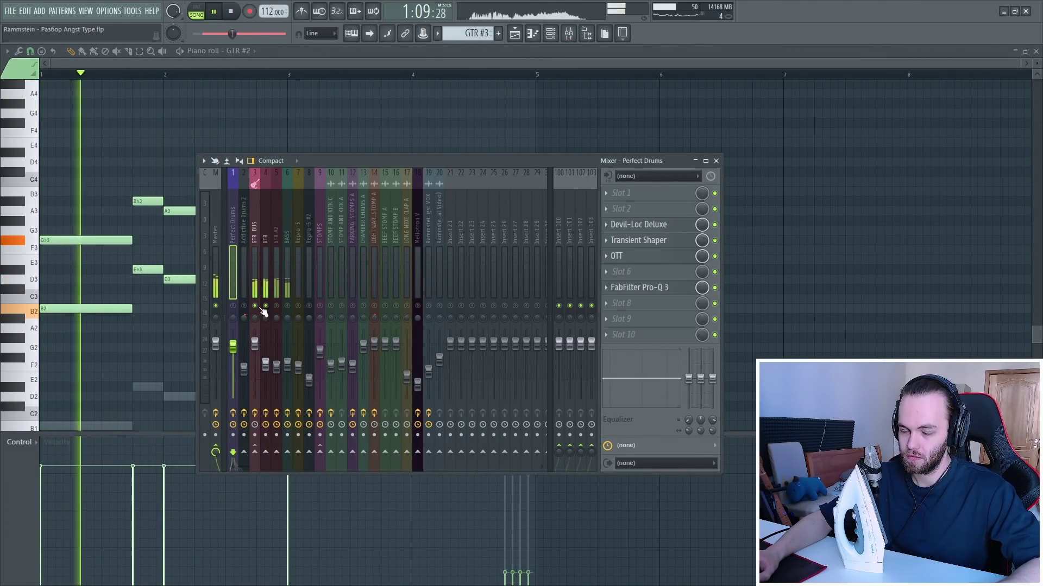
pyautogui.press('F9')
pyautogui.scroll(-1, 258, 53)
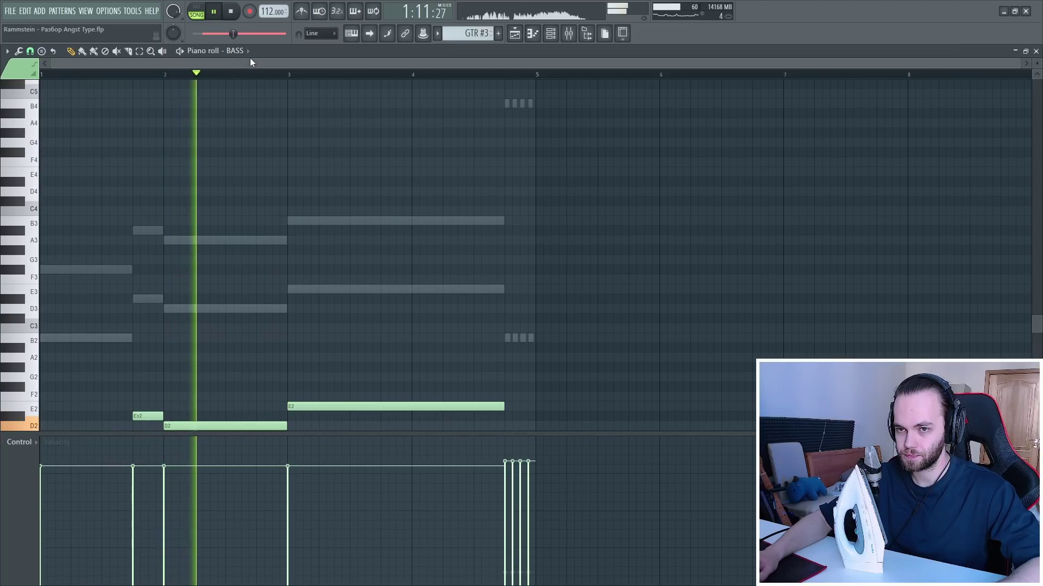
pyautogui.click(245, 51)
pyautogui.click(293, 442)
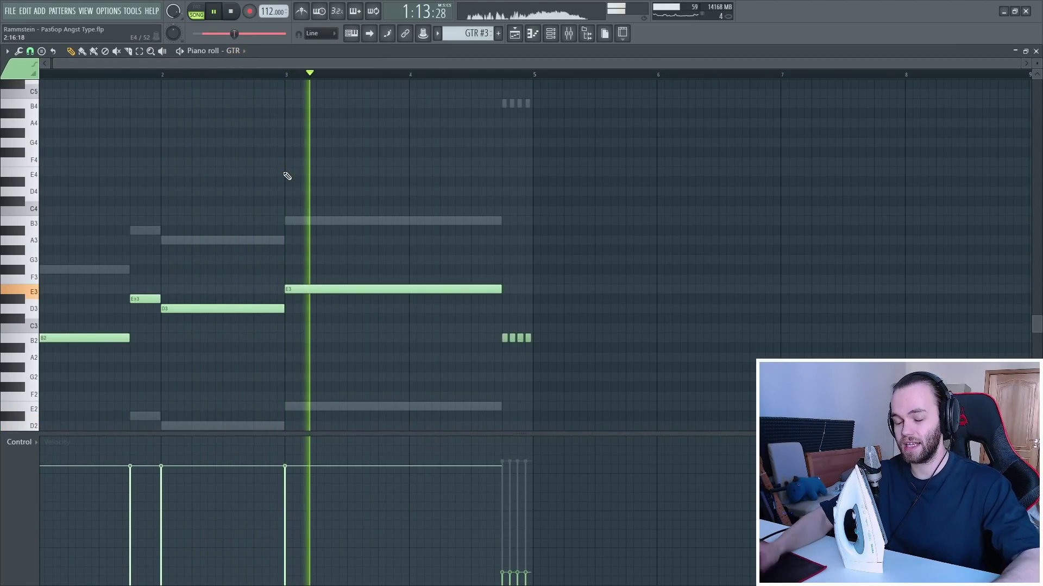
pyautogui.press('F7')
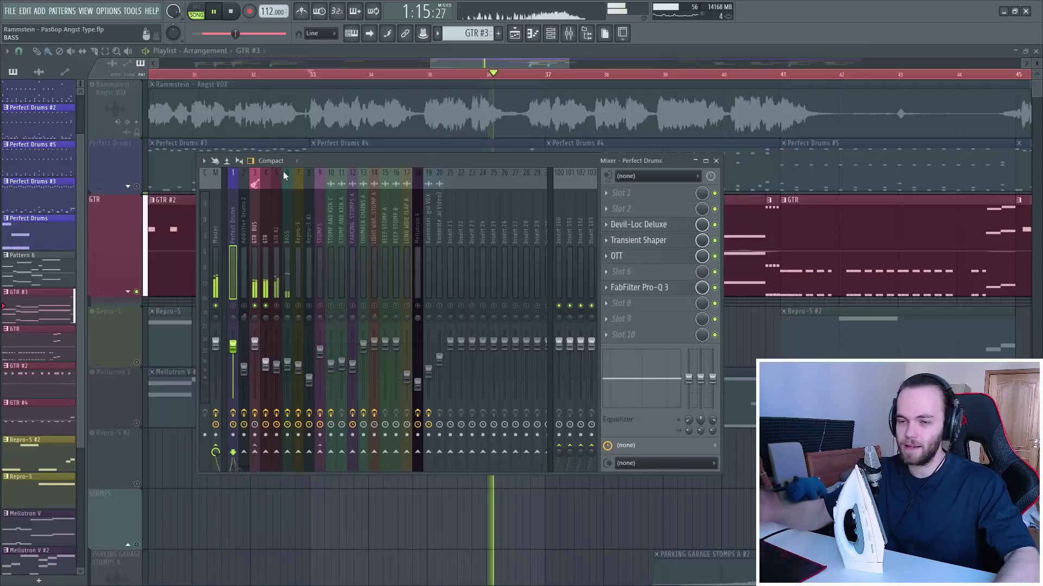
# End the GTR solo so all tracks are active, and play the arrangement from bar 33
pyautogui.press('space')
pyautogui.press('F9')
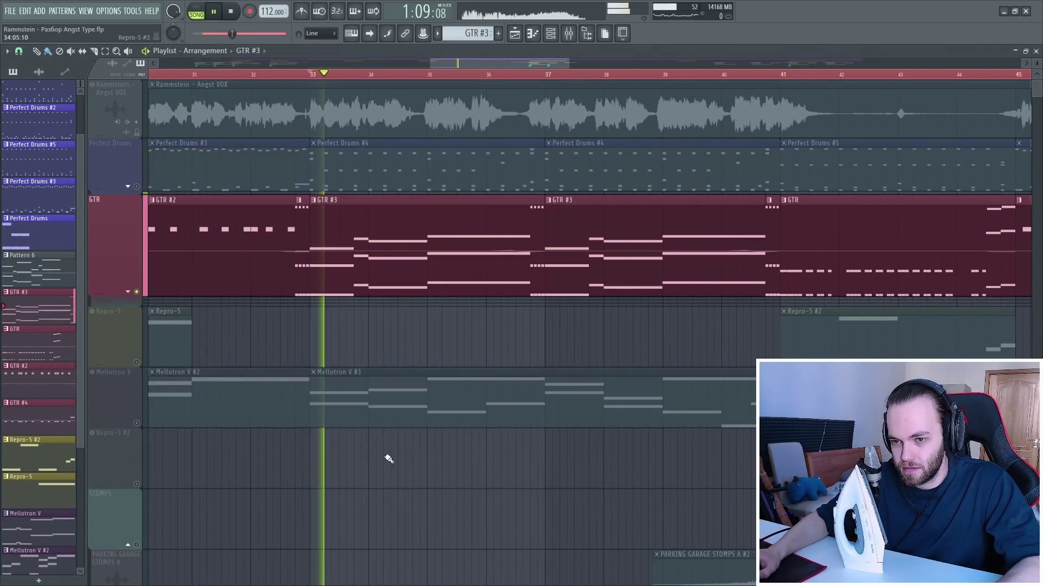
pyautogui.press('space')
pyautogui.rightClick(137, 186)
pyautogui.rightClick(137, 187)
pyautogui.press('space')
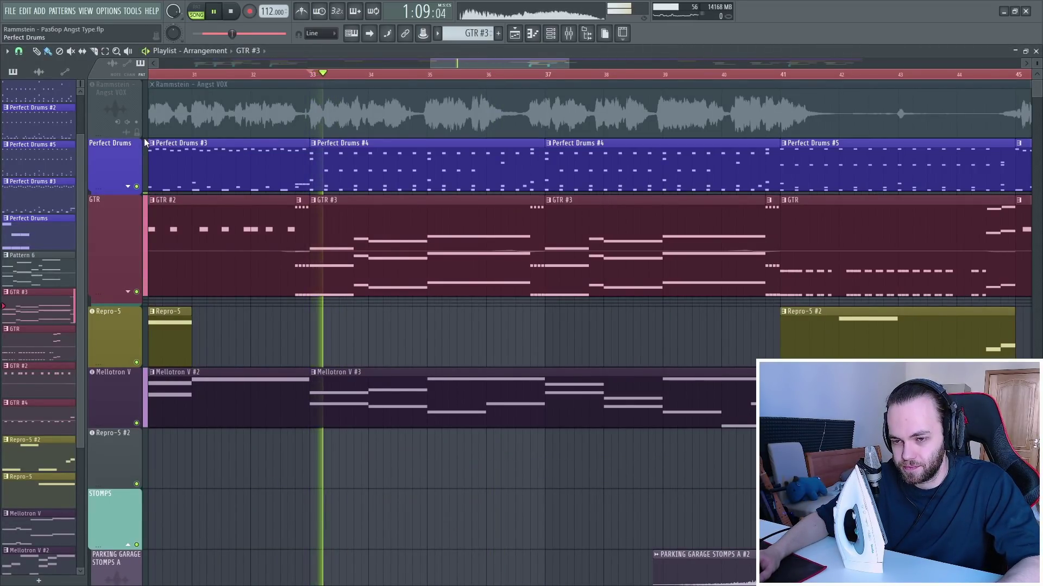
# Check the mixer levels during playback and replay the section from bar 33 with the mixer open
pyautogui.click(577, 35)
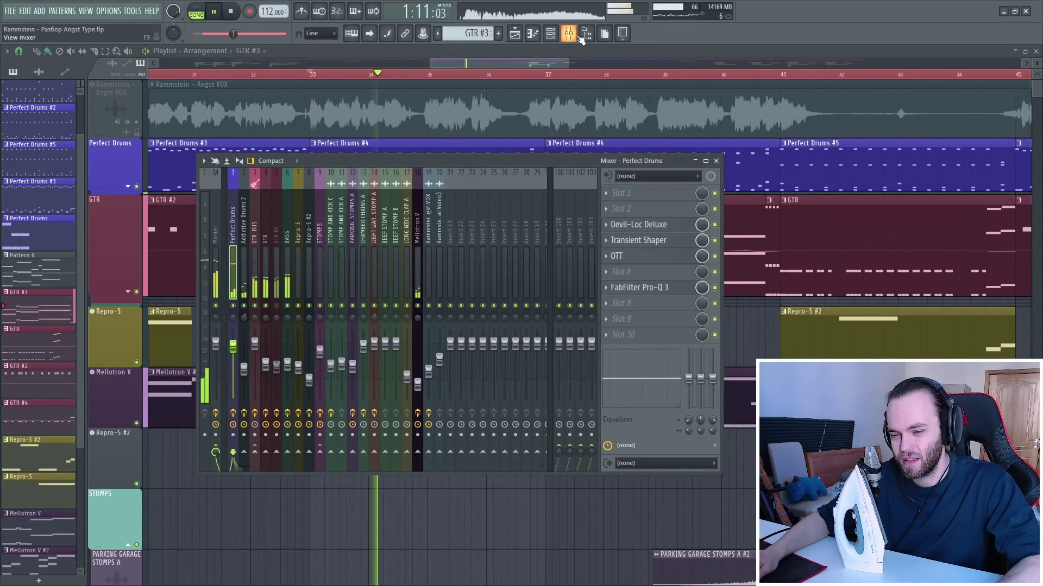
pyautogui.click(578, 36)
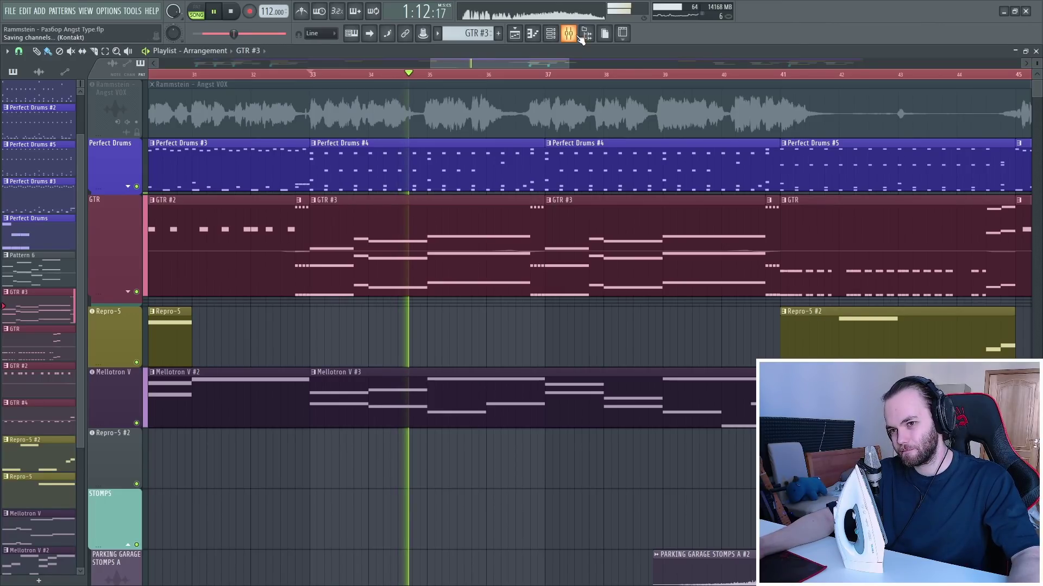
pyautogui.press('F9')
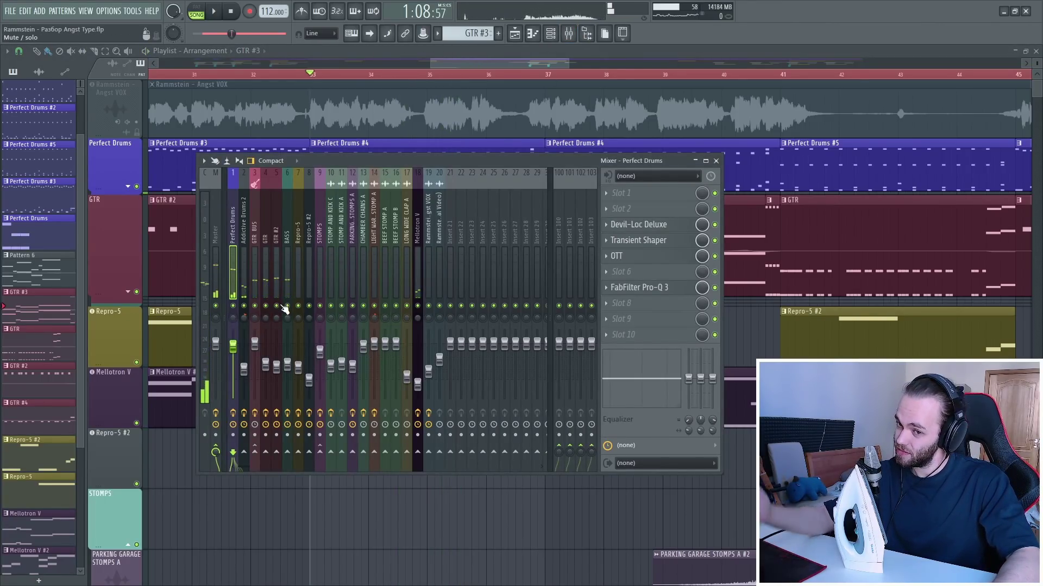
pyautogui.press('space')
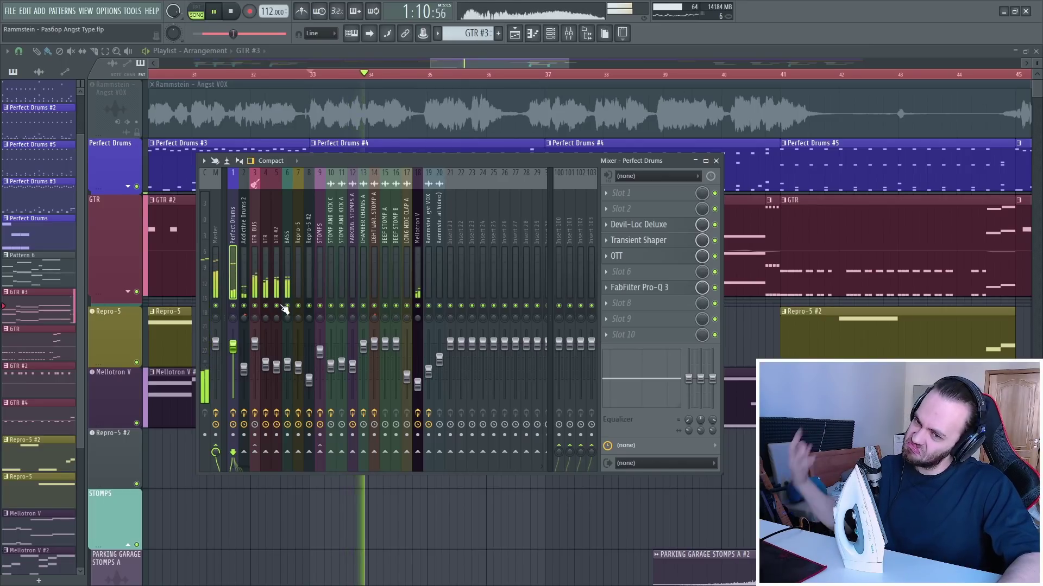
pyautogui.press('F9')
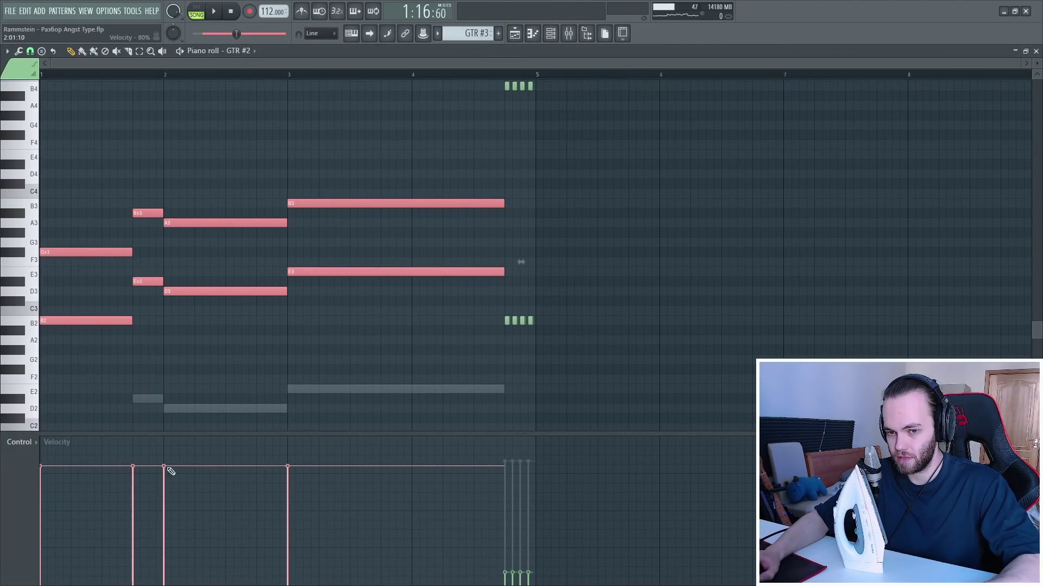
# Close the GTR #2 notes and the channel rack, solo the Perfect Drums track, and play it from bar 33
pyautogui.press('Escape')
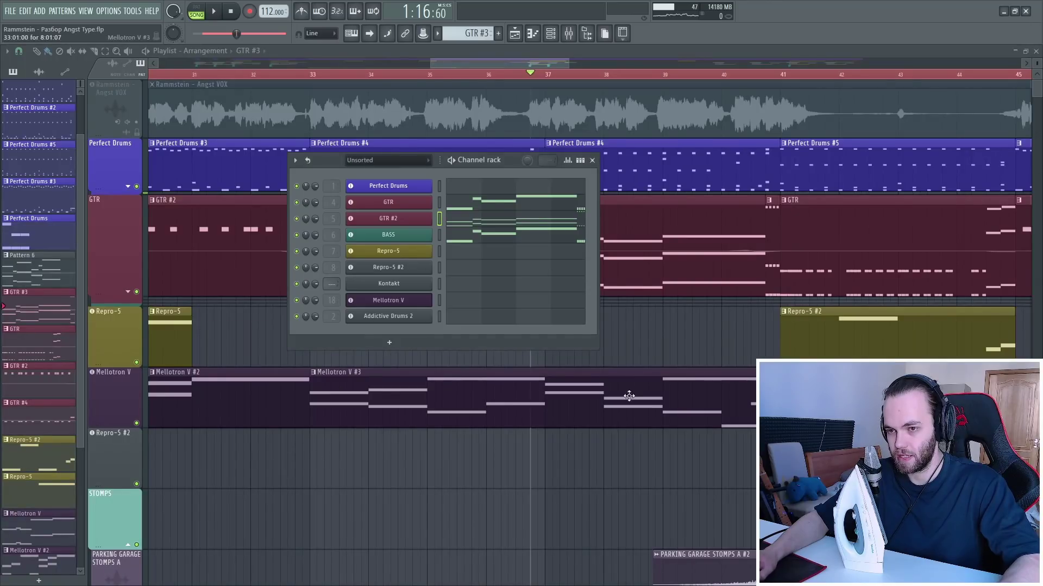
pyautogui.press('Escape')
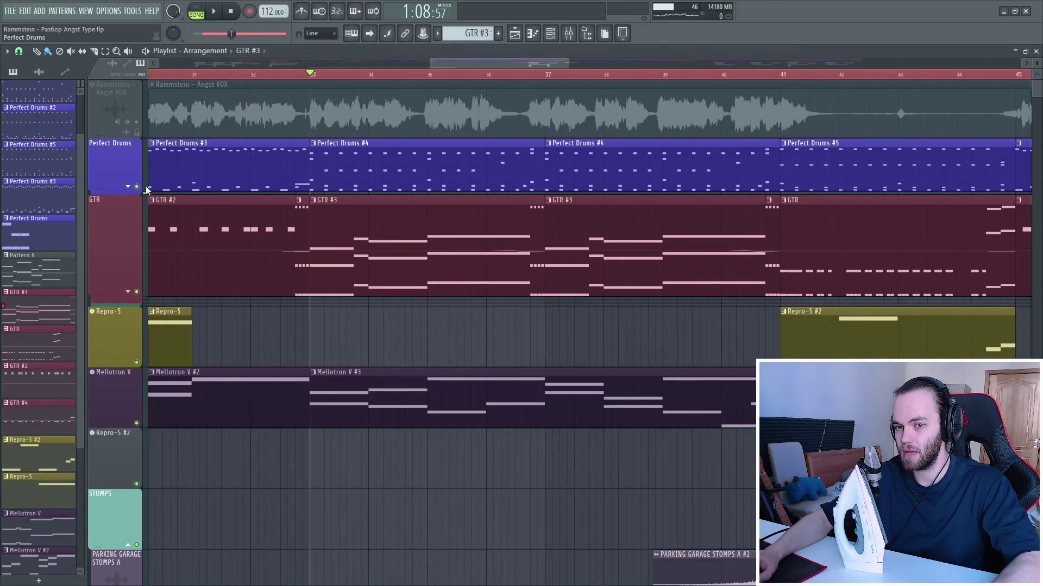
pyautogui.keyDown('ctrl'); pyautogui.click(137, 186); pyautogui.keyUp('ctrl')
pyautogui.scroll(-5, 506, 210)
pyautogui.press('space')
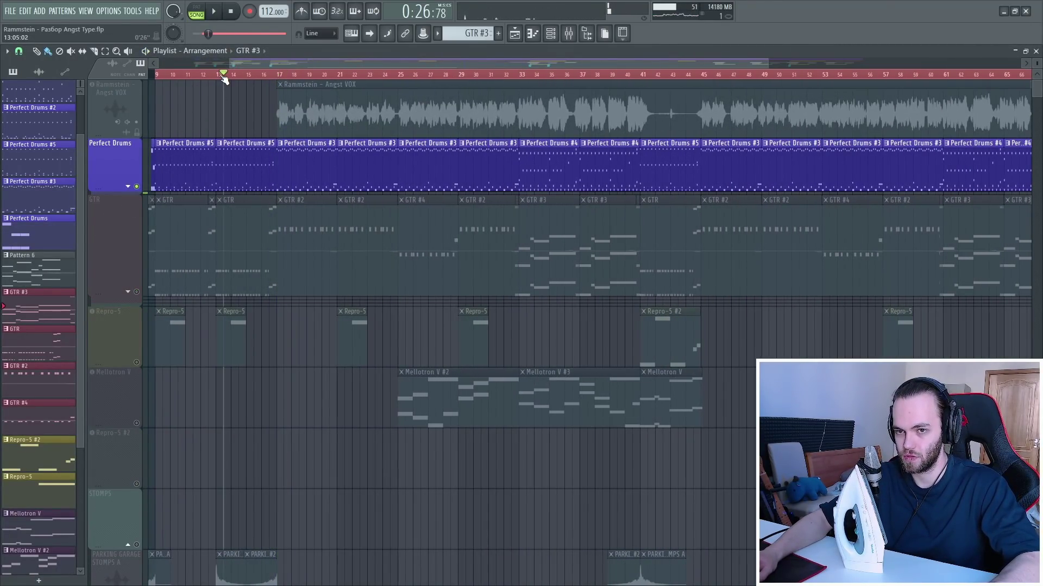
pyautogui.click(521, 76)
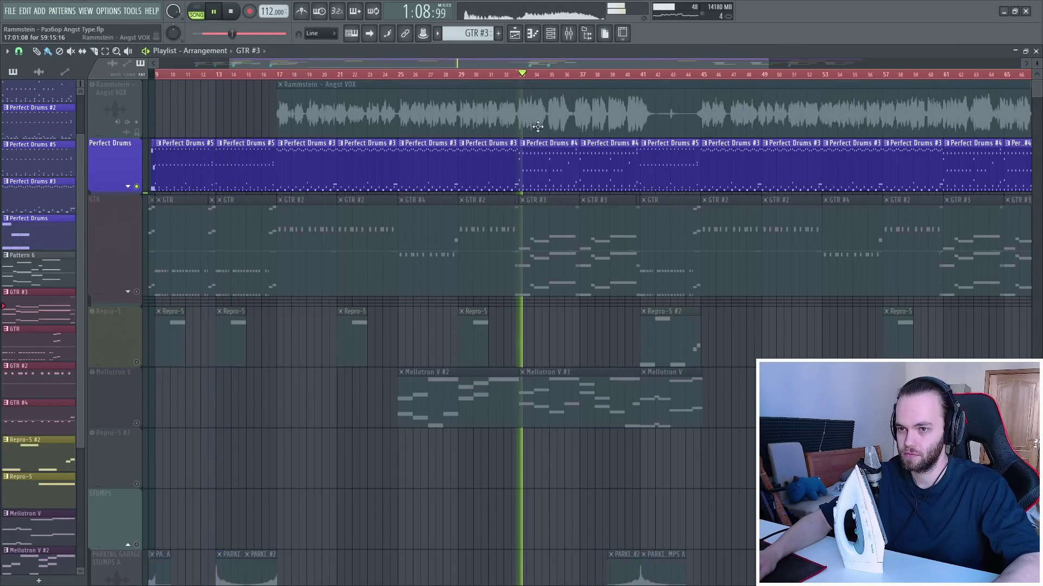
# Open the Perfect Drums #4 pattern, examine its drum notes, and return to the arrangement
pyautogui.doubleClick(563, 171)
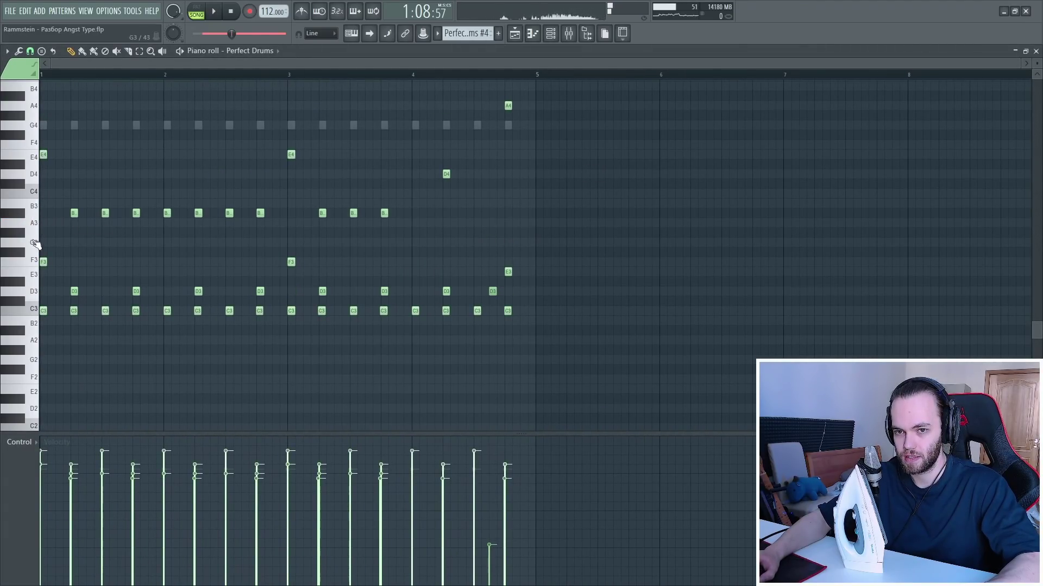
pyautogui.scroll(3, 37, 245)
pyautogui.moveTo(73, 320); pyautogui.dragTo(394, 335)
pyautogui.press('Escape')
pyautogui.press('Escape')
# Solo the Mellotron V track and play it from bar 25
pyautogui.scroll(1, 537, 454)
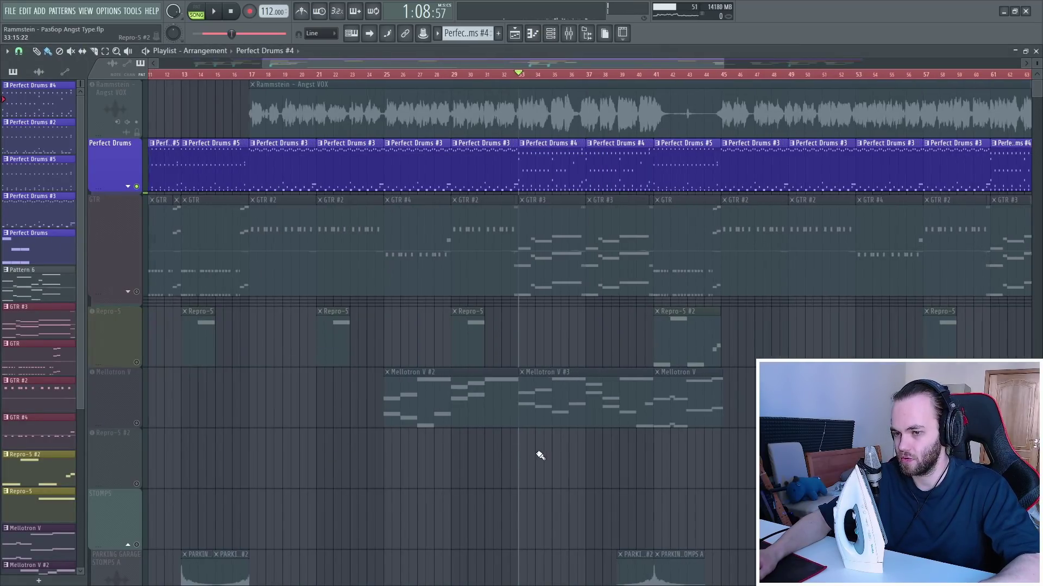
pyautogui.scroll(3, 540, 455)
pyautogui.scroll(-3, 549, 363)
pyautogui.scroll(3, 482, 377)
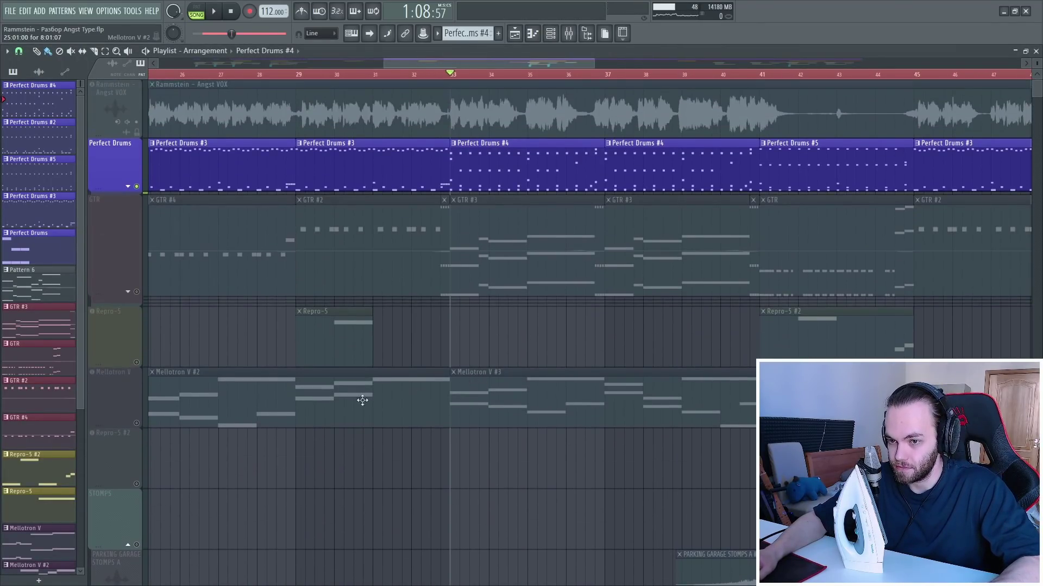
pyautogui.rightClick(136, 423)
pyautogui.press('space')
pyautogui.scroll(-3, 440, 326)
pyautogui.press('space')
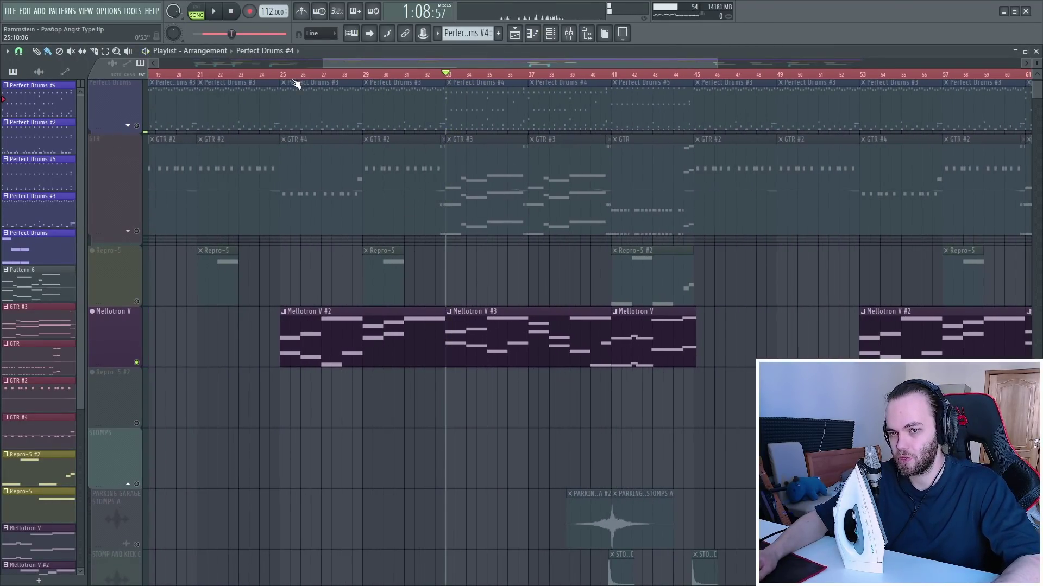
pyautogui.scroll(1, 371, 282)
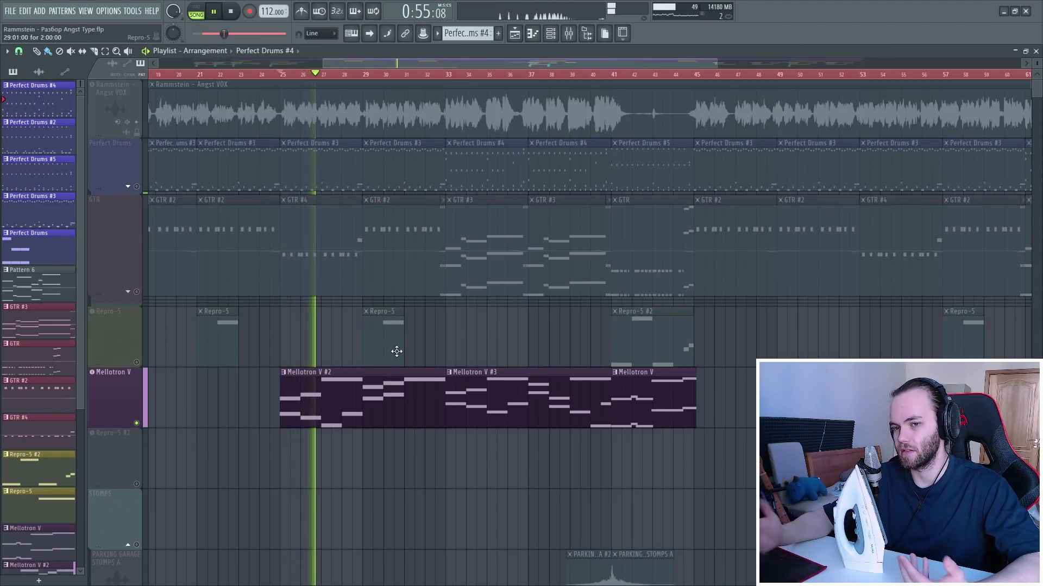
# Unmute the GTR and Perfect Drums tracks alongside Mellotron V, play from bar 33, and mute GTR for comparison
pyautogui.click(139, 251)
pyautogui.click(138, 165)
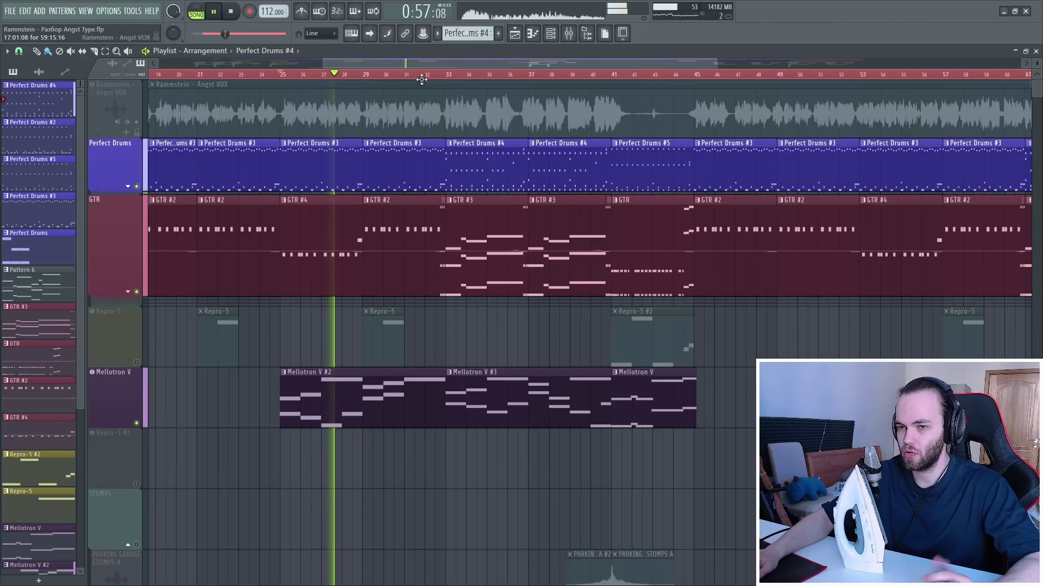
pyautogui.press('space')
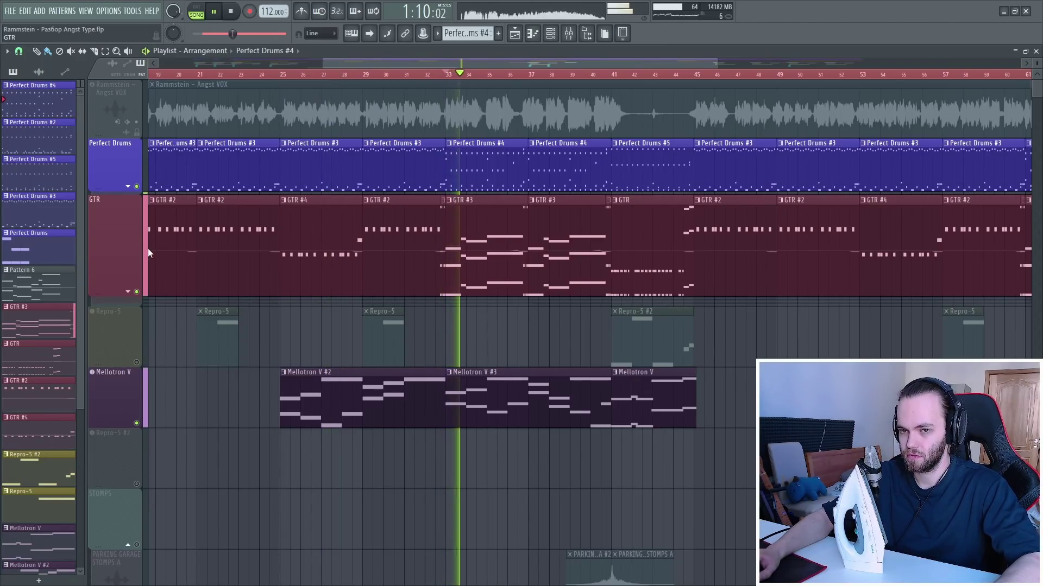
pyautogui.click(142, 292)
pyautogui.scroll(-5, 502, 461)
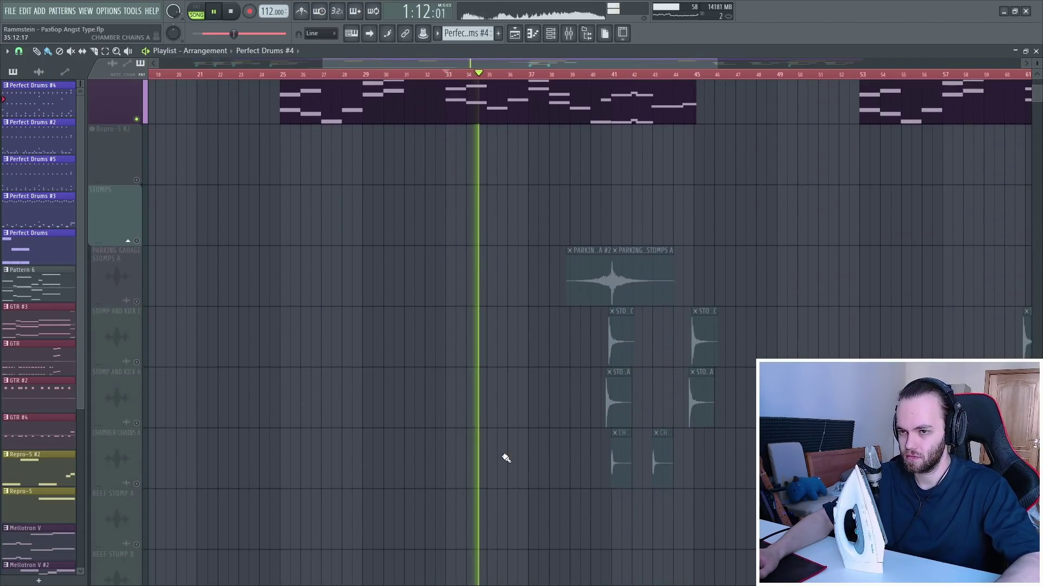
pyautogui.scroll(5, 502, 461)
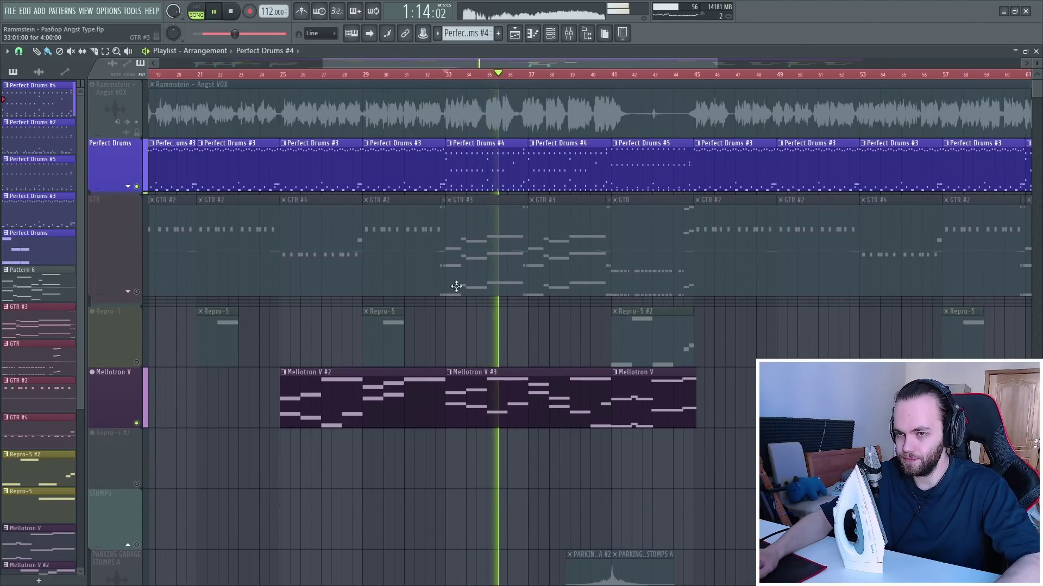
# Reactivate all tracks, including the vocal, and play the full mix from bar 33
pyautogui.rightClick(136, 187)
pyautogui.click(147, 142)
pyautogui.press('space')
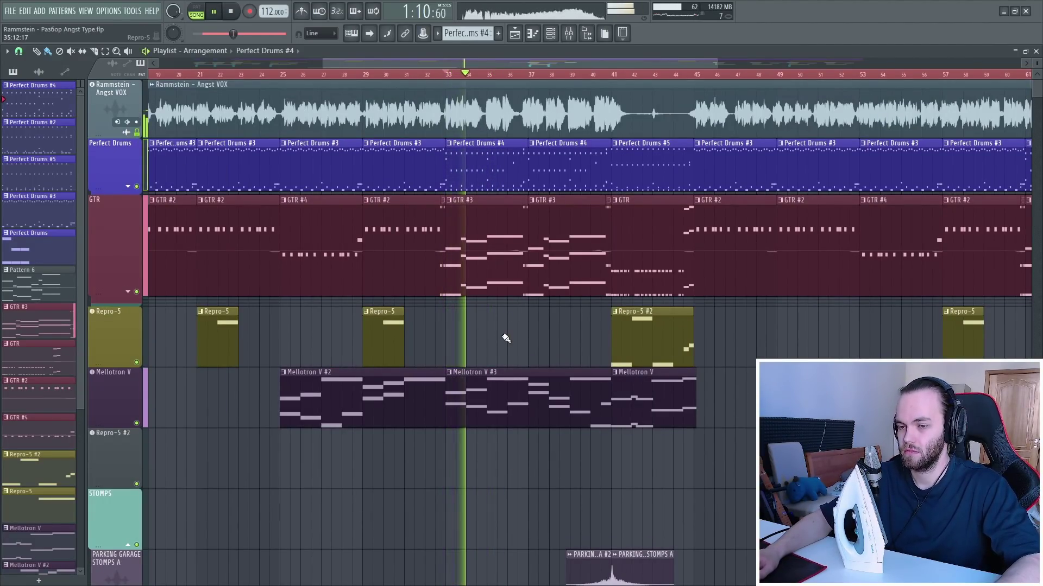
# Fit the stomp and HOUR tracks into view, highlight their clips around bars 39 to 46, and clear the selection
pyautogui.scroll(-12, 516, 453)
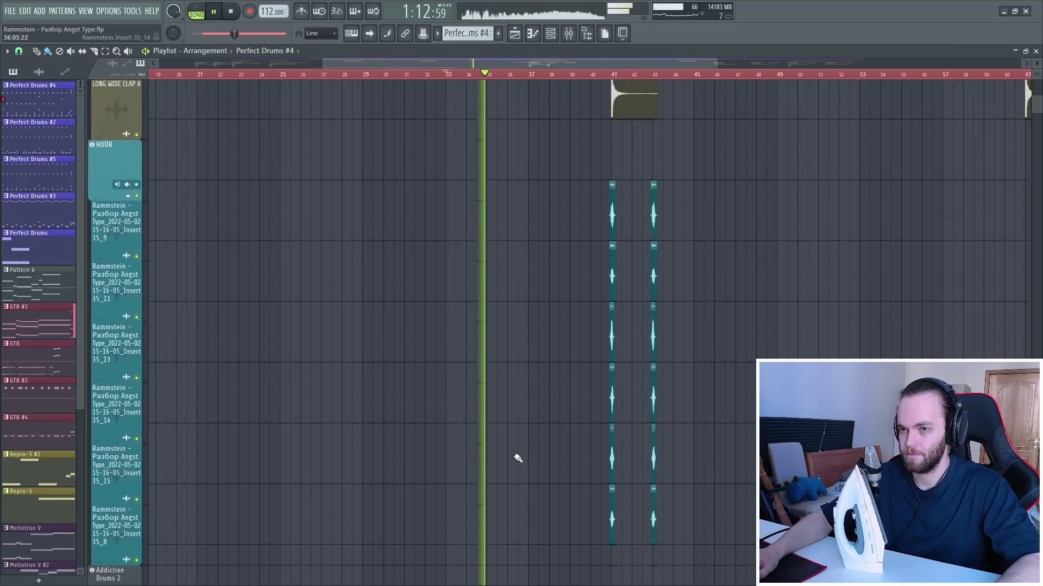
pyautogui.scroll(10, 536, 458)
pyautogui.scroll(-4, 527, 443)
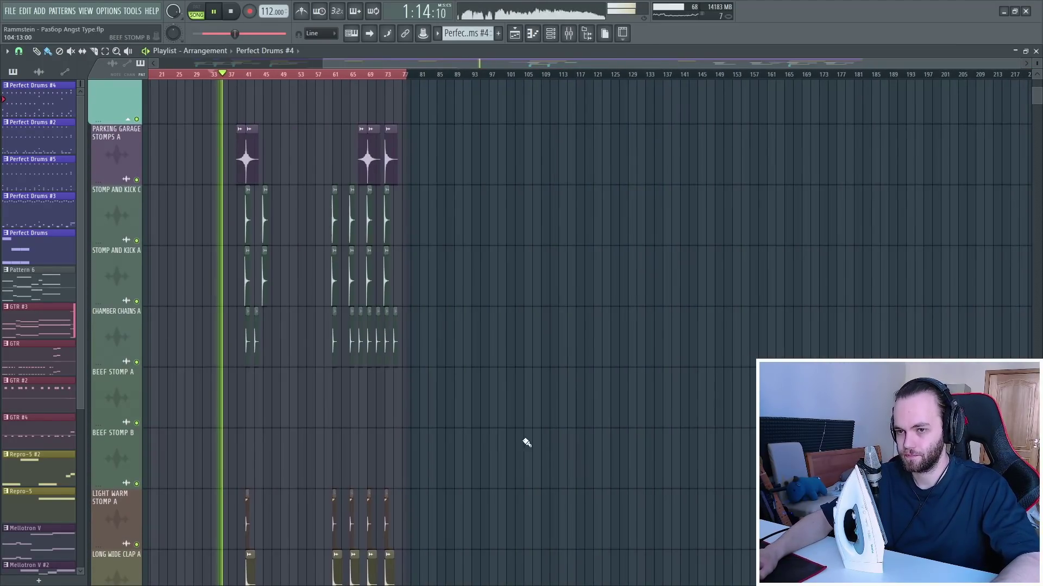
pyautogui.keyDown('ctrl'); pyautogui.rightClick(491, 422); pyautogui.keyUp('ctrl')
pyautogui.hotkey('shift', '2')
pyautogui.hotkey('shift', '3')
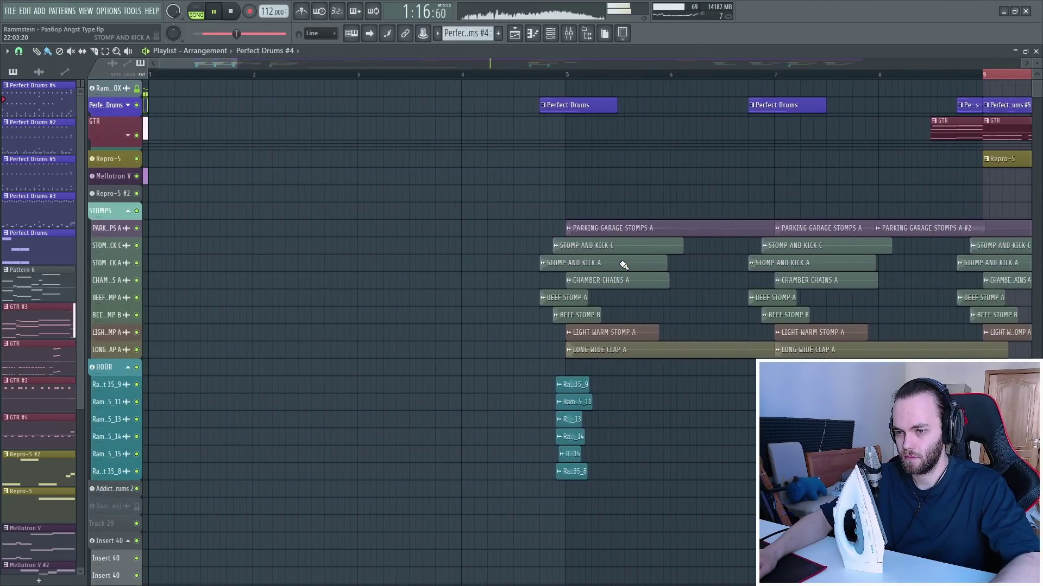
pyautogui.hotkey('shift', '1')
pyautogui.scroll(3, 637, 230)
pyautogui.scroll(2, 637, 229)
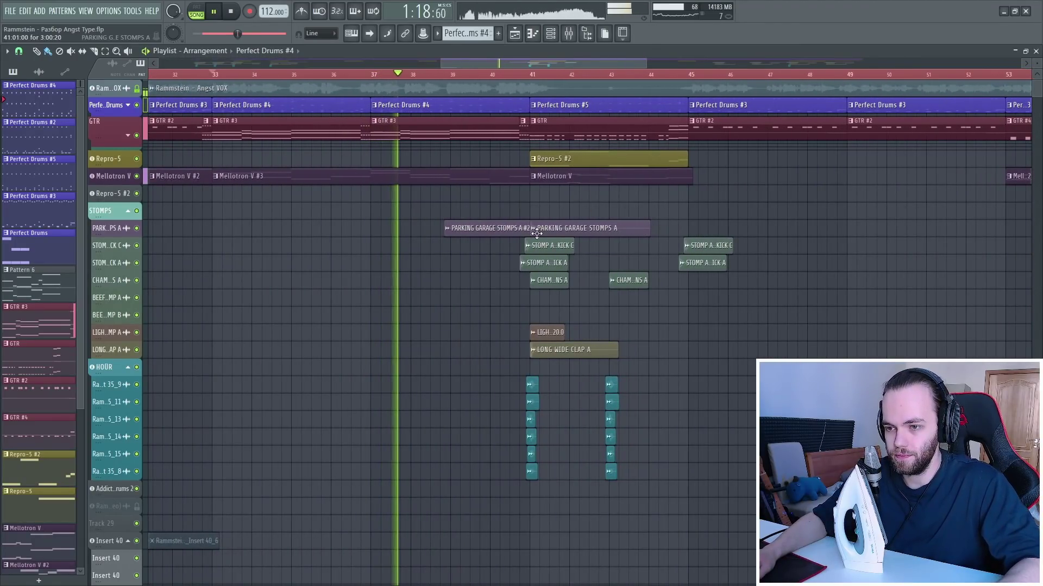
pyautogui.scroll(1, 536, 232)
pyautogui.scroll(1, 502, 302)
pyautogui.scroll(1, 478, 318)
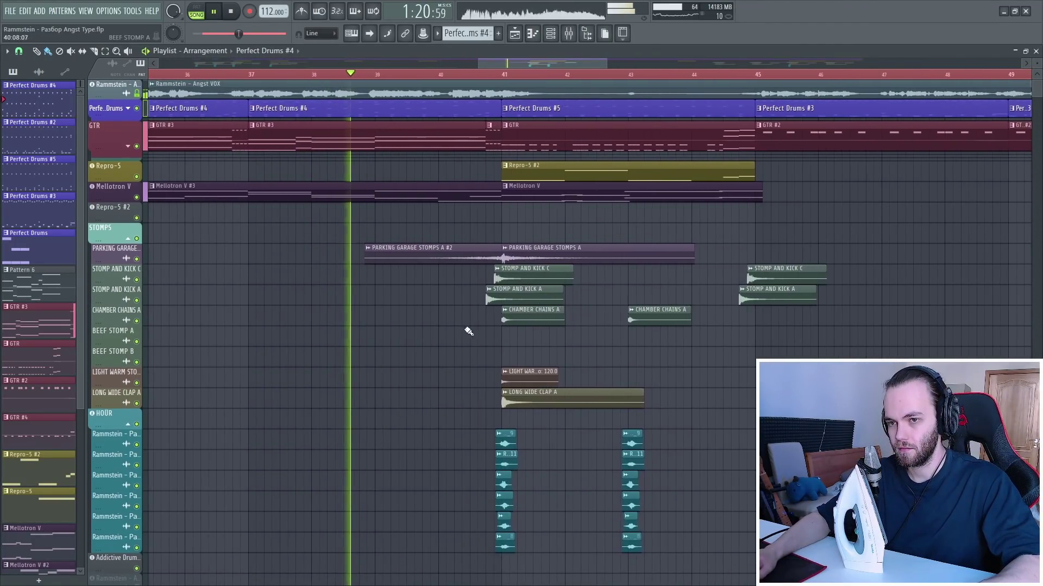
pyautogui.moveTo(468, 223); pyautogui.dragTo(829, 554)
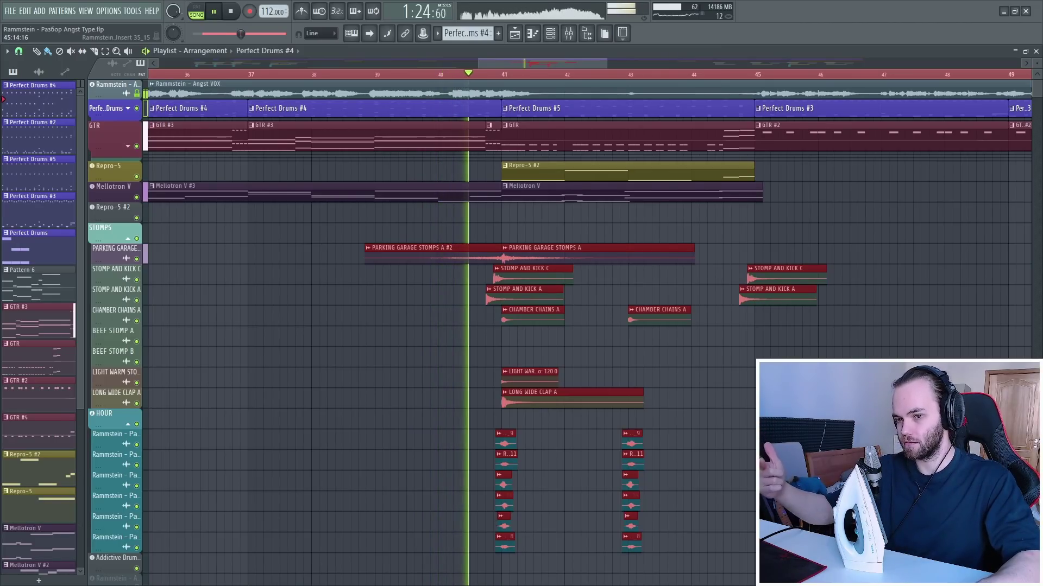
pyautogui.keyDown('ctrl'); pyautogui.click(640, 270); pyautogui.keyUp('ctrl')
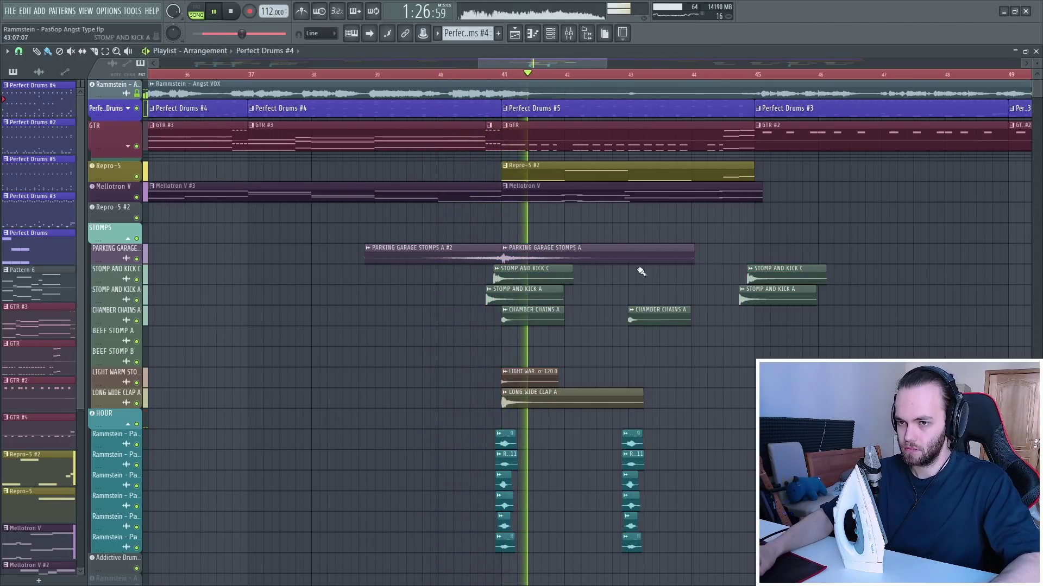
# Mute the vocal track, play the transition from the end of bar 40, and solo the Repro-5 track
pyautogui.click(142, 94)
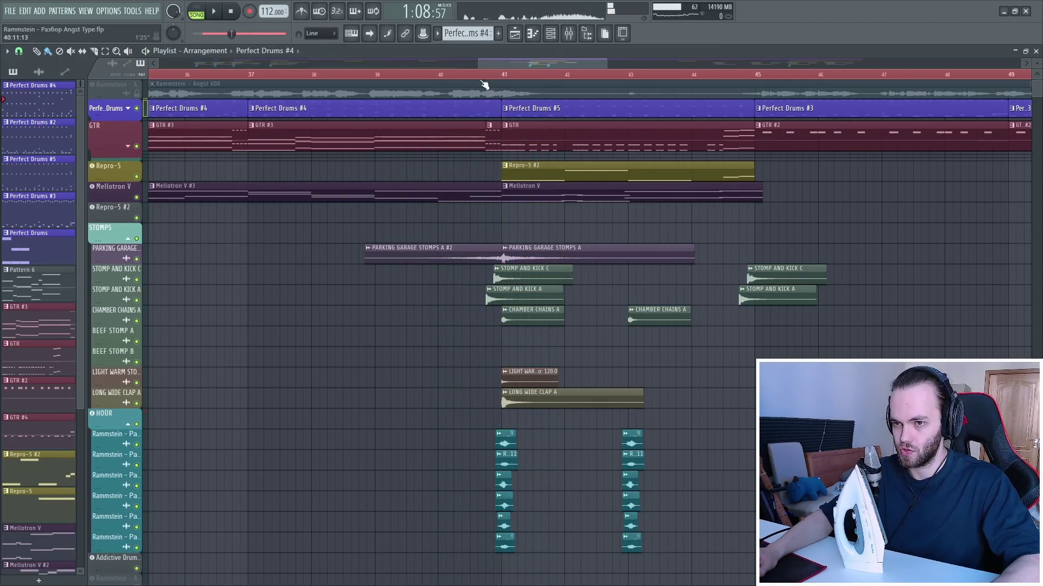
pyautogui.press('space')
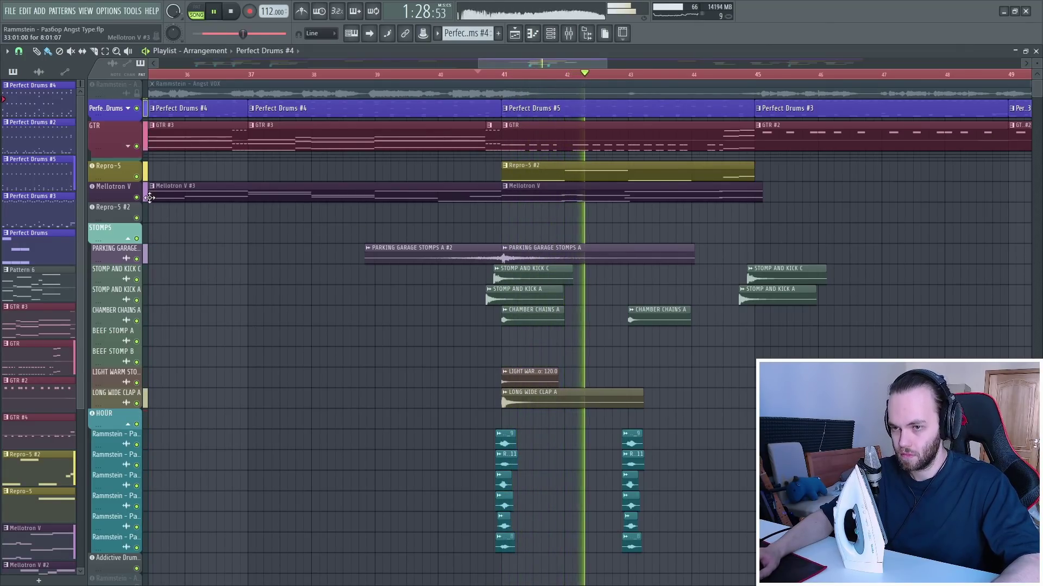
pyautogui.rightClick(140, 176)
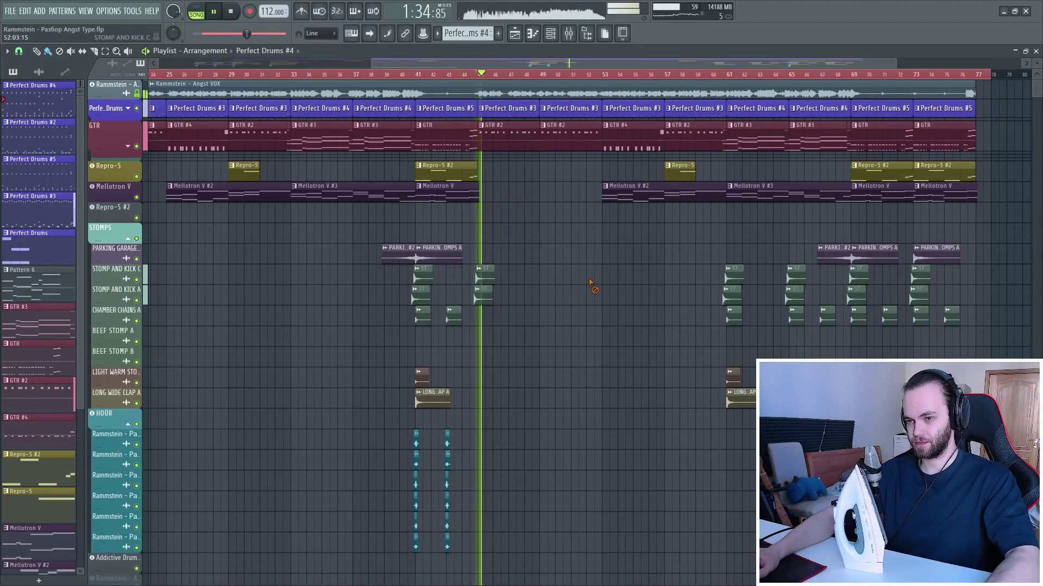
# Fit the whole arrangement into view, stop playback, and highlight clips in its second half across the track layers
pyautogui.scroll(-2, 589, 280)
pyautogui.scroll(-1, 575, 271)
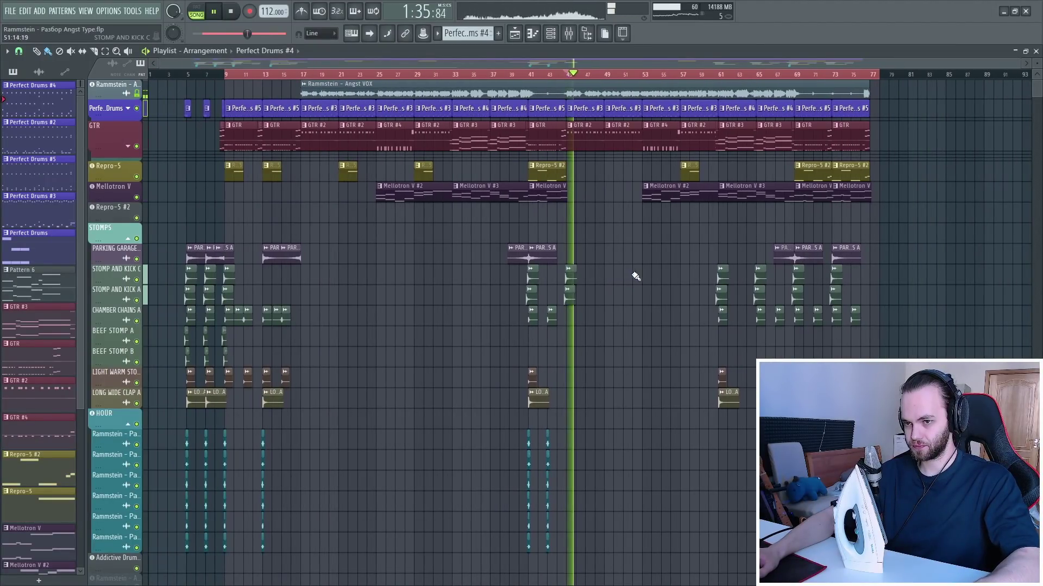
pyautogui.press('space')
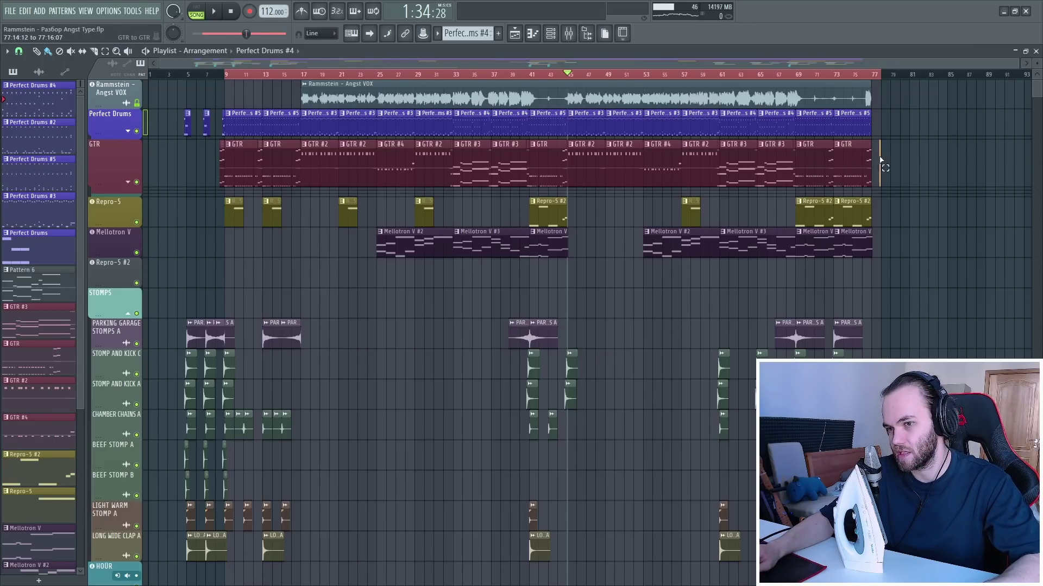
pyautogui.moveTo(880, 140); pyautogui.dragTo(604, 292)
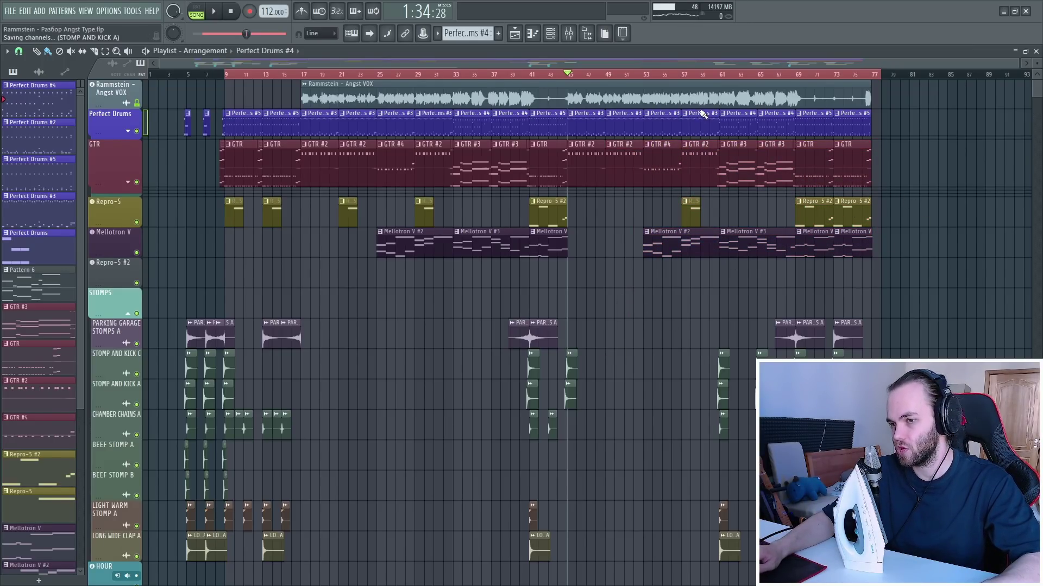
pyautogui.moveTo(700, 111); pyautogui.dragTo(907, 530)
pyautogui.keyDown('ctrl'); pyautogui.click(682, 287); pyautogui.keyUp('ctrl')
pyautogui.scroll(-2, 682, 286)
pyautogui.scroll(2, 682, 287)
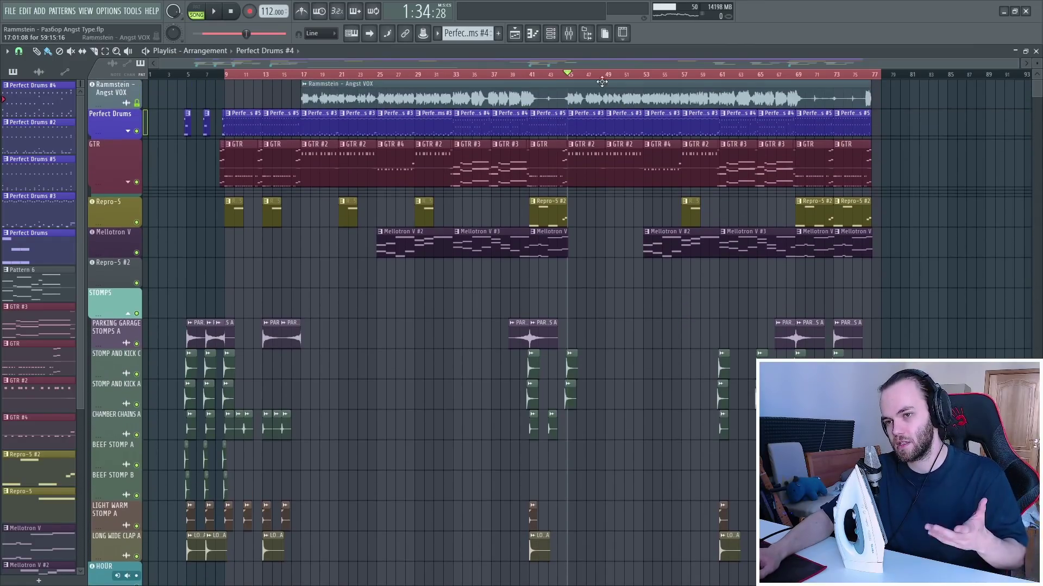
# Check the GTR insert's effect chain in the mixer, then solo the Mellotron V track and play it from bar 33
pyautogui.click(569, 34)
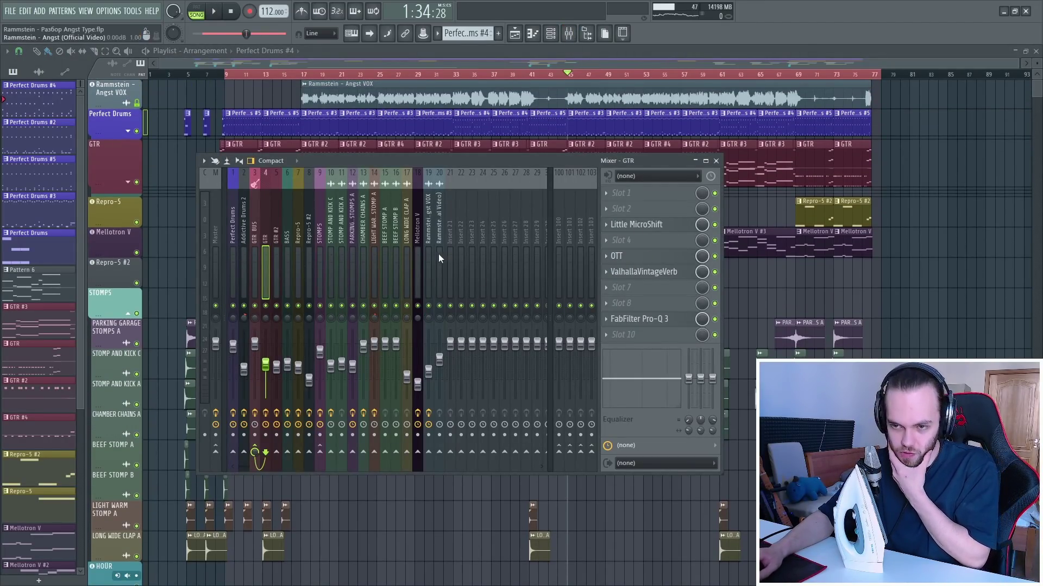
pyautogui.rightClick(907, 225)
pyautogui.click(455, 76)
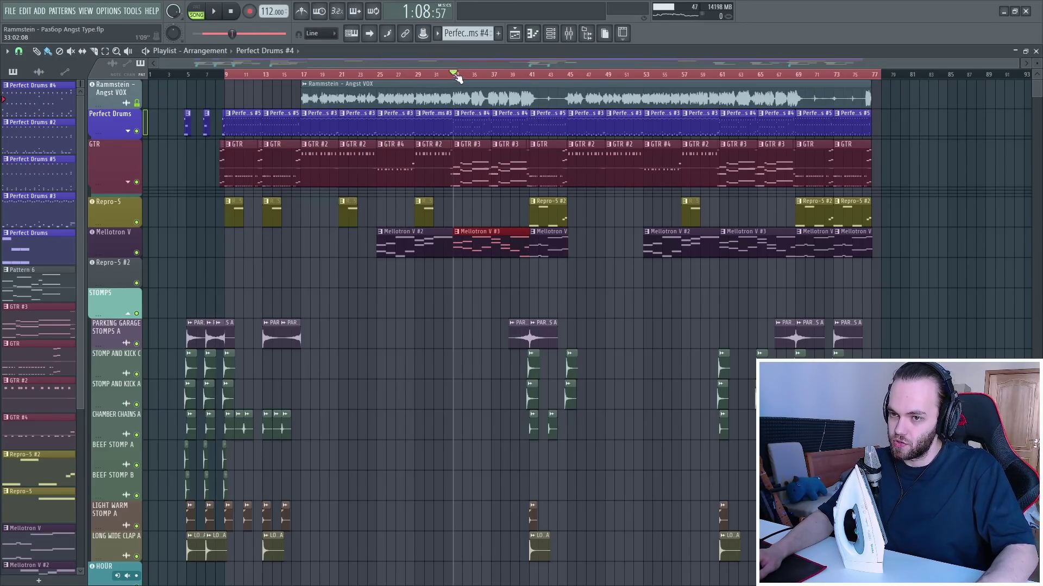
pyautogui.rightClick(136, 252)
pyautogui.press('space')
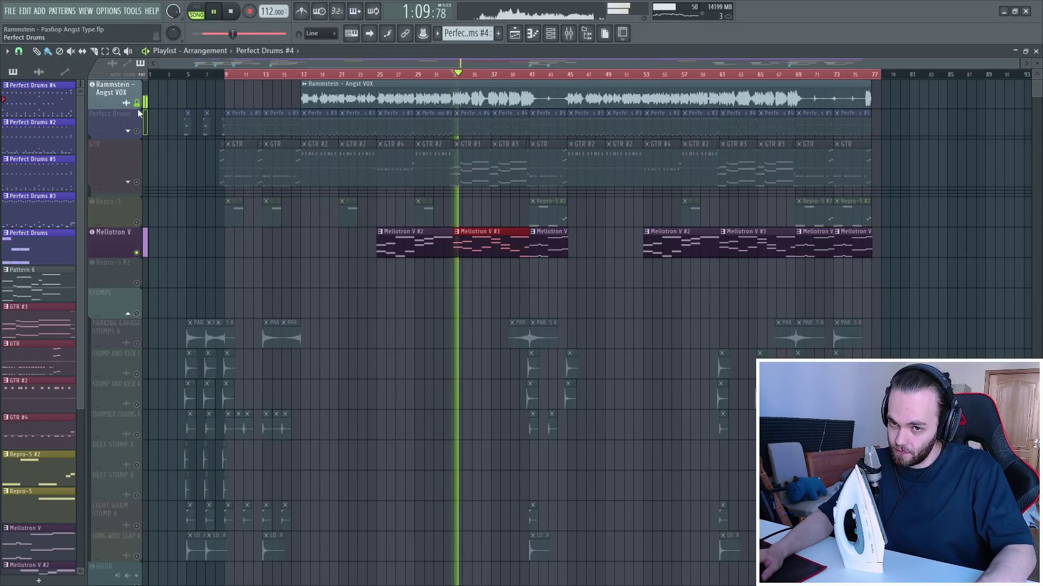
# View the Mellotron V instrument with its Aged Strings preset, close it, and briefly replay the soloed part from bar 33
pyautogui.click(514, 33)
pyautogui.press('space')
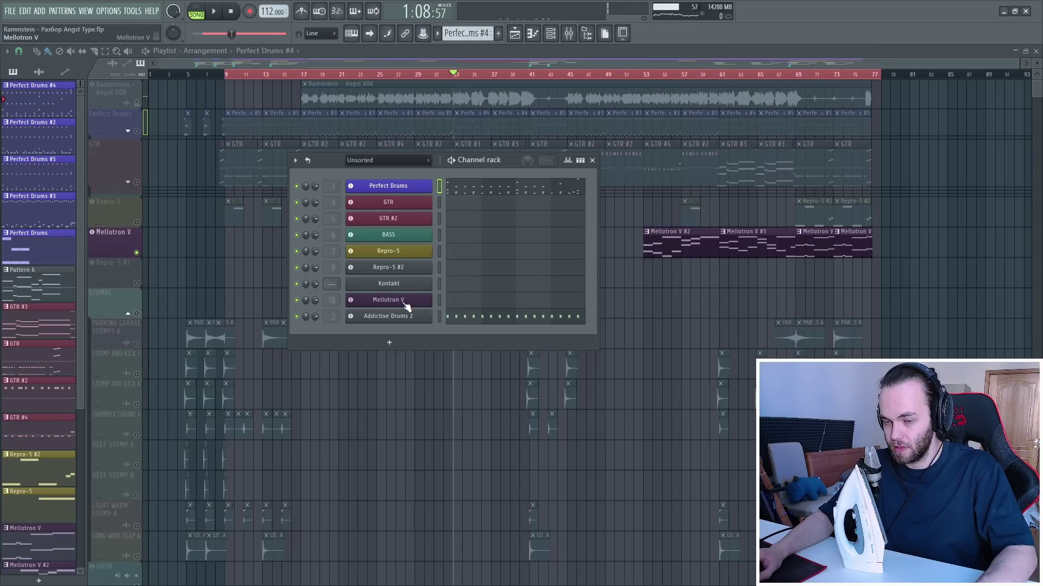
pyautogui.click(404, 302)
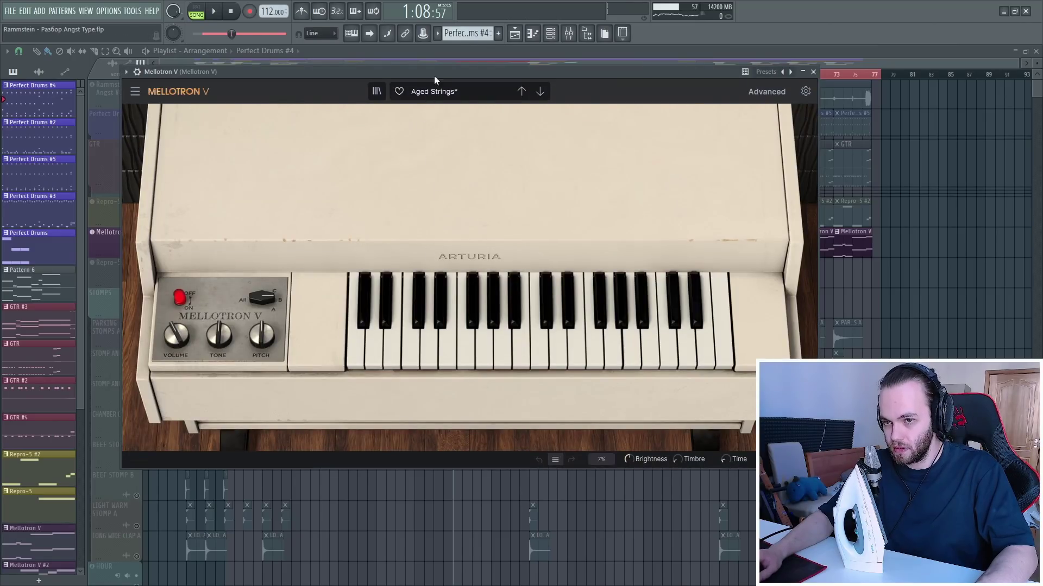
pyautogui.click(813, 73)
pyautogui.press('space')
pyautogui.press('space')
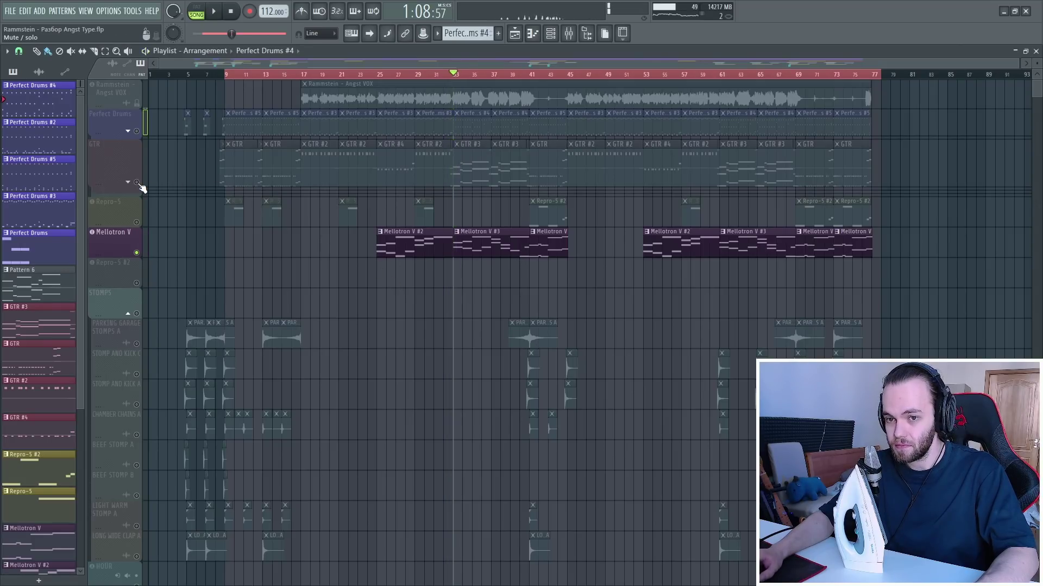
# Show the Perfect Drums insert's effect chain in the mixer, then solo the Perfect Drums track and play it from bar 33
pyautogui.click(568, 33)
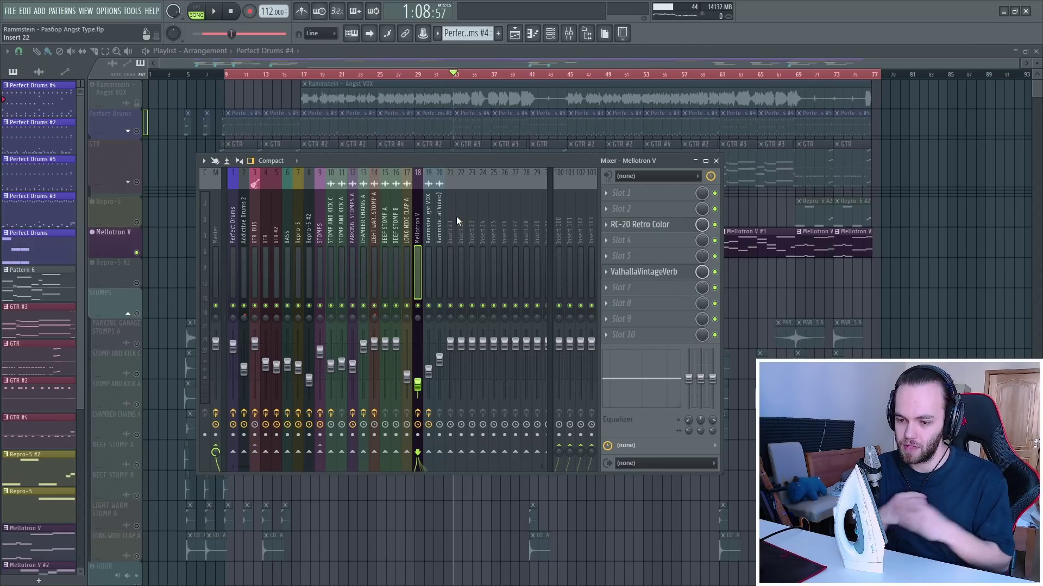
pyautogui.click(241, 252)
pyautogui.click(234, 253)
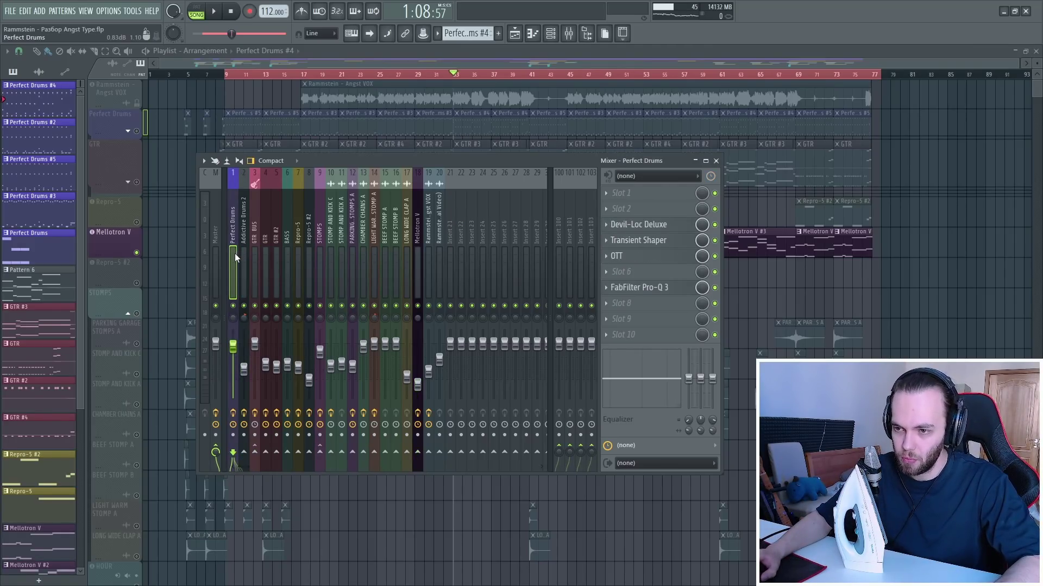
pyautogui.press('space')
pyautogui.press('Escape')
pyautogui.press('space')
pyautogui.rightClick(139, 132)
pyautogui.press('space')
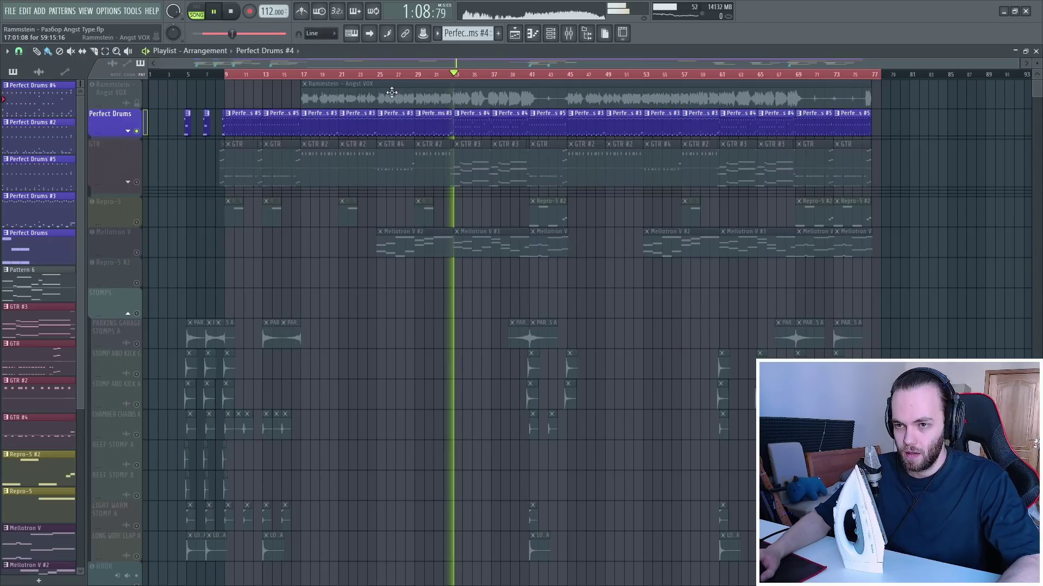
# Mute the Addictive Drums 2 insert in the mixer and replay Perfect Drums alone from bar 33
pyautogui.press('F9')
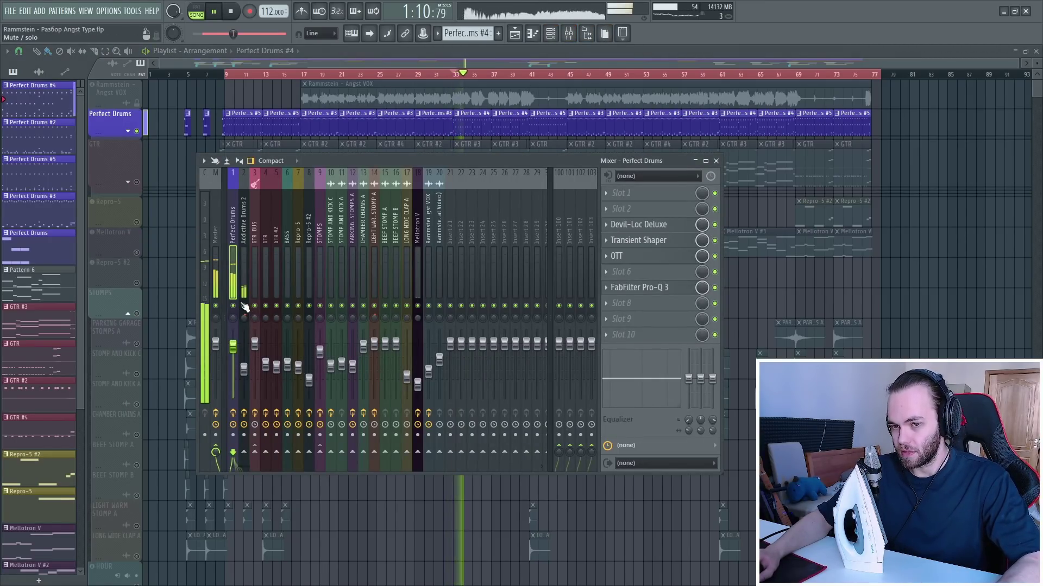
pyautogui.press('space')
pyautogui.press('space')
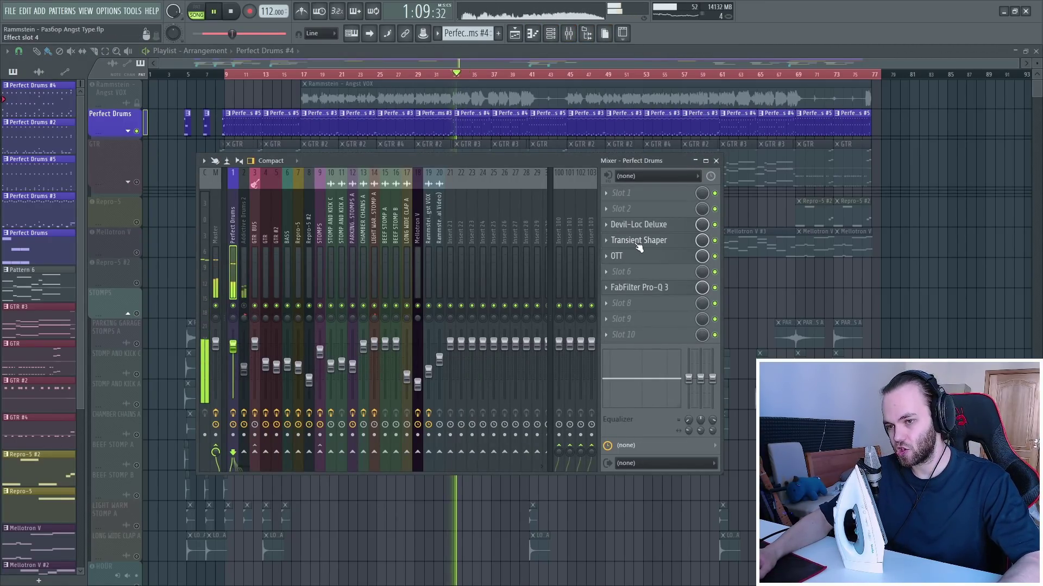
# Bypass Devil-Loc Deluxe, Transient Shaper, OTT and FabFilter Pro-Q 3 on the Perfect Drums insert and play the dry drums
pyautogui.press('space')
pyautogui.click(667, 224)
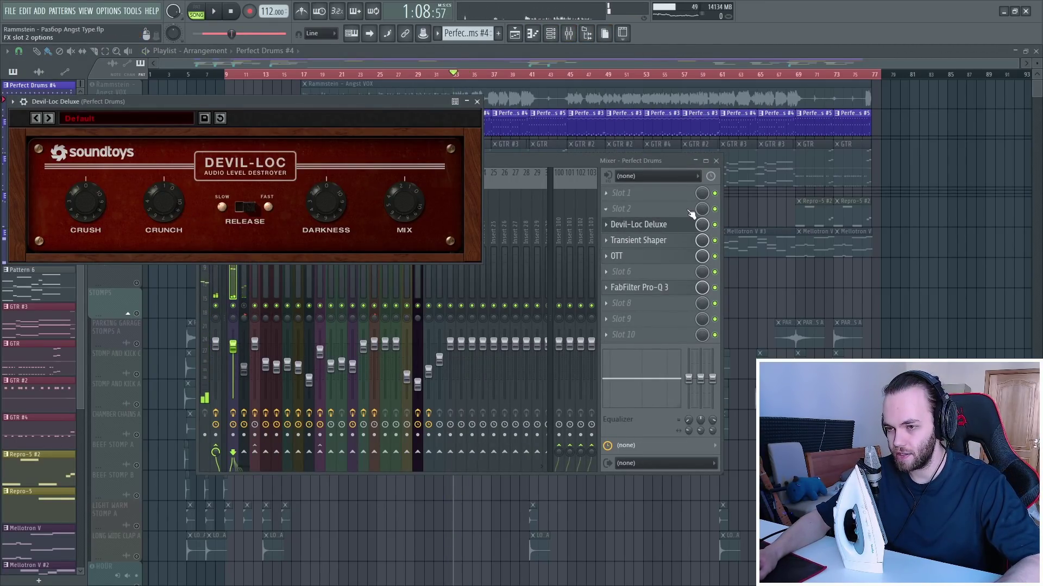
pyautogui.click(715, 224)
pyautogui.click(715, 240)
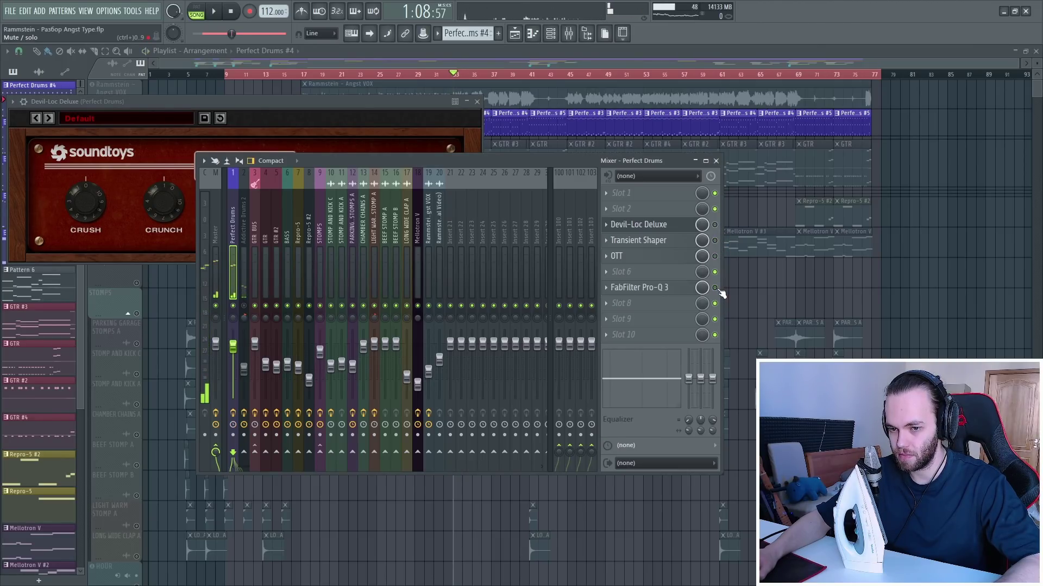
pyautogui.press('space')
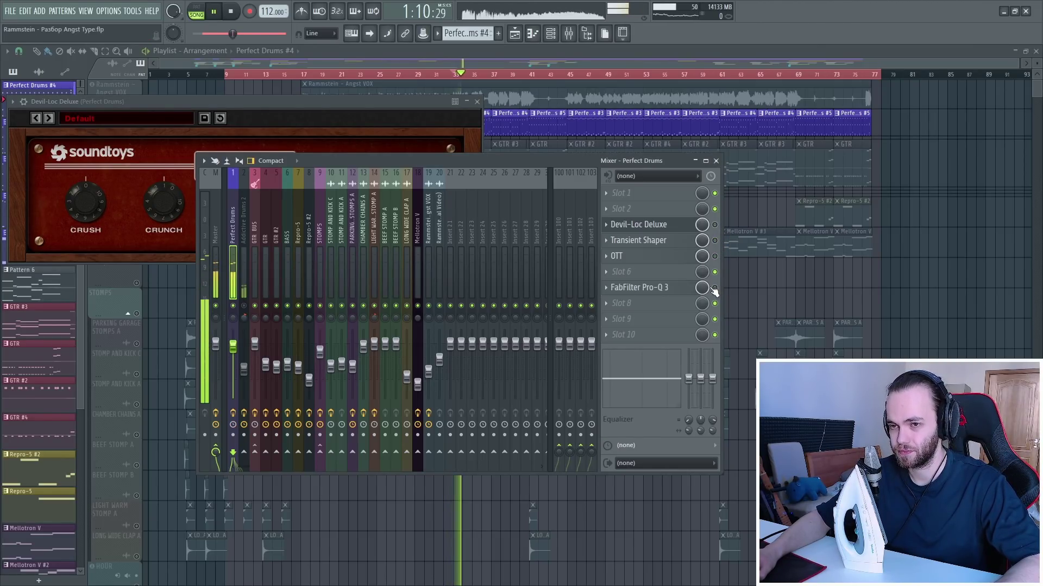
# Re-enable Devil-Loc Deluxe on the Perfect Drums insert, inspect its settings while the drums play, and close it
pyautogui.click(715, 225)
pyautogui.click(662, 226)
pyautogui.click(662, 226)
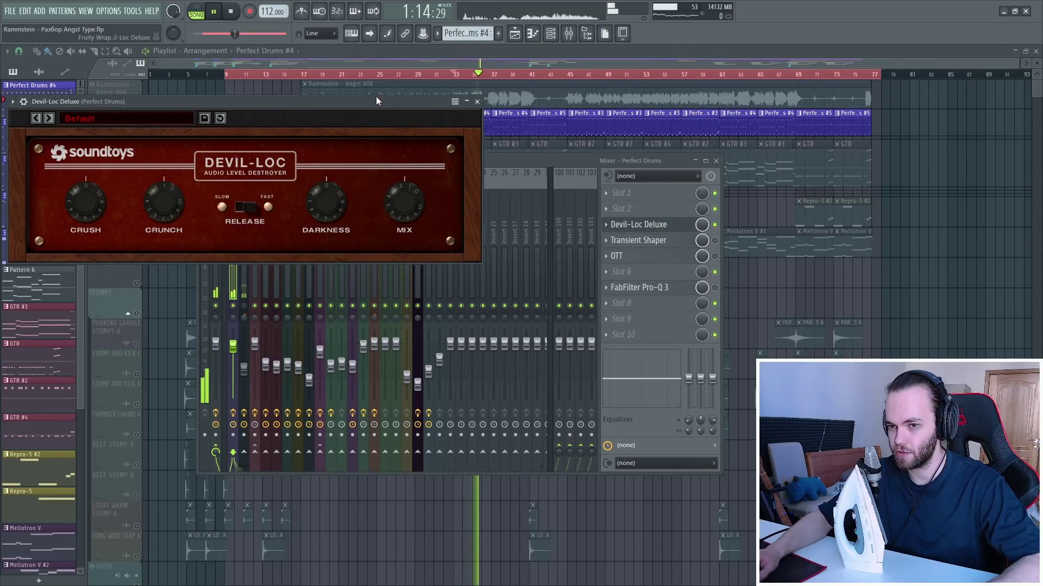
pyautogui.press('space')
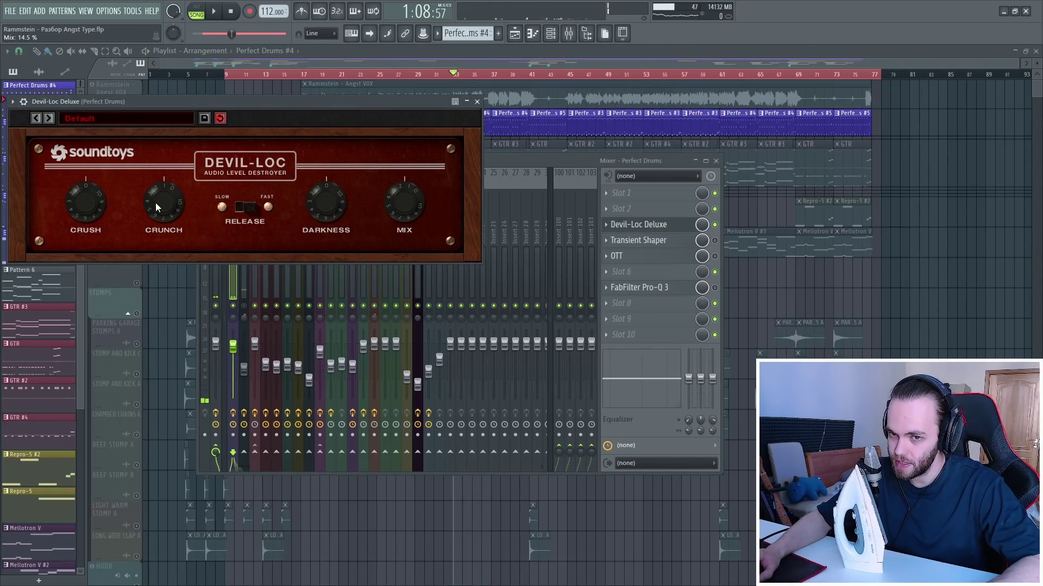
pyautogui.click(477, 103)
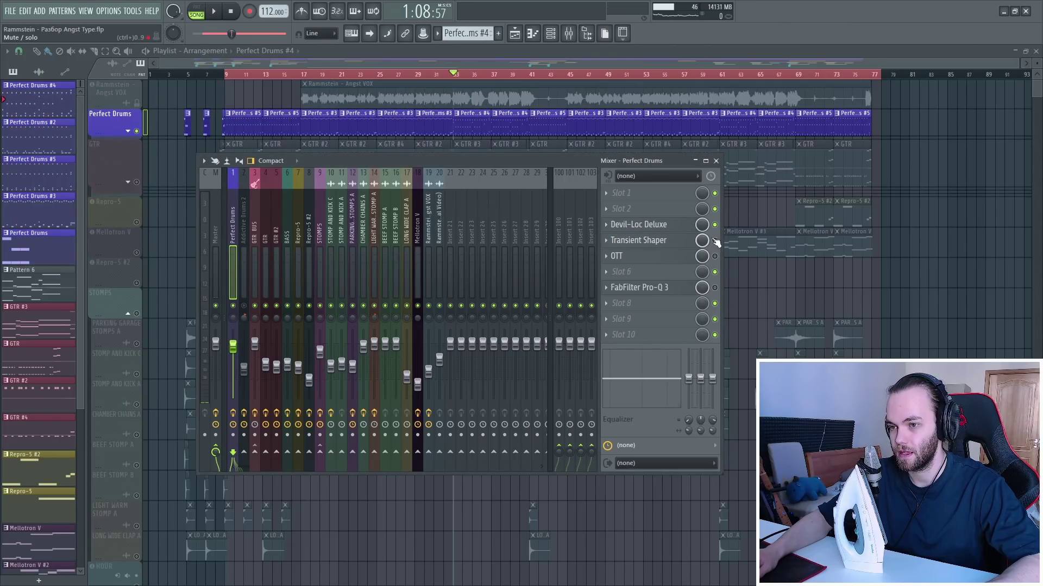
# Enable Transient Shaper on the Perfect Drums insert and inspect its settings while the drums play, then close it and stop playback
pyautogui.click(715, 240)
pyautogui.click(686, 240)
pyautogui.press('space')
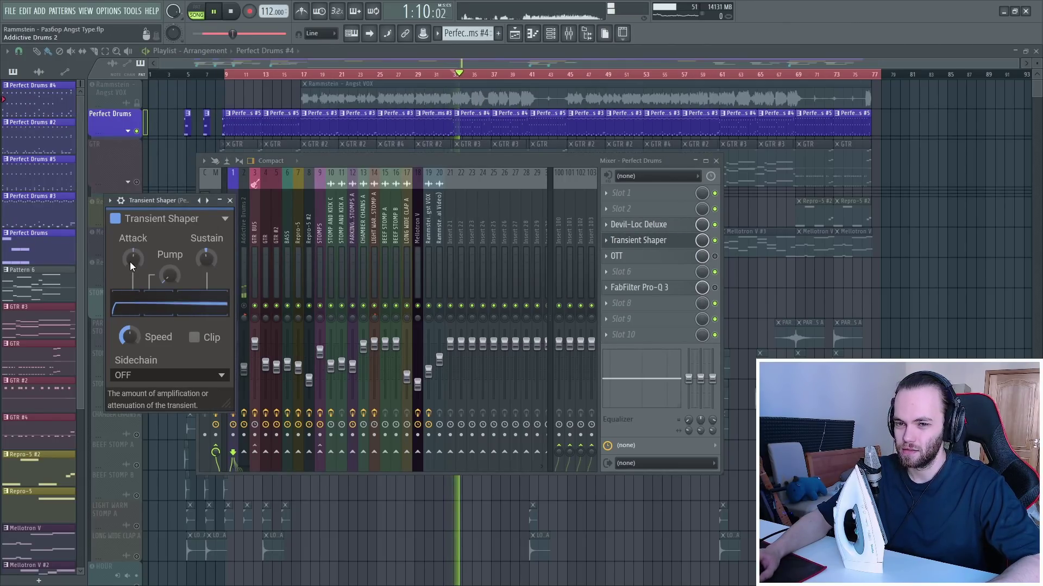
pyautogui.click(230, 201)
pyautogui.press('space')
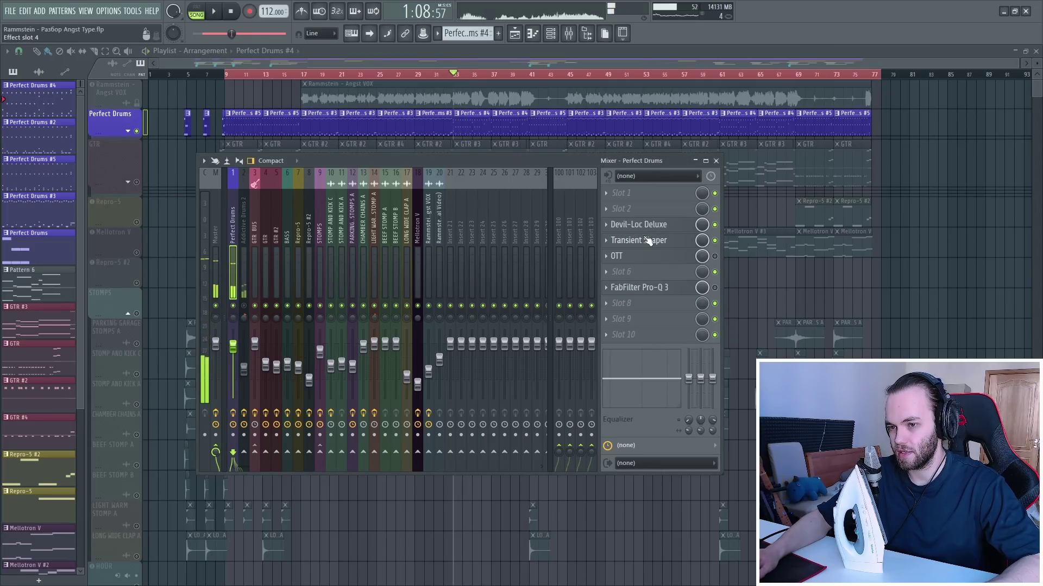
# Switch off Transient Shaper, enable and open OTT on the Perfect Drums insert, and compare playback with OTT off and on
pyautogui.click(714, 256)
pyautogui.click(666, 262)
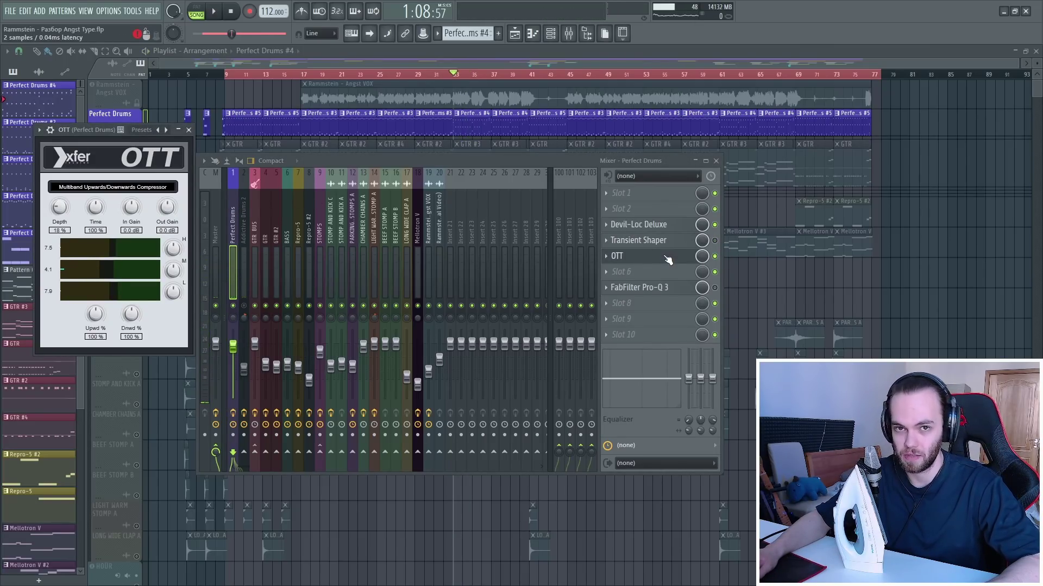
pyautogui.press('space')
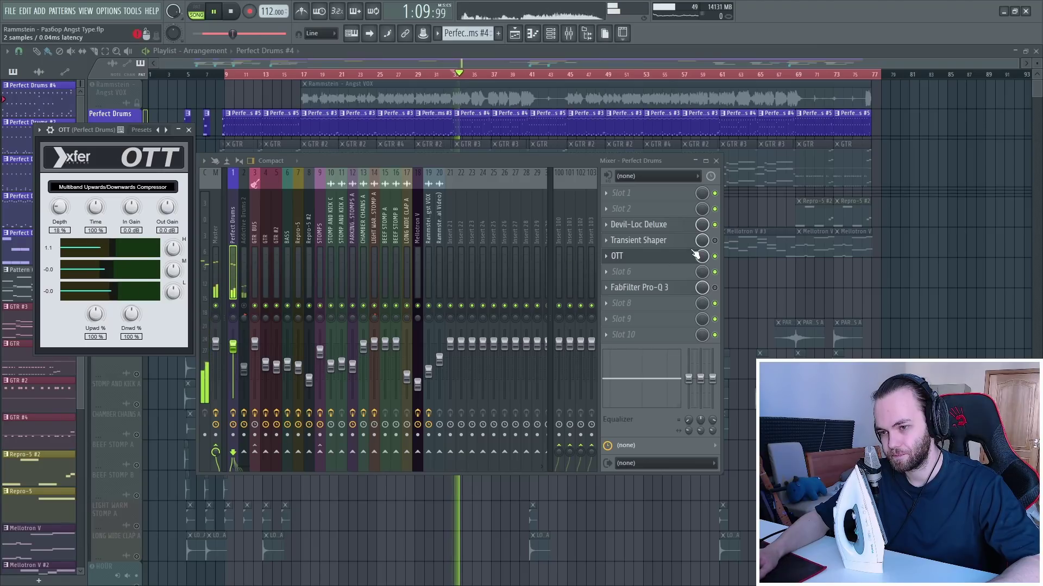
pyautogui.click(715, 256)
pyautogui.click(714, 256)
pyautogui.press('space')
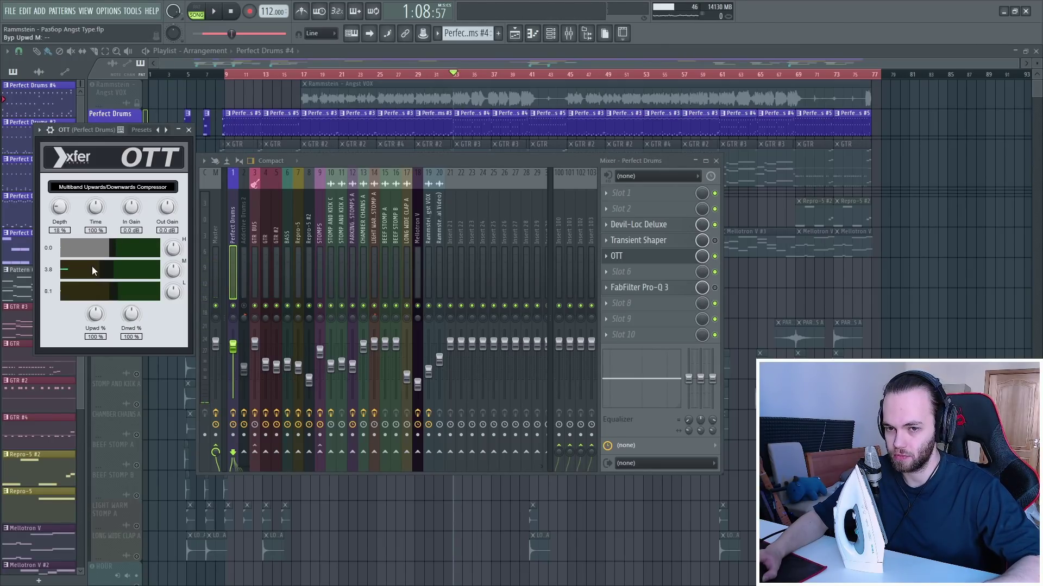
# Audition the drums with OTT's upward compression bypassed, restore its bands, compare OTT off and on again, and close the plugin
pyautogui.press('space')
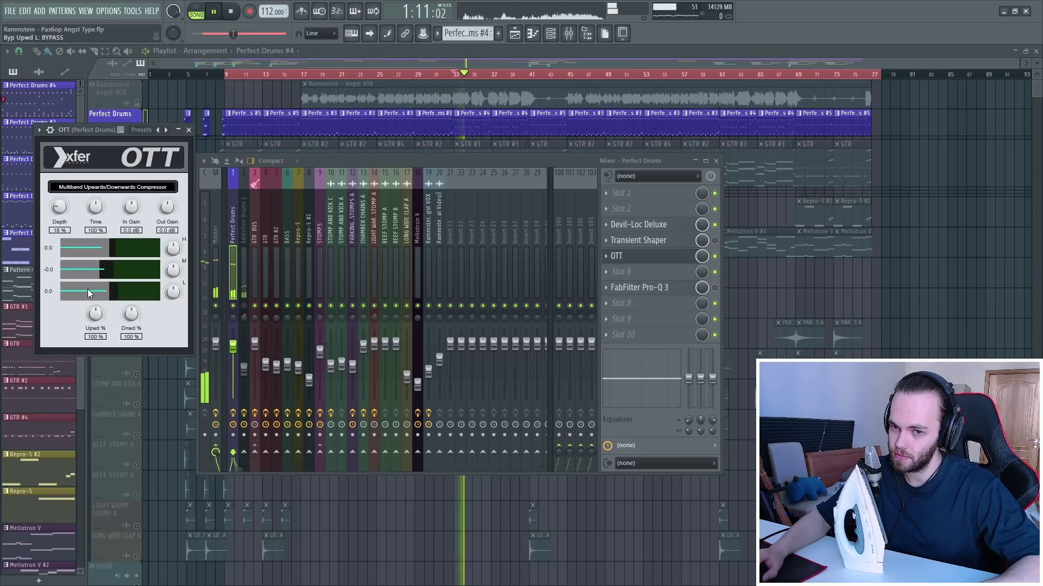
pyautogui.press('space')
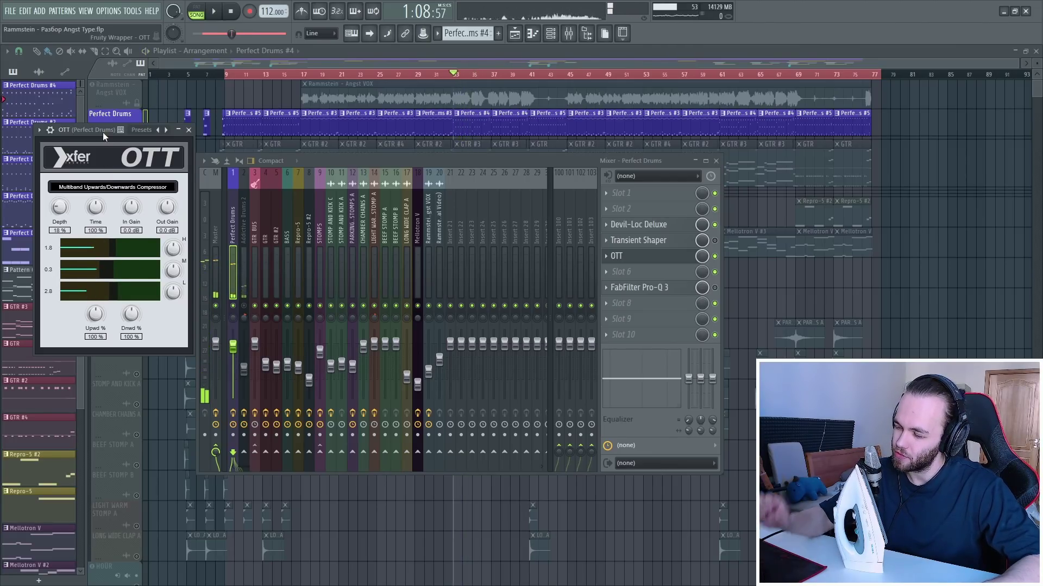
pyautogui.press('space')
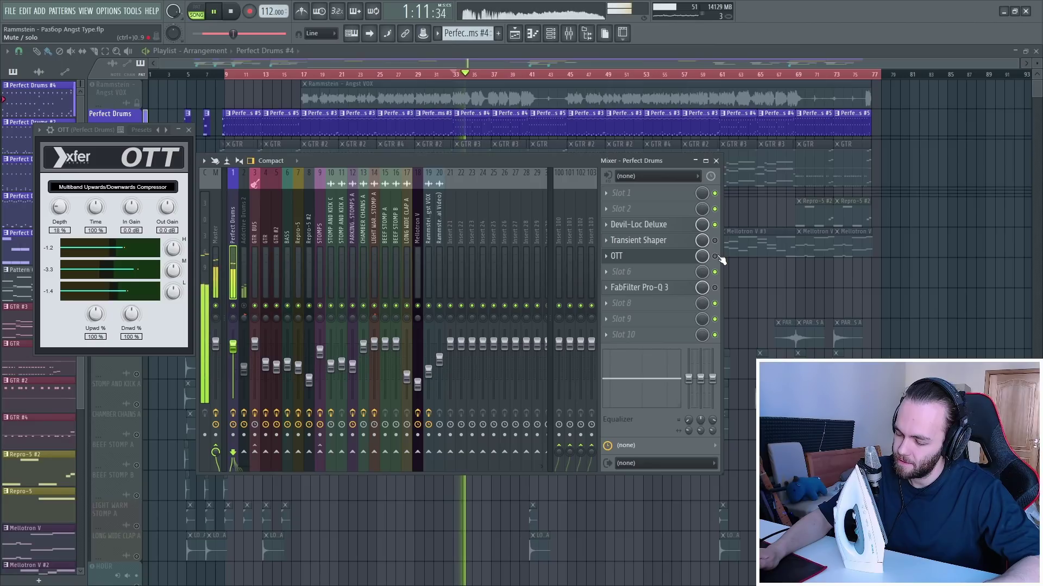
pyautogui.click(715, 257)
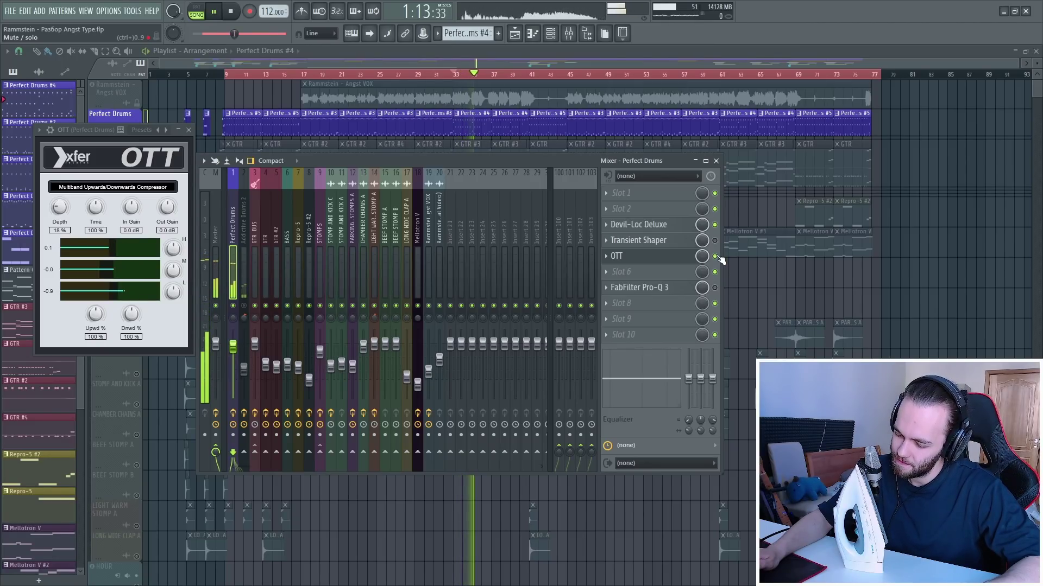
pyautogui.press('space')
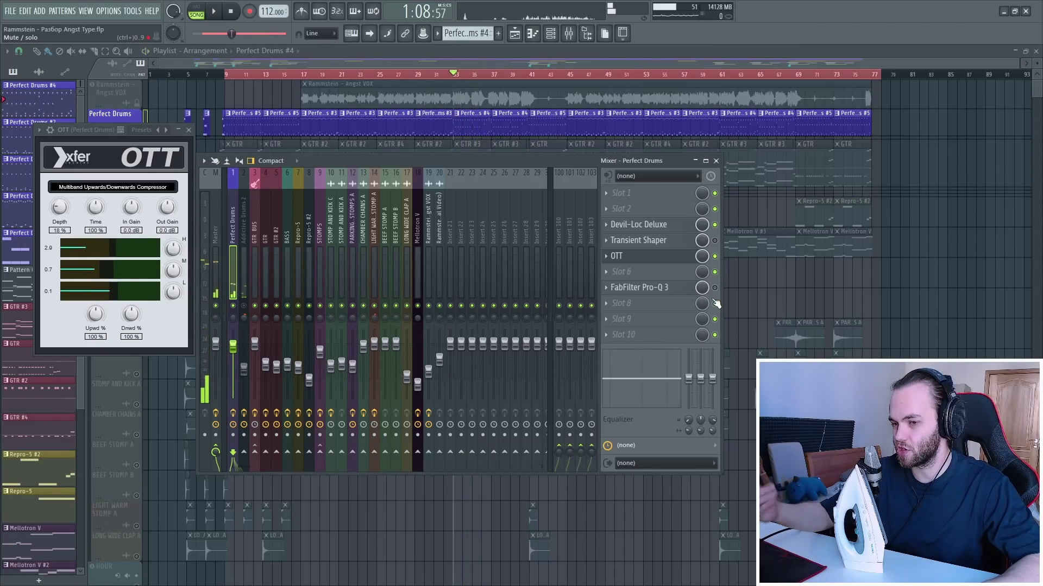
pyautogui.click(189, 131)
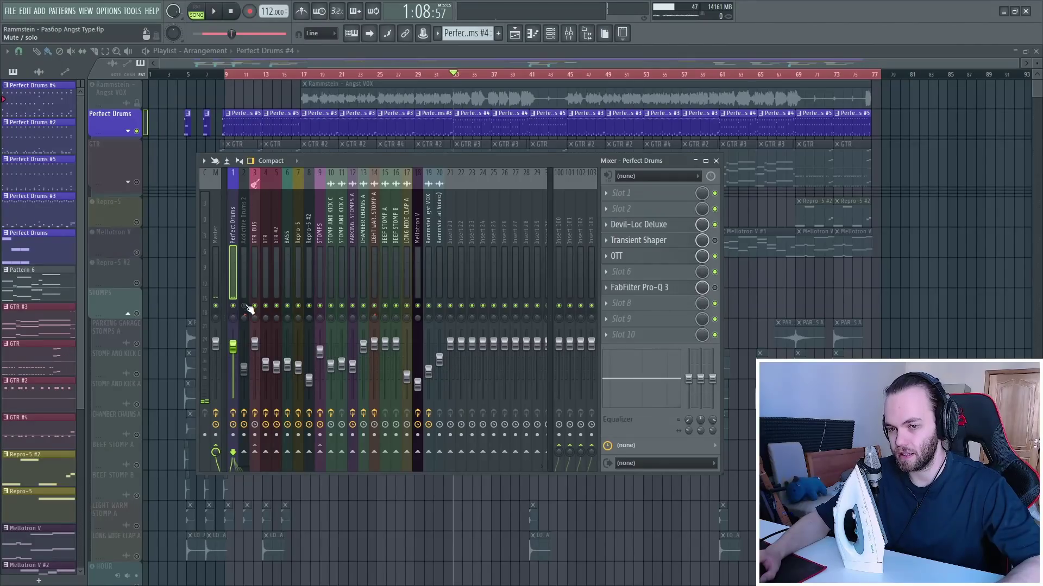
# Solo the Addictive Drums 2 insert, play it from bar 33, and inspect its OTT, FabFilter Pro-Q 3 and Little MicroShift effects
pyautogui.rightClick(244, 306)
pyautogui.press('space')
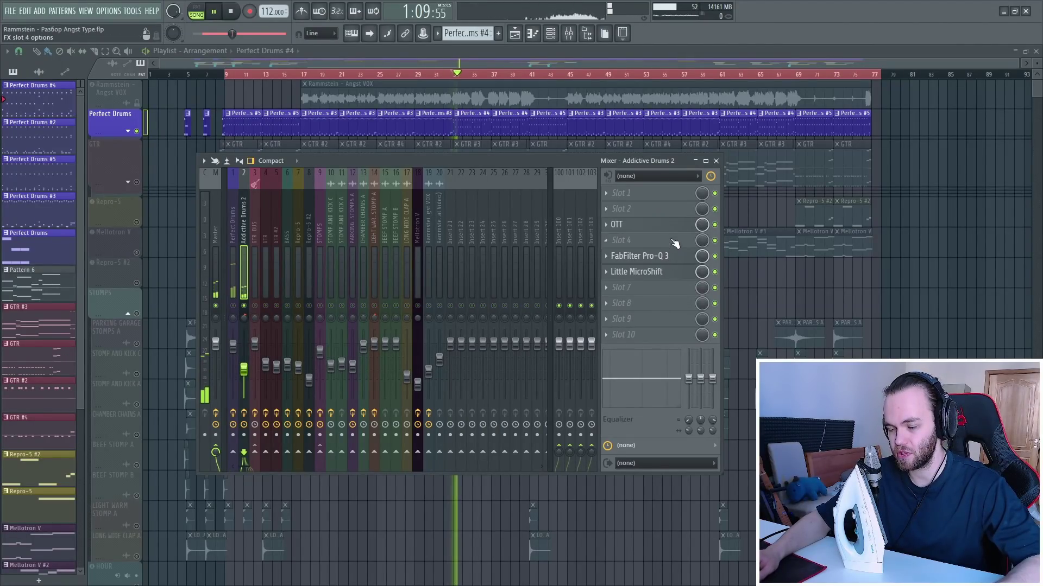
pyautogui.click(682, 225)
pyautogui.click(682, 225)
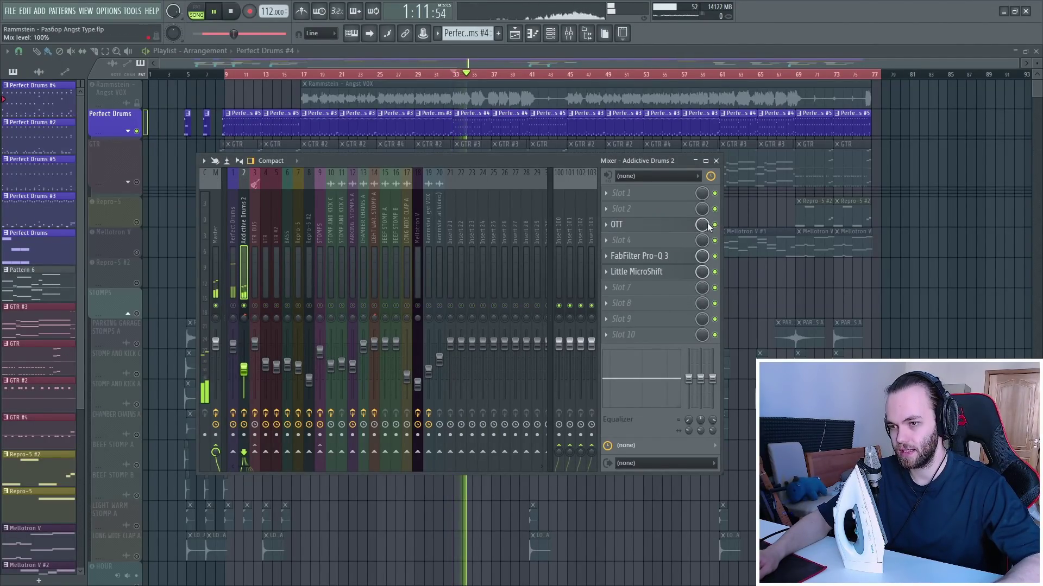
pyautogui.click(678, 257)
pyautogui.click(679, 257)
pyautogui.click(681, 271)
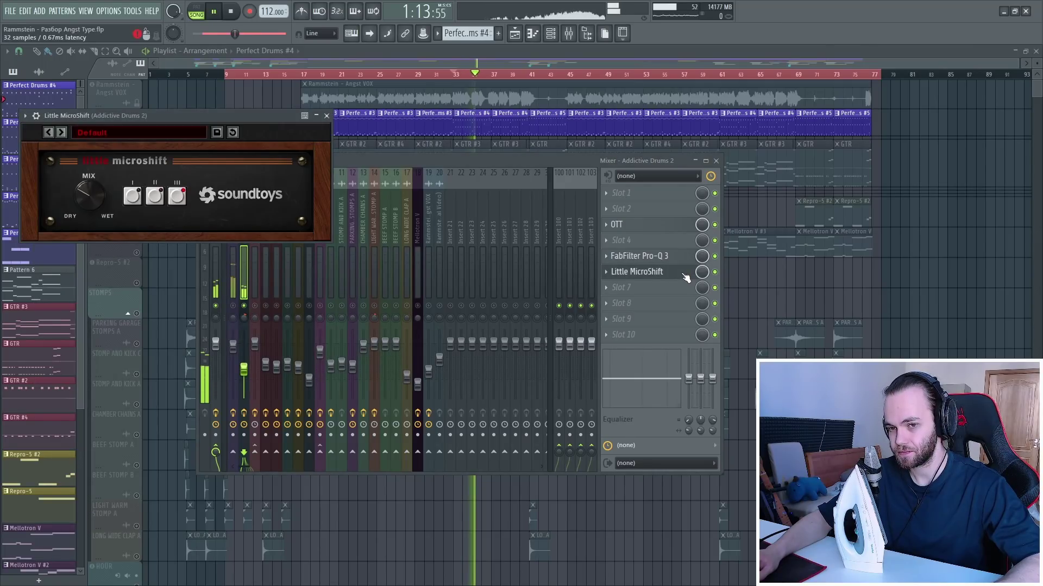
# Audition the Addictive Drums 2 insert with Little MicroShift, close the plugin, and play both drum inserts together from bar 33
pyautogui.click(721, 278)
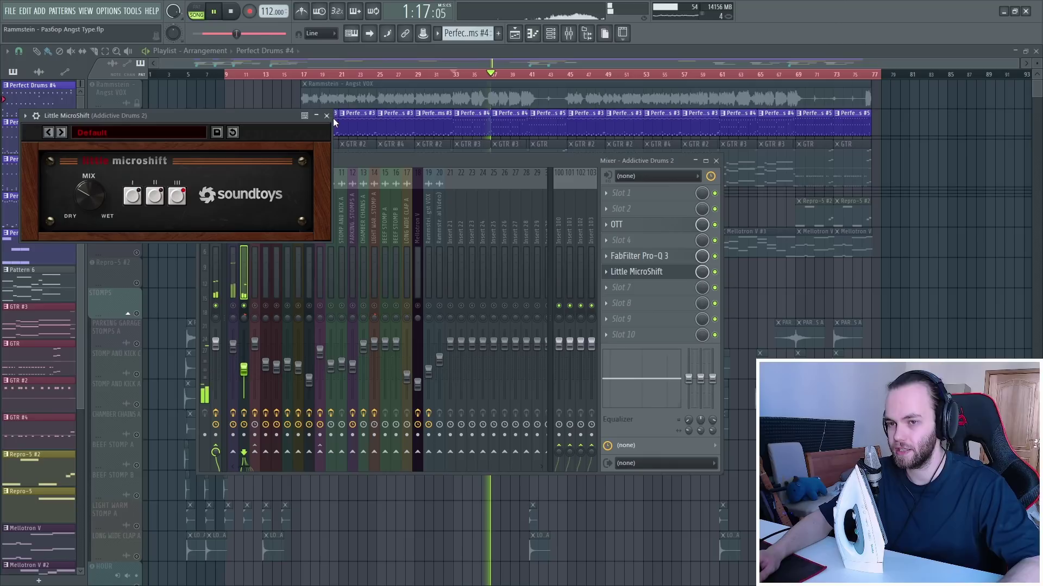
pyautogui.click(326, 116)
pyautogui.press('space')
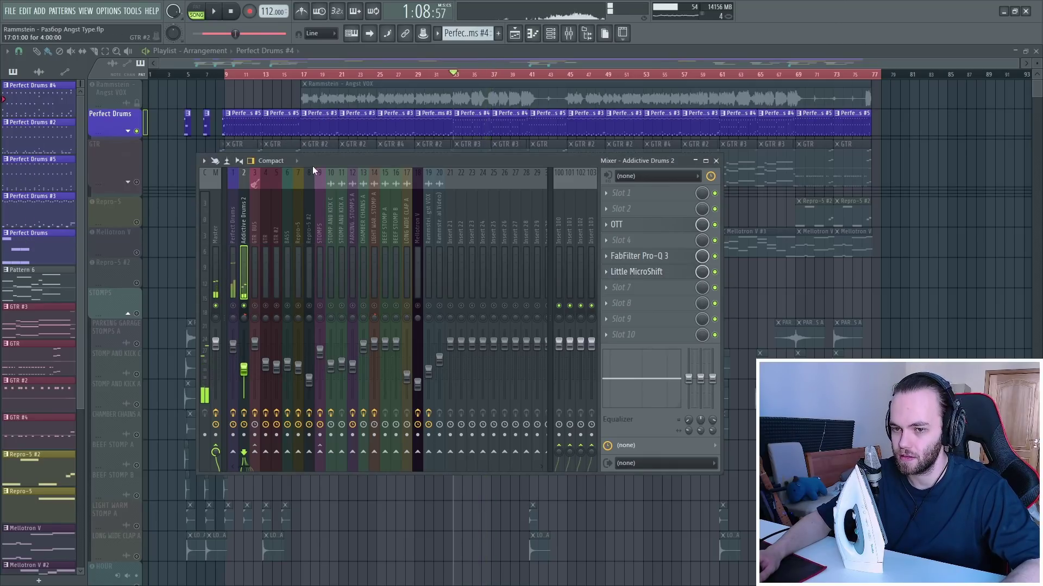
pyautogui.press('space')
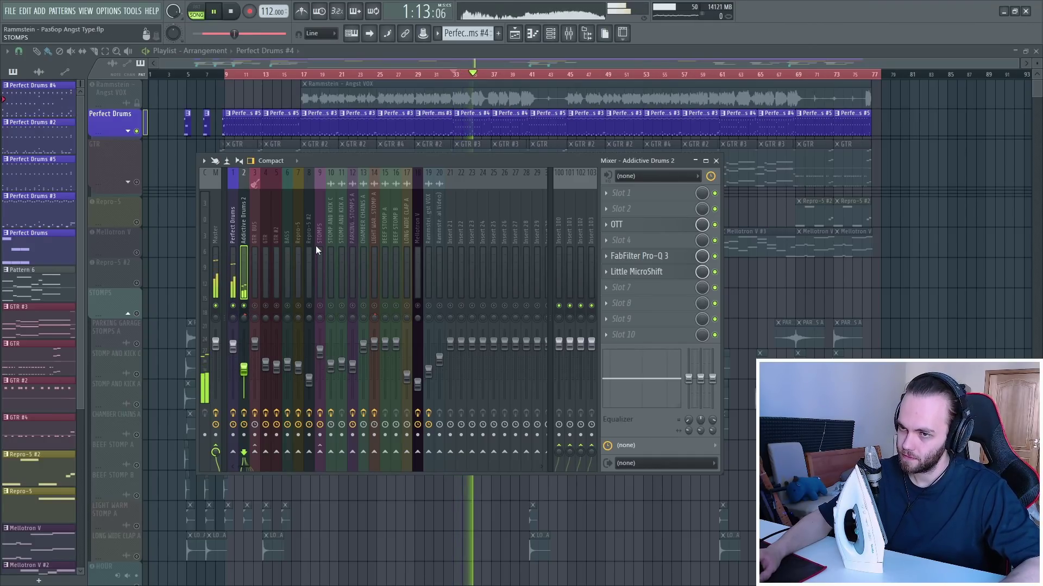
pyautogui.press('space')
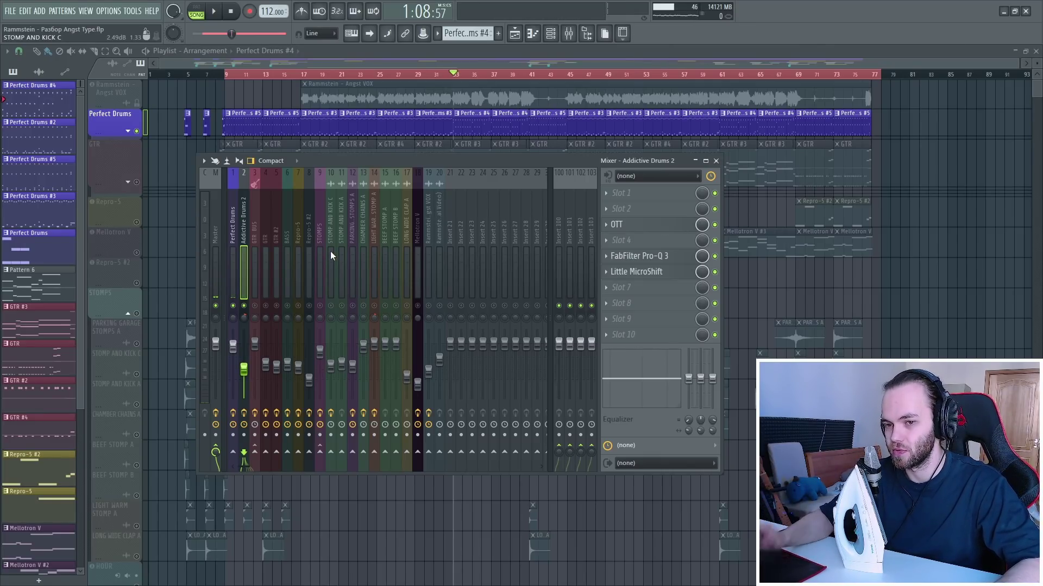
# Solo the GTR playlist track, play the guitars from bar 33, and select the GTR mixer insert
pyautogui.press('F9')
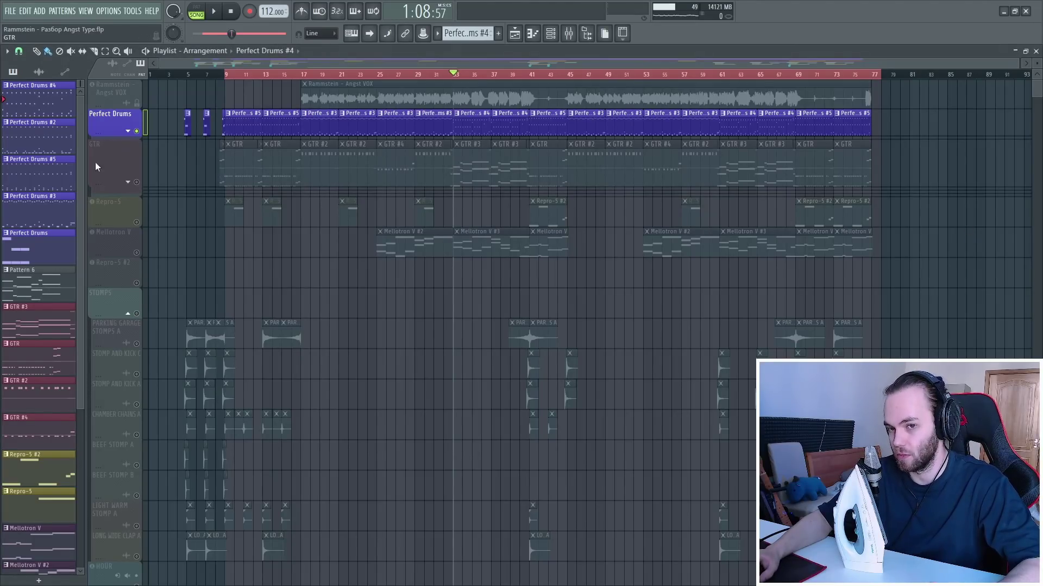
pyautogui.rightClick(136, 182)
pyautogui.press('F9')
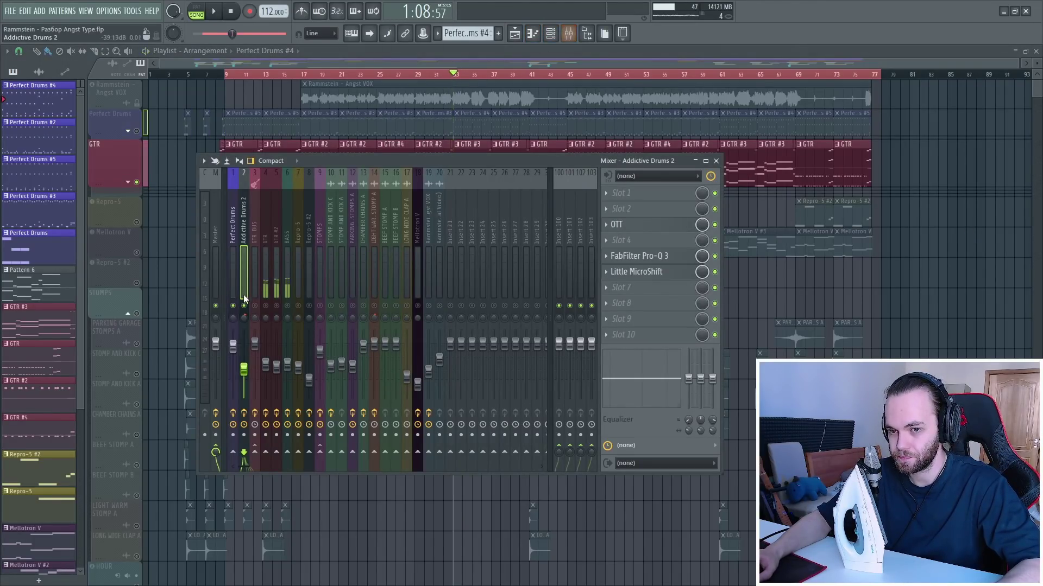
pyautogui.press('space')
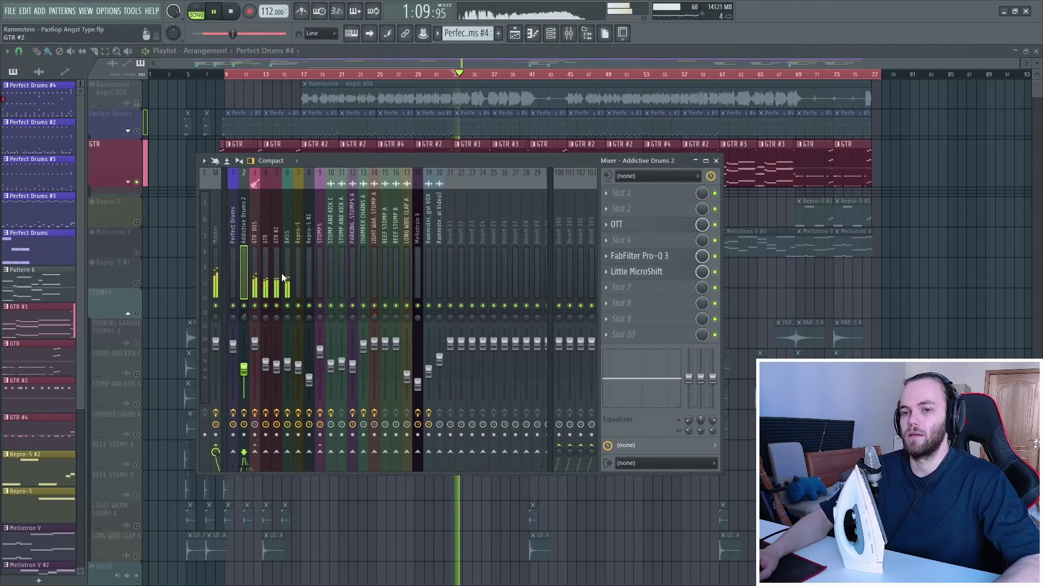
pyautogui.click(263, 274)
pyautogui.press('space')
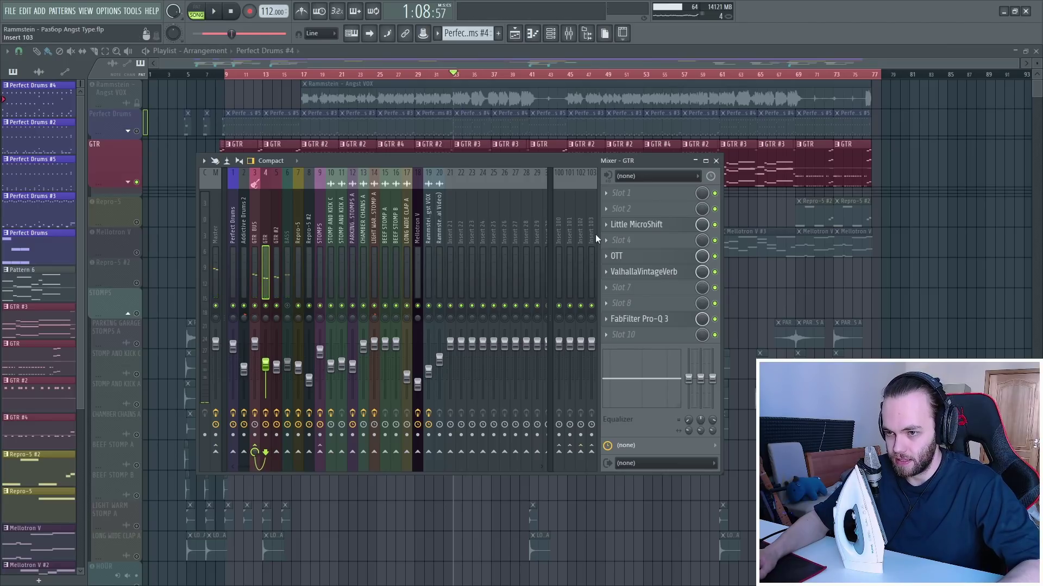
# Inspect Little MicroShift on the GTR insert and audition the guitar with OTT, ValhallaVintageVerb and FabFilter Pro-Q 3 bypassed
pyautogui.click(650, 225)
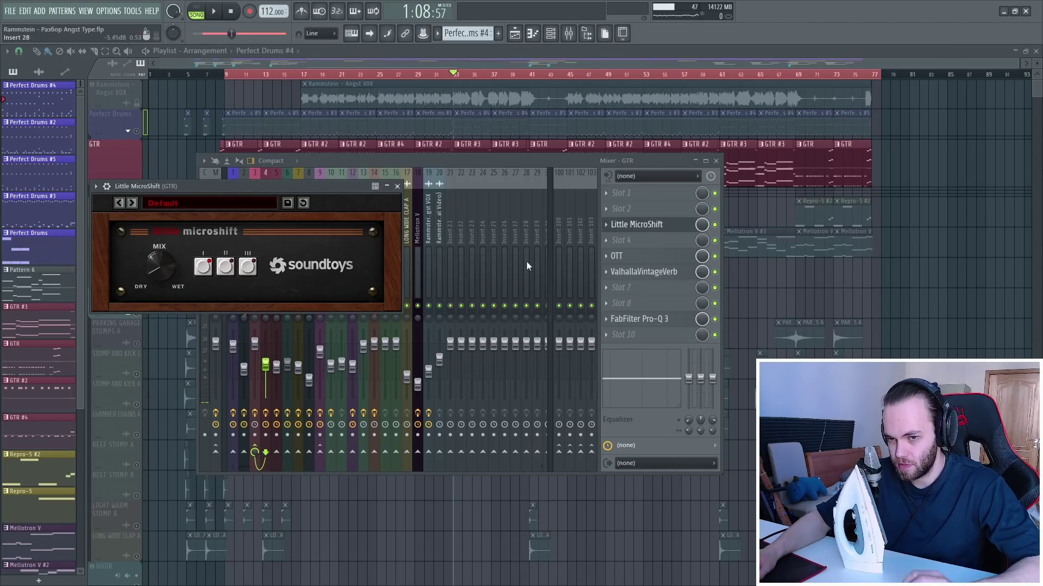
pyautogui.press('Escape')
pyautogui.press('space')
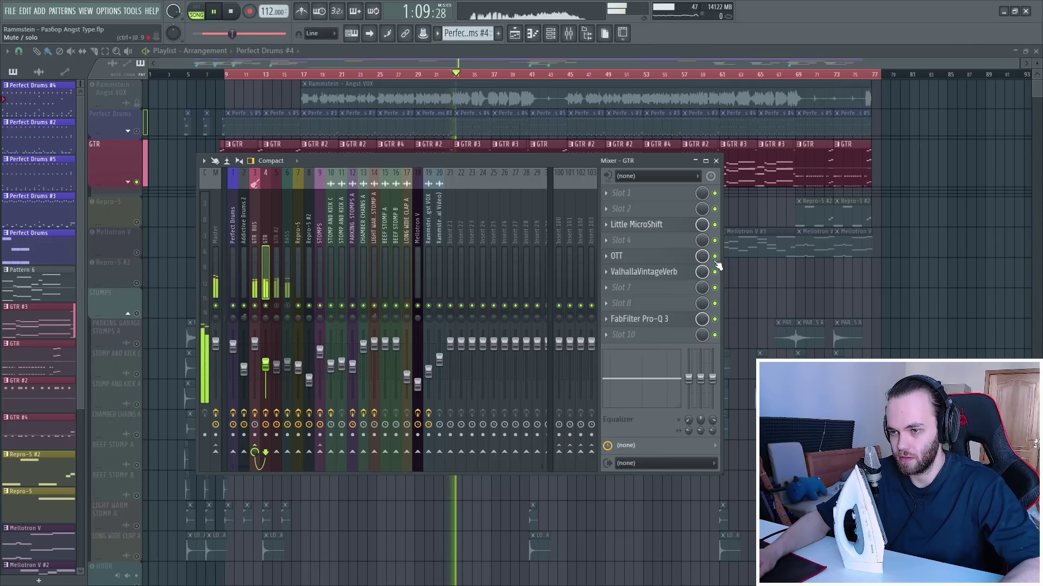
pyautogui.click(715, 319)
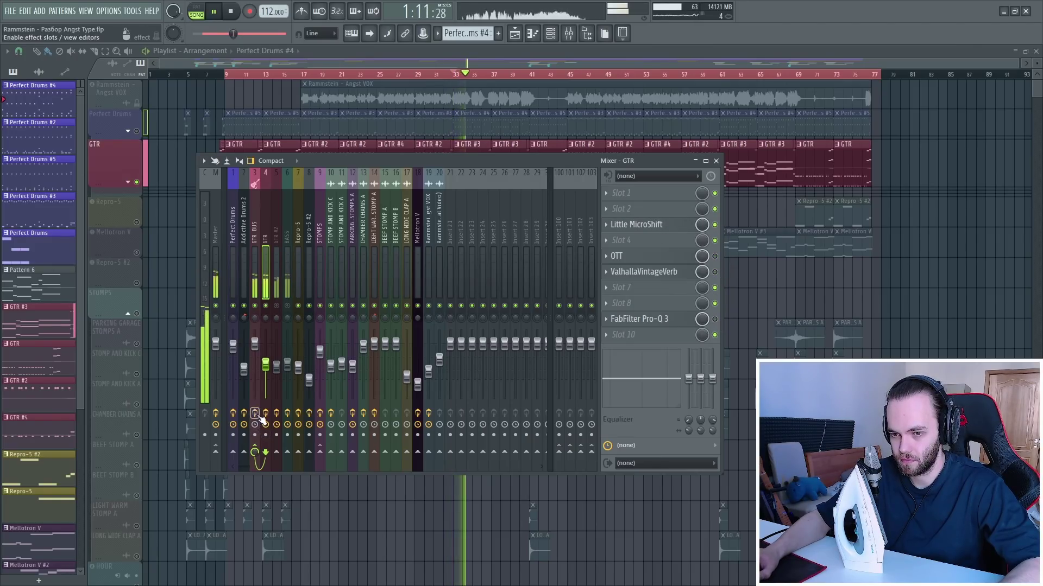
pyautogui.click(662, 228)
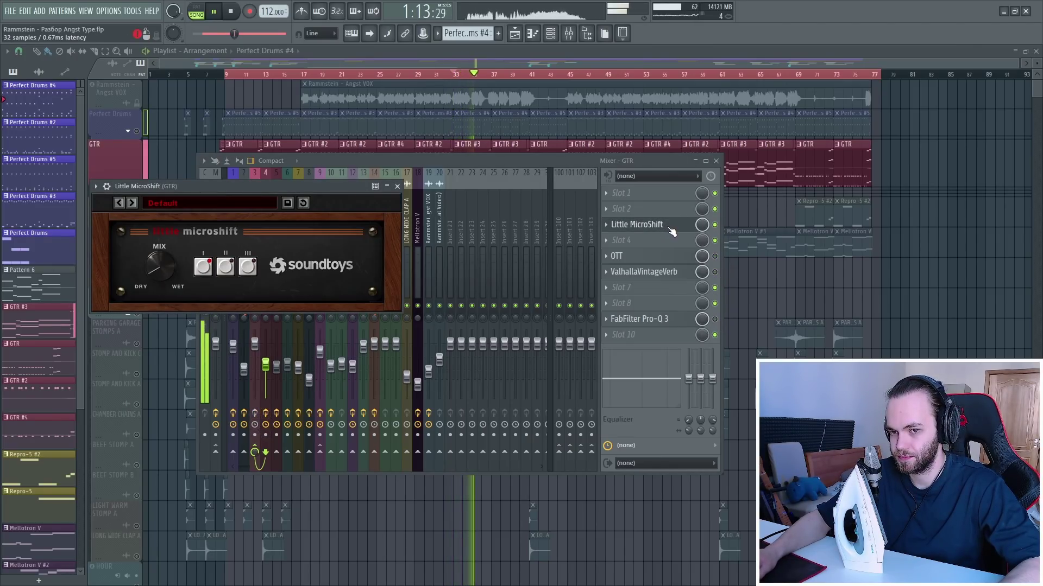
pyautogui.click(672, 231)
pyautogui.press('space')
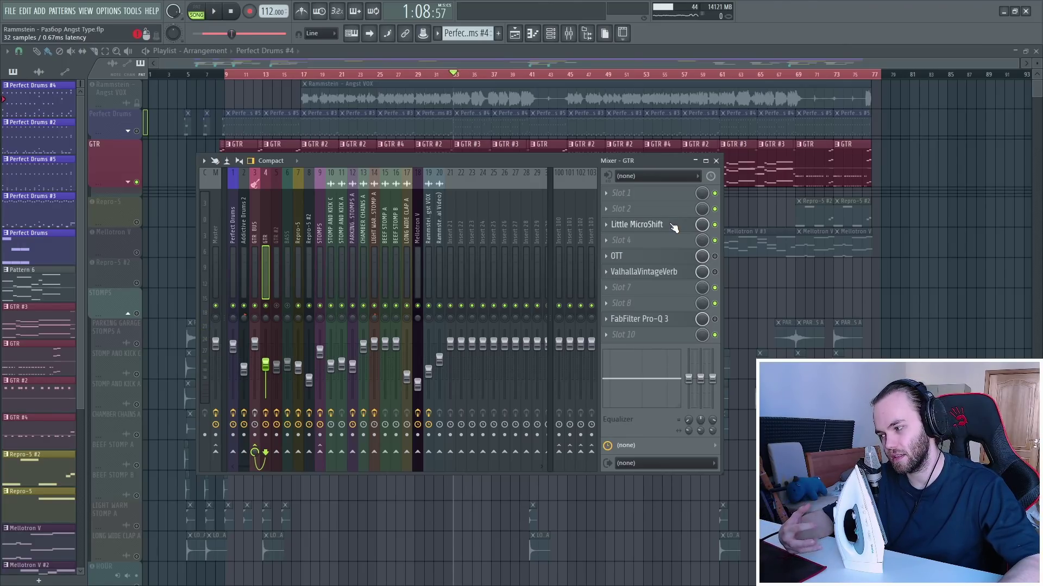
# Audition the GTR, GTR #2 and BASS inserts together, then check Little MicroShift on the GTR insert during playback
pyautogui.press('space')
pyautogui.press('space')
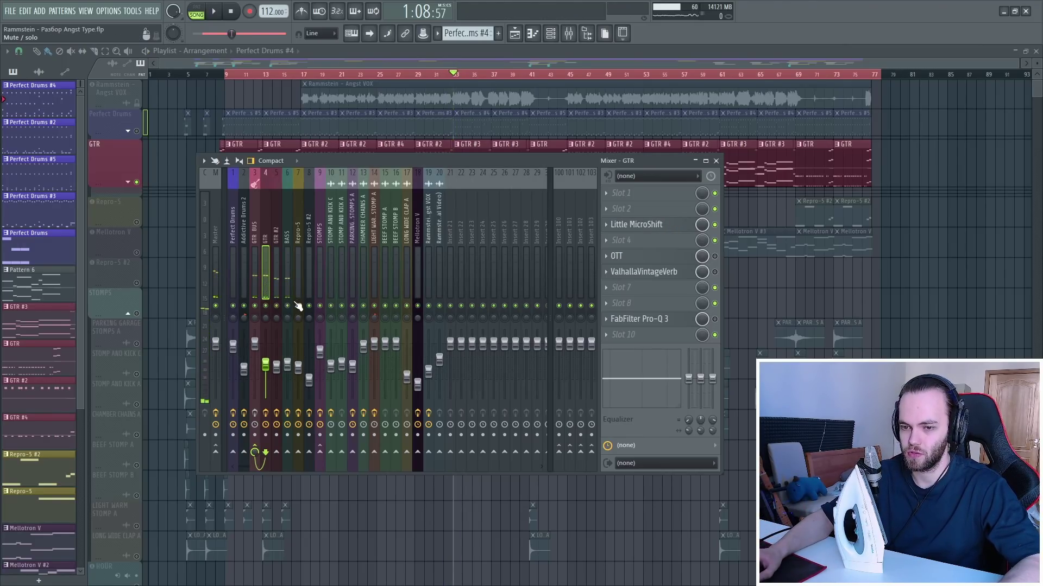
pyautogui.press('space')
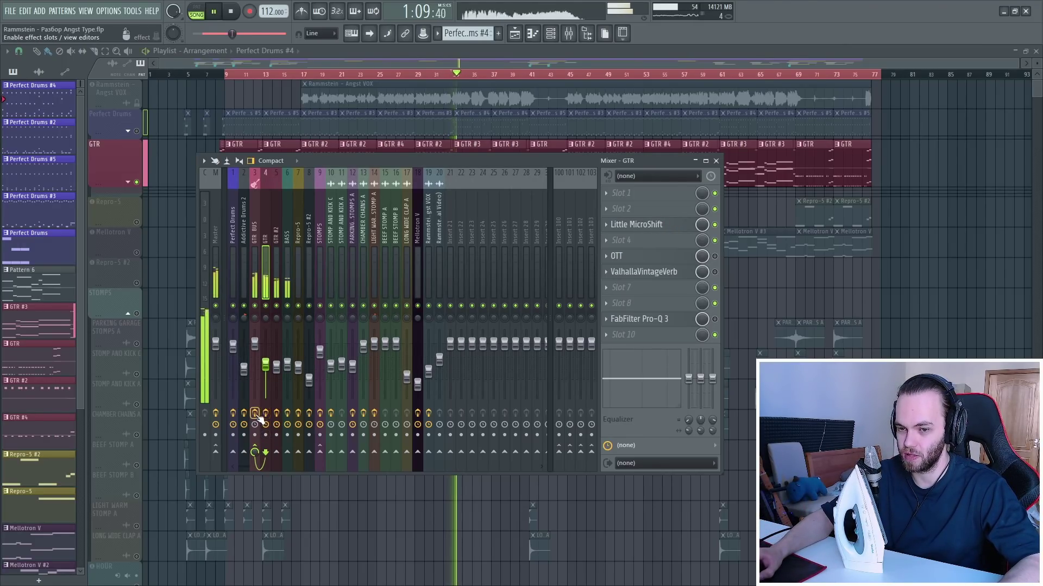
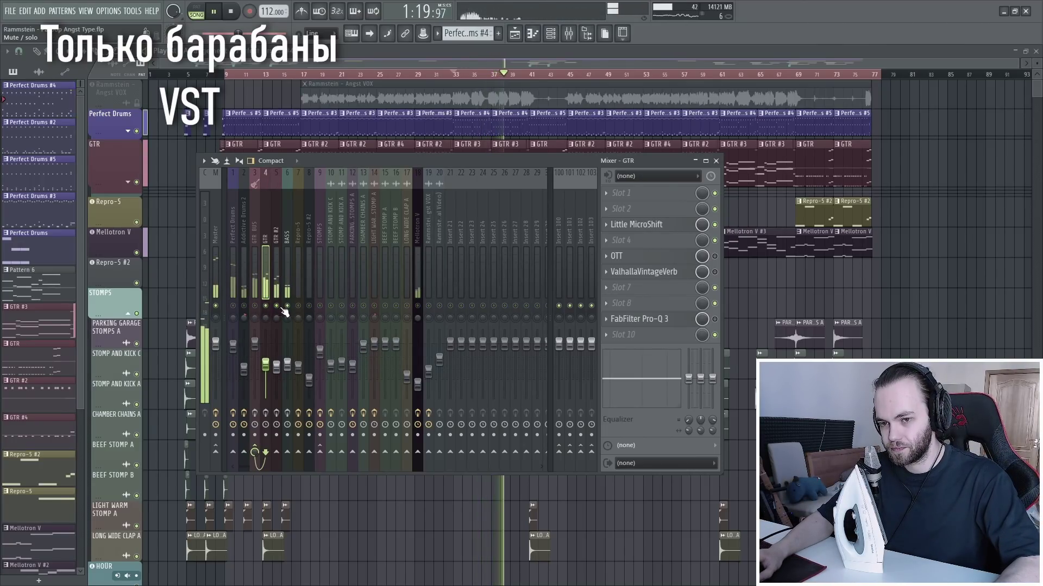
pyautogui.press('space')
pyautogui.click(692, 226)
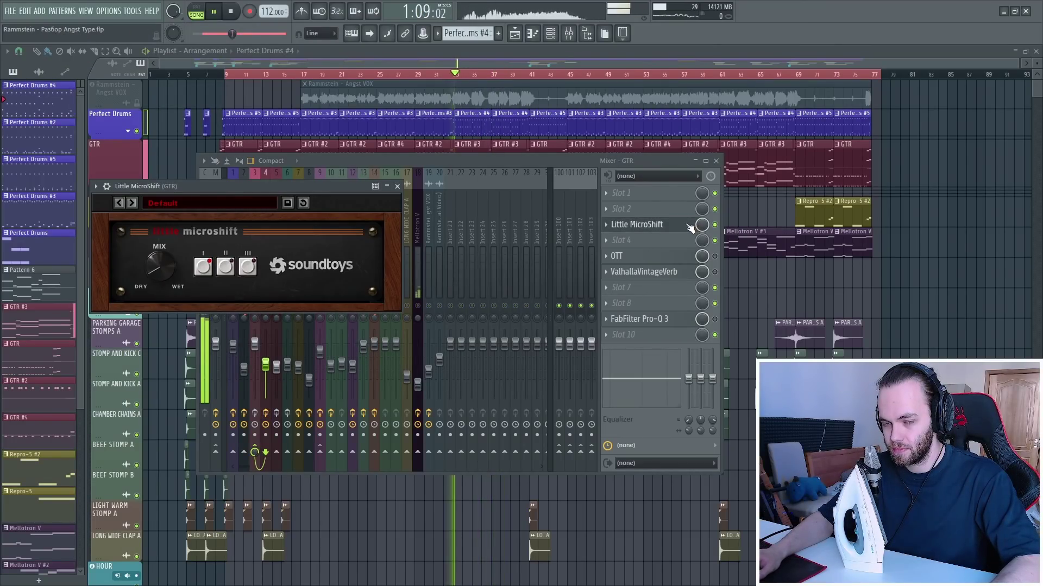
# Enable OTT on the GTR insert, compare playback at 0% depth, set the depth to 26%, and close the plugin
pyautogui.click(681, 256)
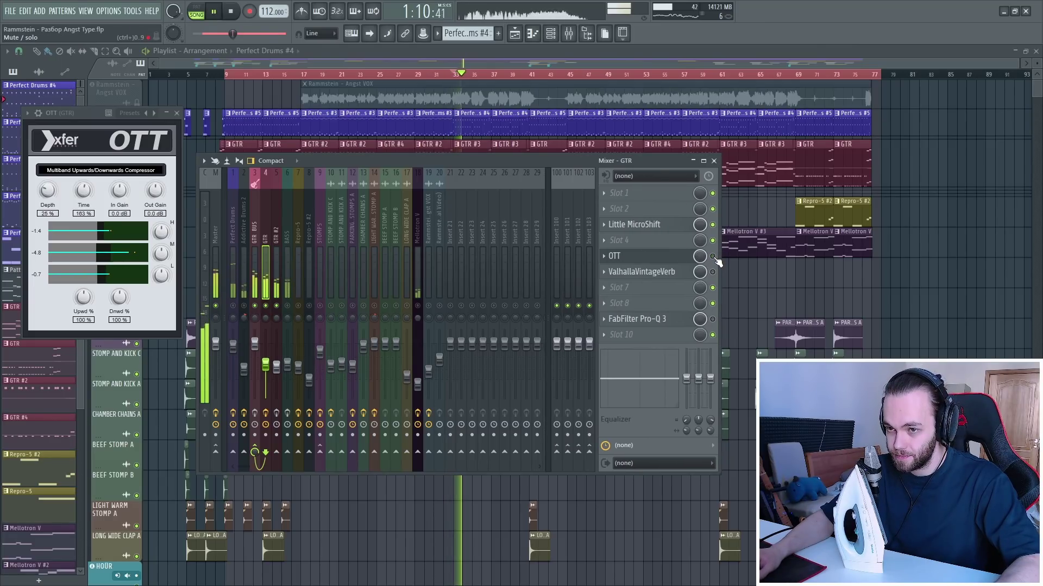
pyautogui.moveTo(85, 110); pyautogui.dragTo(87, 107)
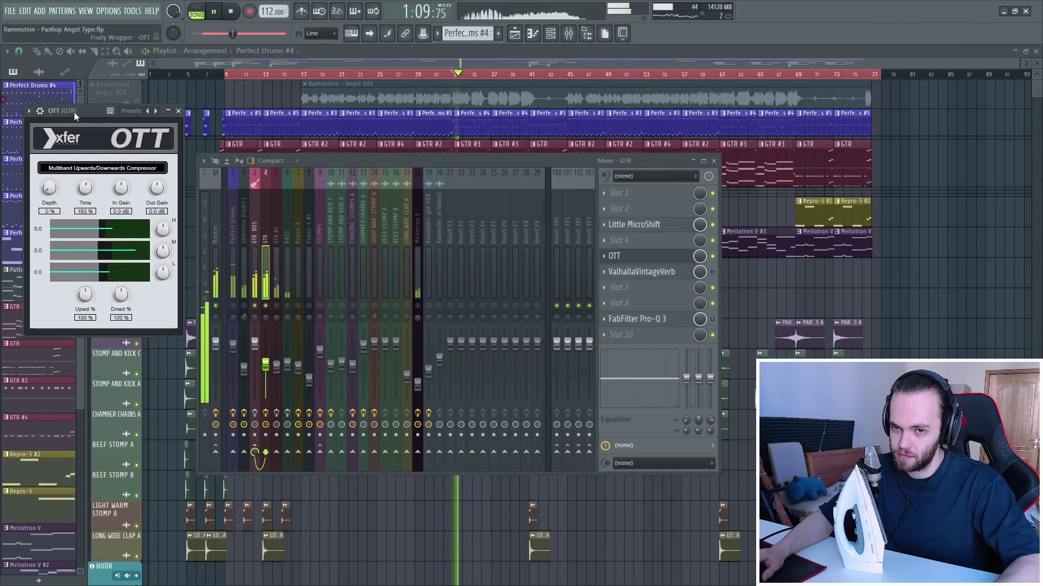
pyautogui.moveTo(78, 109); pyautogui.dragTo(80, 106)
pyautogui.moveTo(53, 185); pyautogui.dragTo(61, 168)
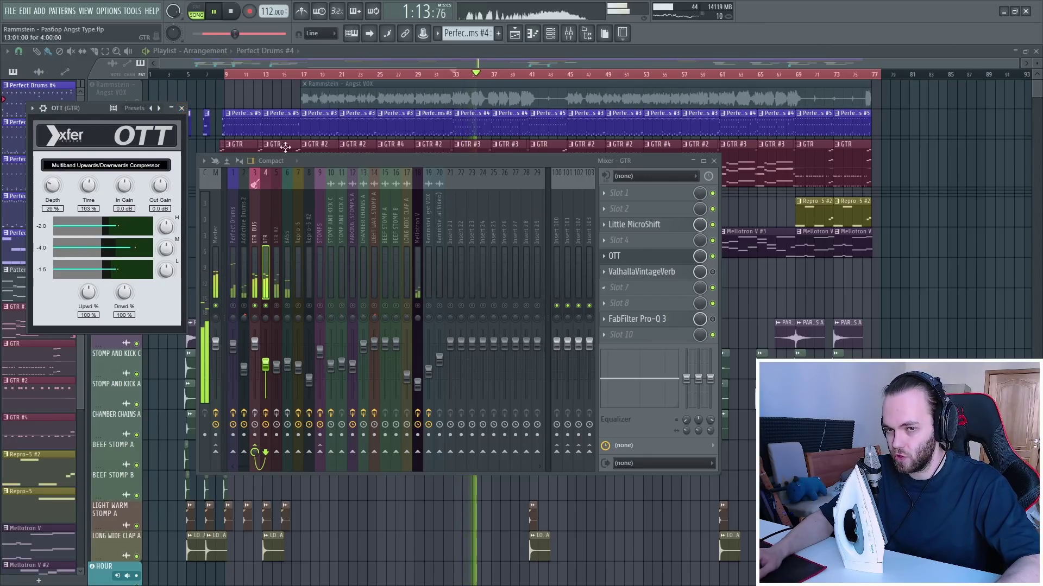
pyautogui.click(181, 108)
pyautogui.press('space')
# Enable ValhallaVintageVerb on the GTR insert, try its mix at 100%, return it to 7.2%, and play the guitar
pyautogui.click(685, 274)
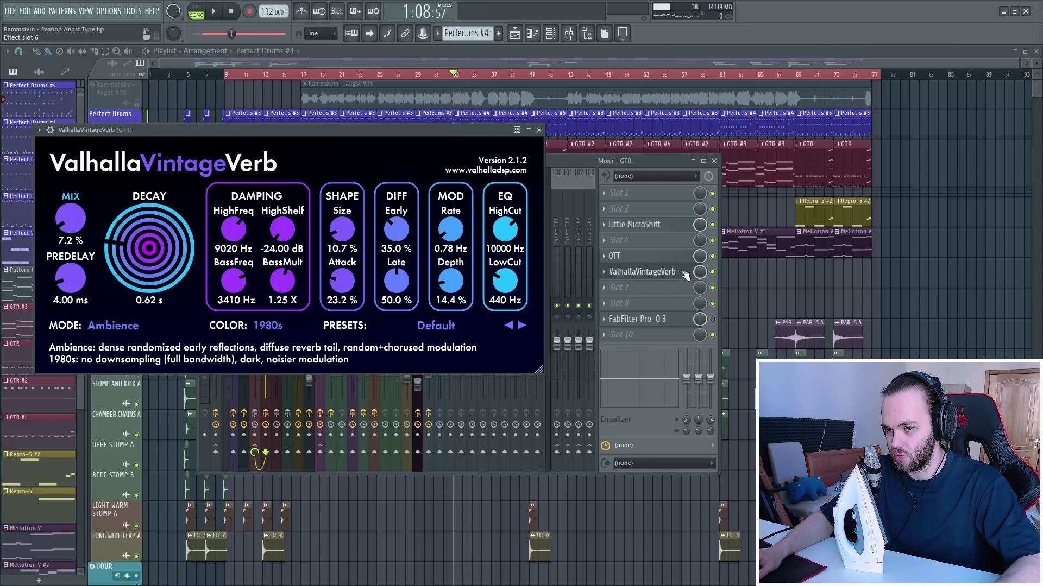
pyautogui.moveTo(70, 218); pyautogui.dragTo(178, 129)
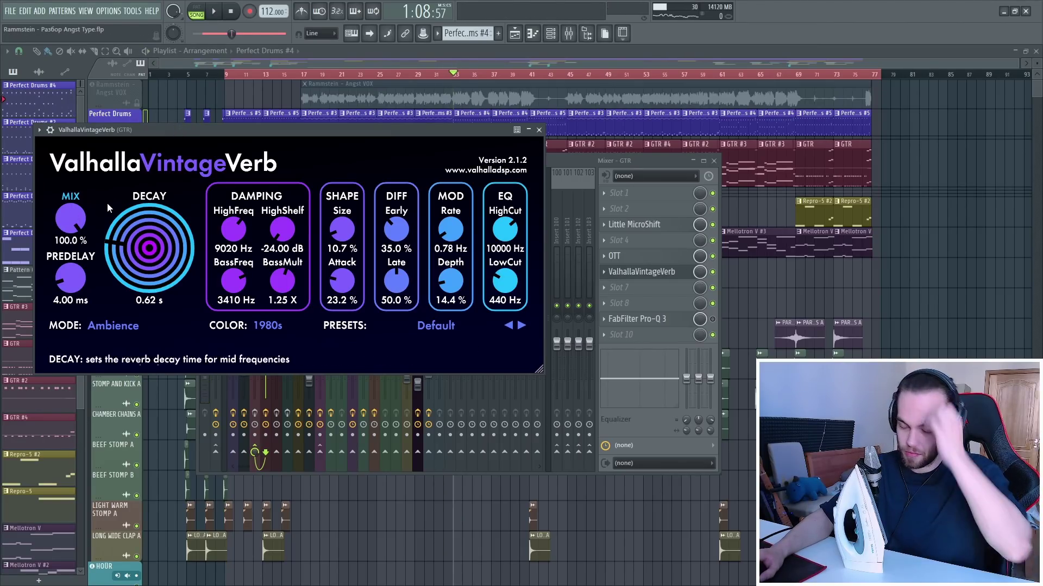
pyautogui.moveTo(71, 217); pyautogui.dragTo(79, 331)
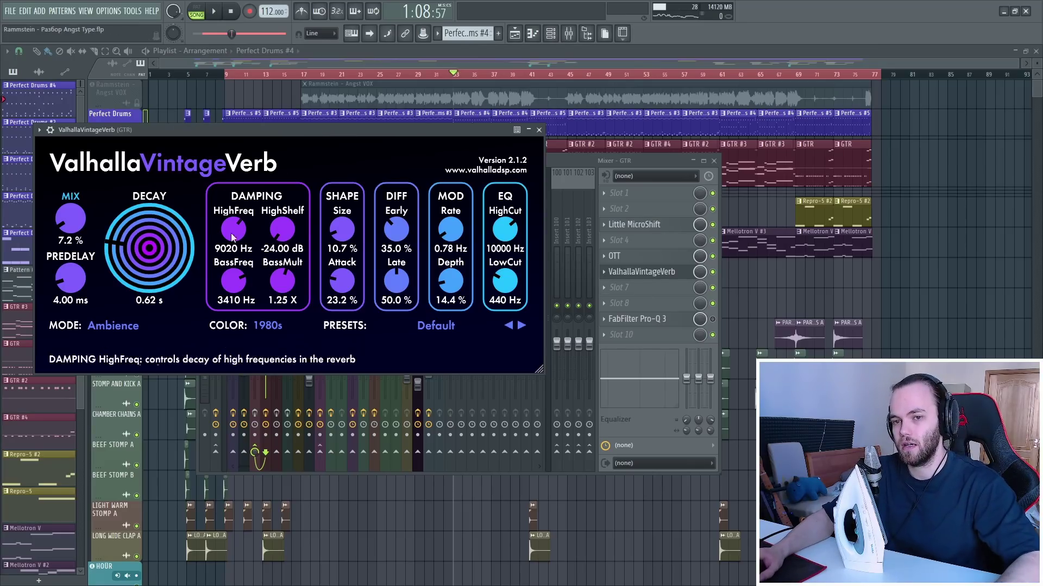
pyautogui.click(539, 130)
pyautogui.press('space')
pyautogui.press('space')
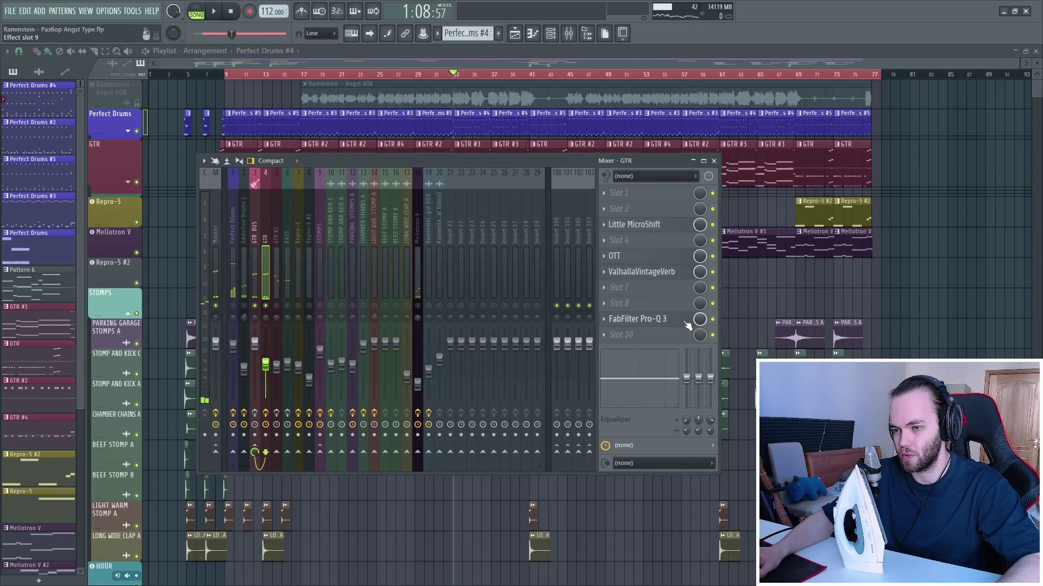
# Open FabFilter Pro-Q 3 on the GTR insert, then try ValhallaVintageVerb's decay at 28.21 s and set it to 0.64 s
pyautogui.click(686, 319)
pyautogui.moveTo(174, 256); pyautogui.dragTo(174, 169)
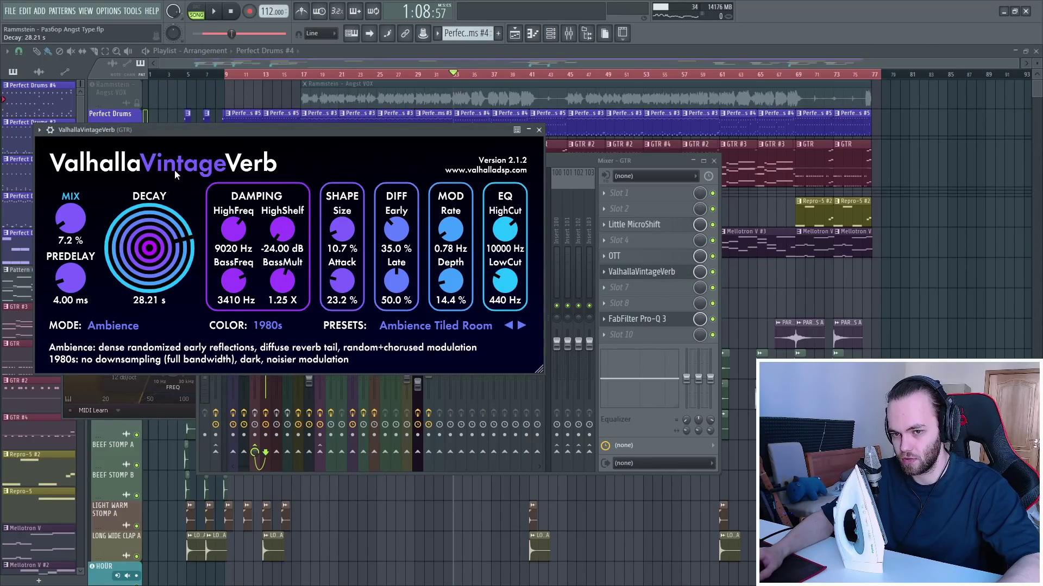
pyautogui.moveTo(231, 133); pyautogui.dragTo(237, 128)
pyautogui.moveTo(168, 214); pyautogui.dragTo(167, 292)
pyautogui.moveTo(138, 243); pyautogui.dragTo(139, 235)
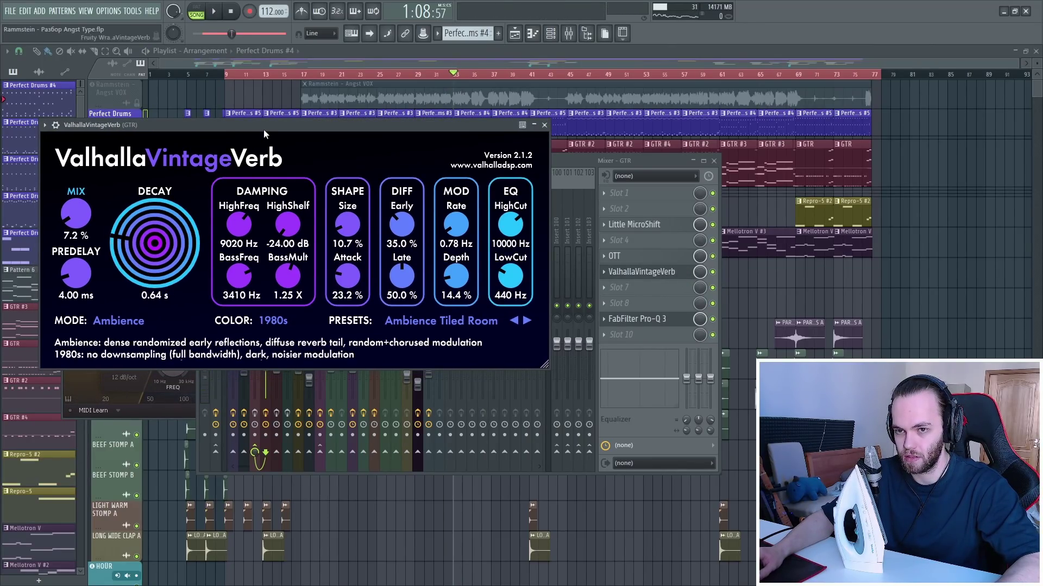
pyautogui.click(544, 125)
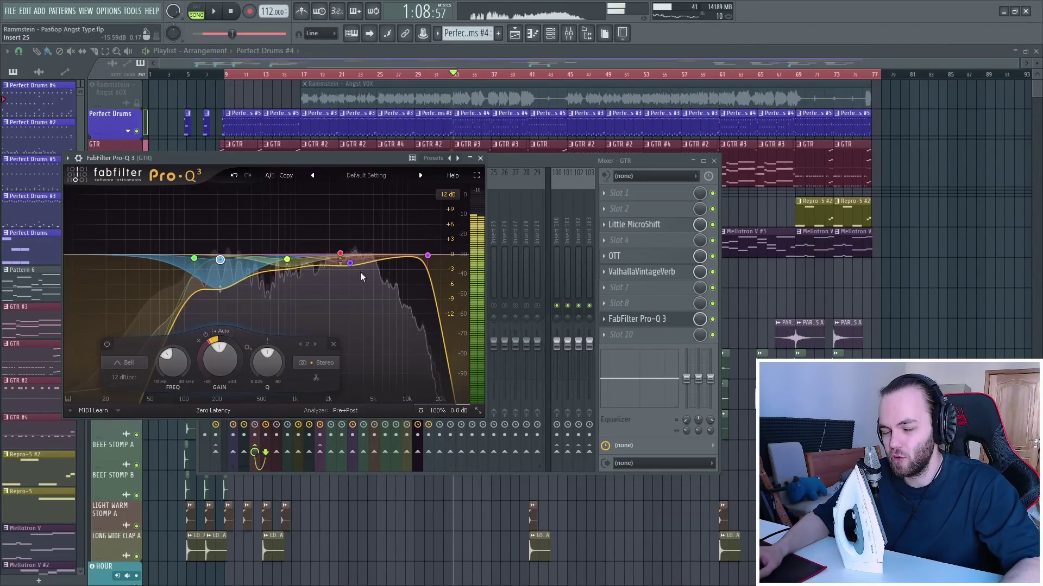
# Audition the 211.16 Hz bell and the 123.27 Hz low-cut bands of the guitar's FabFilter Pro-Q 3 in solo, unsoloing each
pyautogui.click(235, 229)
pyautogui.press('space')
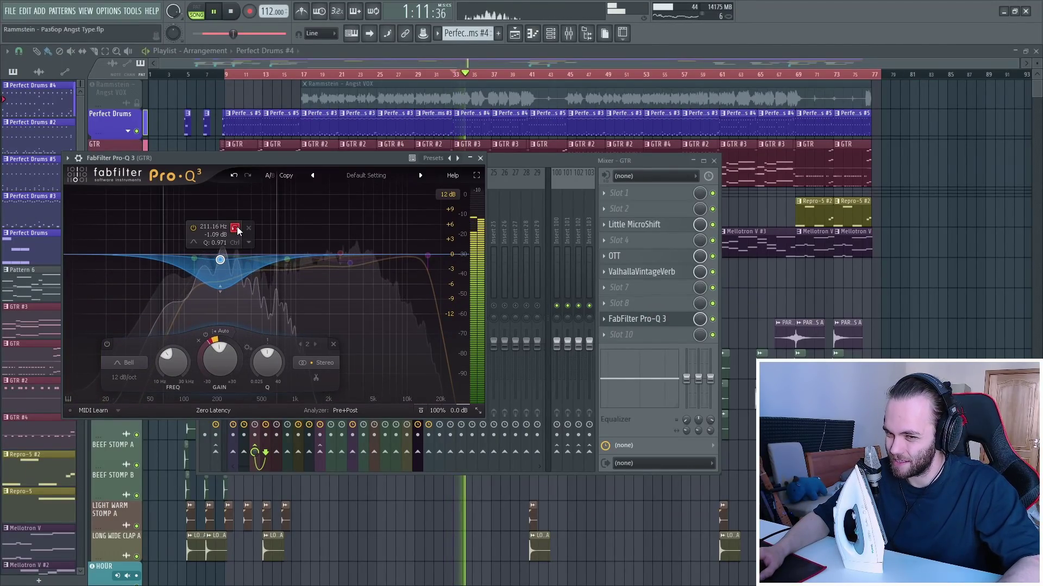
pyautogui.click(236, 228)
pyautogui.press('space')
pyautogui.moveTo(194, 258)
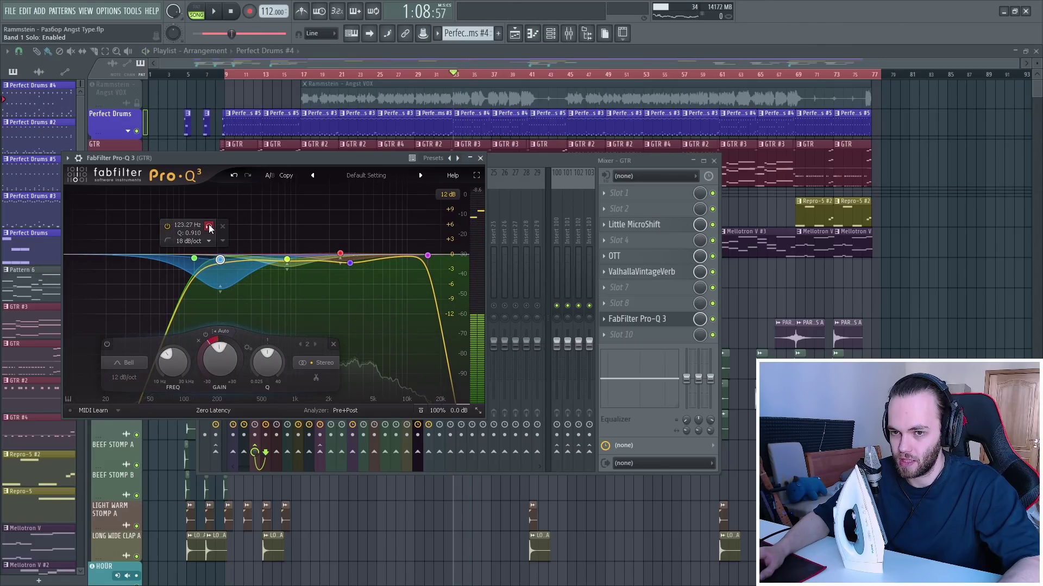
pyautogui.click(210, 228)
pyautogui.press('space')
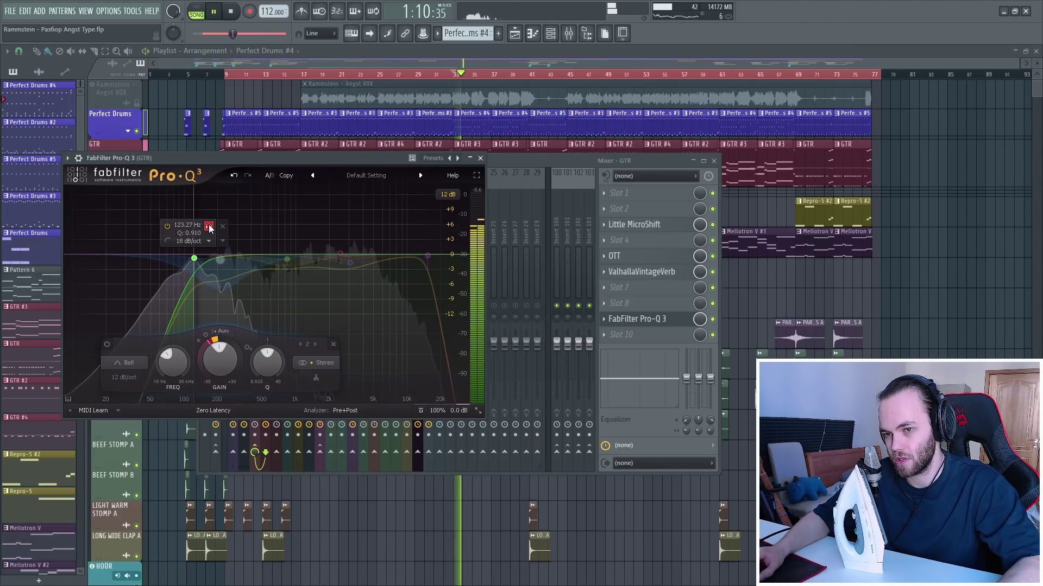
pyautogui.click(209, 229)
pyautogui.press('space')
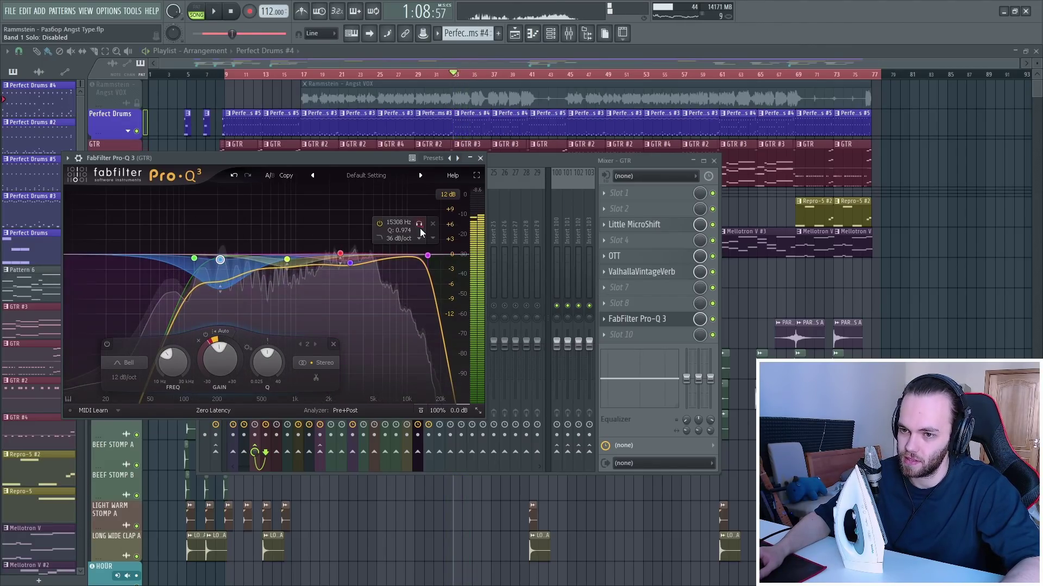
# Close the guitar's FabFilter Pro-Q 3, select the GTR BUS insert, and inspect its ValhallaUberMod settings
pyautogui.click(663, 319)
pyautogui.scroll(1, 585, 294)
pyautogui.click(634, 240)
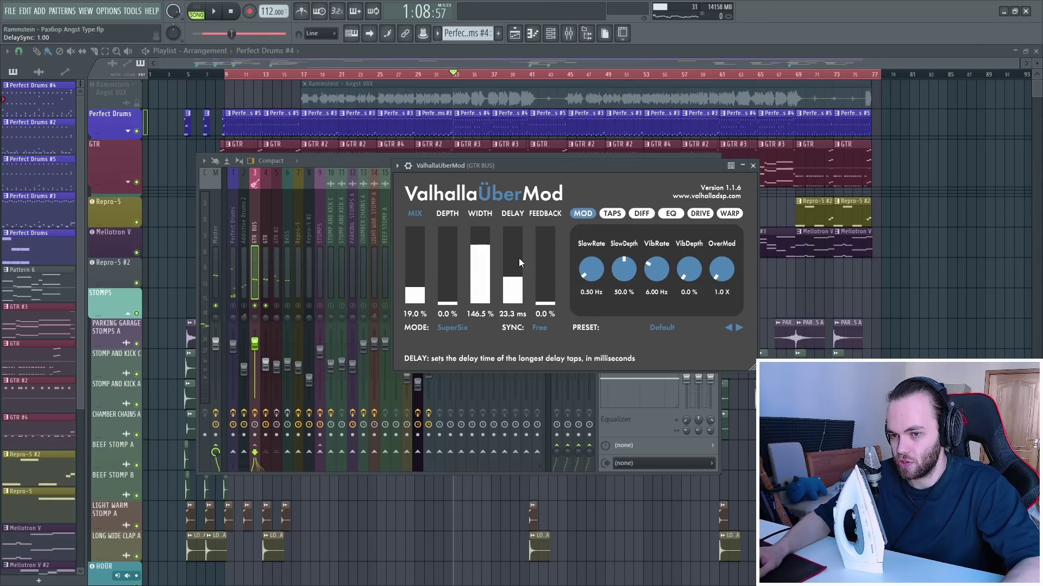
pyautogui.press('Escape')
# Reopen ValhallaUberMod on the GTR BUS insert and raise its mix to 100% while auditioning the guitar from bar 33
pyautogui.press('space')
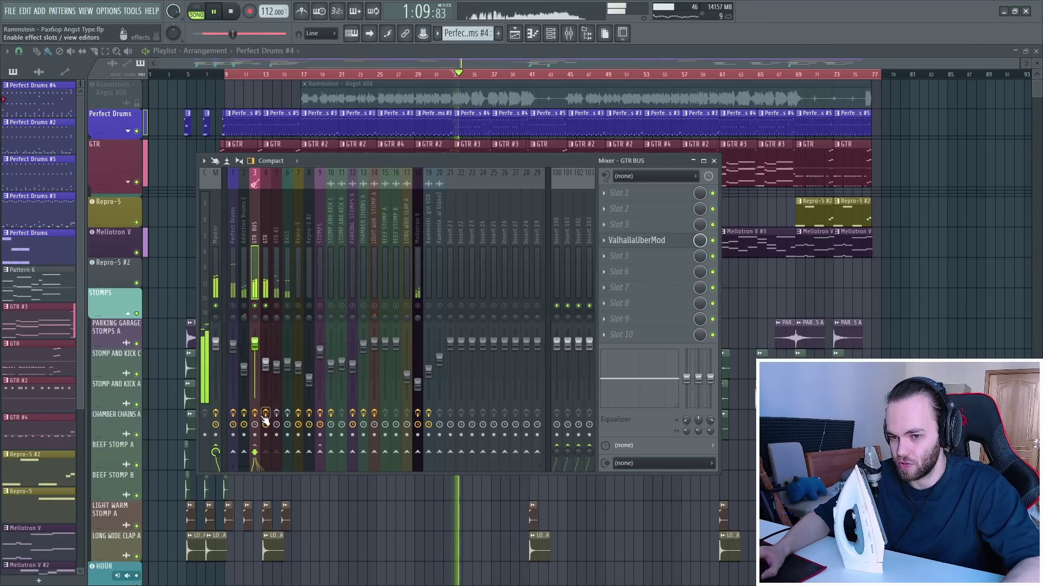
pyautogui.click(651, 245)
pyautogui.moveTo(415, 288); pyautogui.dragTo(414, 236)
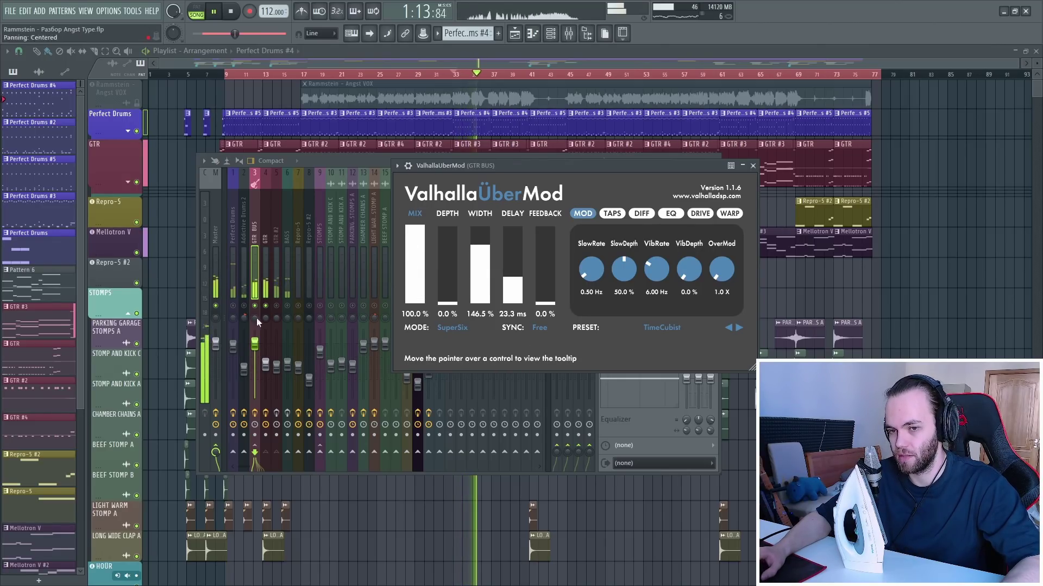
pyautogui.press('space')
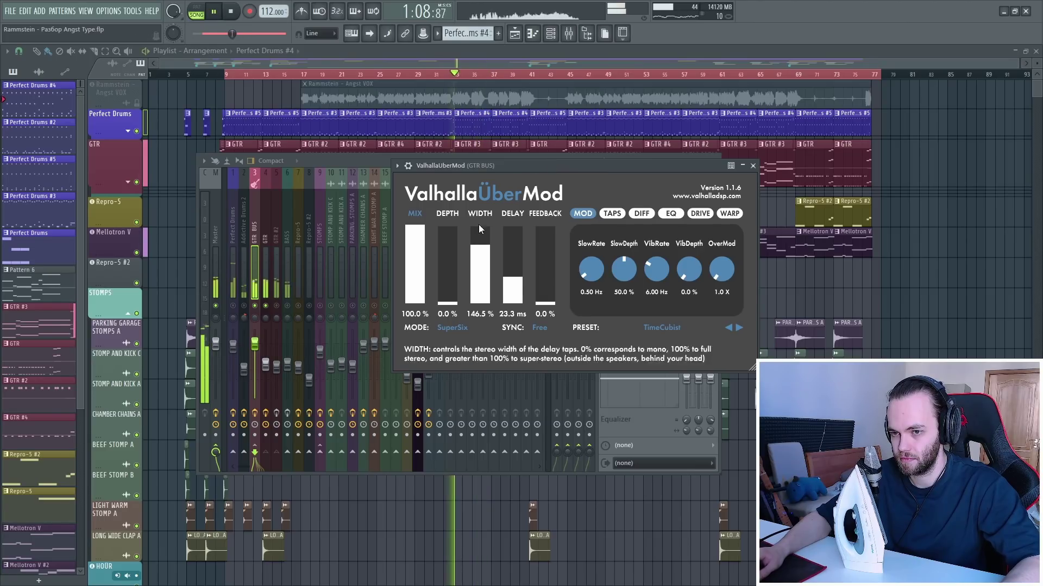
# Set ValhallaUberMod's mix to 19.7% on the GTR BUS insert and close the plugin
pyautogui.moveTo(415, 239); pyautogui.dragTo(414, 296)
pyautogui.press('space')
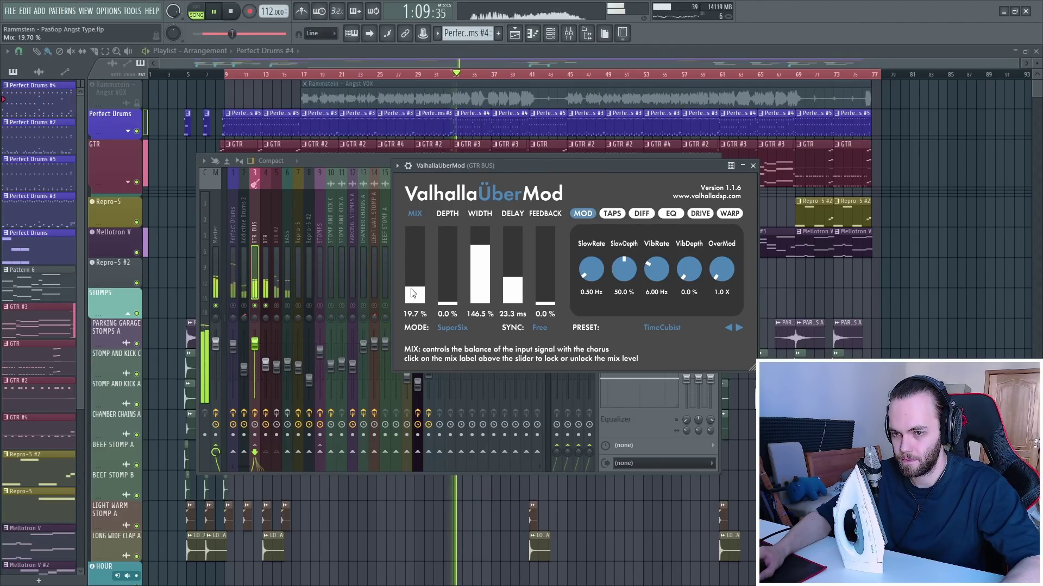
pyautogui.press('Escape')
pyautogui.press('space')
# Select the GTR #2 insert, audition it from bar 33, and look over the guitar channels in the channel rack
pyautogui.click(278, 279)
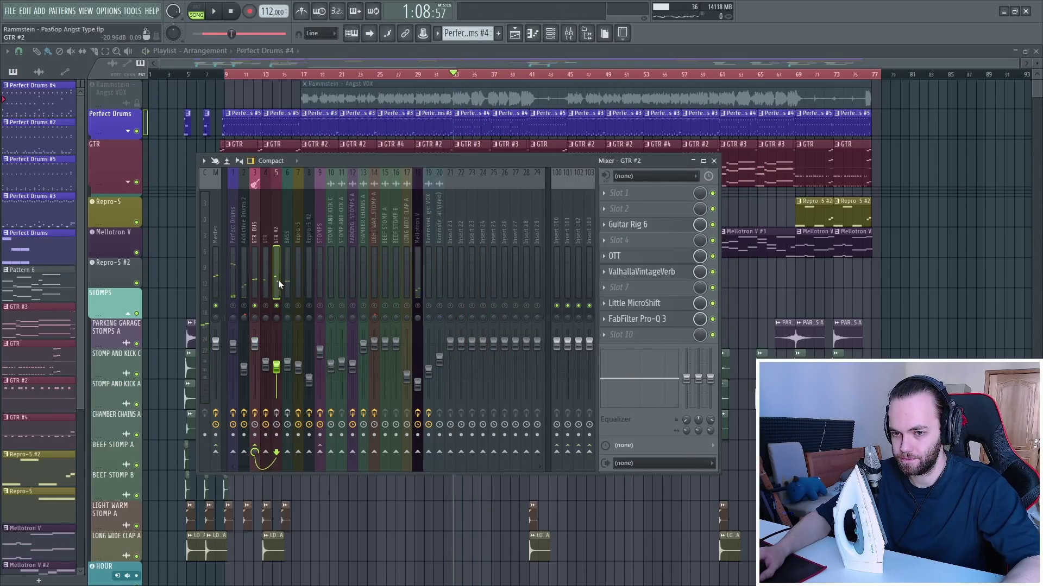
pyautogui.press('space')
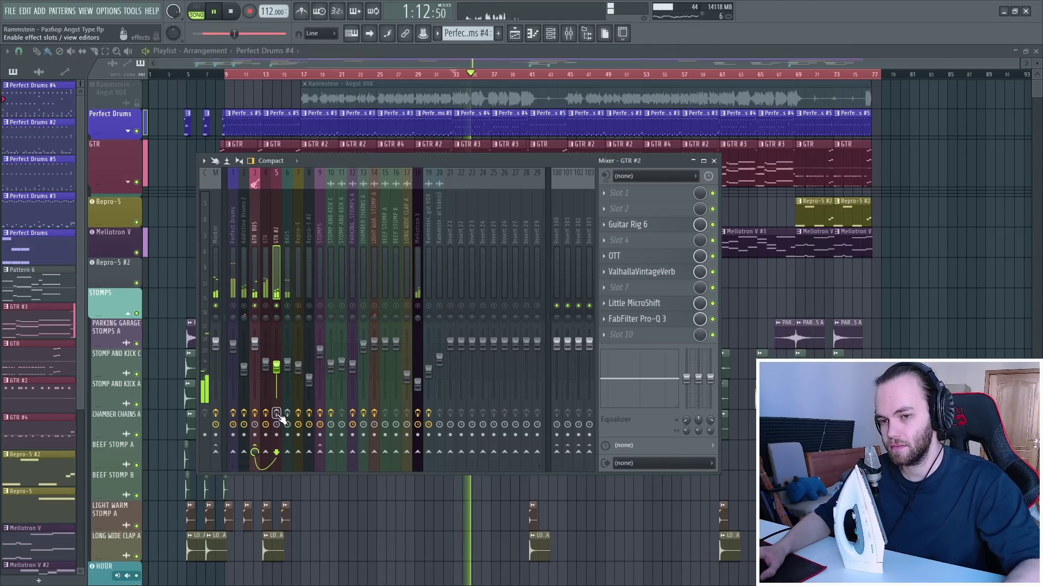
pyautogui.press('space')
pyautogui.click(551, 33)
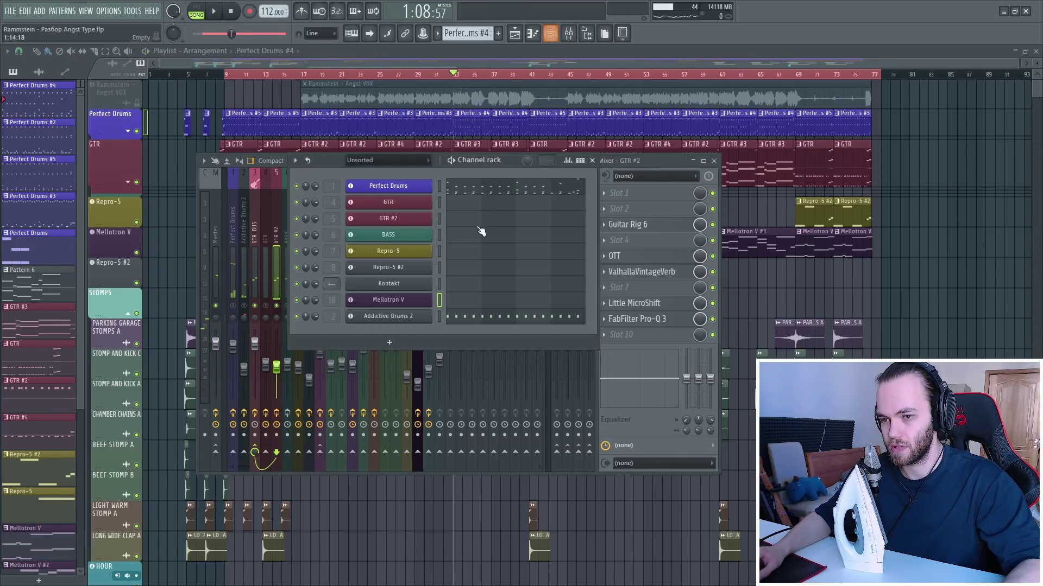
pyautogui.click(410, 204)
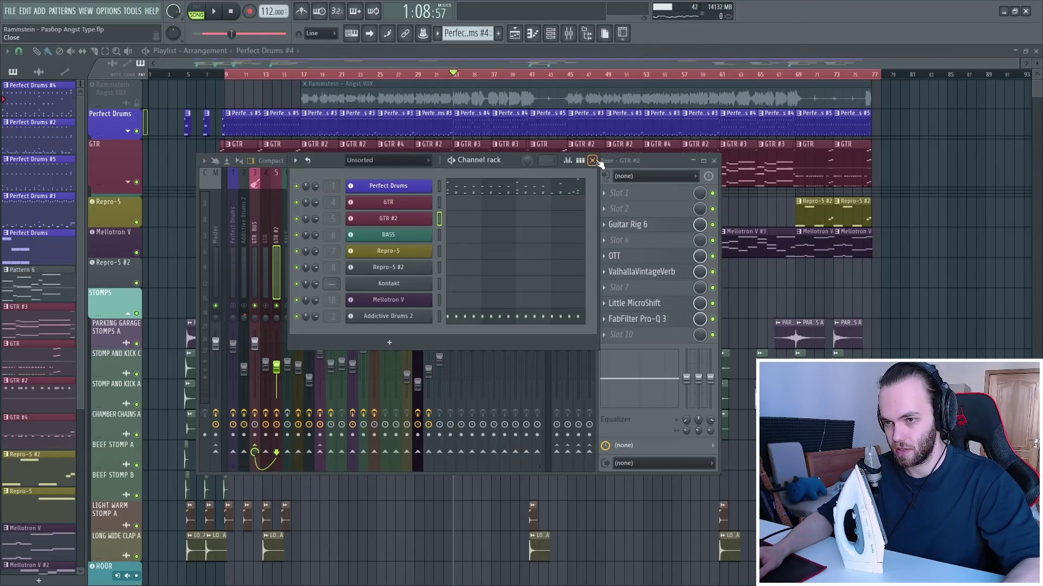
pyautogui.click(593, 160)
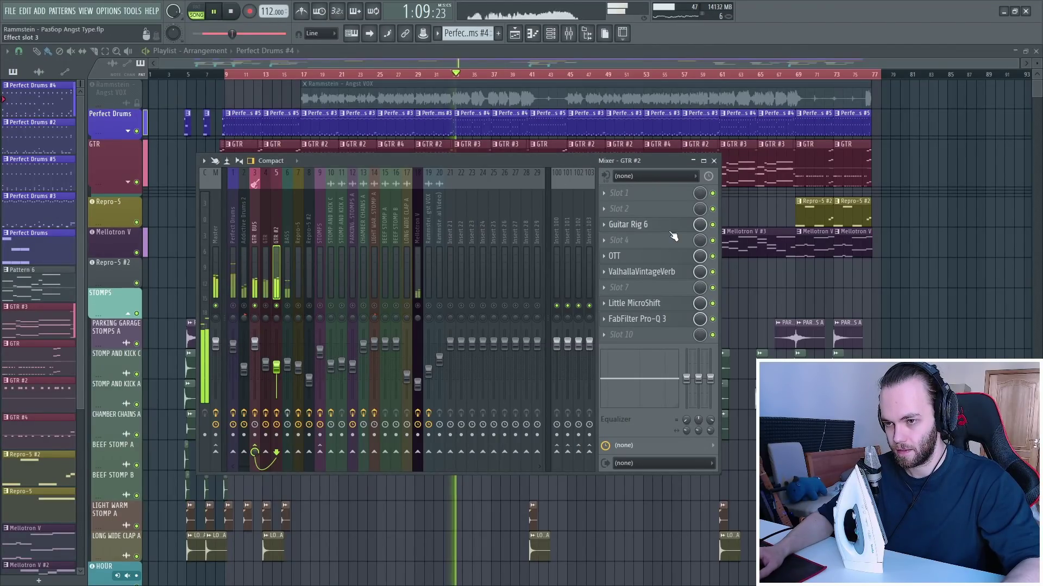
# Compare the multi-tracking settings on the main pages of the GTR and GTR #2 Shreddage 3 Hydra instruments, closing both
pyautogui.click(555, 39)
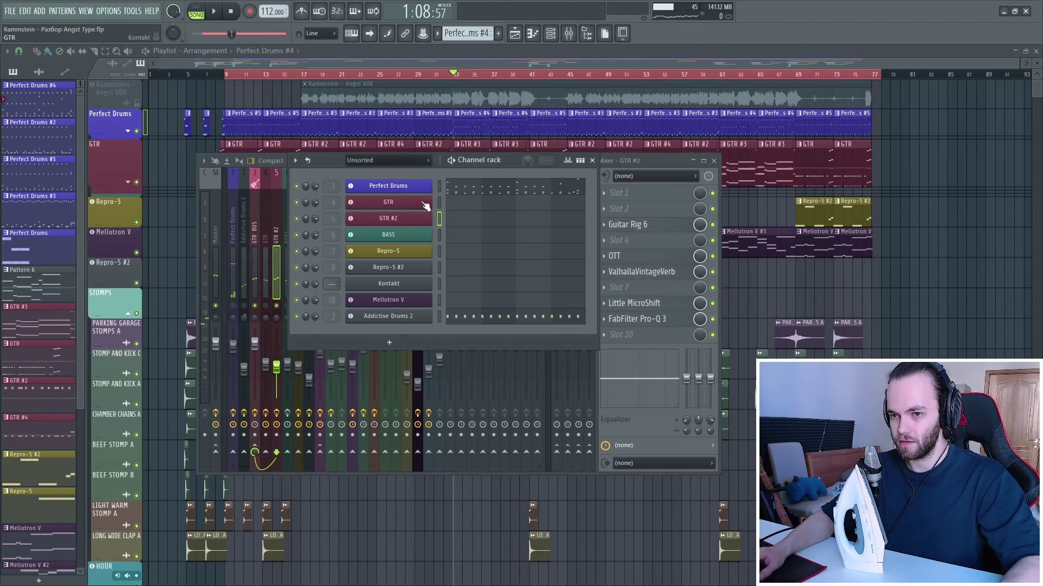
pyautogui.click(425, 205)
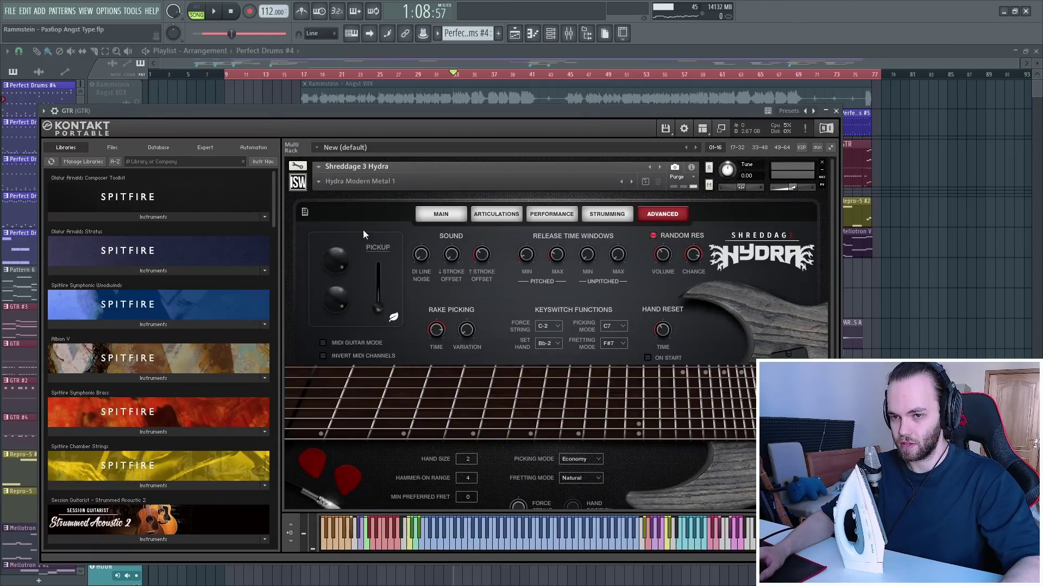
pyautogui.click(459, 218)
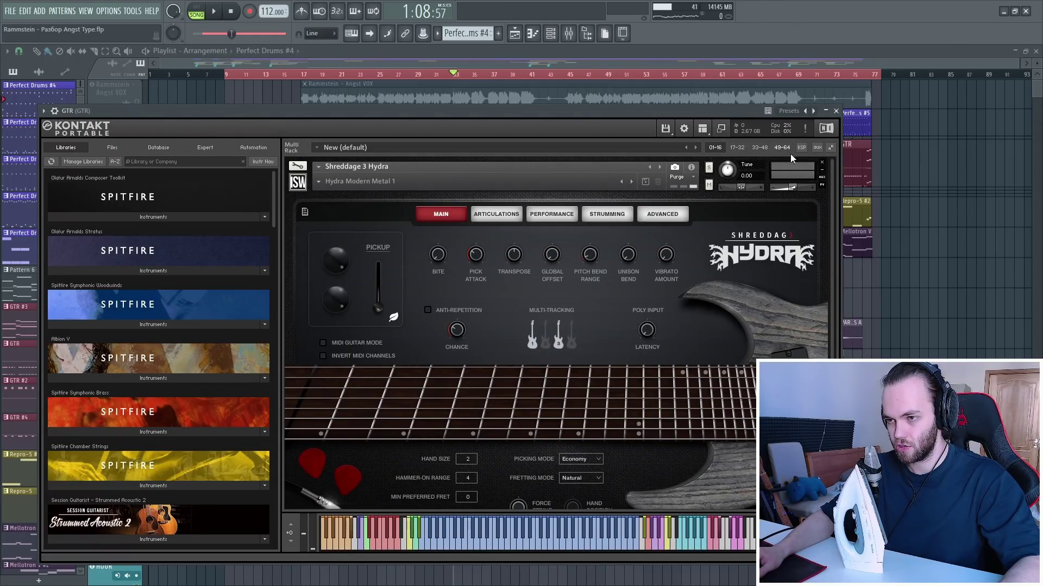
pyautogui.click(836, 110)
pyautogui.click(415, 220)
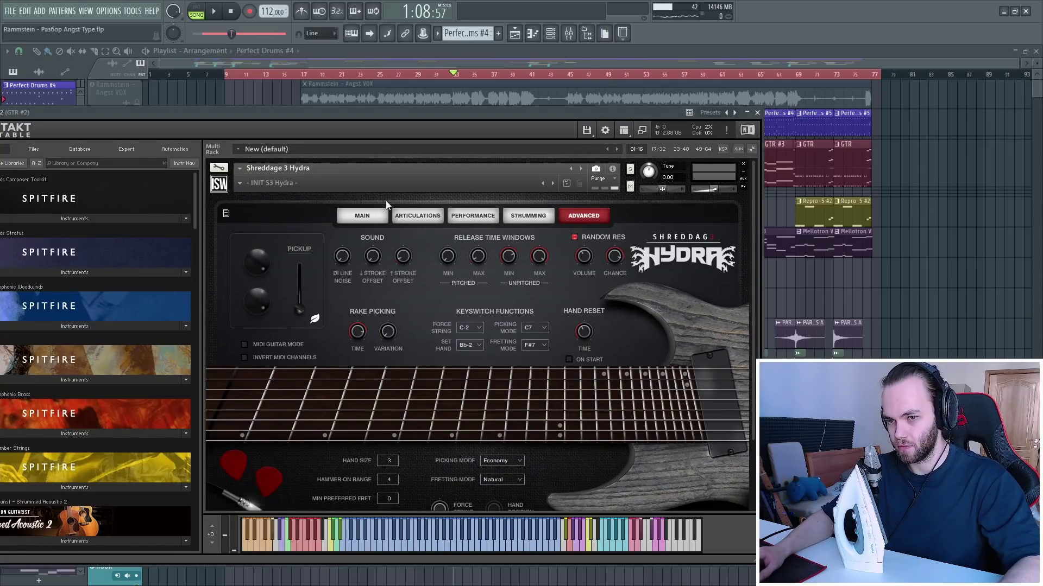
pyautogui.click(381, 218)
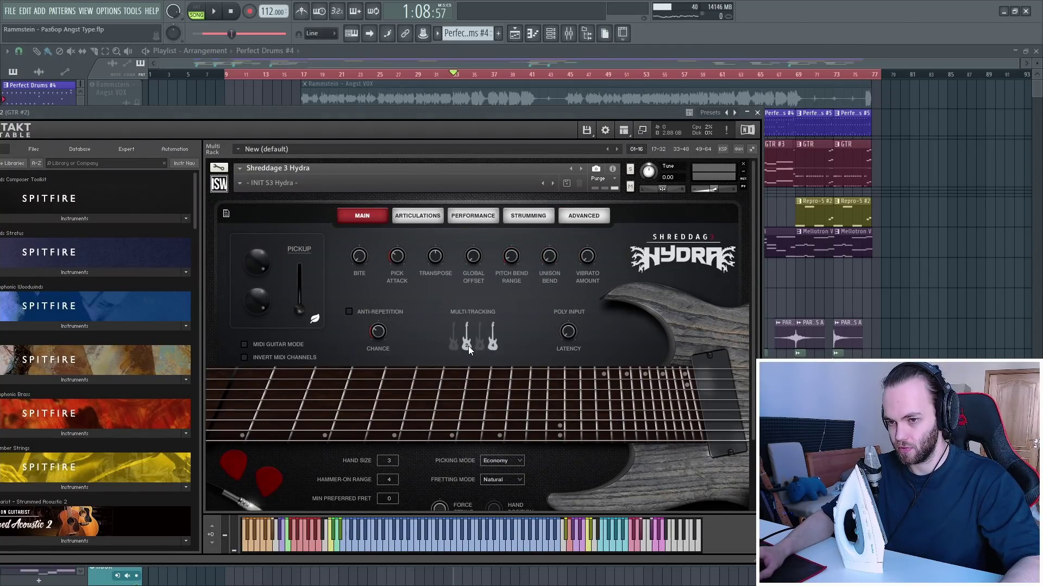
pyautogui.click(757, 113)
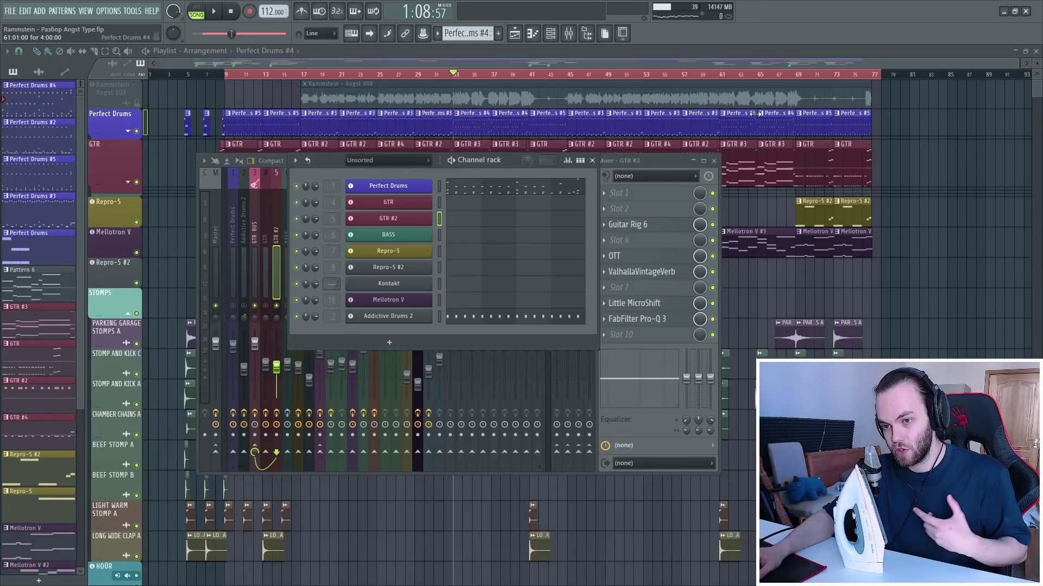
pyautogui.click(593, 160)
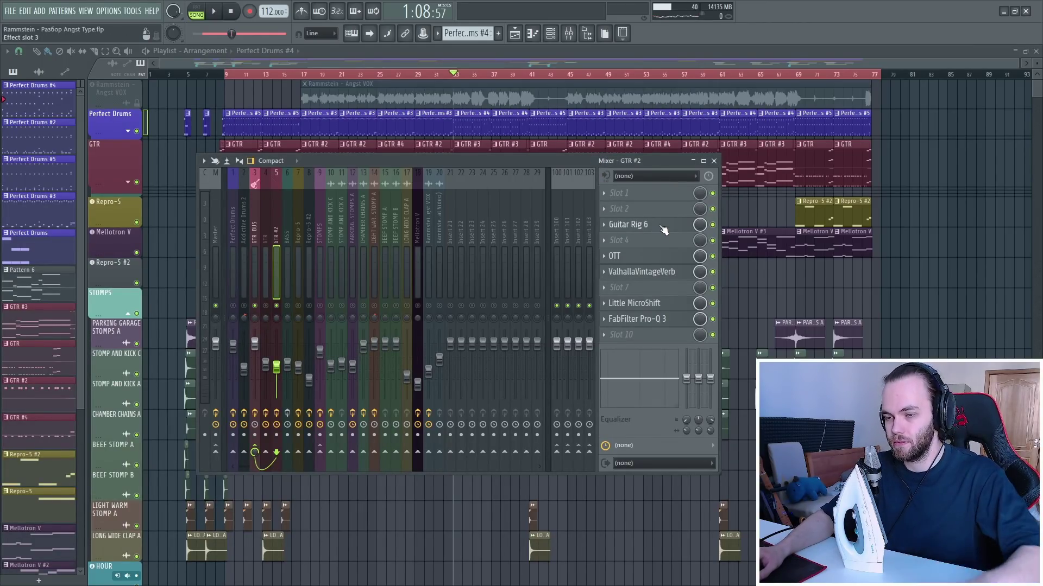
# Audition the guitars from bar 33 and inspect the Tight Vintage Rammfire preset in Guitar Rig 6 on the GTR #2 insert
pyautogui.press('space')
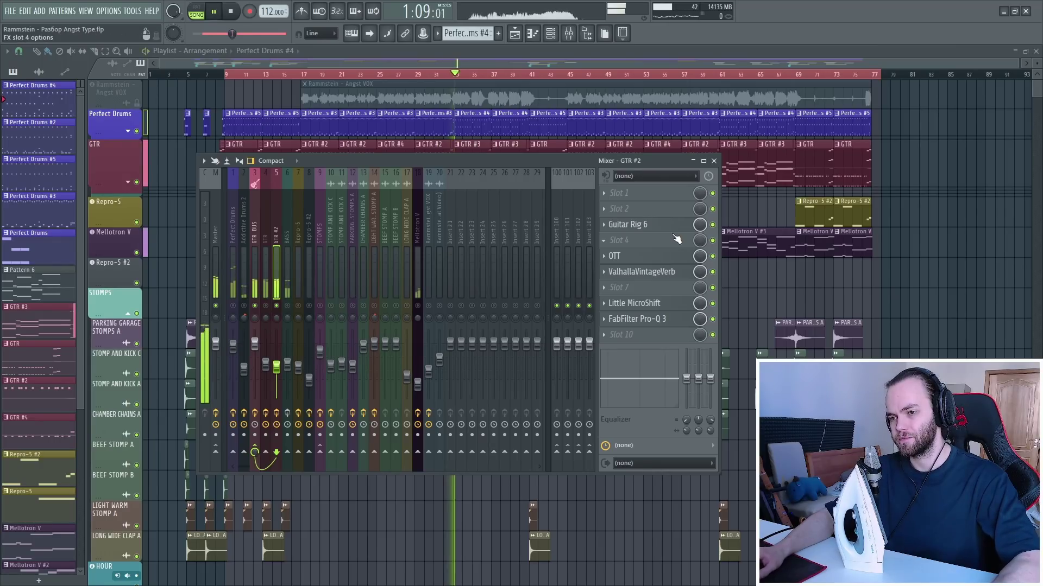
pyautogui.press('space')
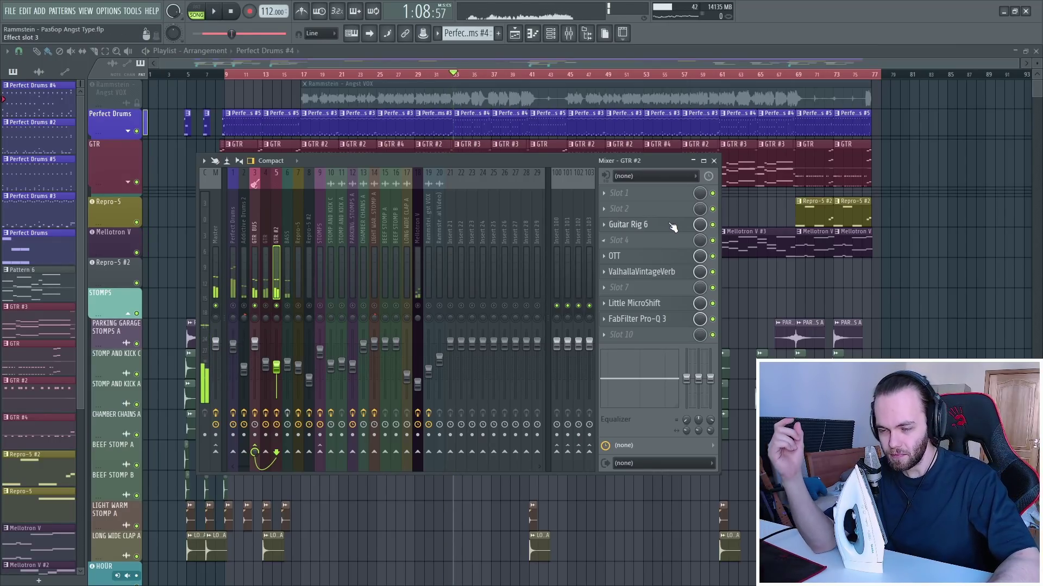
pyautogui.click(672, 226)
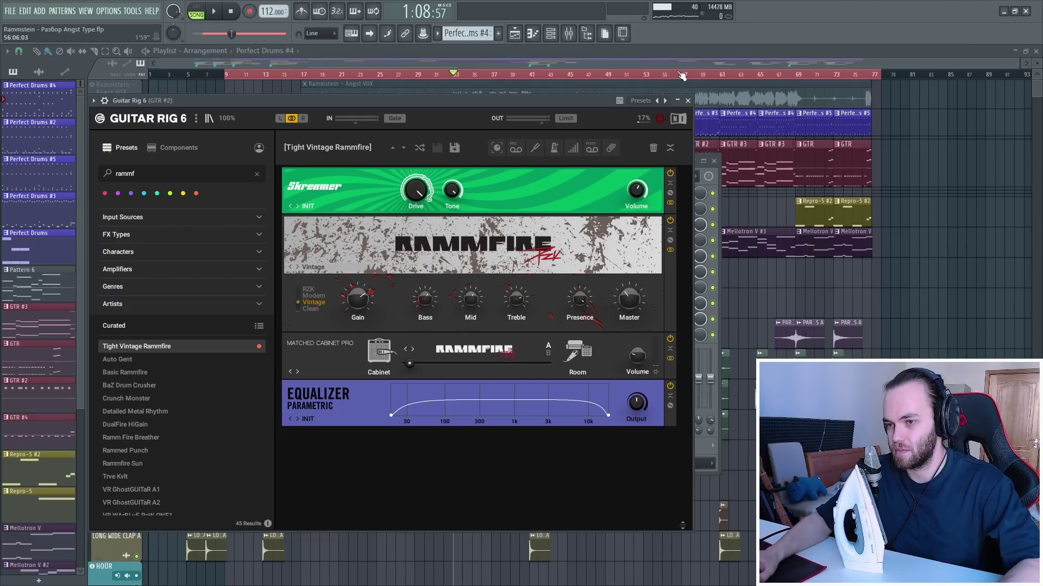
pyautogui.click(689, 101)
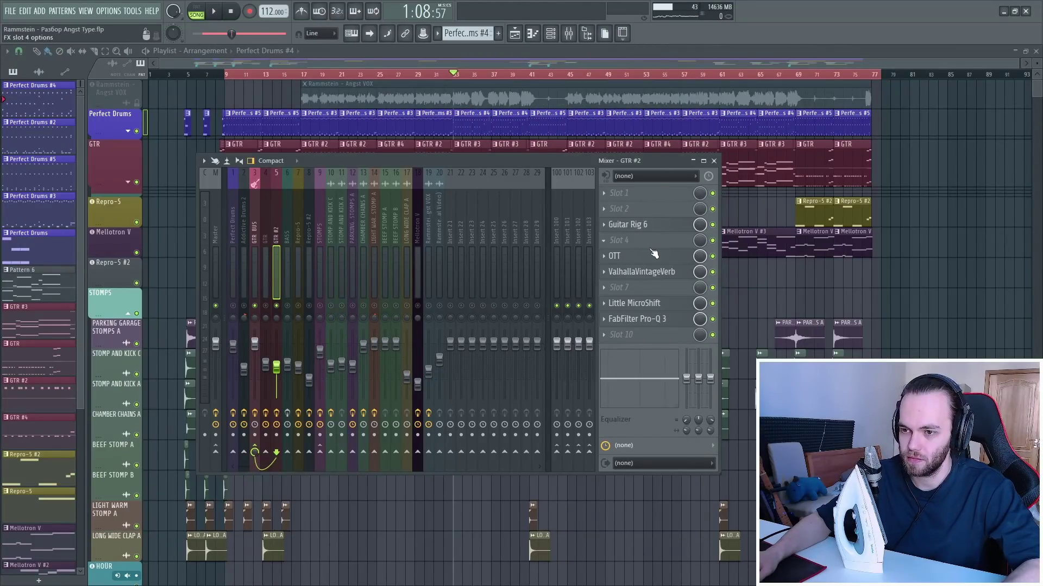
# Inspect OTT, ValhallaVintageVerb and Little MicroShift on the GTR #2 insert, playing the track with OTT open, then close them
pyautogui.click(654, 256)
pyautogui.press('space')
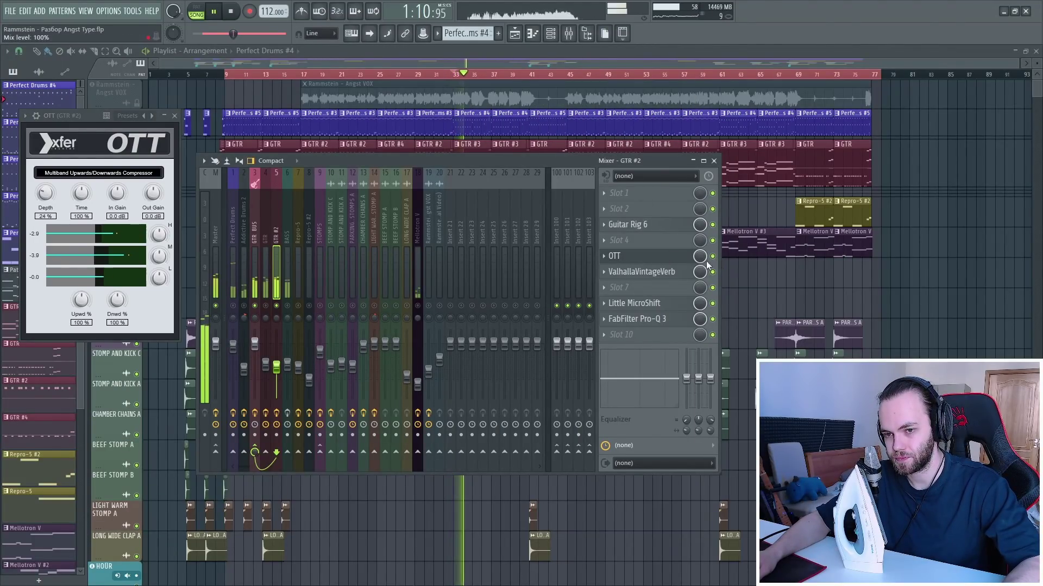
pyautogui.press('space')
pyautogui.click(678, 273)
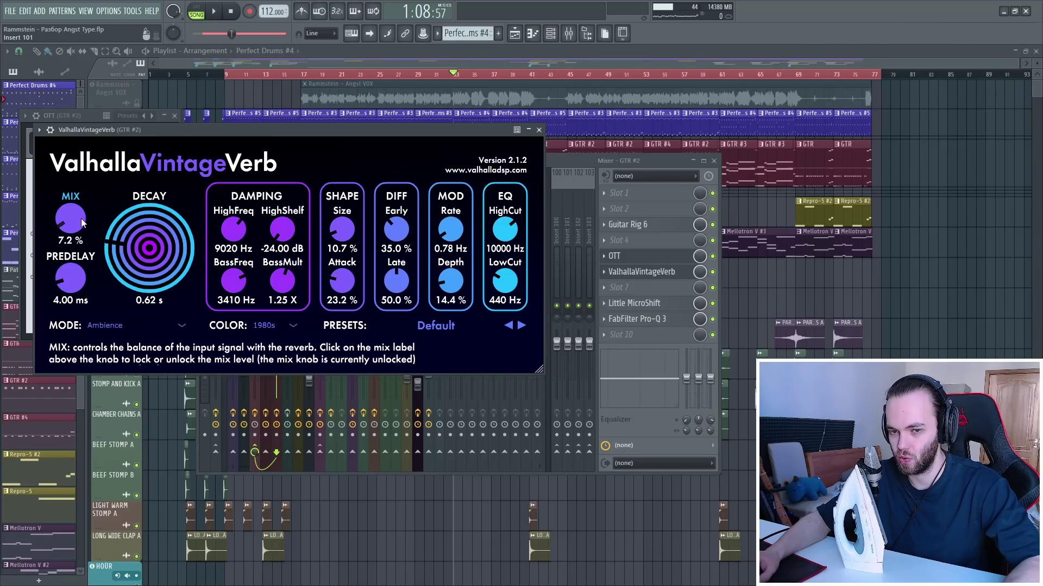
pyautogui.click(540, 131)
pyautogui.click(678, 305)
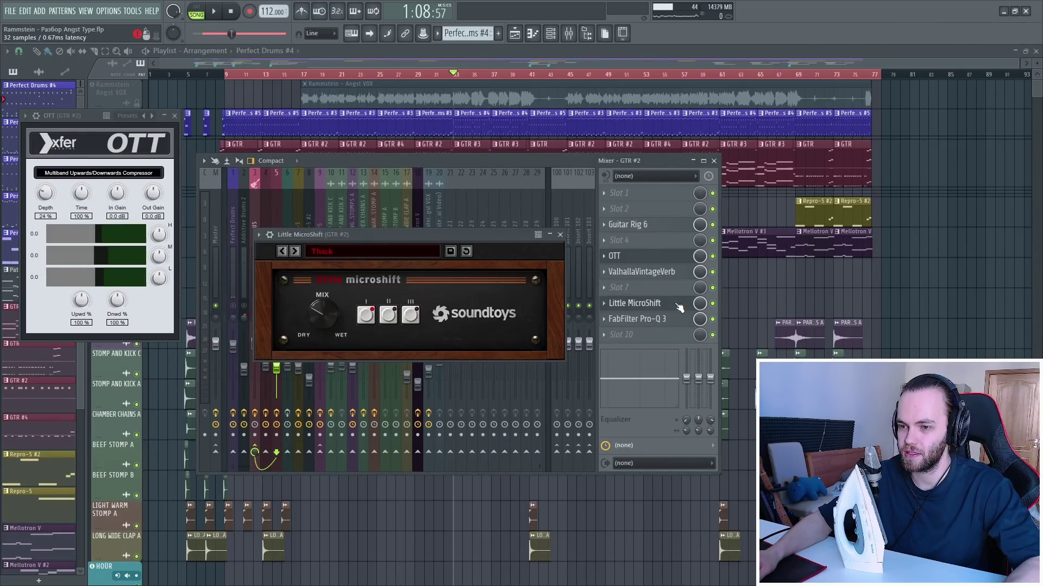
pyautogui.click(175, 115)
# Bypass FabFilter Pro-Q 3 on the GTR #2 insert while playing the track, then re-enable it to compare the sound
pyautogui.click(712, 319)
pyautogui.press('space')
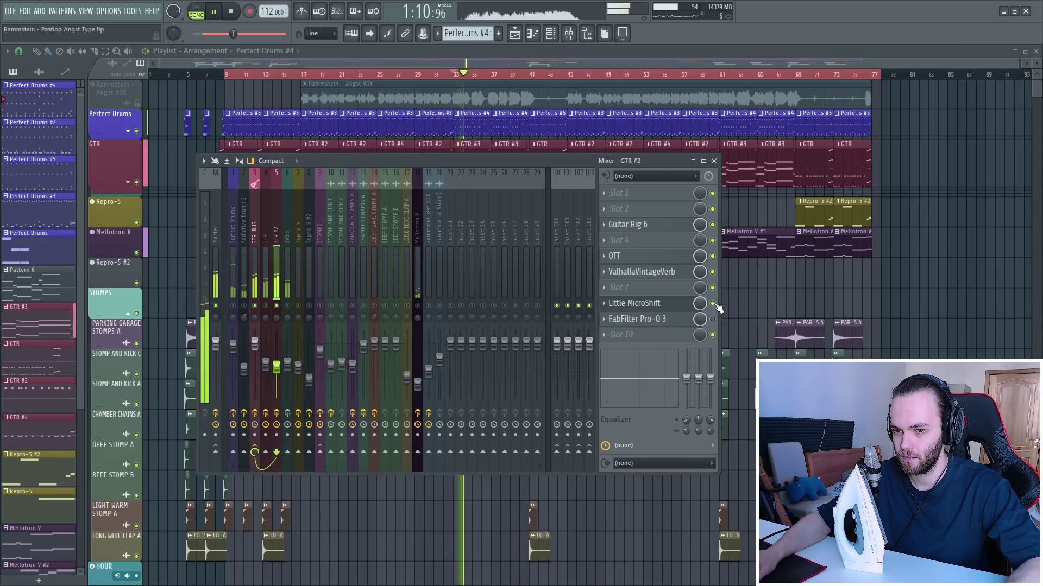
pyautogui.click(712, 319)
pyautogui.press('space')
# Open FabFilter Pro-Q 3 on the GTR #2 insert, audition its 211.16 Hz bell band in solo, and close the plugin
pyautogui.click(687, 323)
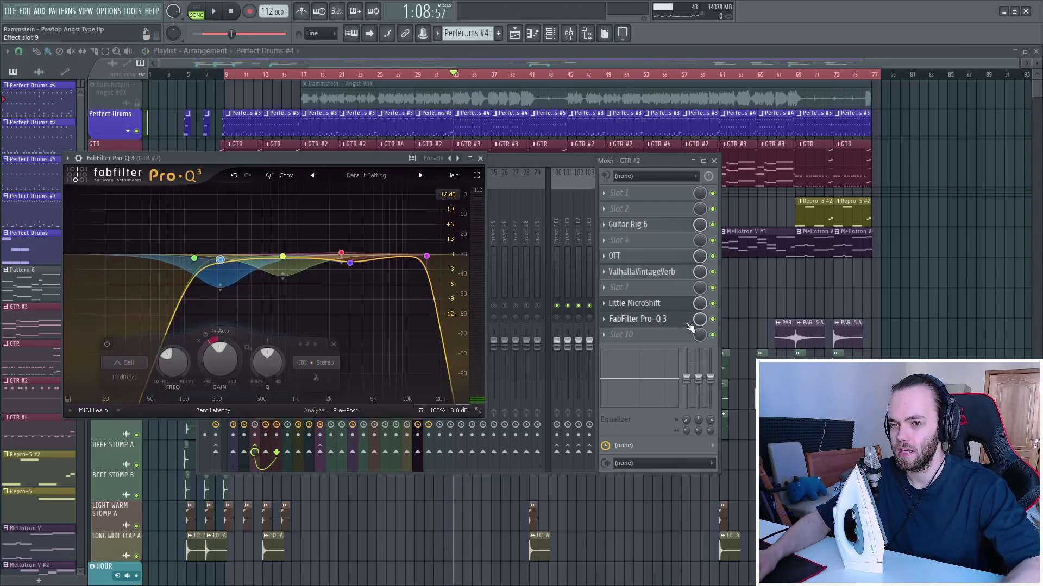
pyautogui.press('space')
pyautogui.moveTo(222, 261)
pyautogui.press('space')
pyautogui.click(236, 228)
pyautogui.press('space')
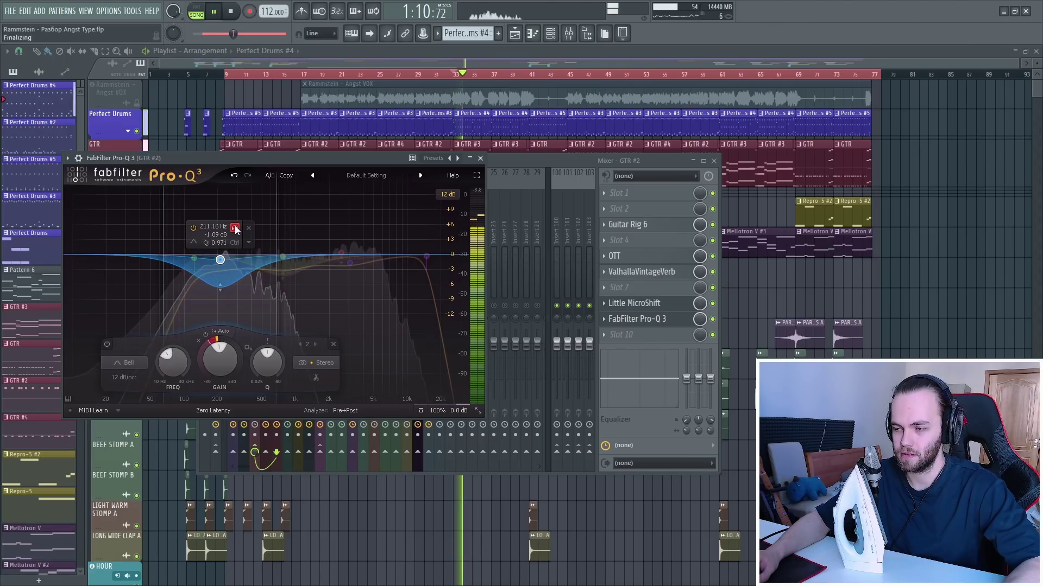
pyautogui.press('space')
pyautogui.click(480, 158)
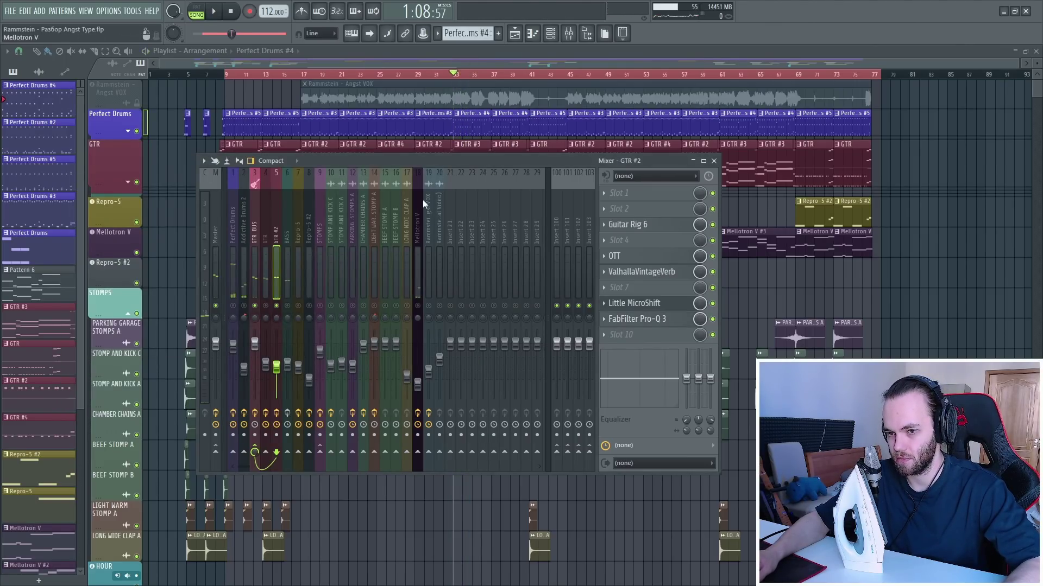
# Play the guitars briefly and review OTT, ValhallaVintageVerb, Little MicroShift and FabFilter Pro-Q 3 on the GTR #2 insert again
pyautogui.press('space')
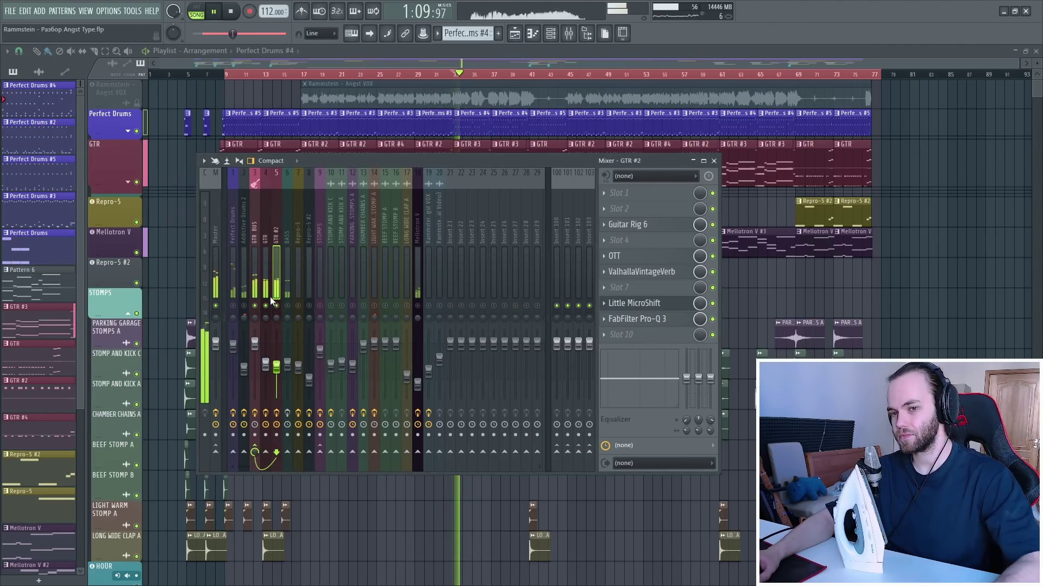
pyautogui.press('space')
pyautogui.click(614, 256)
pyautogui.click(614, 256)
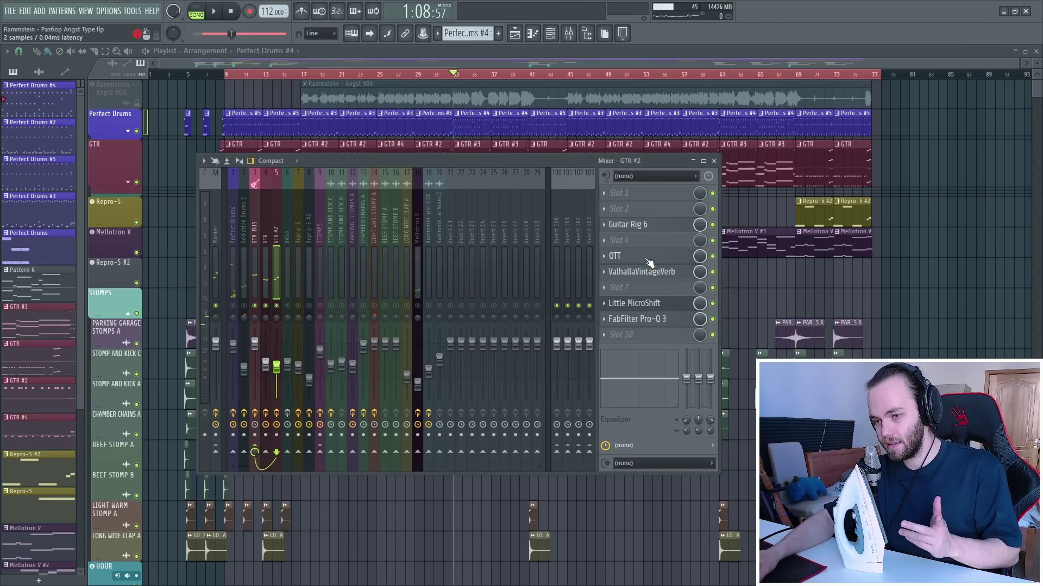
pyautogui.click(649, 273)
pyautogui.click(651, 274)
pyautogui.click(668, 304)
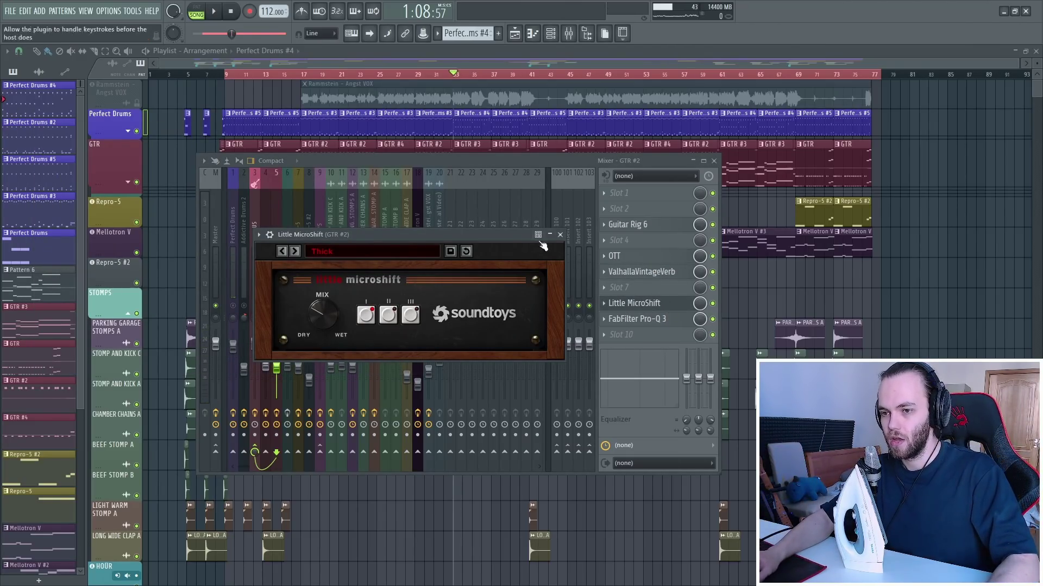
pyautogui.click(560, 234)
pyautogui.click(664, 324)
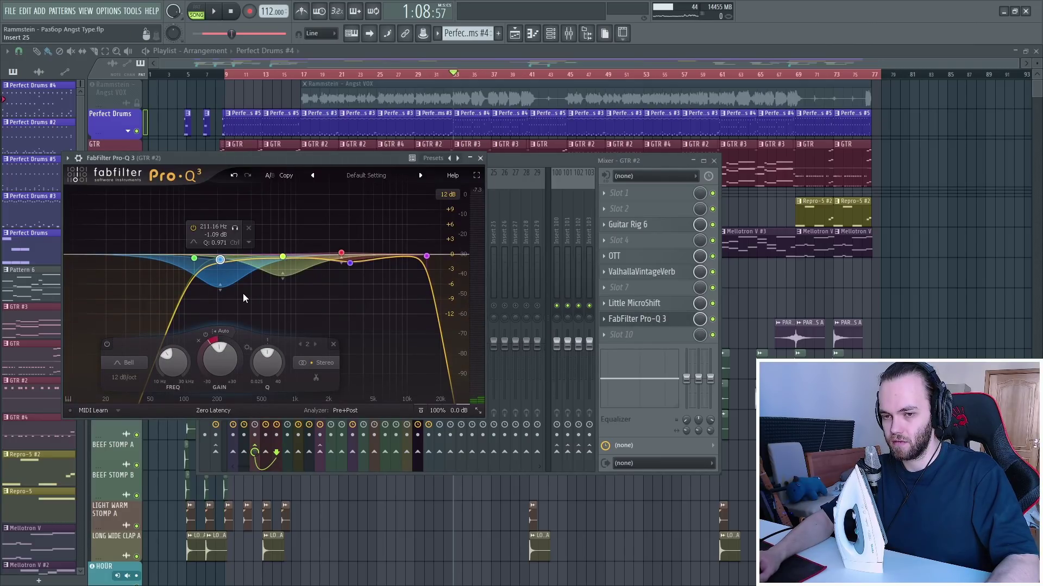
pyautogui.click(480, 158)
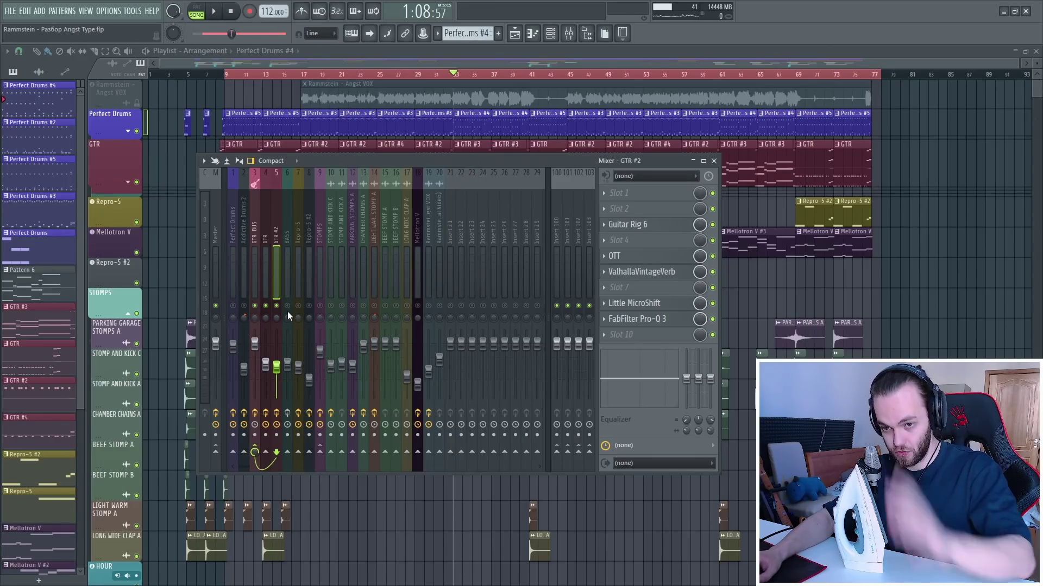
# Select the BASS insert during playback and inspect its Darkglass Ultra and OTT effects, closing each
pyautogui.press('space')
pyautogui.click(288, 293)
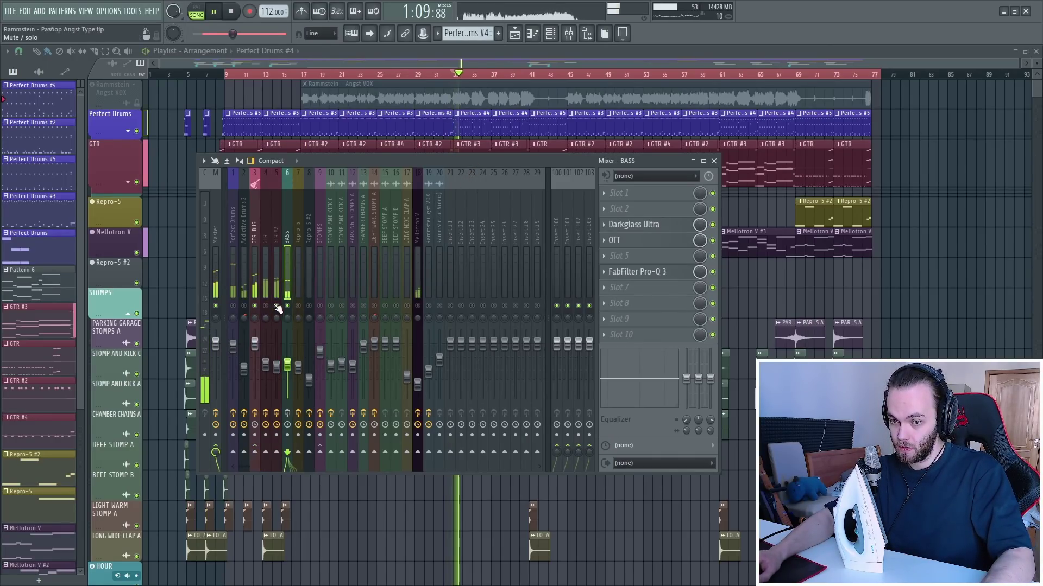
pyautogui.click(652, 225)
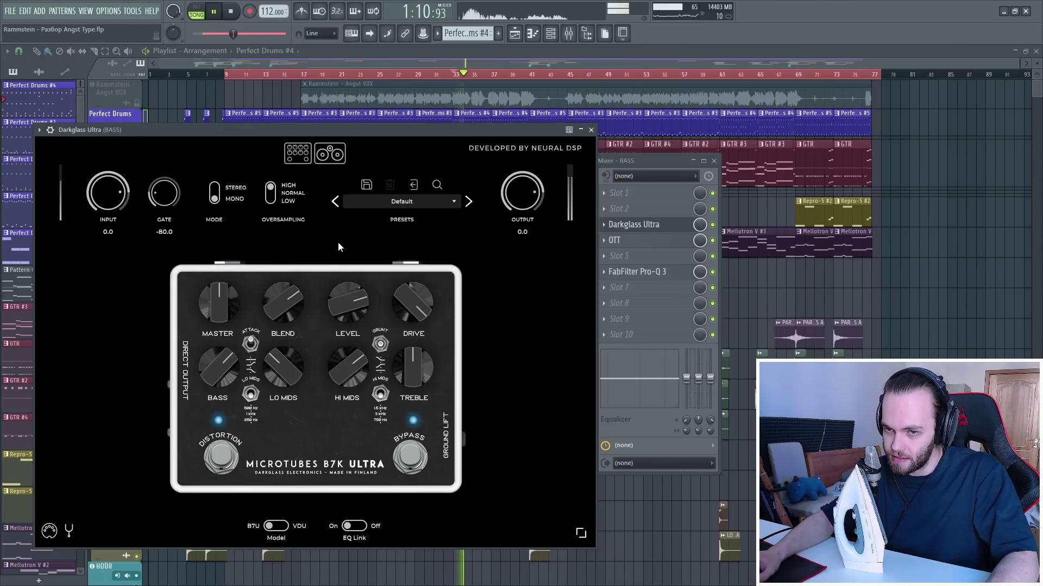
pyautogui.click(591, 130)
pyautogui.click(652, 241)
pyautogui.click(658, 246)
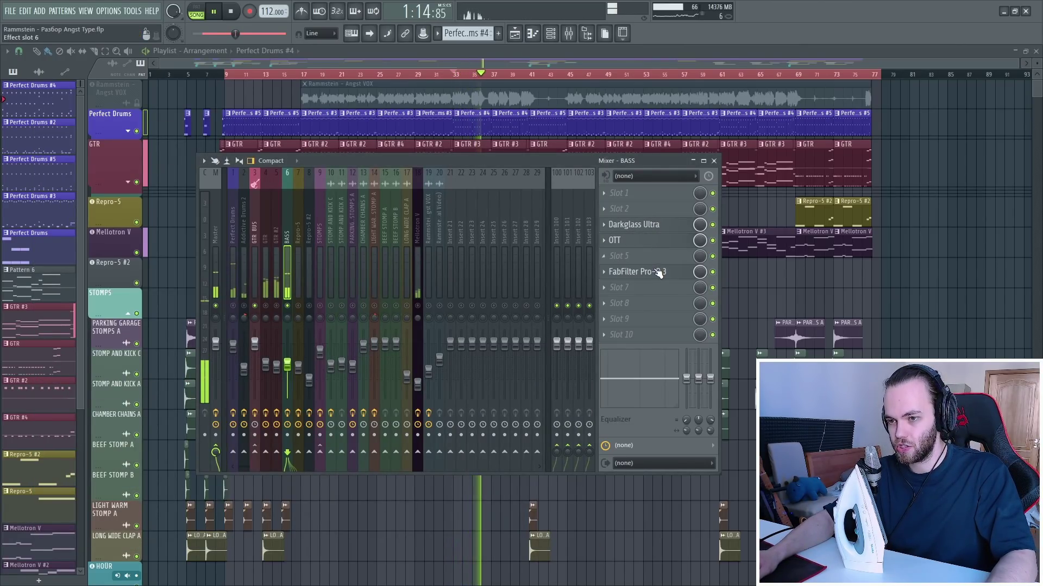
# Open FabFilter Pro-Q 3 on the BASS insert and audition its 3484.2 Hz bell band in solo, then unsolo it
pyautogui.click(658, 272)
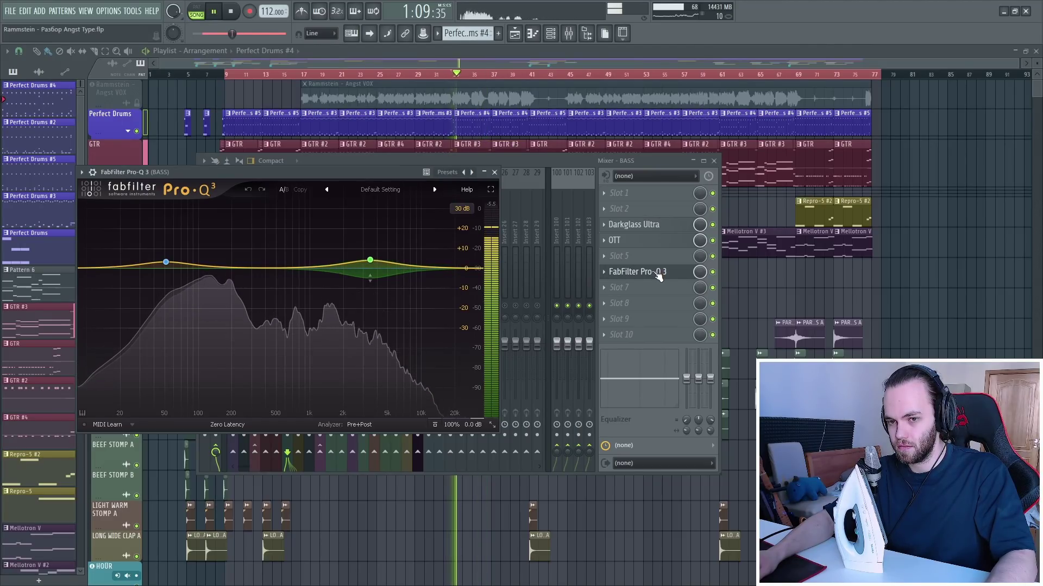
pyautogui.press('space')
pyautogui.moveTo(388, 260)
pyautogui.click(385, 228)
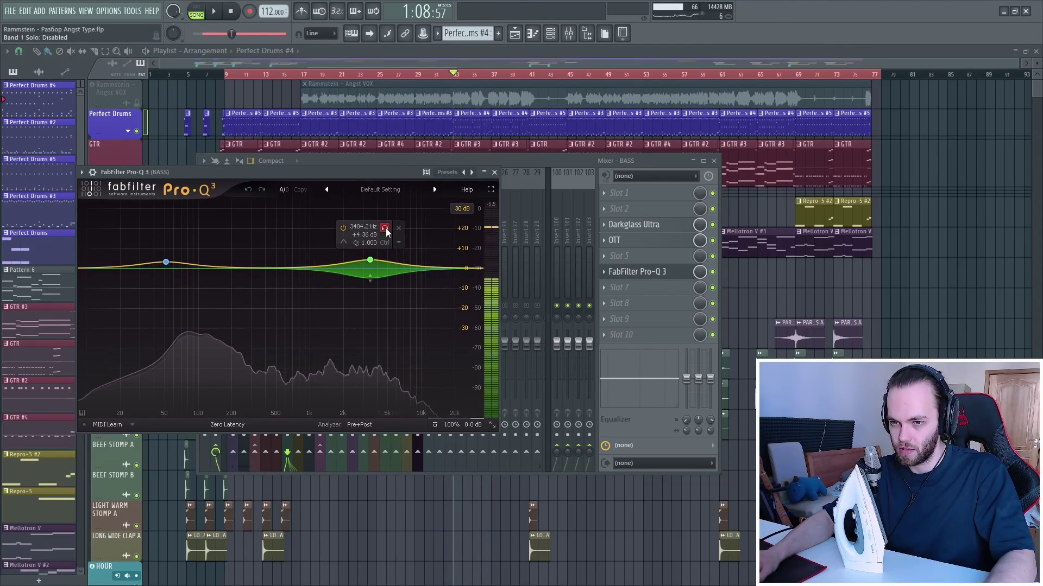
pyautogui.press('space')
pyautogui.moveTo(386, 232); pyautogui.dragTo(386, 232)
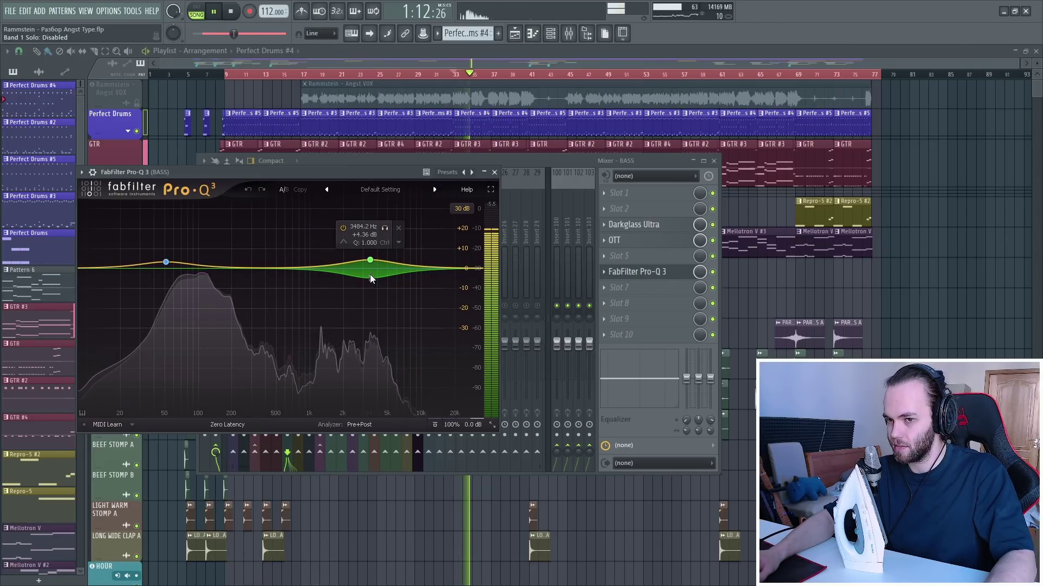
# Close FabFilter Pro-Q 3 on the BASS insert and replay the passage from bar 33 with the mixer in view
pyautogui.press('space')
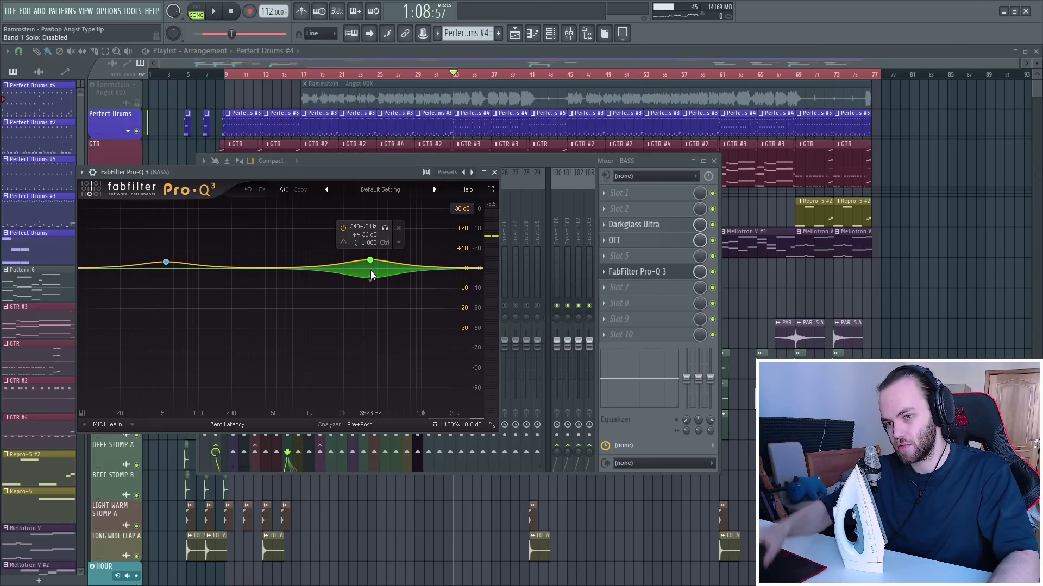
pyautogui.click(494, 173)
pyautogui.press('space')
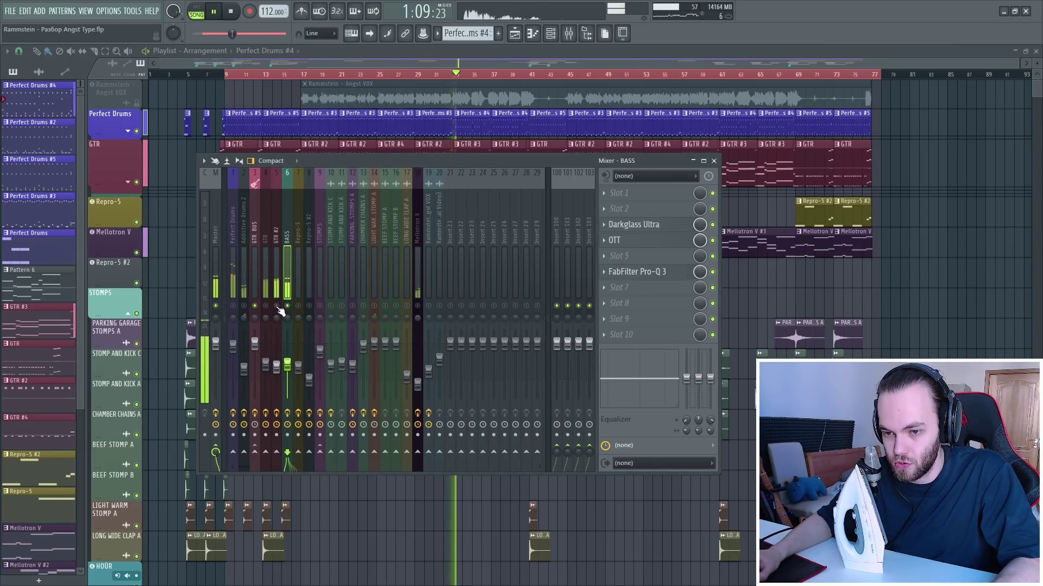
pyautogui.press('space')
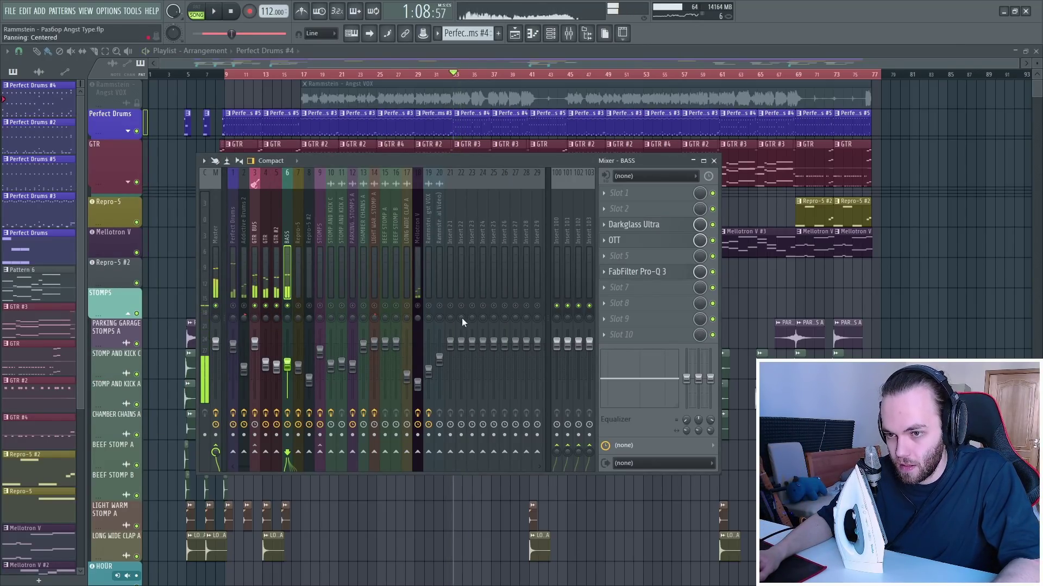
pyautogui.press('F9')
pyautogui.press('F9')
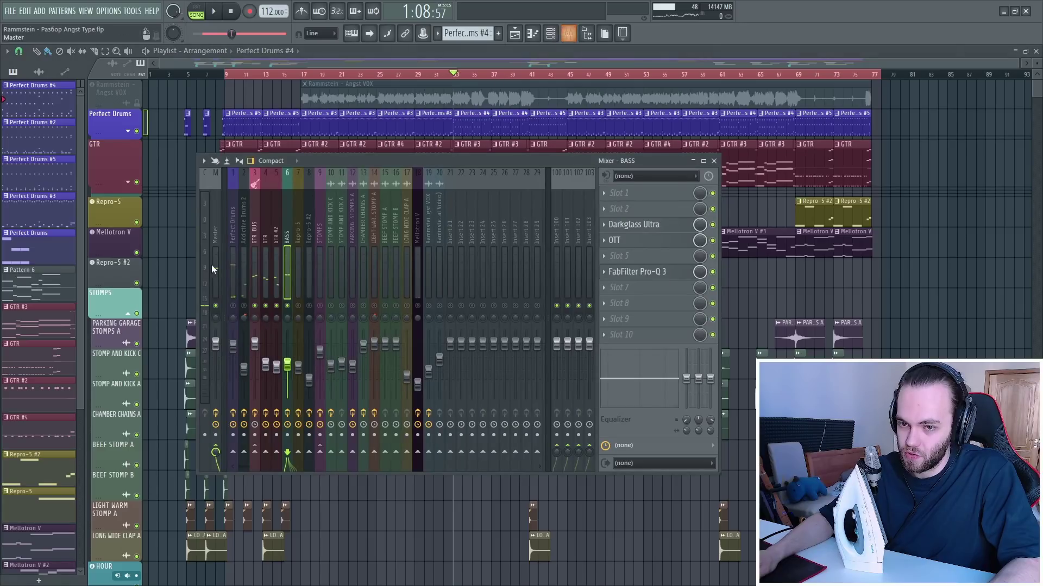
pyautogui.press('space')
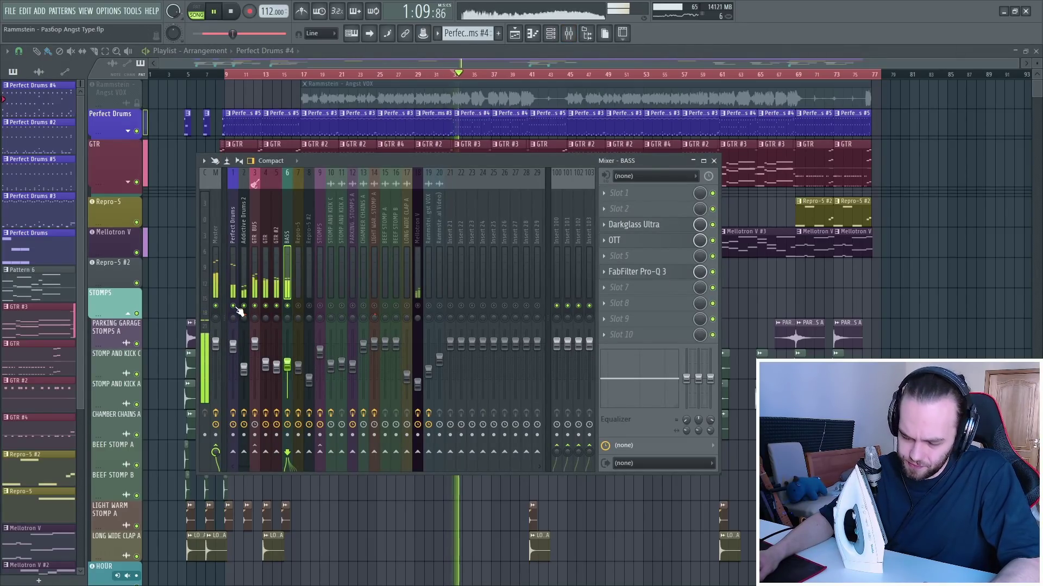
pyautogui.press('space')
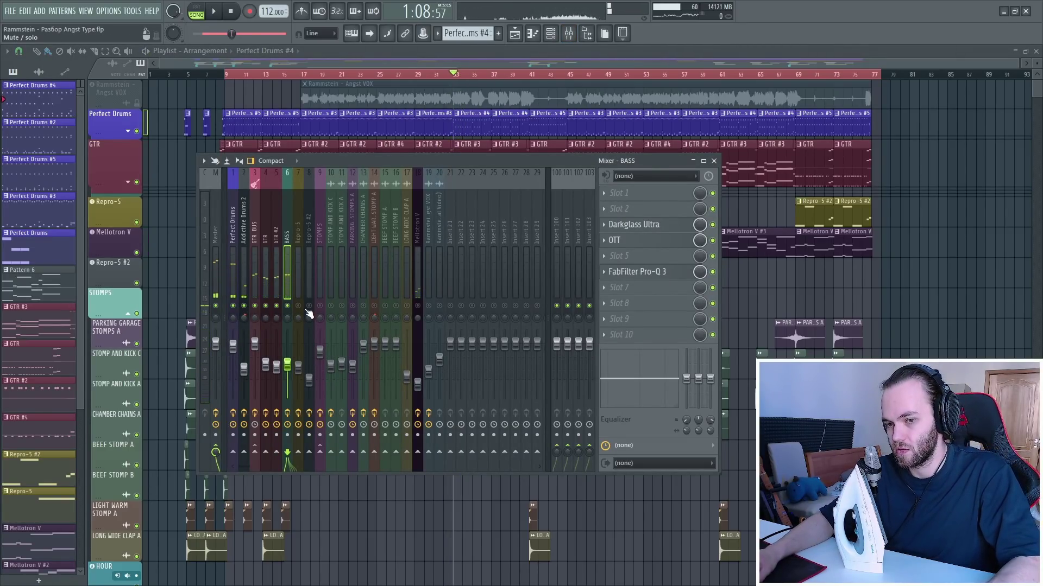
# Inspect RC-20 Retro Color on the Mellotron V insert during playback and toggle the effect off and on
pyautogui.press('F9')
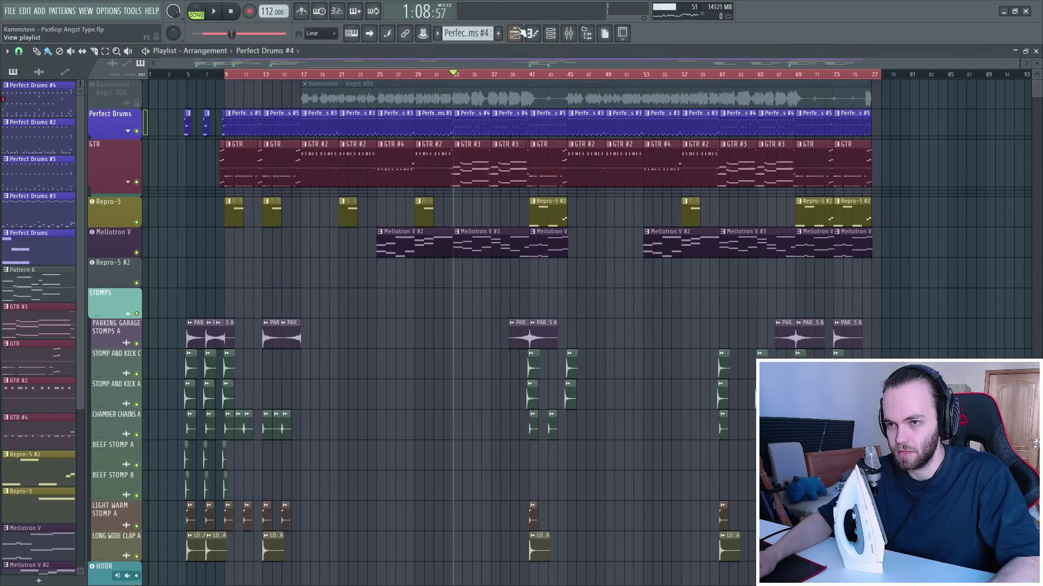
pyautogui.click(569, 34)
pyautogui.press('space')
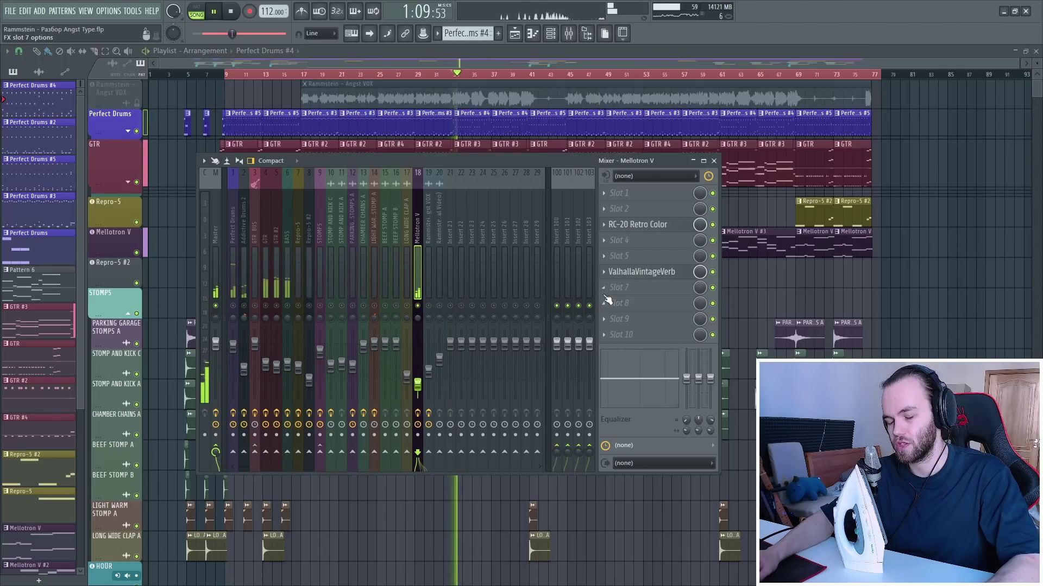
pyautogui.click(650, 225)
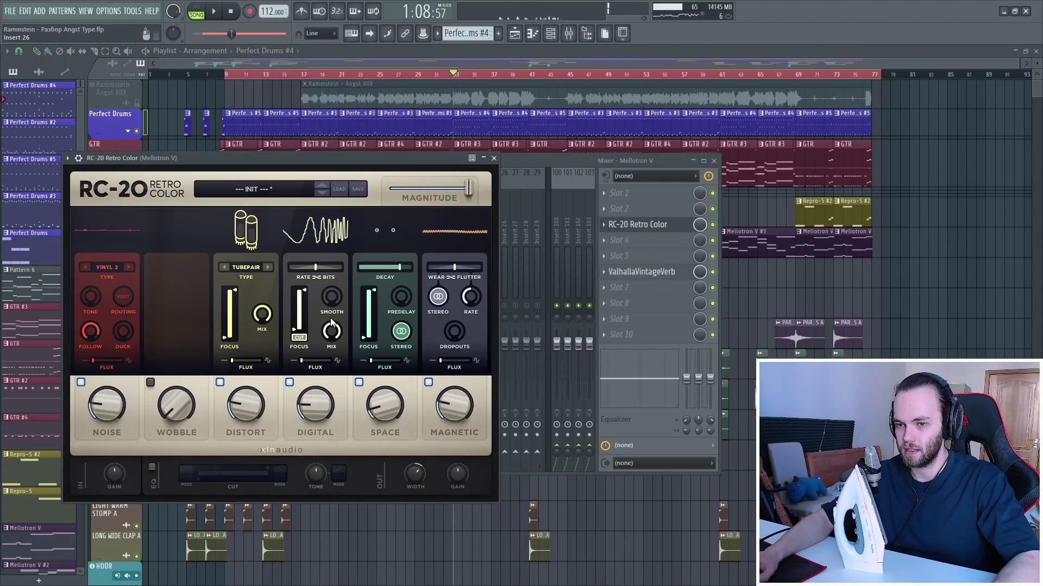
pyautogui.click(713, 225)
pyautogui.click(713, 225)
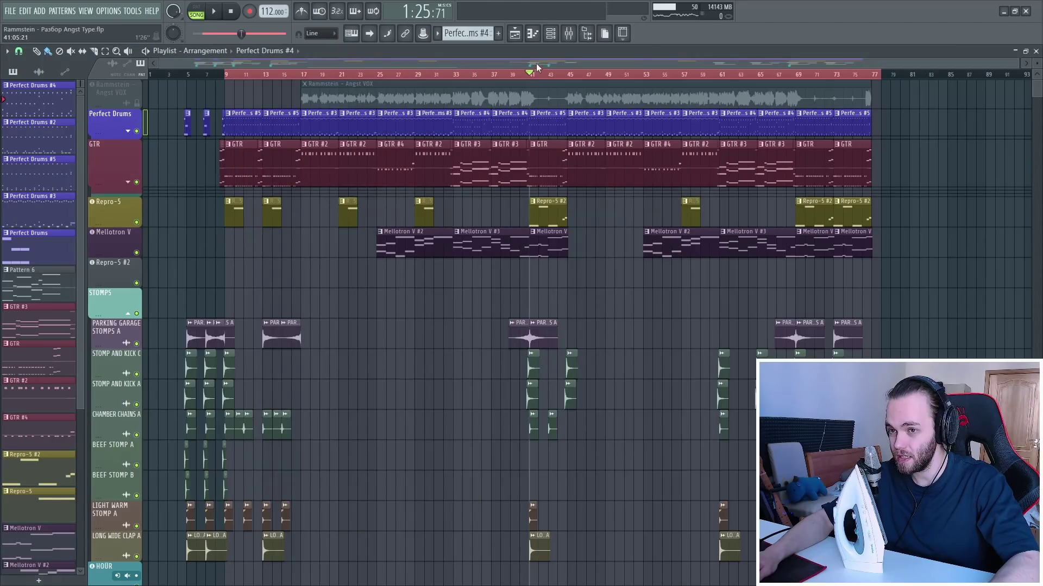
# Select the Repro-5 insert in the mixer and inspect its Gate and FabFilter Pro-Q 3 effects during playback
pyautogui.press('F9')
pyautogui.click(298, 296)
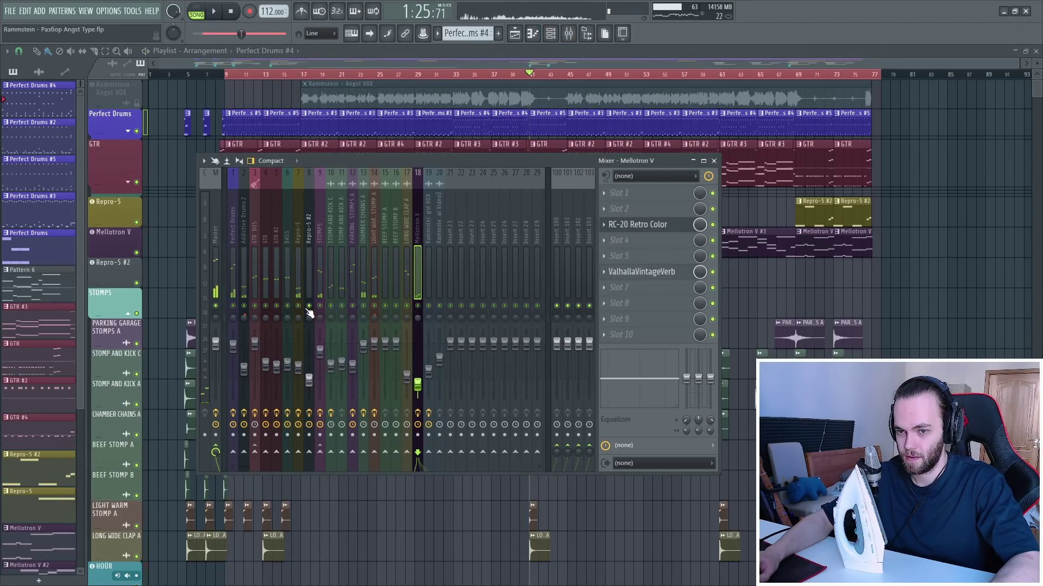
pyautogui.click(679, 211)
pyautogui.click(680, 211)
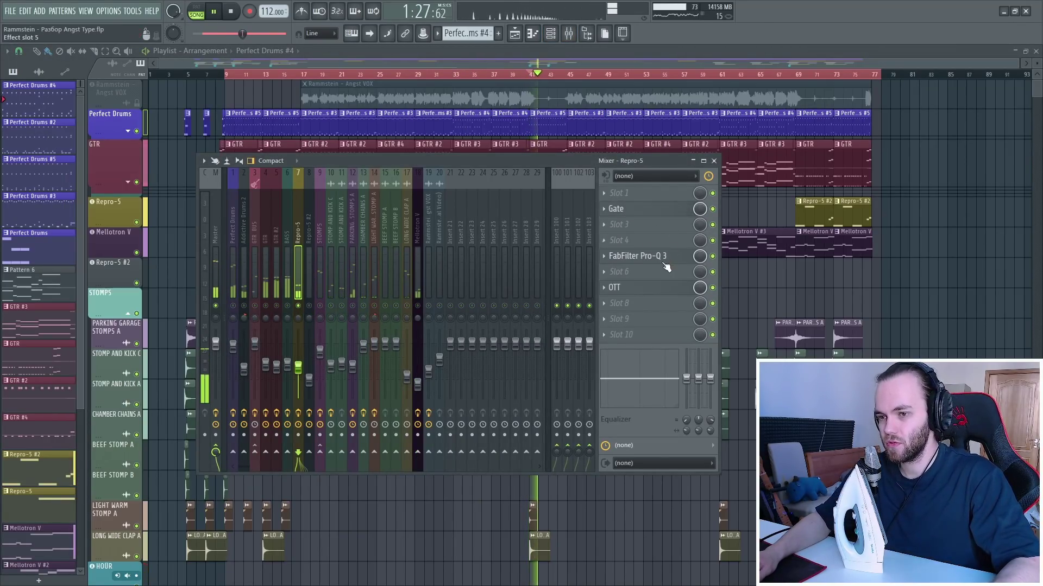
pyautogui.click(667, 258)
pyautogui.click(667, 258)
# View the Repro-5 synth's HS Faded Glory preset from the channel rack, then recheck FabFilter Pro-Q 3 on its insert
pyautogui.click(568, 34)
pyautogui.click(568, 34)
pyautogui.click(551, 33)
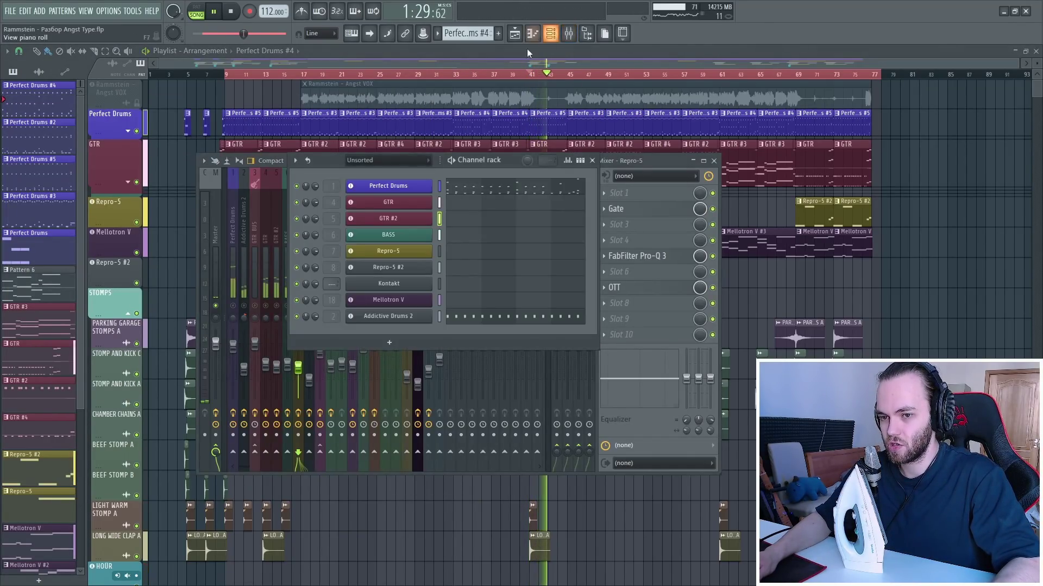
pyautogui.click(423, 253)
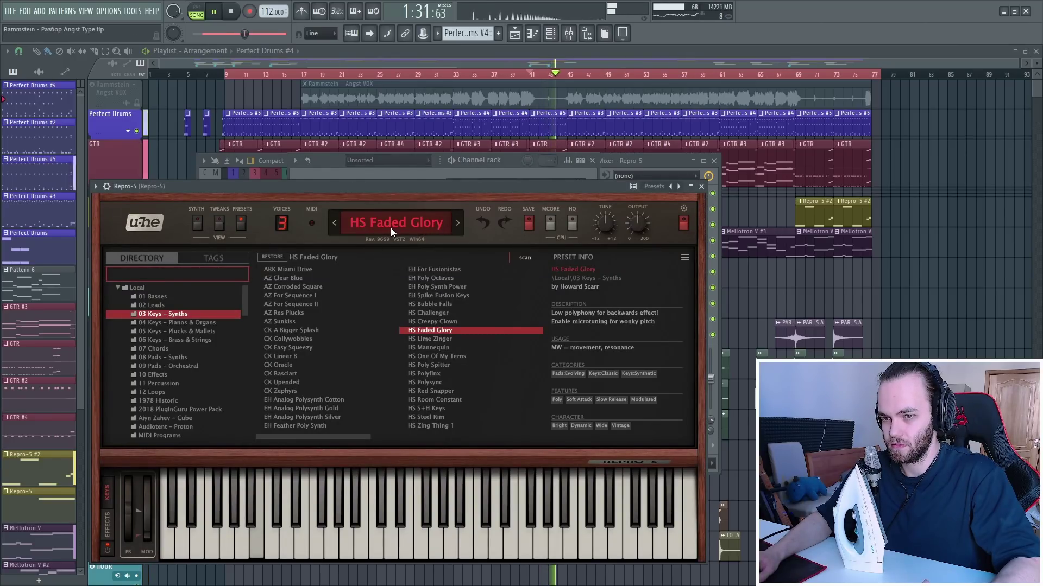
pyautogui.click(701, 186)
pyautogui.click(670, 259)
pyautogui.click(672, 259)
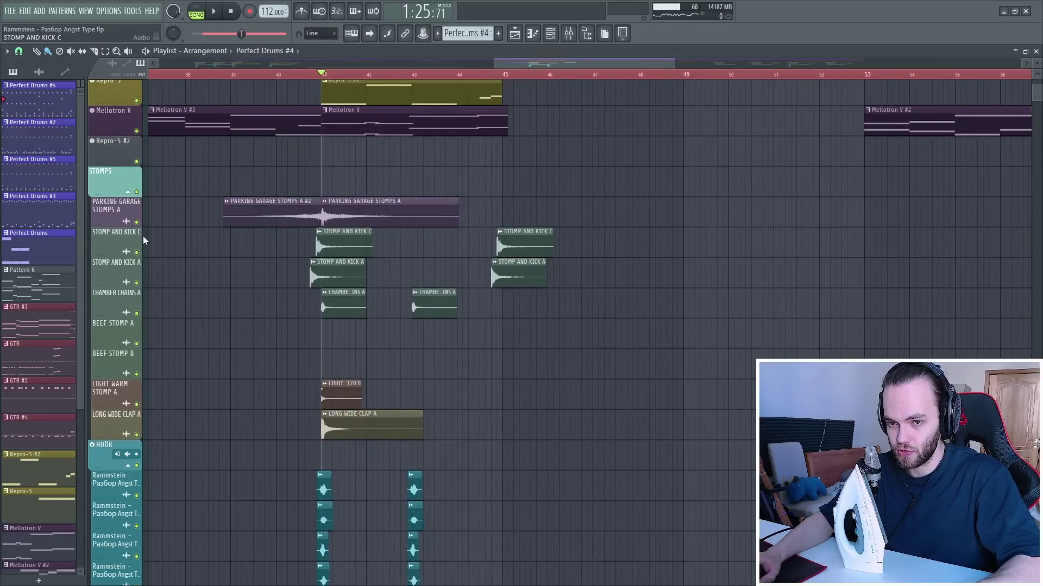
# Solo the playlist tracks PARKING GARAGE STOMPS A through CHAMBER CHAINS A and audition them with the mixer in view
pyautogui.keyDown('ctrl'); pyautogui.click(137, 223); pyautogui.keyUp('ctrl')
pyautogui.moveTo(140, 224); pyautogui.dragTo(140, 295)
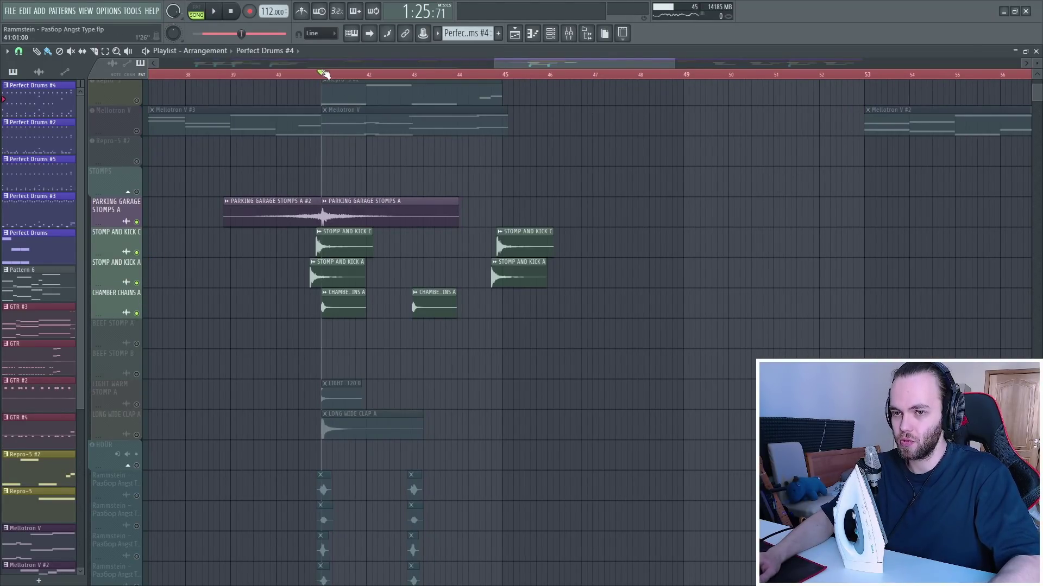
pyautogui.press('space')
pyautogui.press('F9')
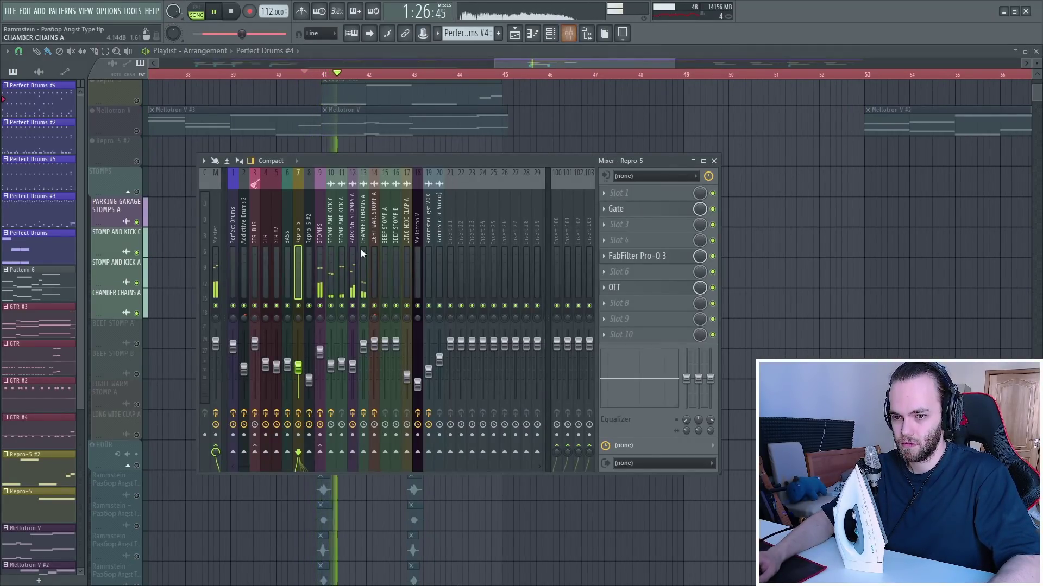
pyautogui.press('space')
# Open OTT on the STOMPS insert, audition the stomps with the effect bypassed, and re-enable it
pyautogui.click(316, 275)
pyautogui.click(673, 259)
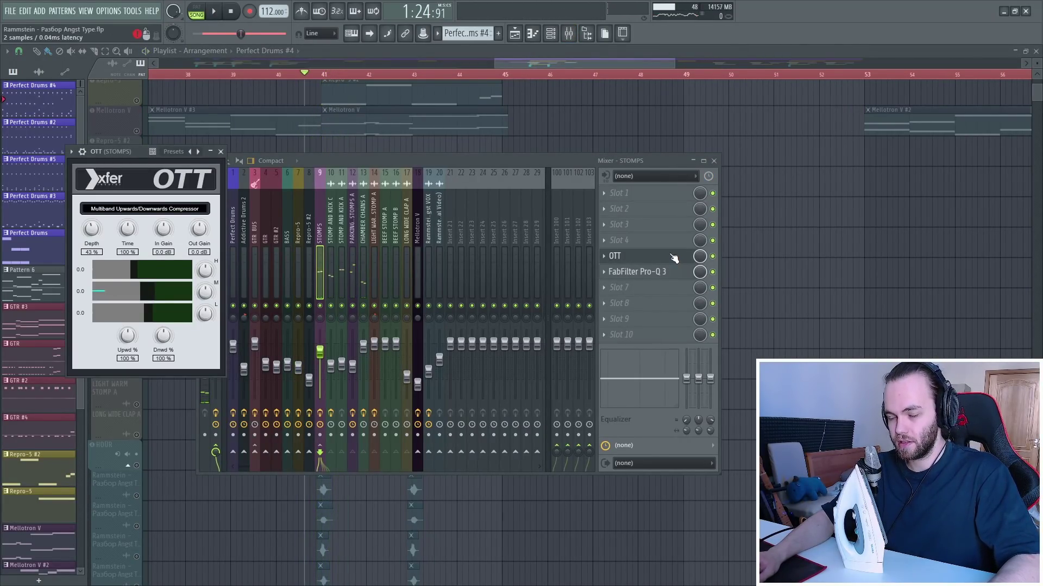
pyautogui.click(713, 256)
pyautogui.press('space')
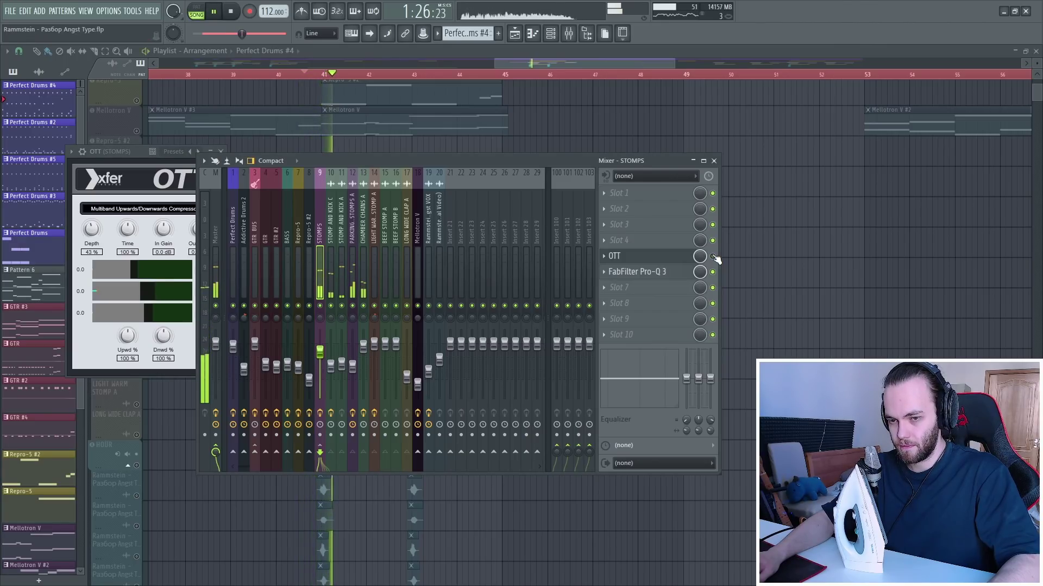
pyautogui.press('space')
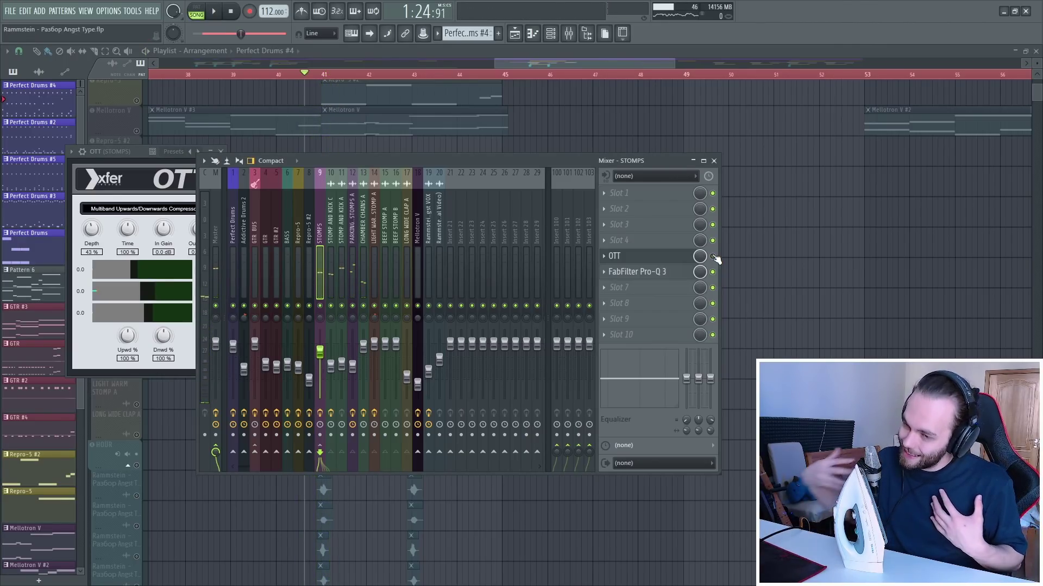
pyautogui.click(713, 257)
pyautogui.click(646, 259)
pyautogui.click(646, 260)
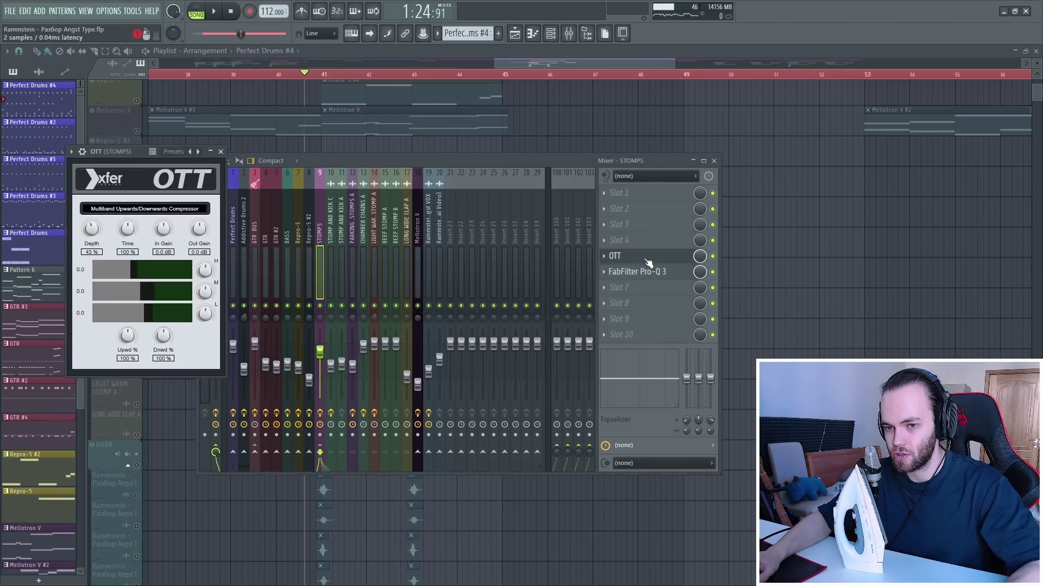
# Compare the stomps with OTT bypassed and active over several short playbacks, leaving the effect enabled
pyautogui.press('space')
pyautogui.click(712, 257)
pyautogui.press('space')
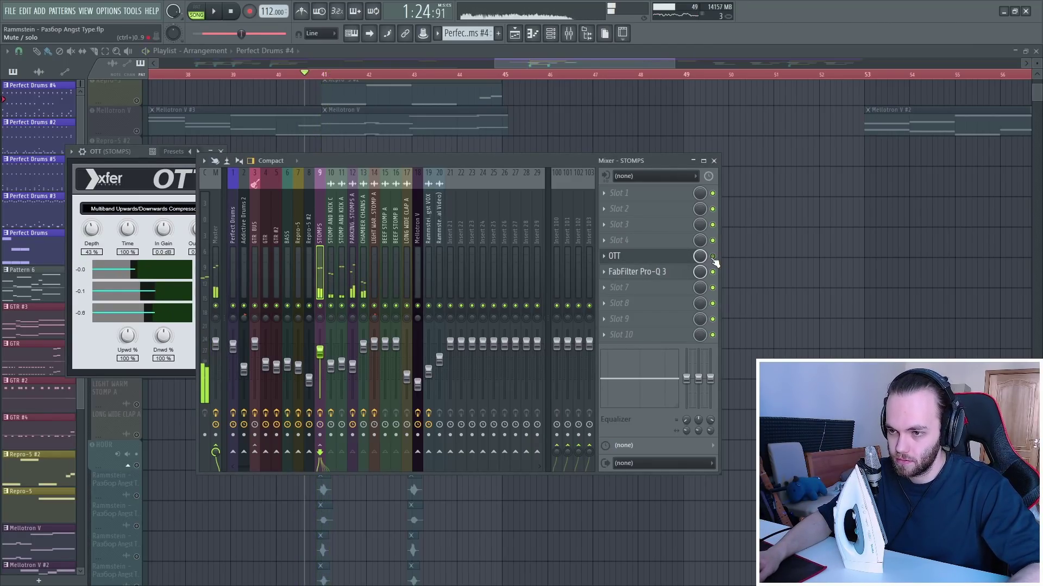
pyautogui.press('space')
pyautogui.click(713, 256)
pyautogui.press('space')
pyautogui.press('space')
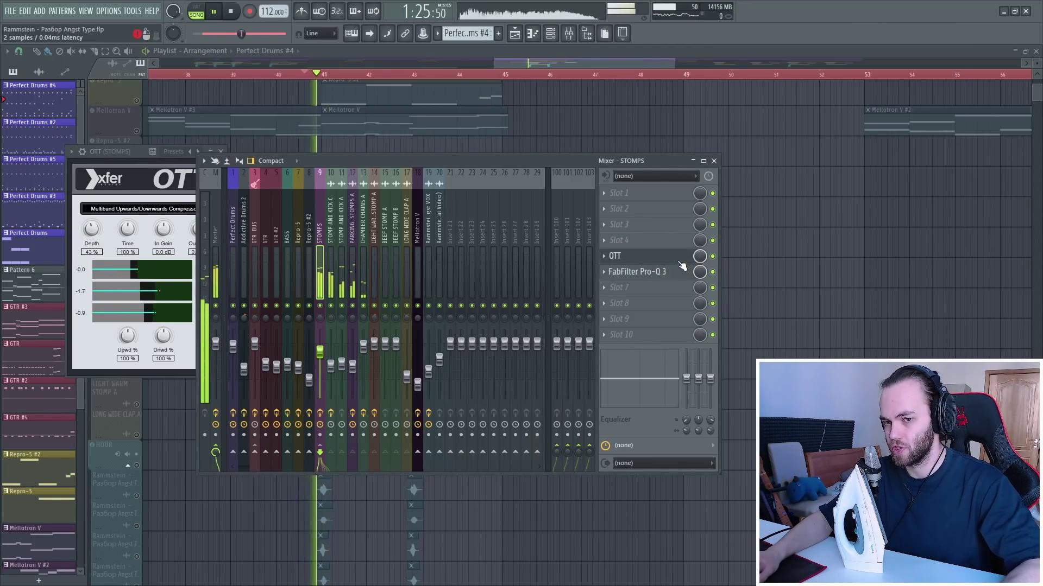
pyautogui.press('space')
# Try OTT on the STOMPS insert at 100% Depth and audition the result
pyautogui.moveTo(92, 228); pyautogui.dragTo(93, 203)
pyautogui.press('space')
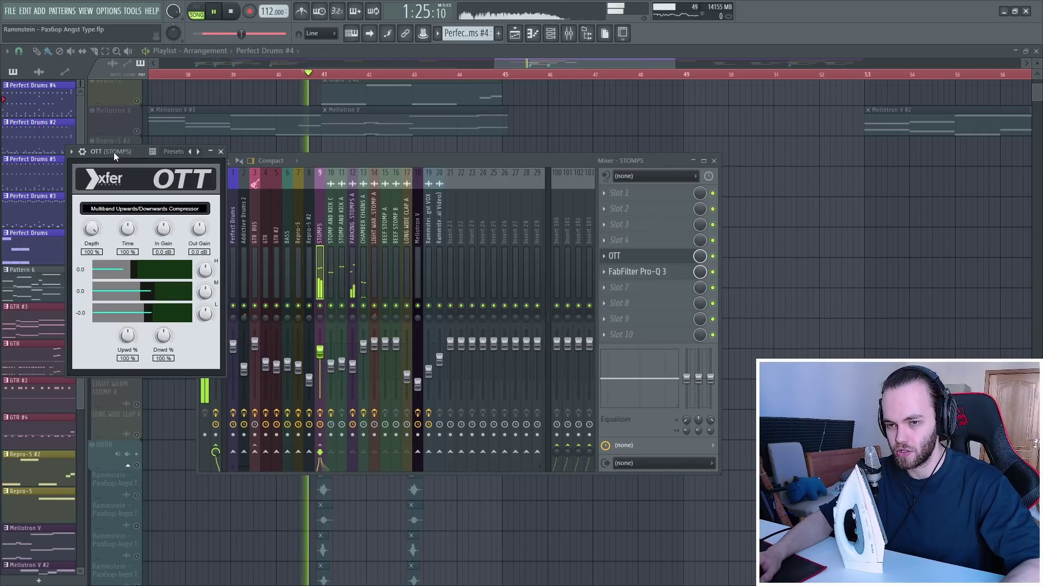
pyautogui.moveTo(116, 152); pyautogui.dragTo(118, 153)
pyautogui.press('space')
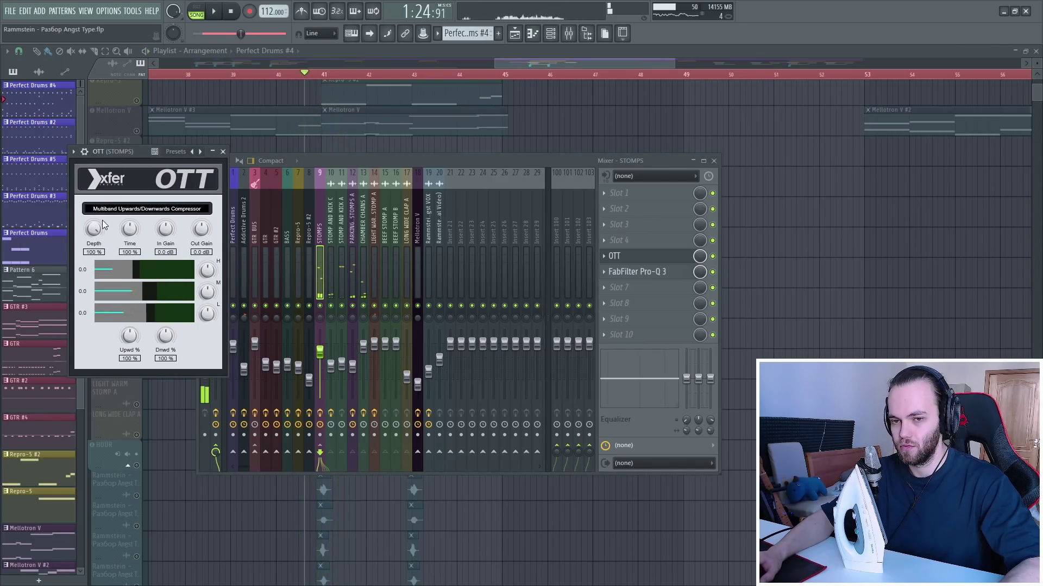
# Reduce the OTT Depth on the STOMPS insert to 45% while auditioning the stomps, and close the plugin
pyautogui.moveTo(102, 220); pyautogui.dragTo(96, 258)
pyautogui.press('space')
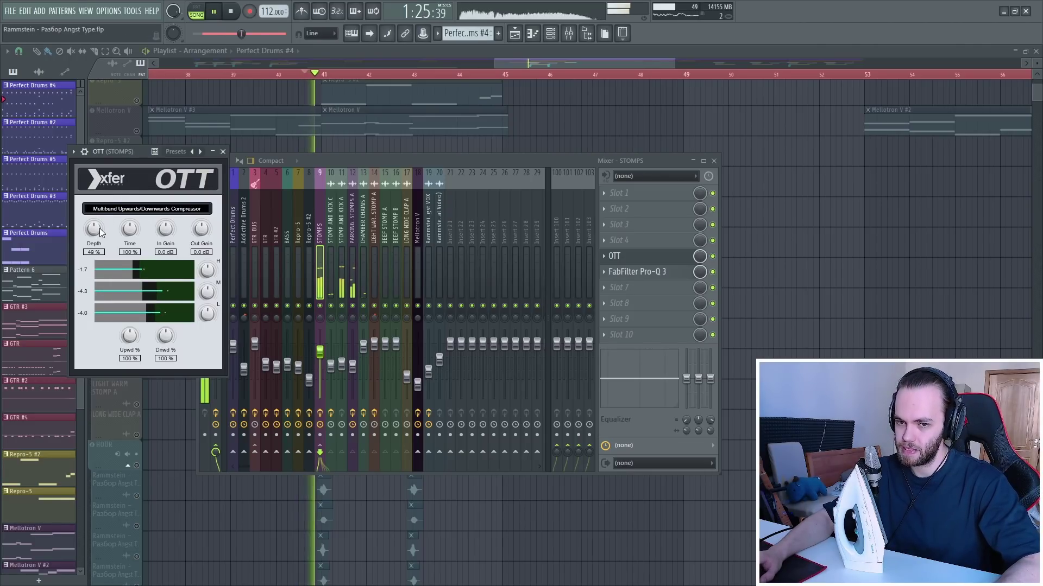
pyautogui.moveTo(102, 228); pyautogui.dragTo(102, 230)
pyautogui.press('space')
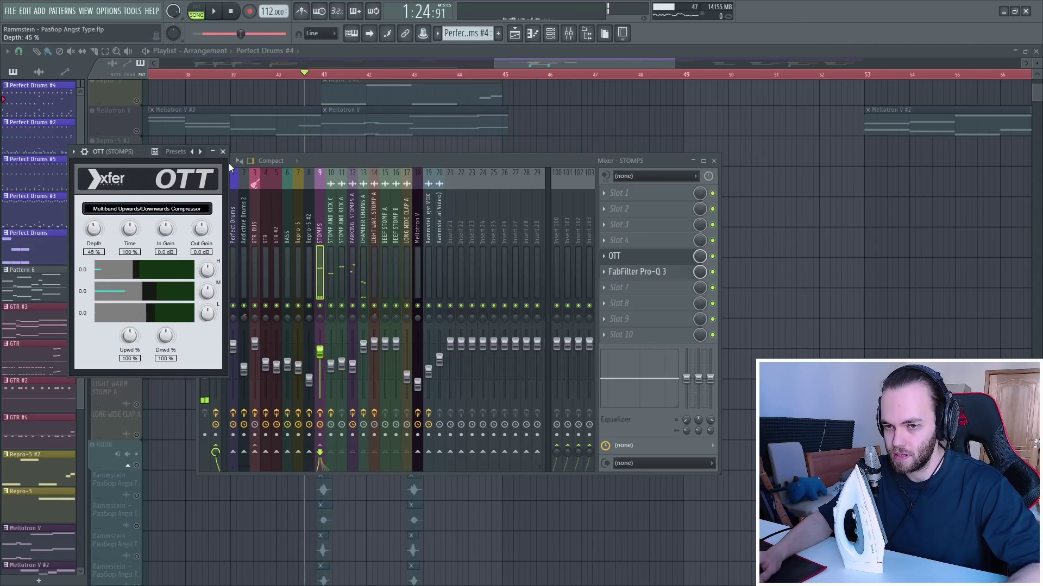
pyautogui.click(223, 151)
# Inspect the FabFilter Pro-Q 3 curve on the STOMPS insert and close the plugin
pyautogui.click(688, 277)
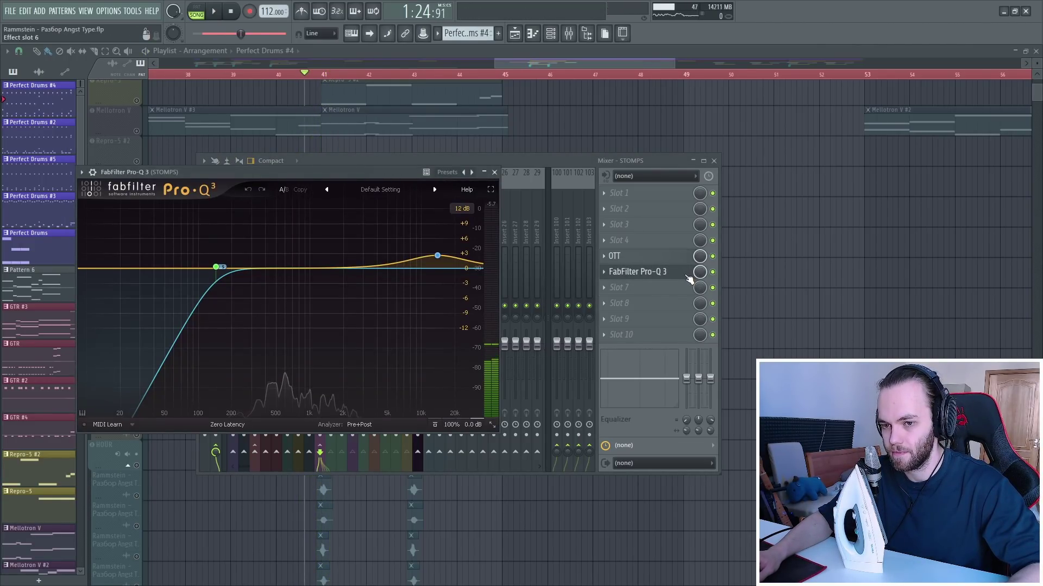
pyautogui.click(688, 278)
pyautogui.click(687, 279)
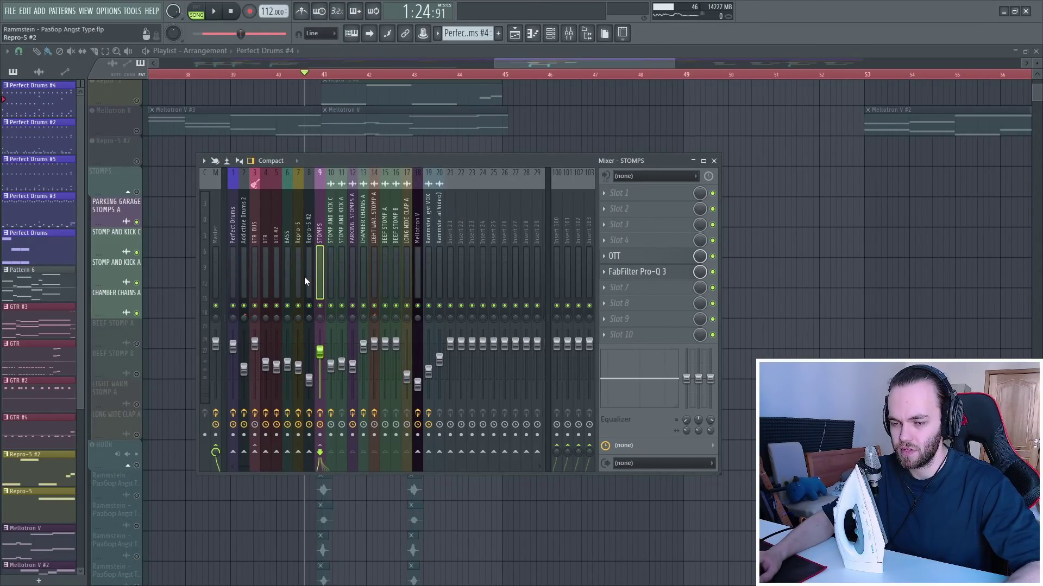
# Check the individual stomp inserts, viewing ValhallaVintageVerb on CHAMBER CHAINS A and OTT on PARKING GARAGE STOMPS A
pyautogui.click(333, 273)
pyautogui.click(353, 275)
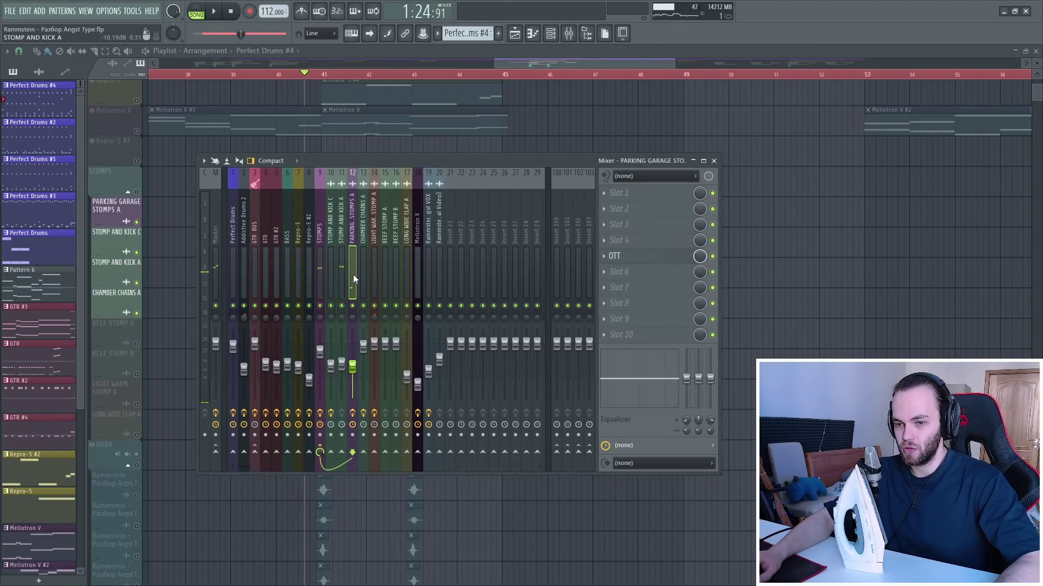
pyautogui.click(360, 275)
pyautogui.click(374, 275)
pyautogui.click(360, 276)
pyautogui.click(641, 271)
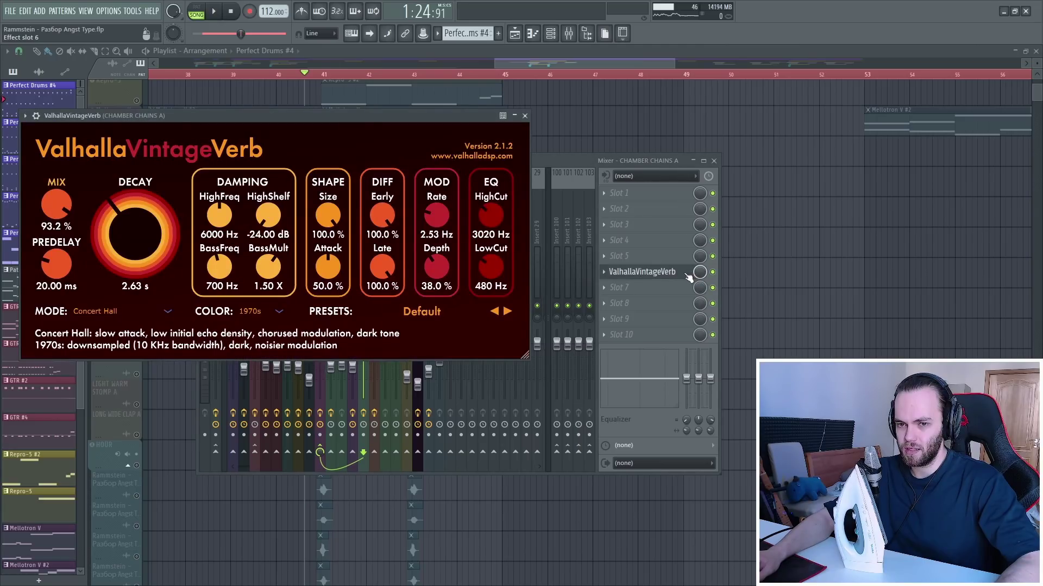
pyautogui.click(642, 271)
pyautogui.click(354, 266)
pyautogui.click(641, 256)
pyautogui.click(642, 260)
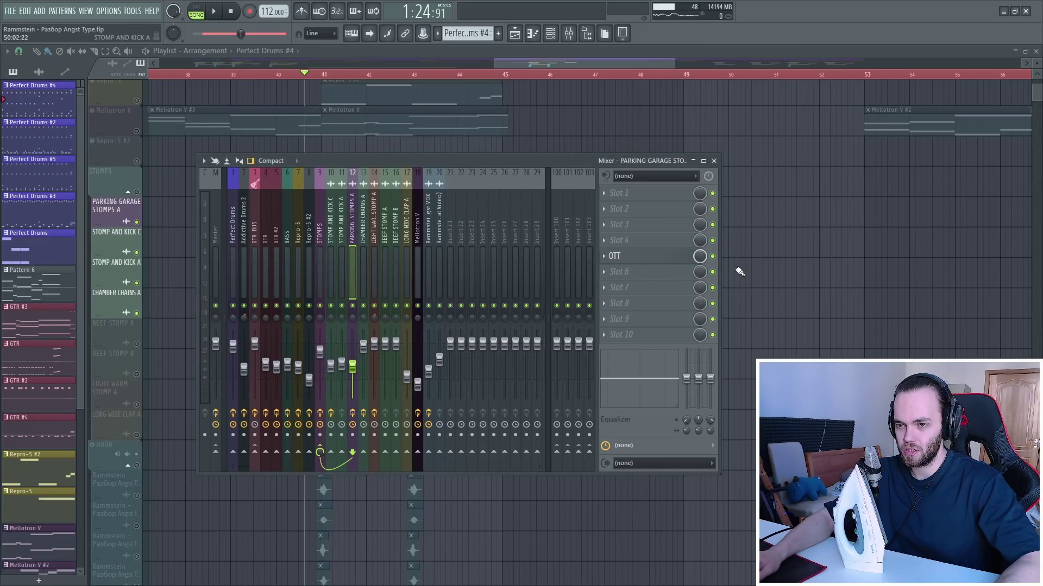
# Return to the playlist and unsolo the tracks so the HOUR group and the rest of the arrangement play again
pyautogui.press('F9')
pyautogui.scroll(-6, 303, 263)
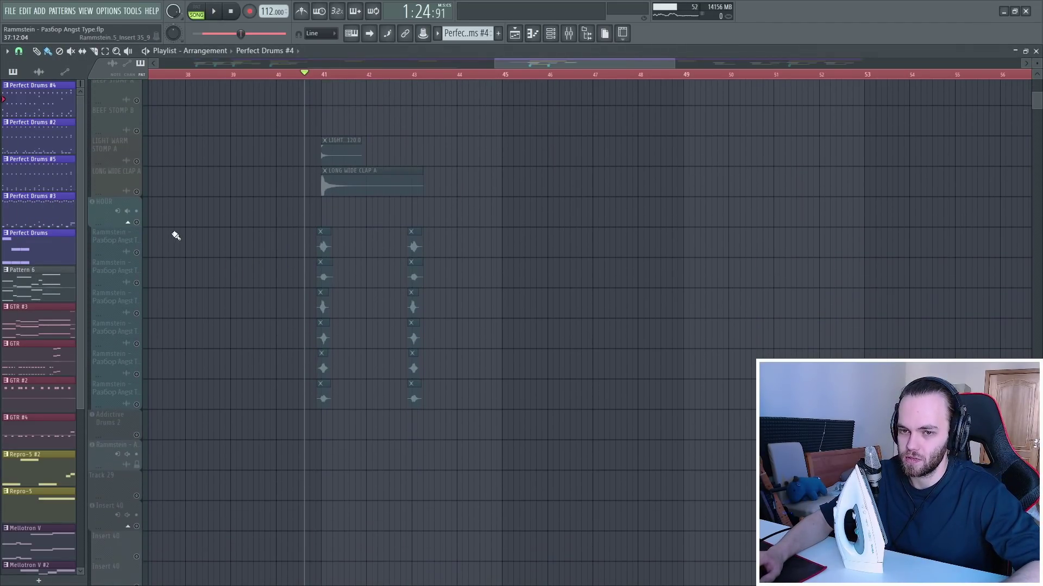
pyautogui.keyDown('ctrl'); pyautogui.click(137, 252); pyautogui.keyUp('ctrl')
pyautogui.keyDown('ctrl'); pyautogui.click(138, 223); pyautogui.keyUp('ctrl')
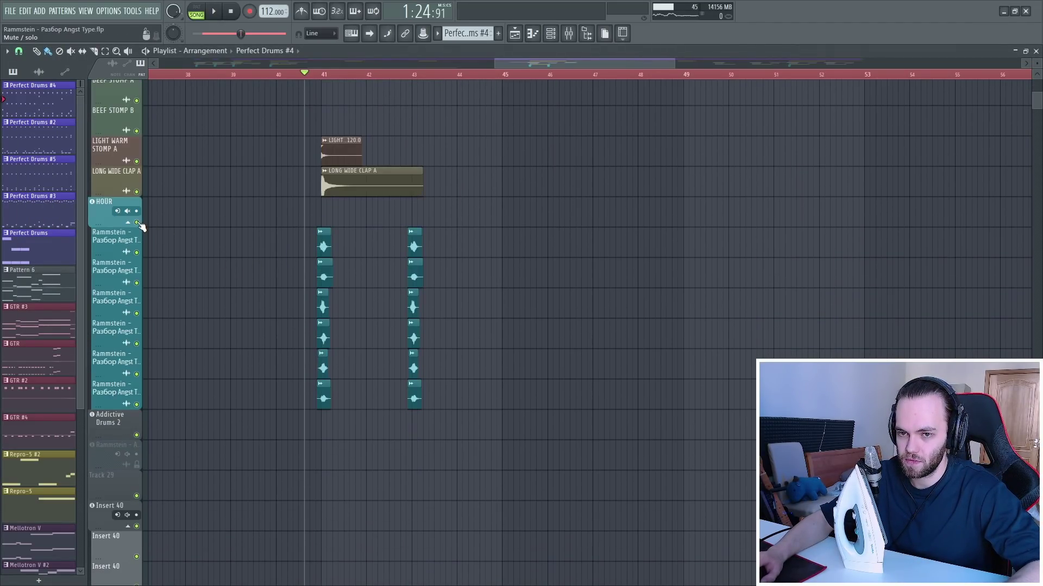
# Solo the HOUR insert in the mixer and audition the HOUR vocal layers through Insert 34
pyautogui.click(569, 34)
pyautogui.scroll(-6, 512, 208)
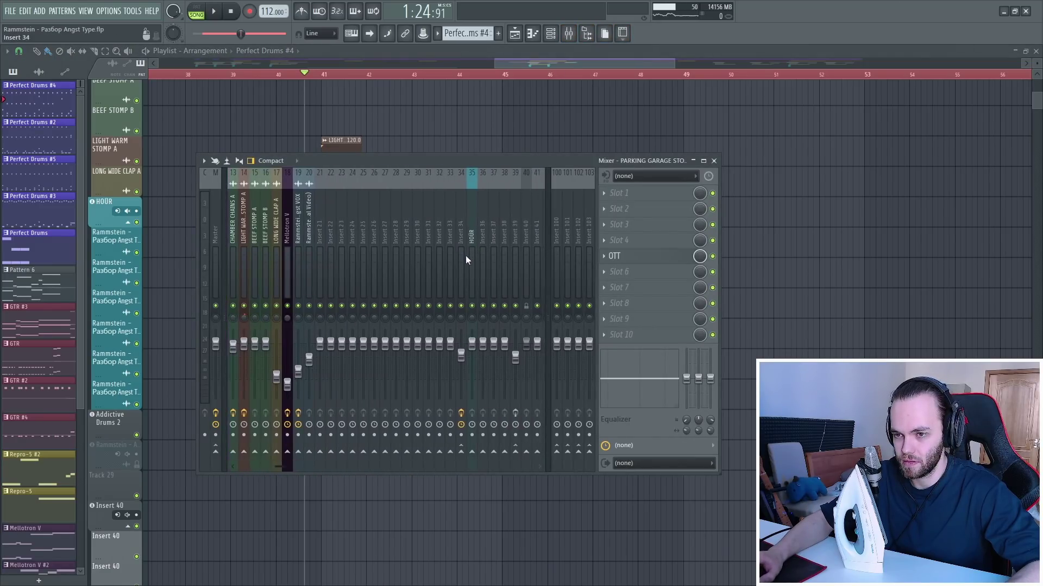
pyautogui.keyDown('ctrl'); pyautogui.click(407, 306); pyautogui.keyUp('ctrl')
pyautogui.press('space')
pyautogui.click(400, 282)
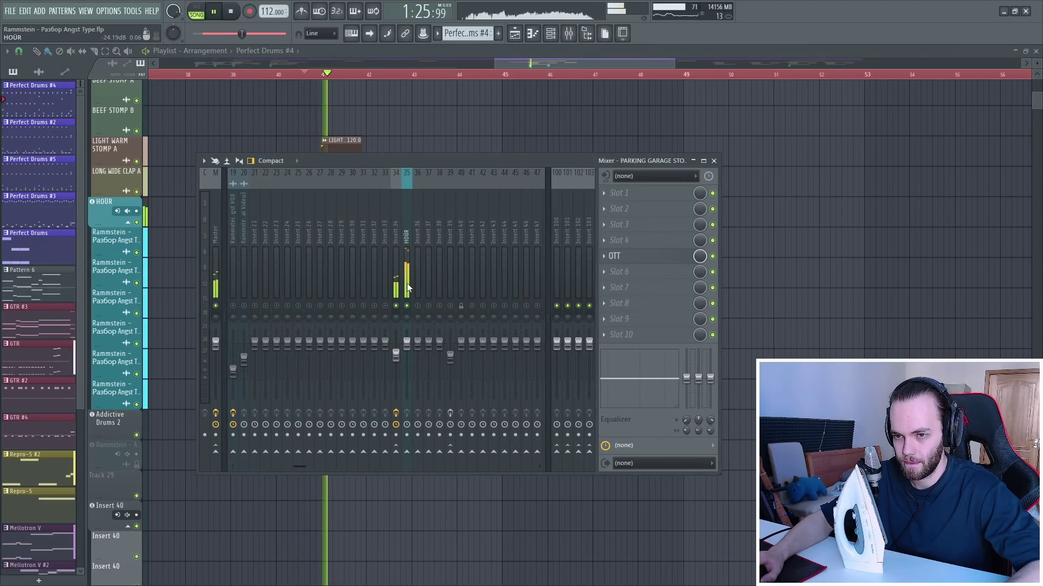
pyautogui.press('space')
pyautogui.click(668, 195)
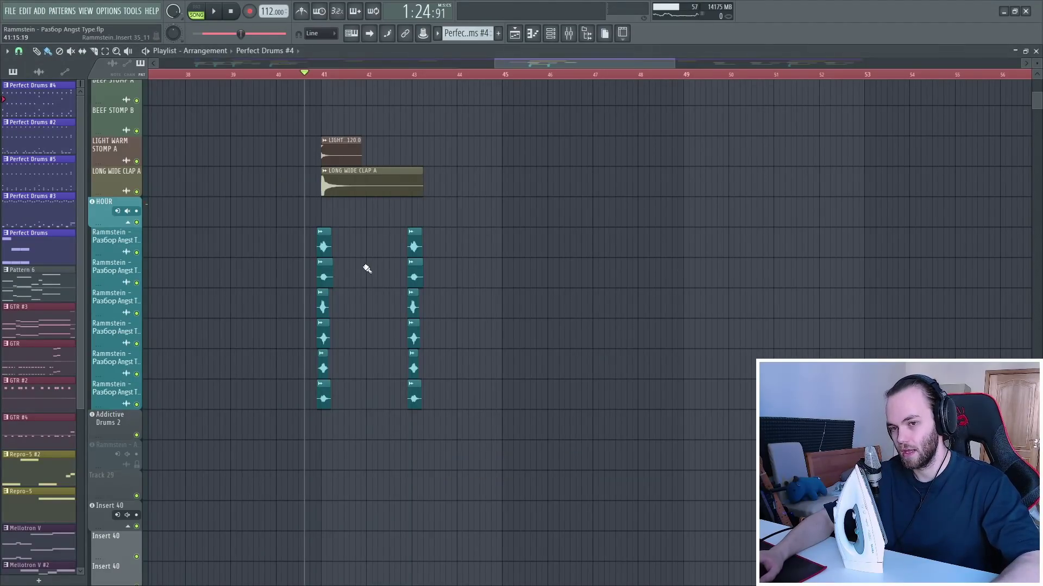
# Examine the layered HOUR vocal clips around bar 41 of the playlist at closer range
pyautogui.doubleClick(324, 276)
pyautogui.scroll(3, 344, 289)
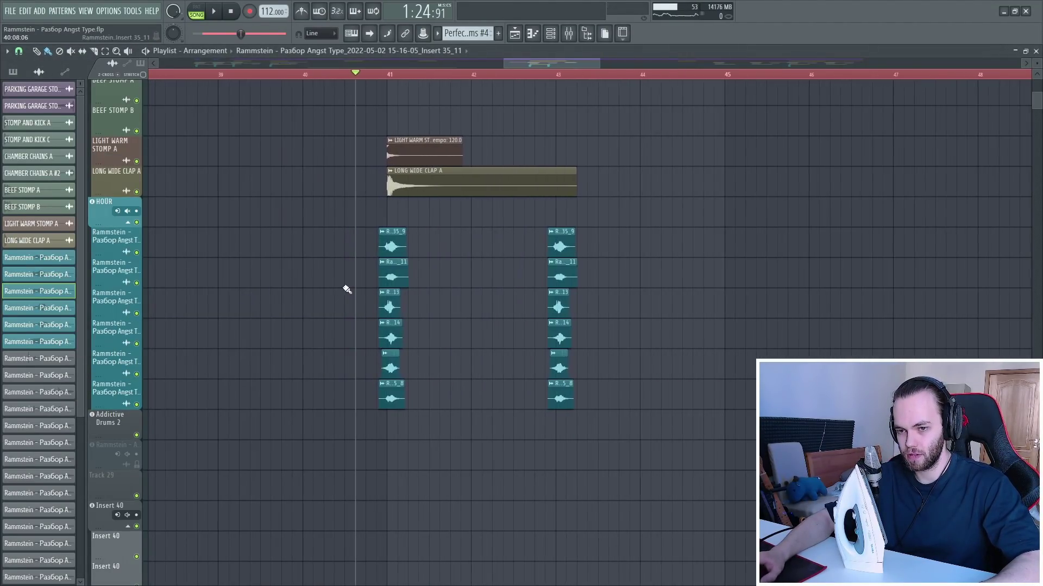
pyautogui.press('Escape')
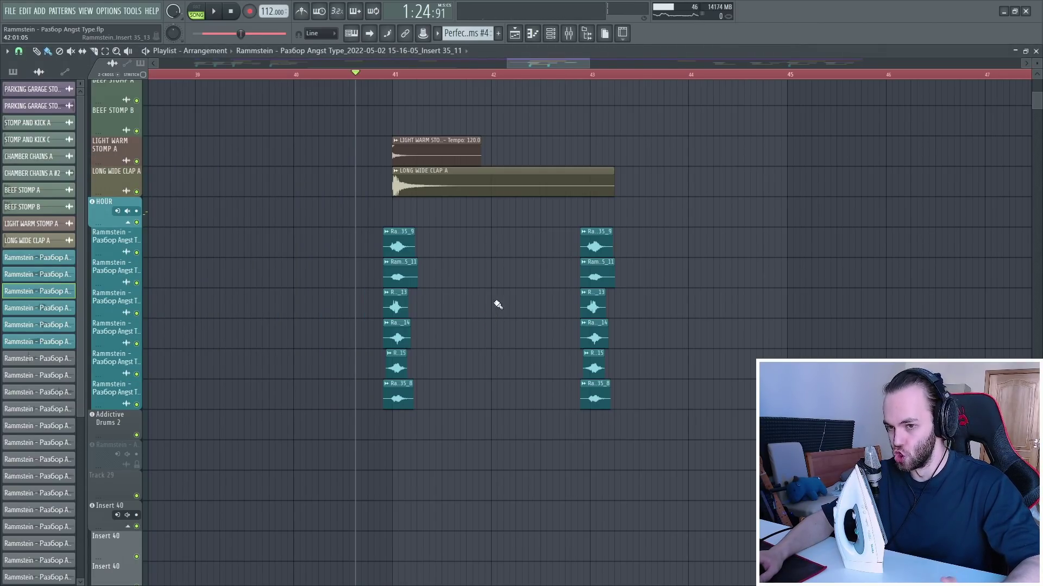
pyautogui.click(568, 33)
pyautogui.click(394, 280)
pyautogui.rightClick(549, 129)
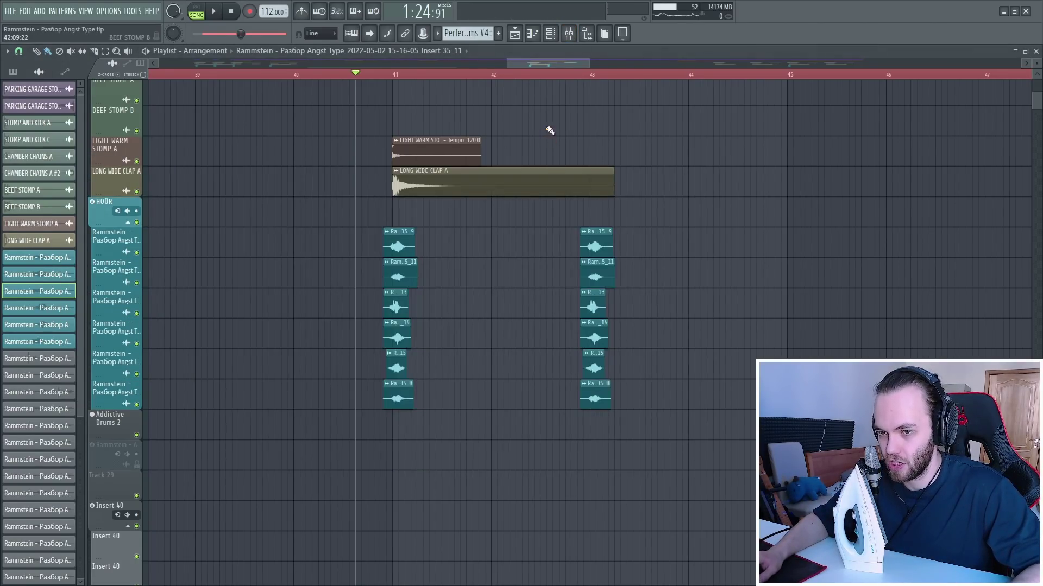
# Display the effects chain of Insert 34 in the mixer and check its Decapitator plugin
pyautogui.doubleClick(406, 268)
pyautogui.press('F9')
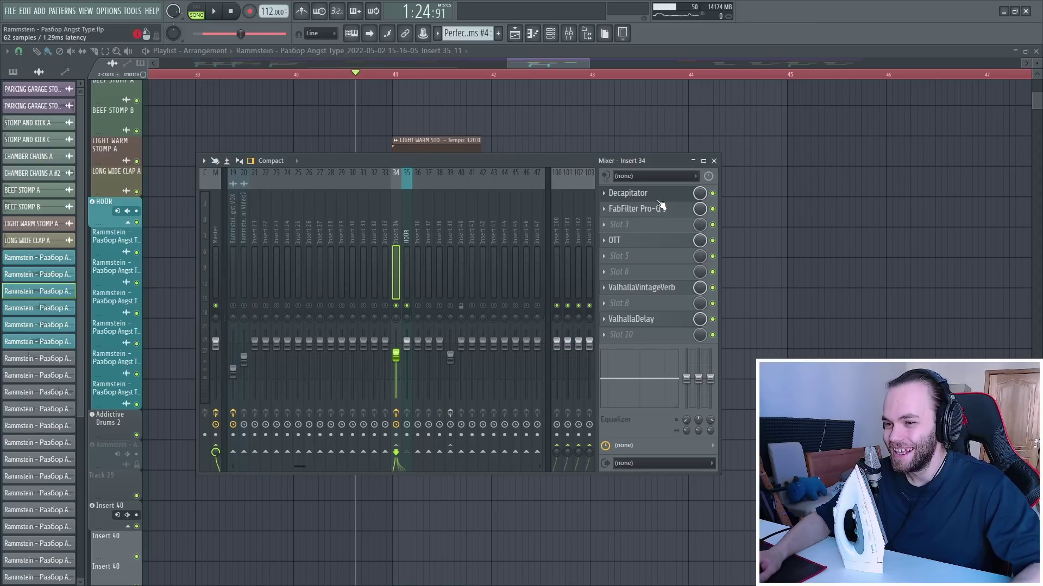
pyautogui.click(664, 195)
pyautogui.press('Escape')
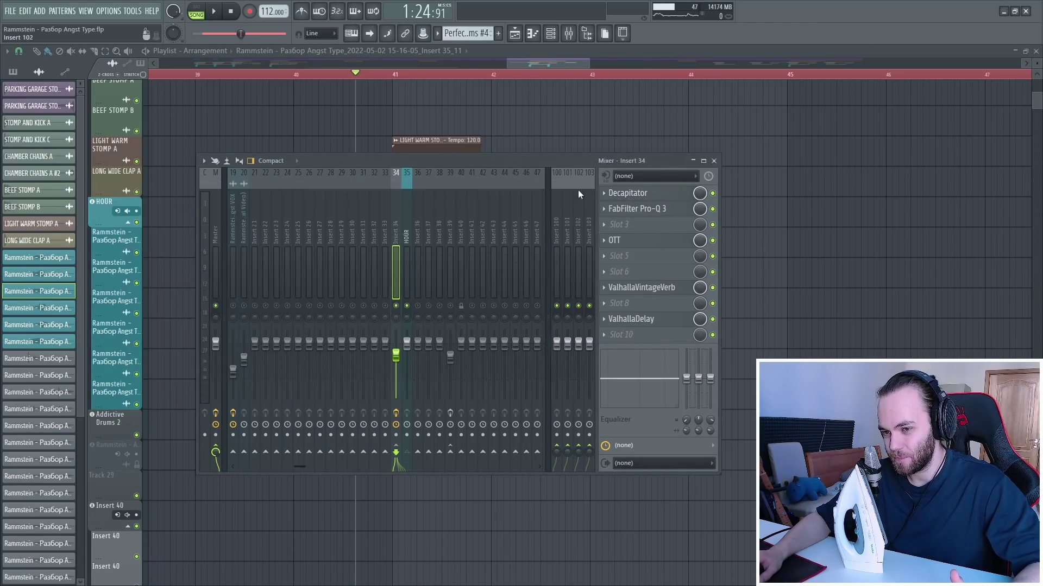
# Inspect the FabFilter Pro-Q 3 curve and the OTT settings on Insert 34
pyautogui.click(661, 214)
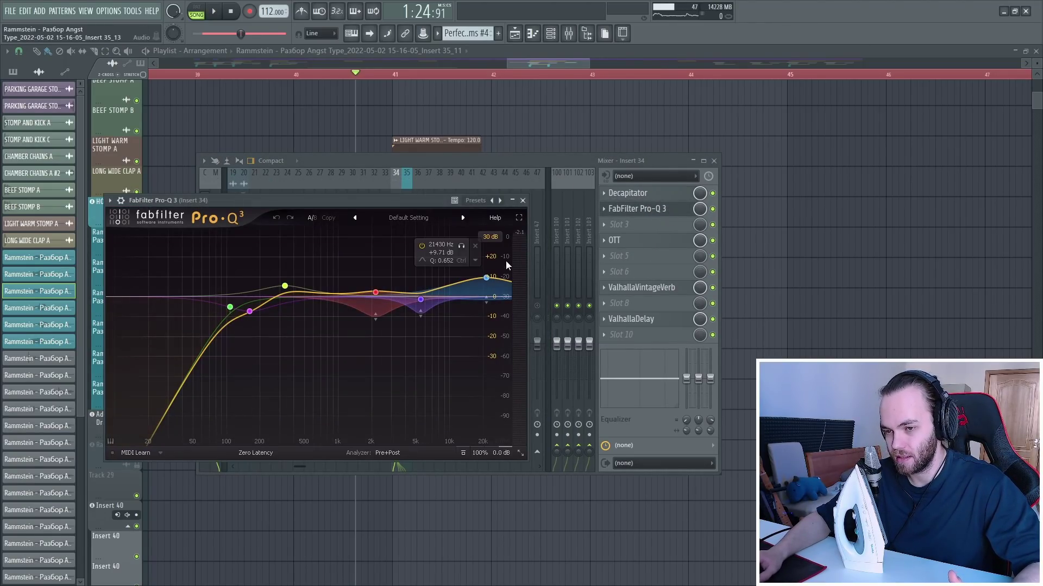
pyautogui.click(523, 201)
pyautogui.click(663, 242)
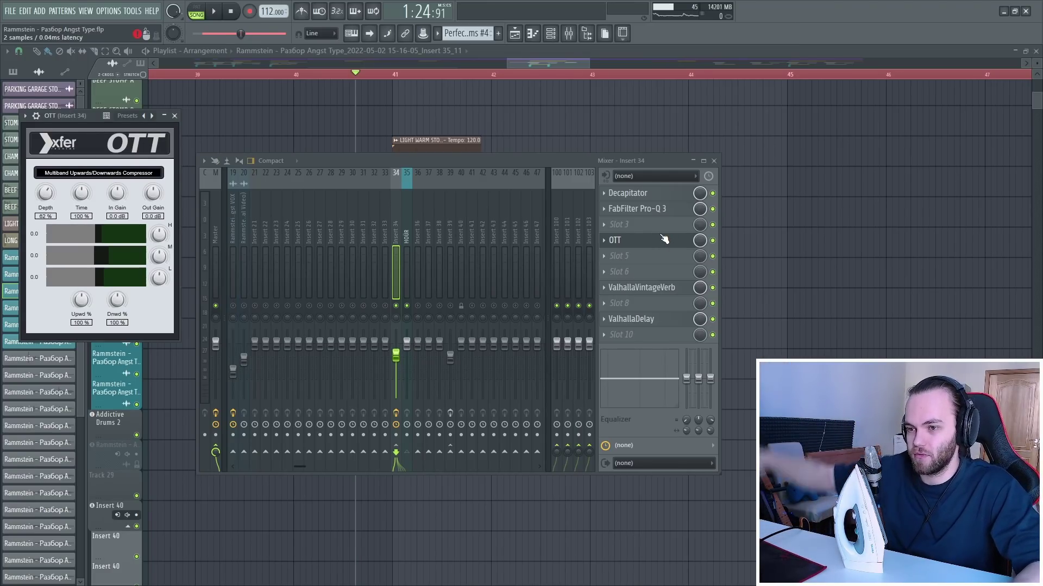
pyautogui.click(652, 291)
pyautogui.click(652, 292)
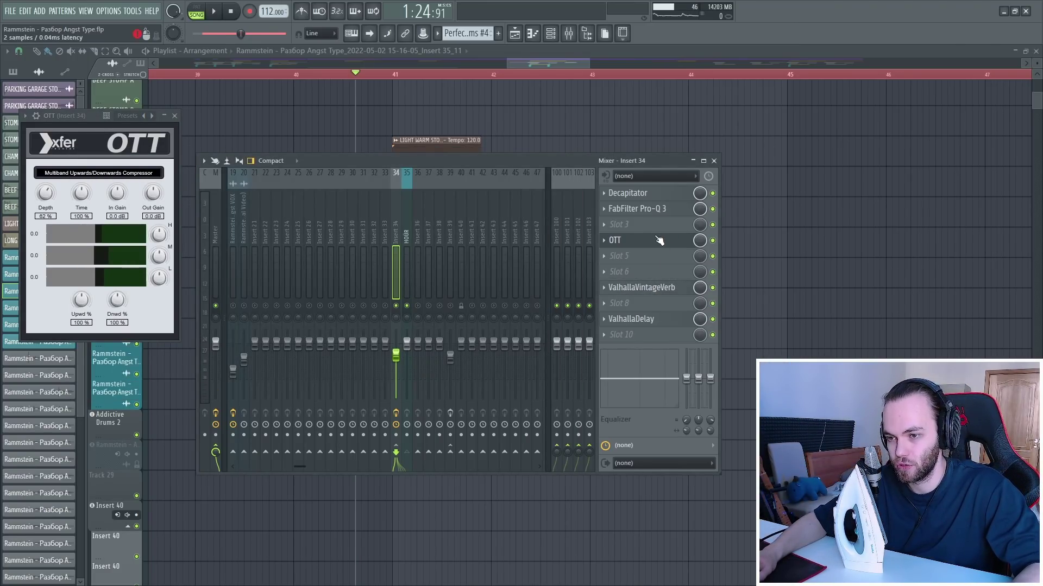
# Play the HOUR vocals with OTT bypassed on Insert 34 to compare the sound
pyautogui.press('space')
pyautogui.press('F5')
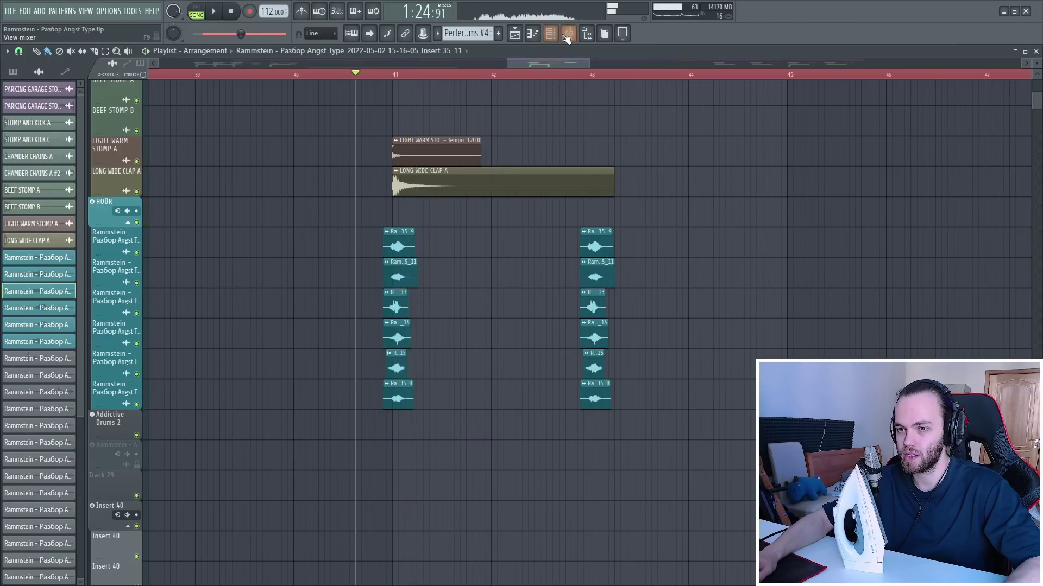
pyautogui.press('F9')
pyautogui.click(712, 240)
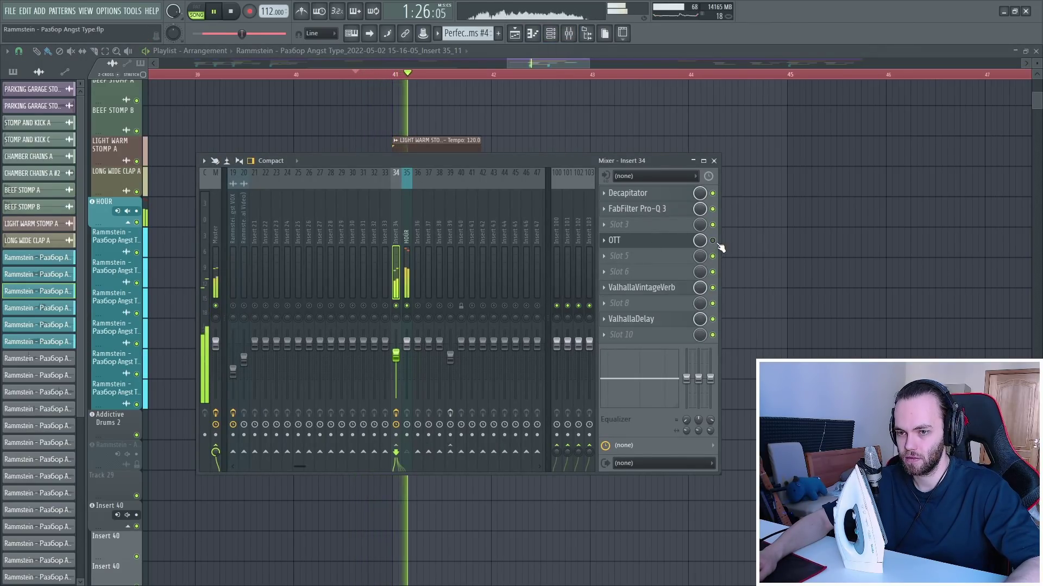
pyautogui.press('space')
# View ValhallaVintageVerb on Insert 34 and audition the HOUR vocals with the reverb and ValhallaDelay bypassed
pyautogui.click(686, 290)
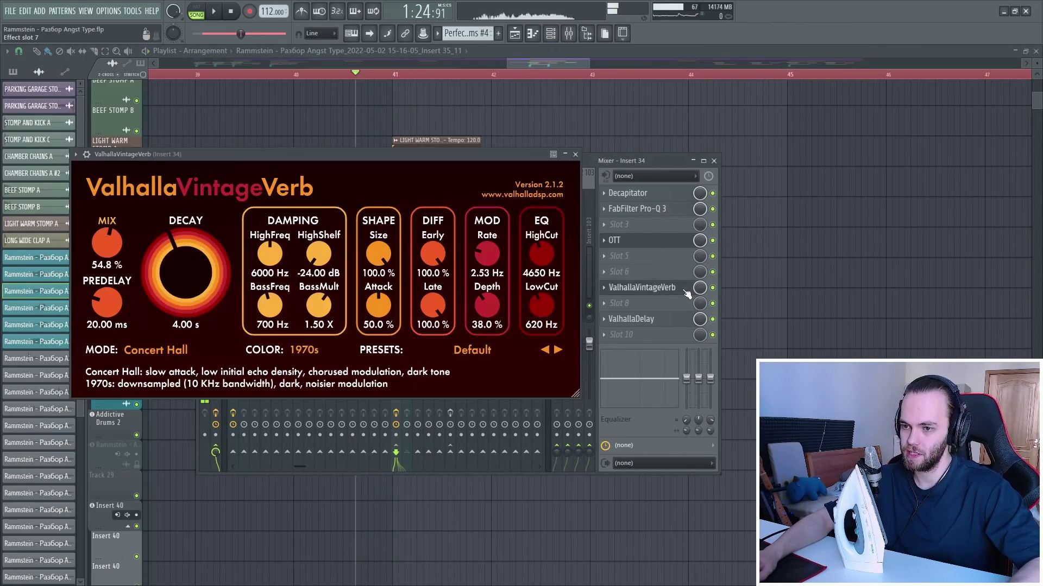
pyautogui.click(712, 288)
pyautogui.press('space')
pyautogui.click(712, 319)
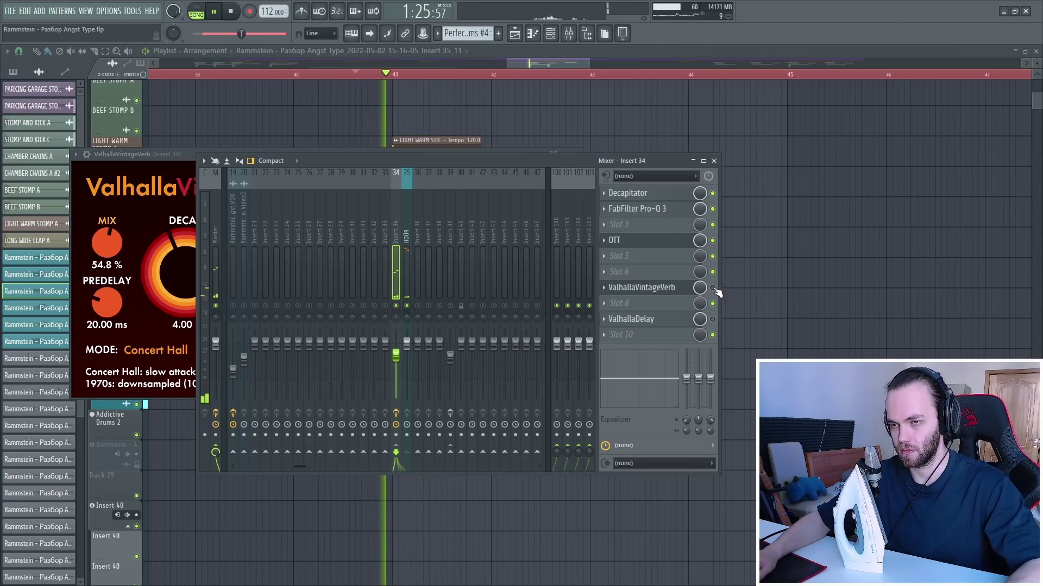
pyautogui.press('space')
pyautogui.press('space')
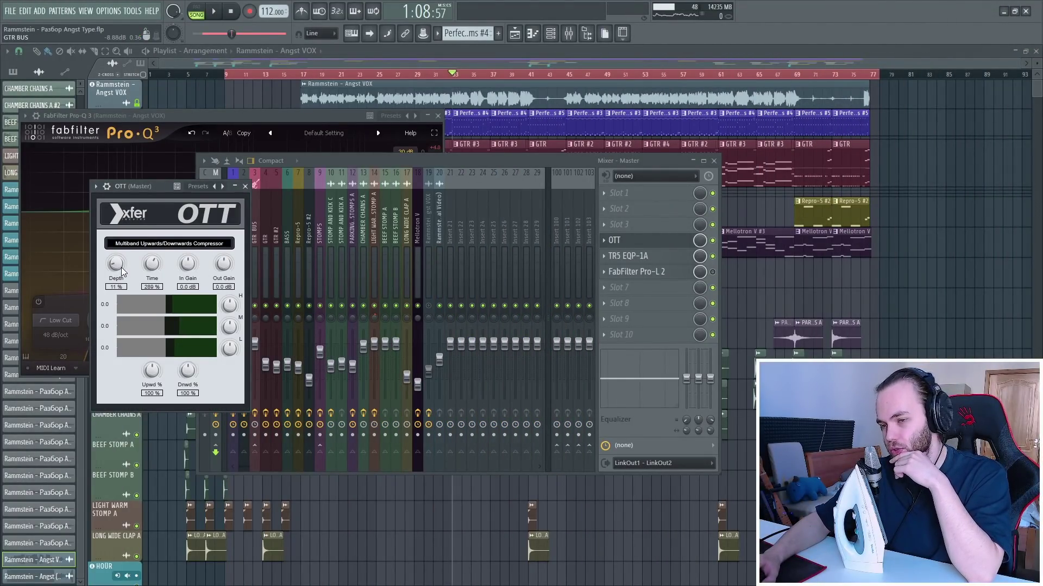
# View the TR5 EQP-1A on the Master and compare playback with its processing bypassed and active
pyautogui.click(658, 261)
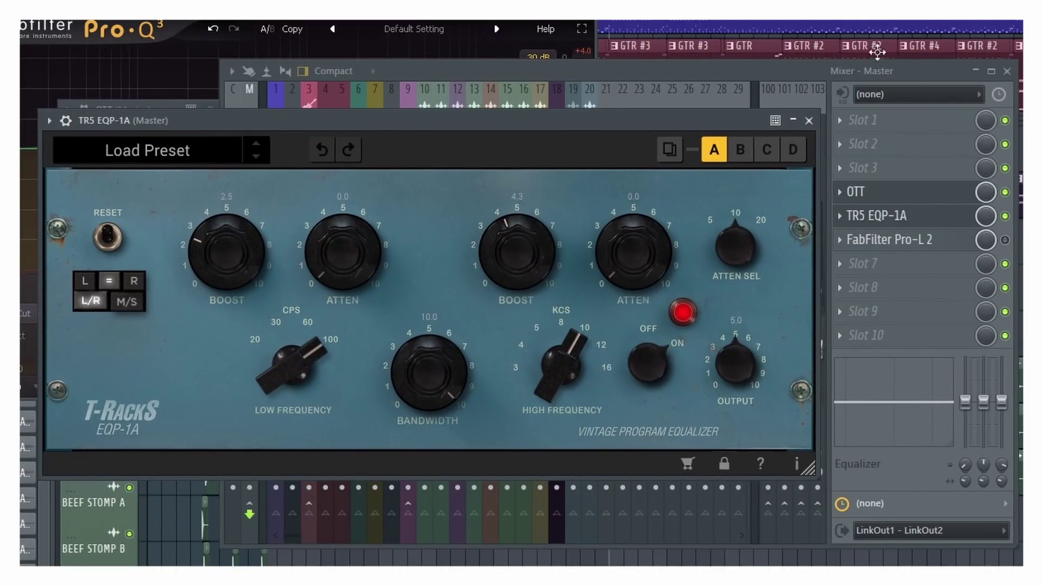
pyautogui.click(1006, 216)
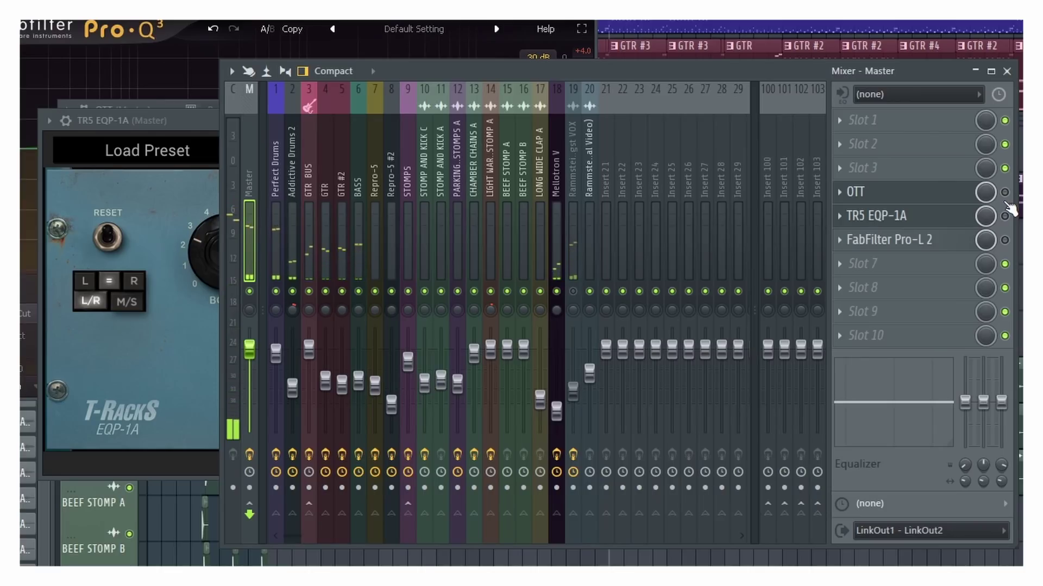
pyautogui.click(1005, 216)
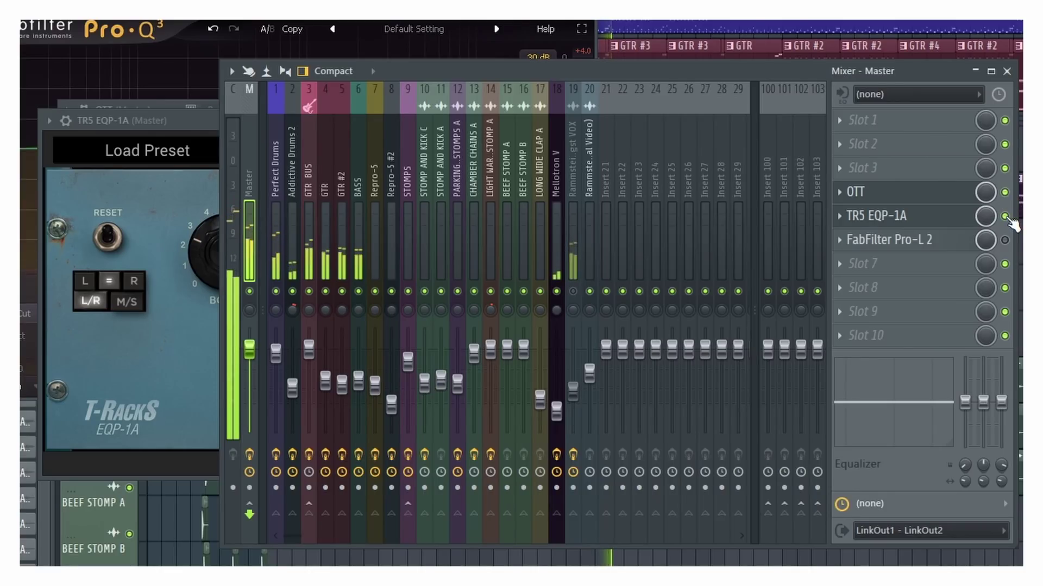
# Lower the high-frequency boost of the Master's TR5 EQP-1A to 2.3 and close the plugin
pyautogui.click(932, 196)
pyautogui.click(921, 214)
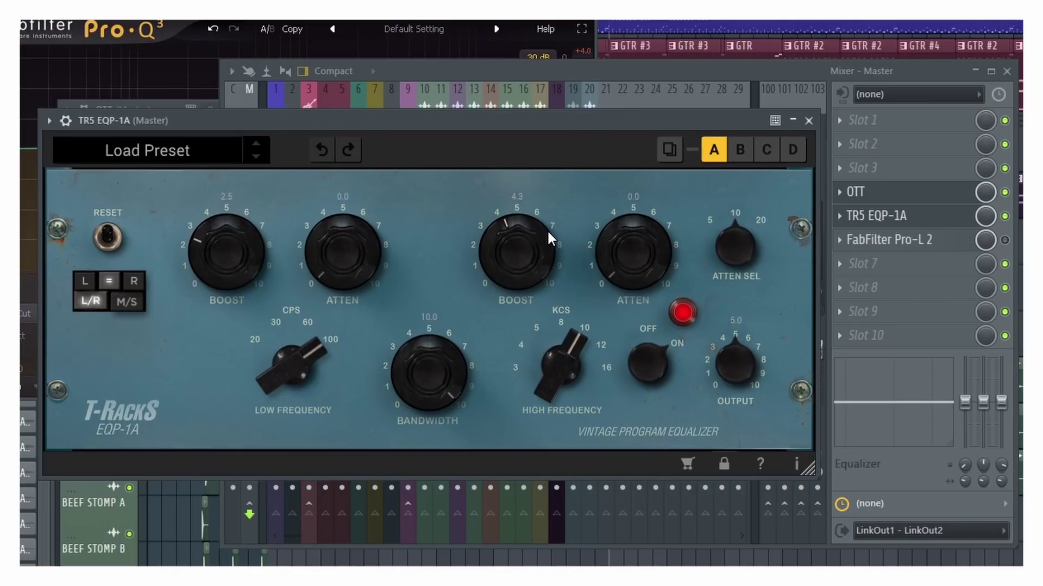
pyautogui.moveTo(543, 237); pyautogui.dragTo(543, 257)
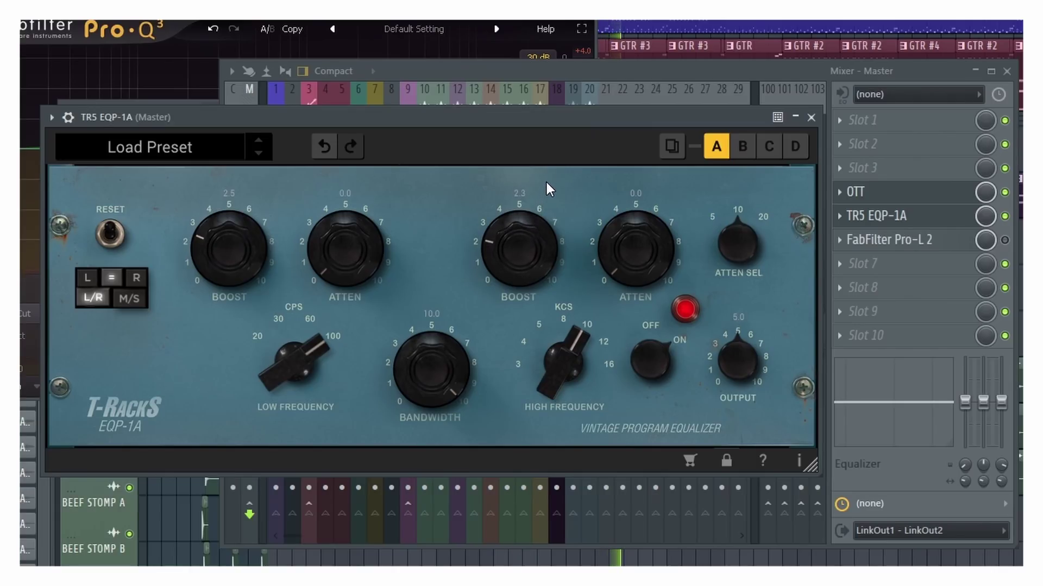
pyautogui.click(811, 117)
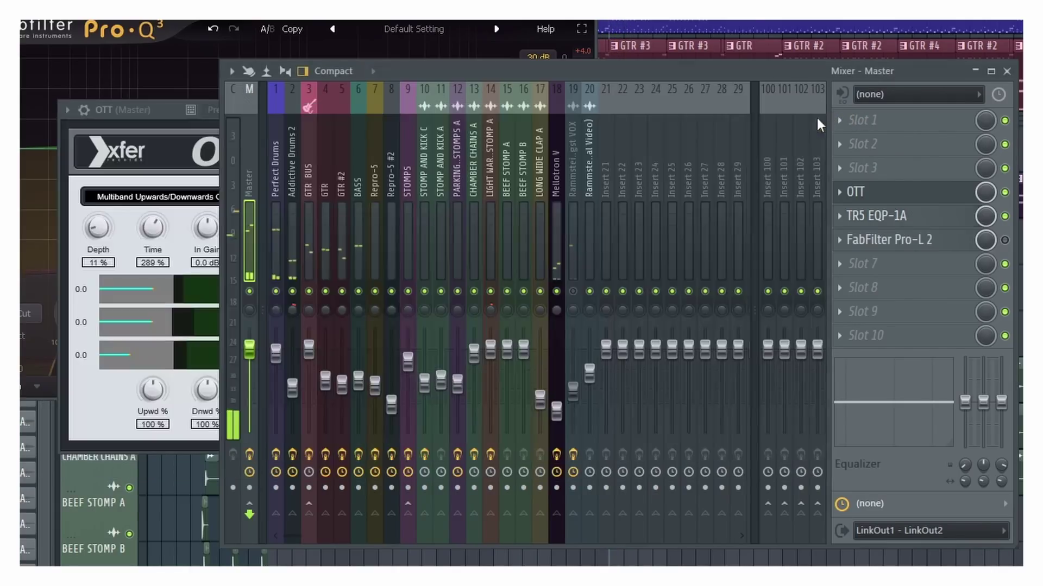
# Enable FabFilter Pro-L 2 on the Master, check its limiting during playback, and close it to keep auditioning the mix
pyautogui.click(959, 246)
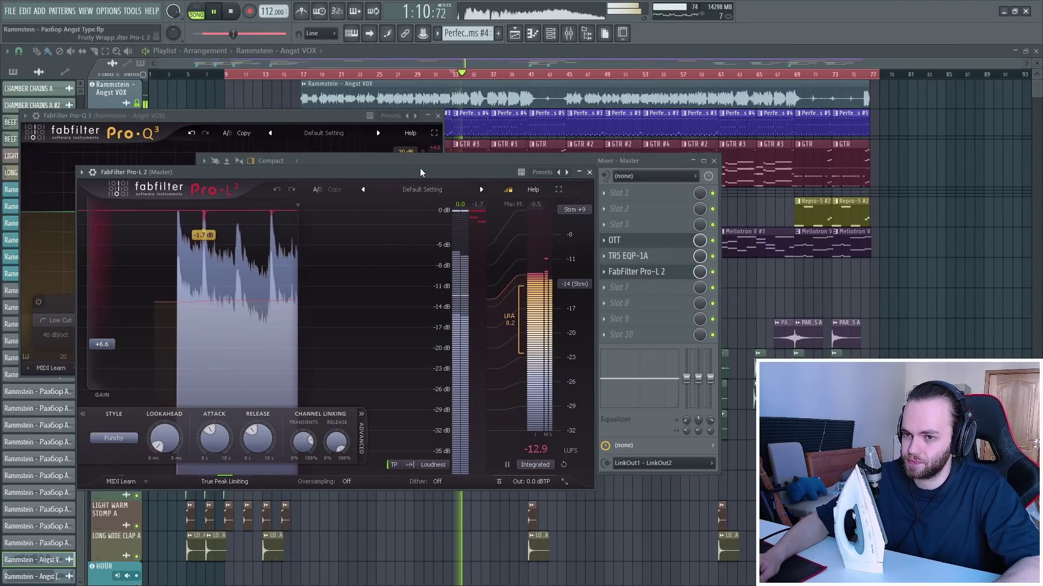
pyautogui.press('space')
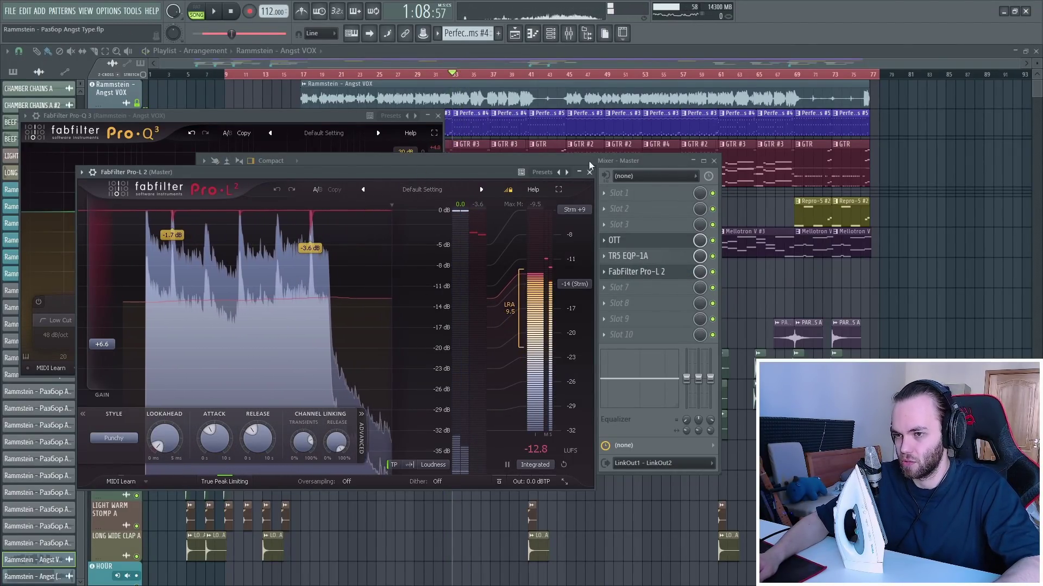
pyautogui.click(589, 172)
pyautogui.press('space')
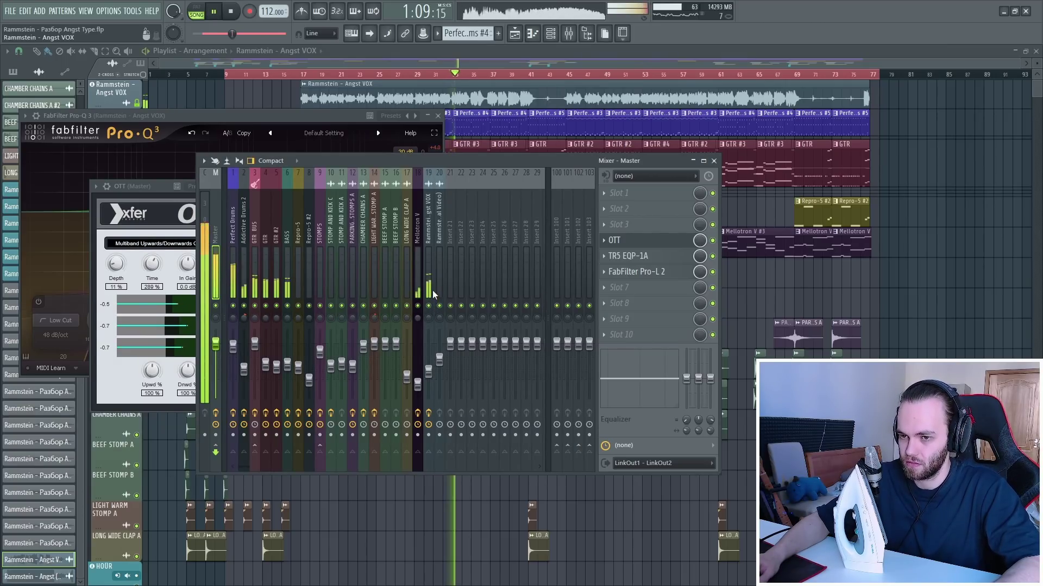